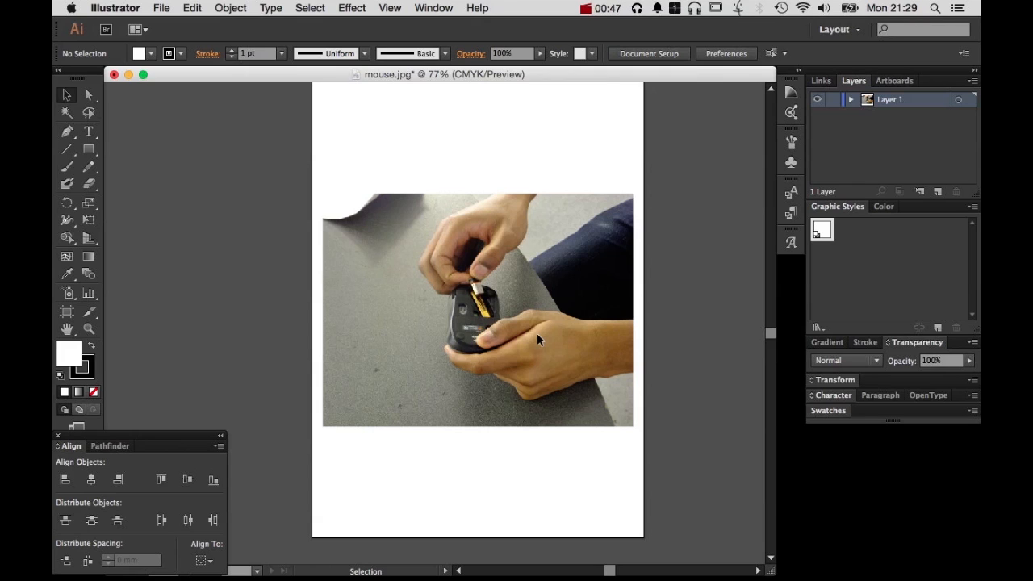
Zoom in on the hands and the mouse and pan around the photo to examine it
{"action": "left_click_drag", "start_coordinate": [398, 195], "coordinate": [598, 415]}
{"action": "scroll", "coordinate": [617, 371], "scroll_direction": "left", "scroll_amount": 3}
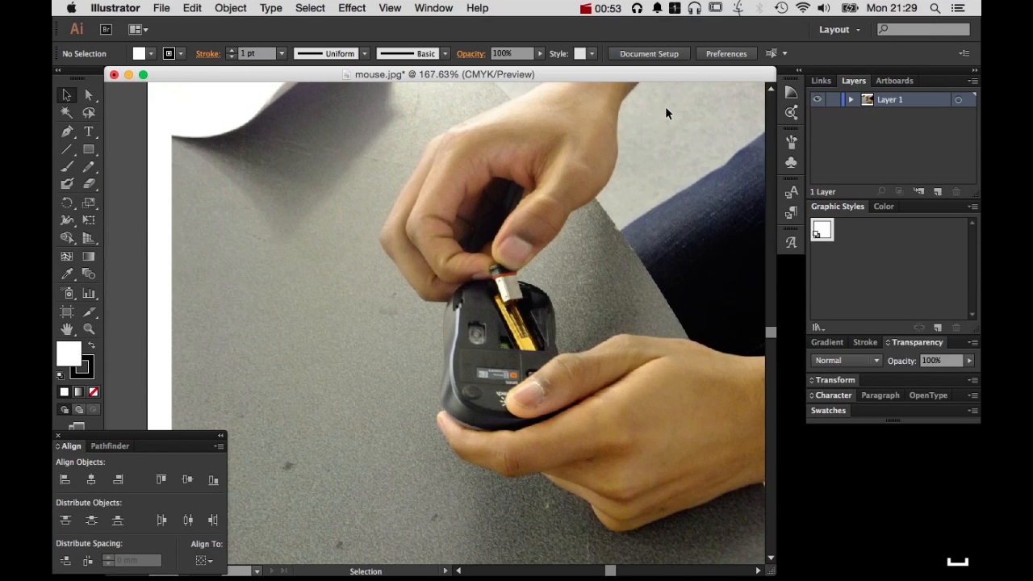
{"action": "scroll", "coordinate": [634, 219], "scroll_direction": "right", "scroll_amount": 3}
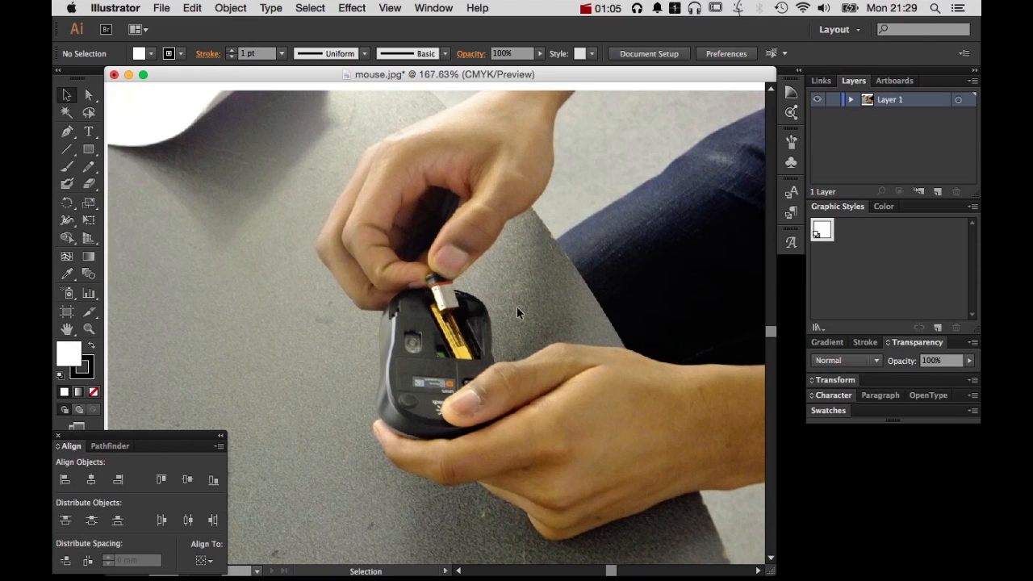
{"action": "key", "text": "space"}
{"action": "left_click_drag", "start_coordinate": [589, 381], "coordinate": [528, 359]}
{"action": "key", "text": "space"}
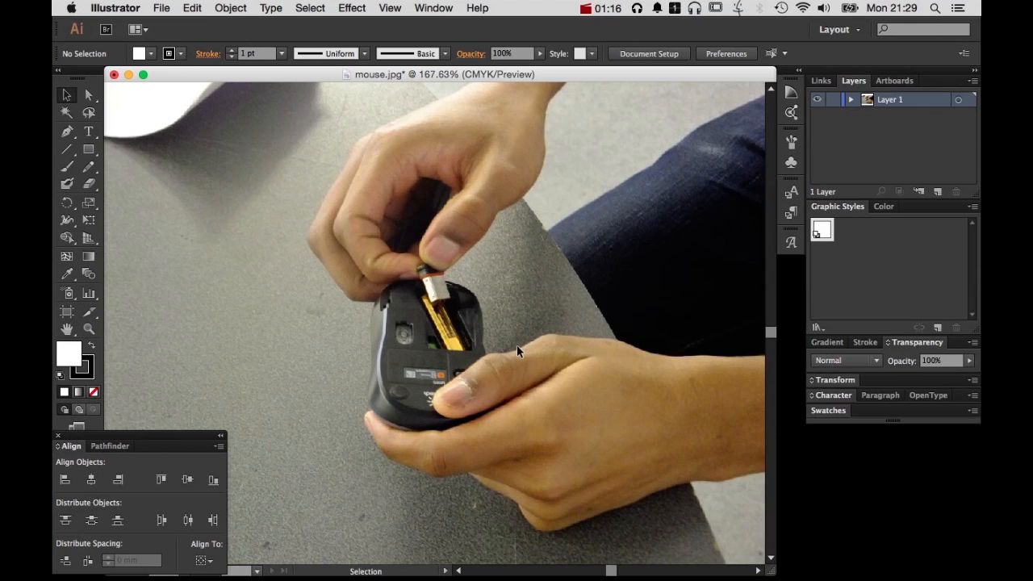
{"action": "key", "text": "super+space"}
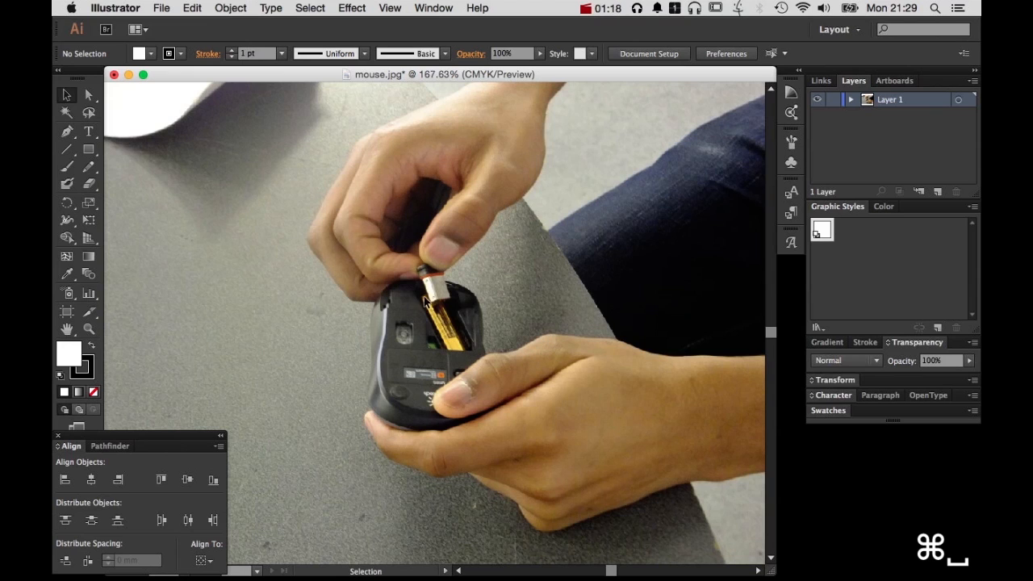
{"action": "key", "text": "space"}
{"action": "left_click_drag", "start_coordinate": [375, 236], "coordinate": [440, 225]}
{"action": "key", "text": "space"}
{"action": "left_click_drag", "start_coordinate": [548, 322], "coordinate": [267, 173]}
{"action": "left_click_drag", "start_coordinate": [376, 367], "coordinate": [530, 369]}
{"action": "left_click_drag", "start_coordinate": [324, 103], "coordinate": [485, 396]}
{"action": "left_click_drag", "start_coordinate": [515, 331], "coordinate": [436, 215]}
{"action": "left_click_drag", "start_coordinate": [477, 394], "coordinate": [461, 215]}
{"action": "left_click_drag", "start_coordinate": [525, 255], "coordinate": [459, 401]}
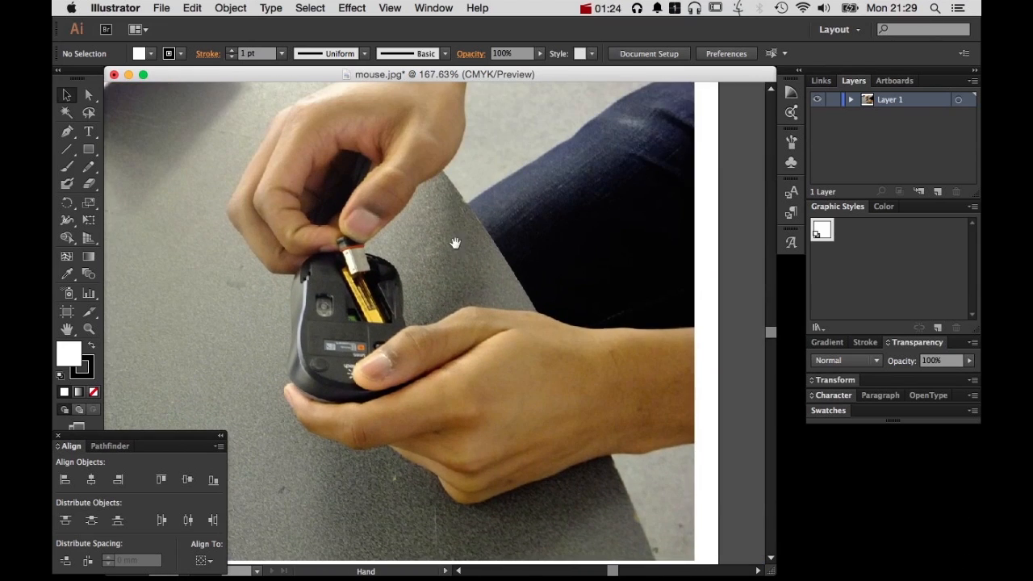
{"action": "left_click_drag", "start_coordinate": [443, 224], "coordinate": [541, 201]}
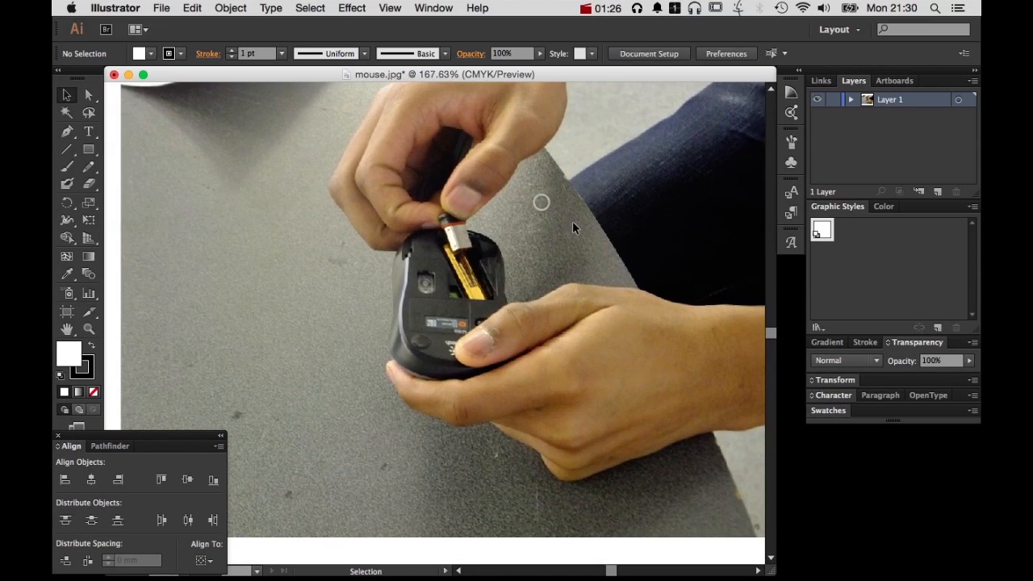
Examine the edge of the silver part held above the battery slot at very high magnification, returning to a wider view
{"action": "key", "text": "space"}
{"action": "key", "text": "super+space"}
{"action": "left_click", "coordinate": [544, 246]}
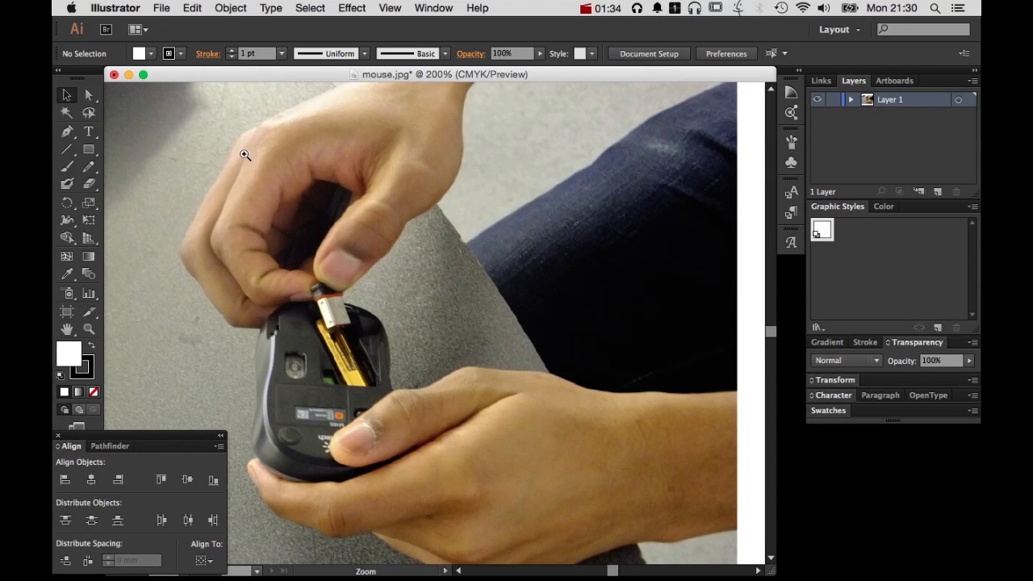
{"action": "left_click_drag", "start_coordinate": [269, 260], "coordinate": [397, 352]}
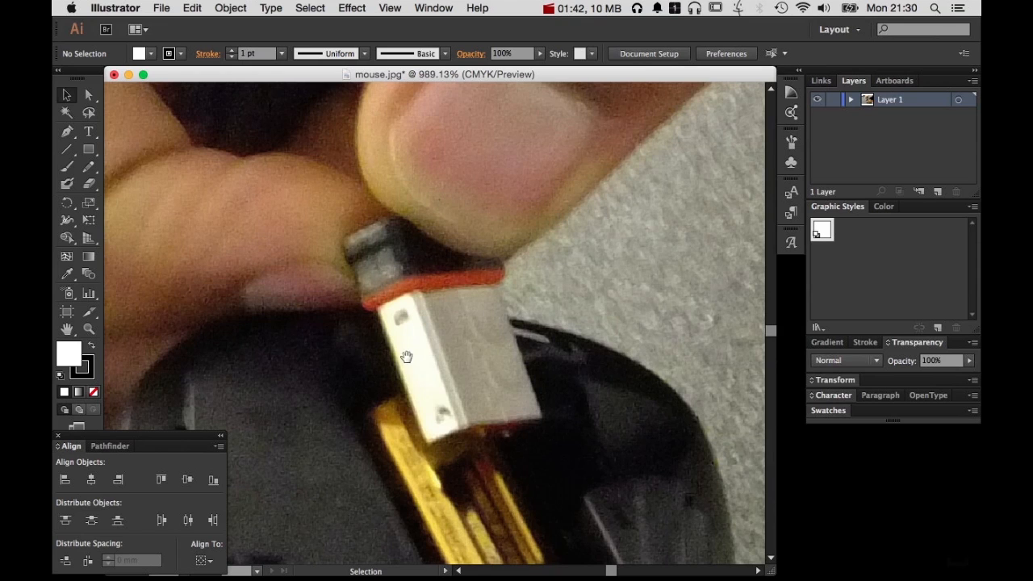
{"action": "key", "text": "super+space"}
{"action": "left_click_drag", "start_coordinate": [479, 343], "coordinate": [526, 346]}
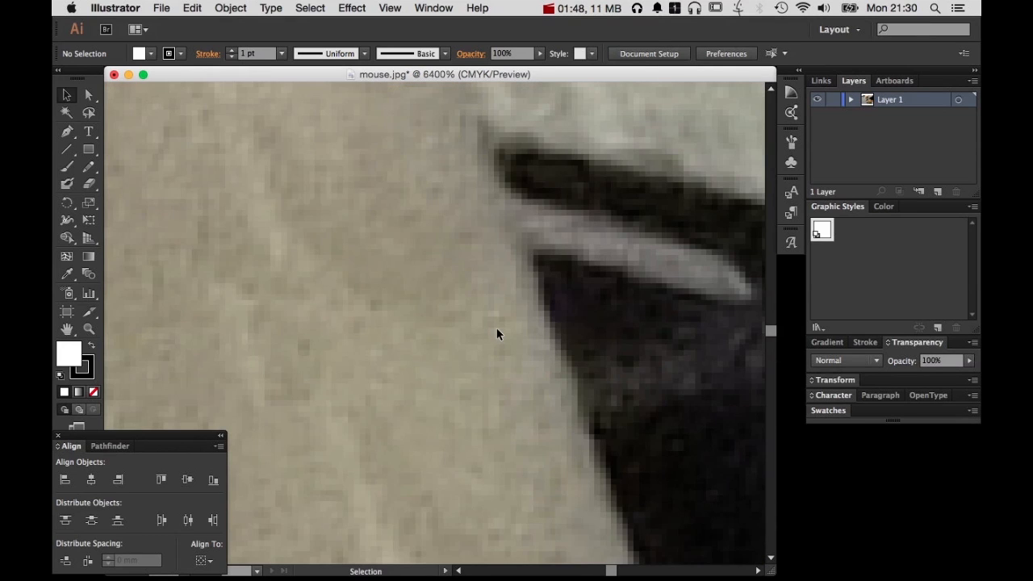
{"action": "key", "text": "space"}
{"action": "key", "text": "super+space"}
{"action": "key", "text": "super+space"}
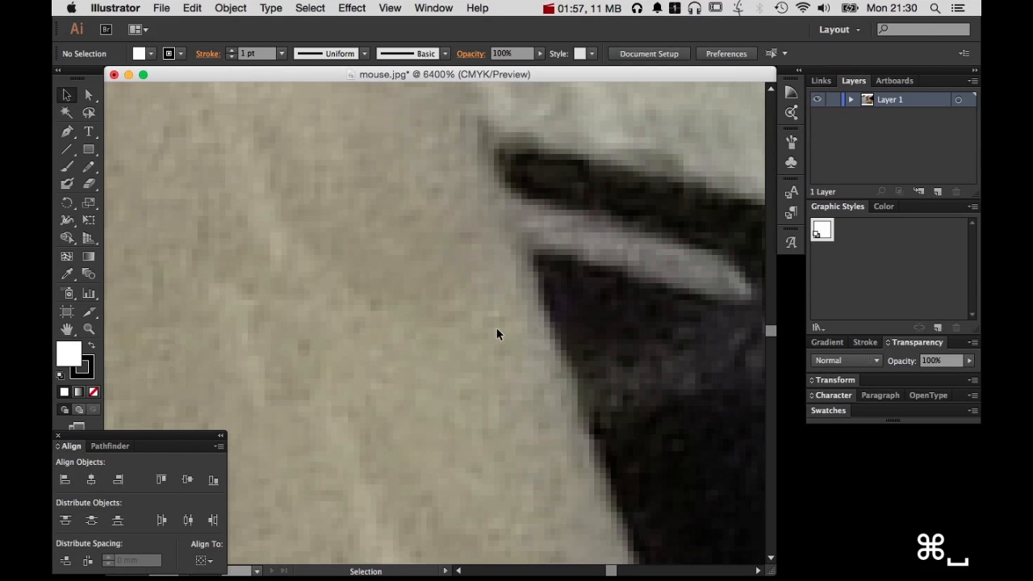
{"action": "left_click", "coordinate": [496, 327], "text": "alt+super"}
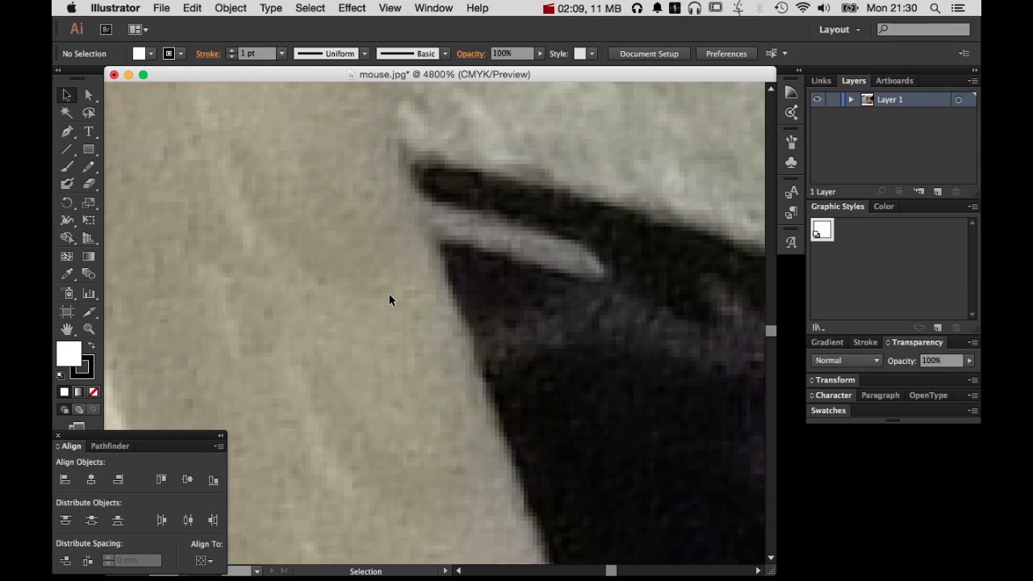
{"action": "key", "text": "super+space"}
{"action": "left_click", "coordinate": [391, 295], "text": "alt+super"}
{"action": "left_click", "coordinate": [390, 295], "text": "alt+super"}
{"action": "left_click", "coordinate": [438, 334], "text": "alt+super"}
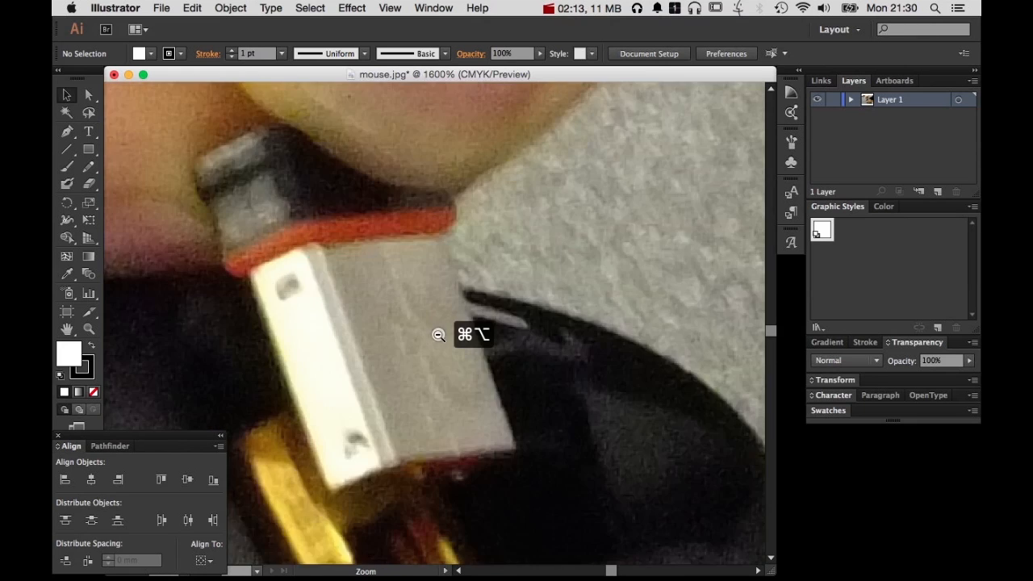
{"action": "left_click", "coordinate": [438, 334], "text": "alt+super"}
{"action": "left_click", "coordinate": [438, 334], "text": "alt+super"}
{"action": "left_click", "coordinate": [438, 334], "text": "alt+super"}
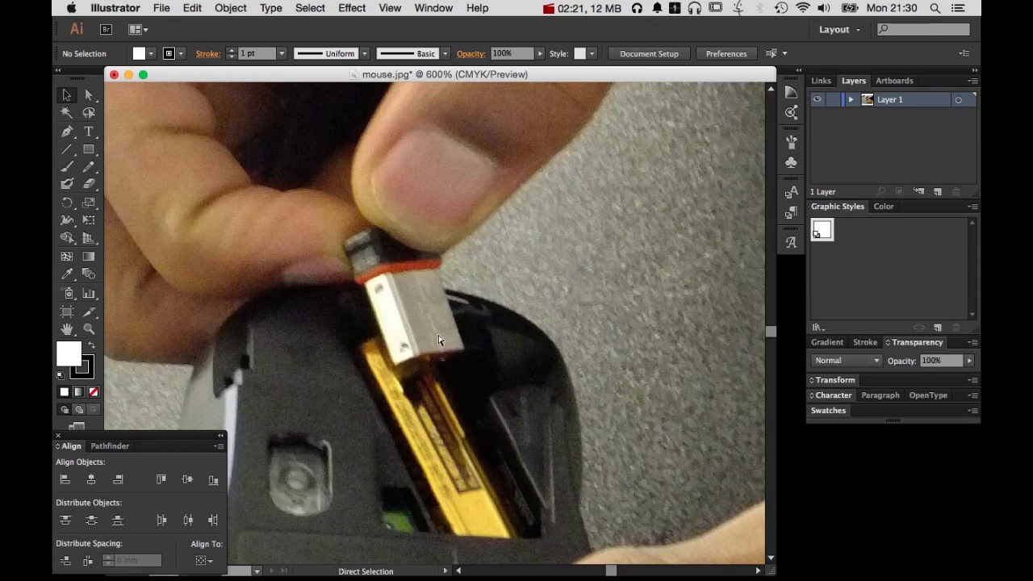
Fit the whole artboard in view and magnify the hands and mouse to 200%
{"action": "key", "text": "super+0"}
{"action": "left_click", "coordinate": [438, 336], "text": "super"}
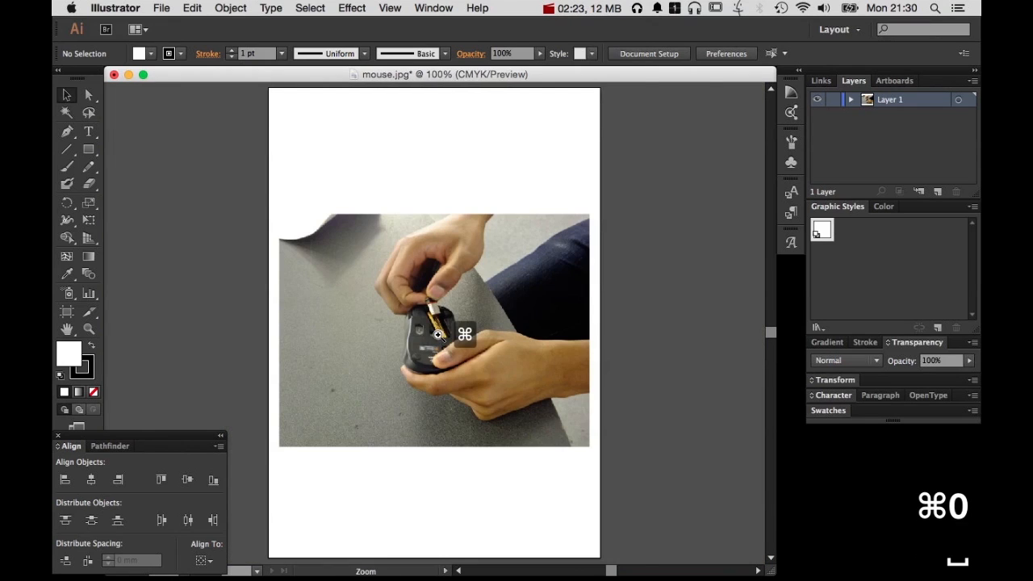
{"action": "left_click", "coordinate": [438, 336], "text": "super"}
{"action": "left_click", "coordinate": [439, 335], "text": "super"}
{"action": "left_click_drag", "start_coordinate": [459, 239], "coordinate": [523, 363]}
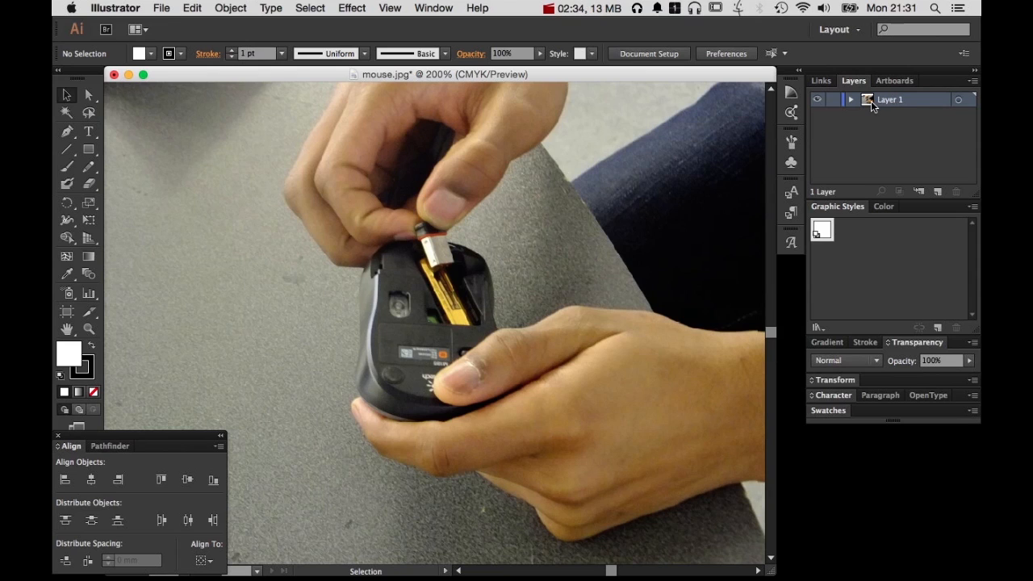
Rename the layer containing the photo as "Photo ref"
{"action": "double_click", "coordinate": [893, 100]}
{"action": "type", "text": "Photo_ref"}
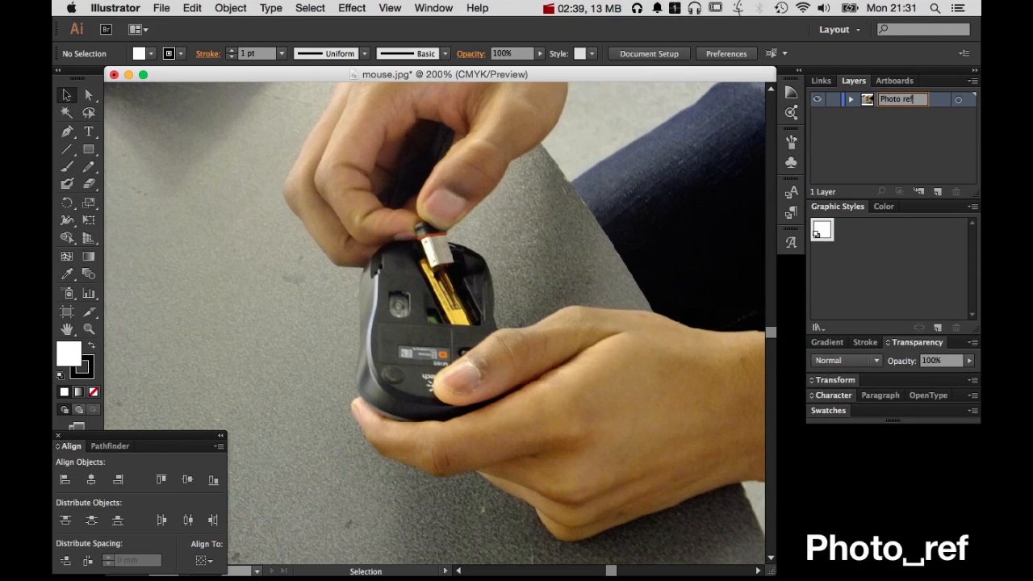
{"action": "key", "text": "Return"}
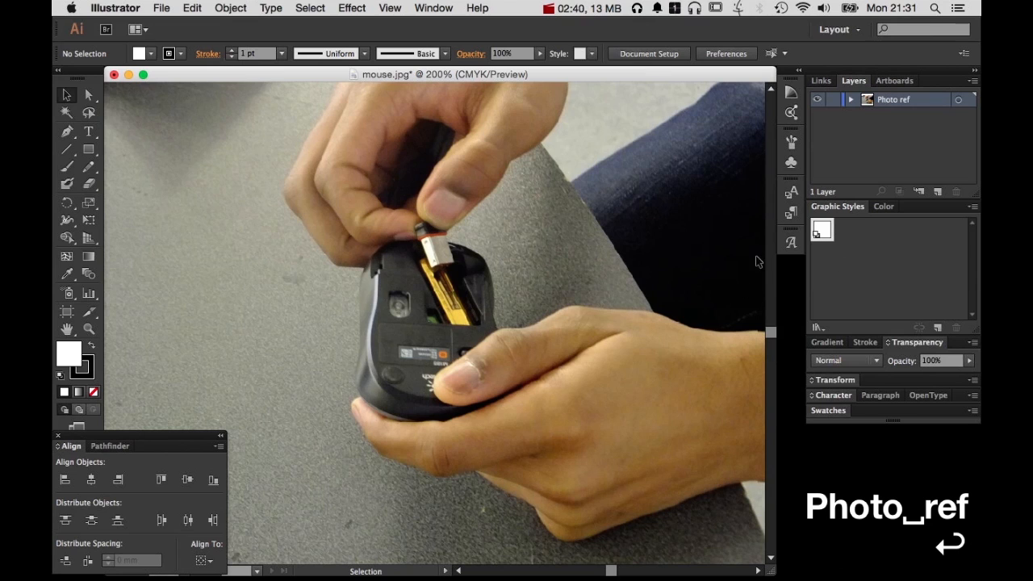
Dim the images on the Photo ref layer to 50% and close the floating Align panel
{"action": "double_click", "coordinate": [865, 102]}
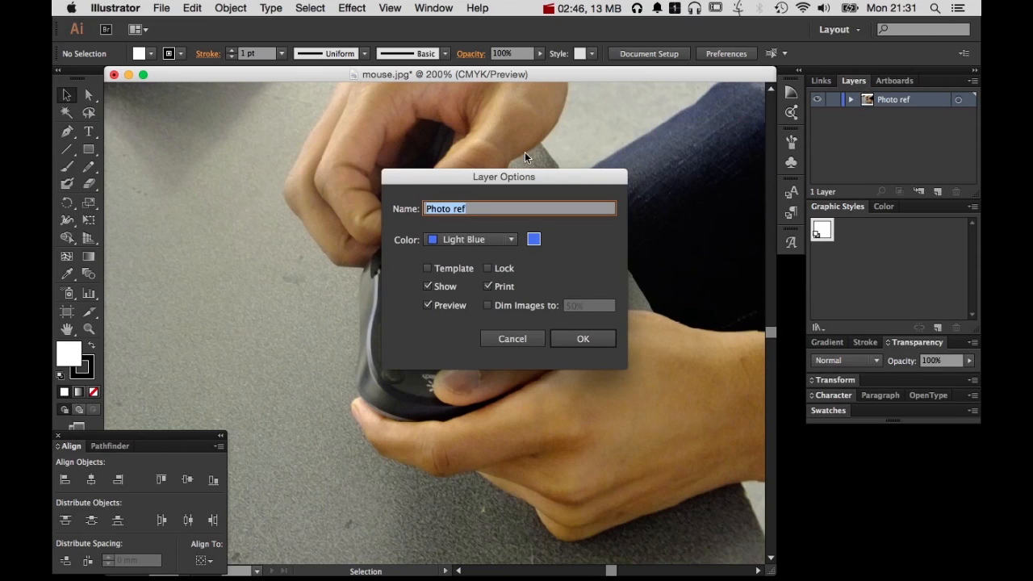
{"action": "left_click_drag", "start_coordinate": [485, 177], "coordinate": [389, 135]}
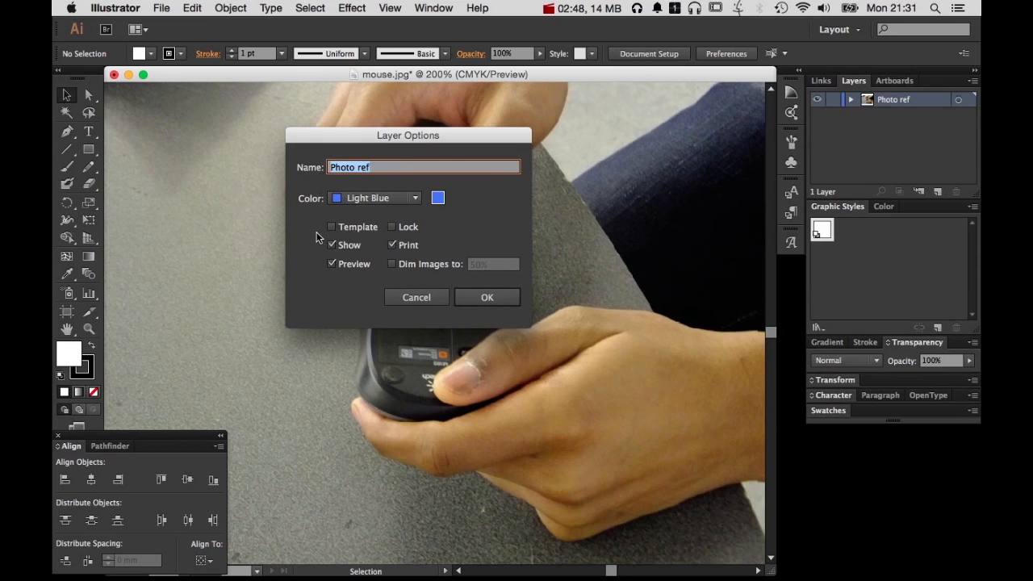
{"action": "left_click", "coordinate": [392, 265]}
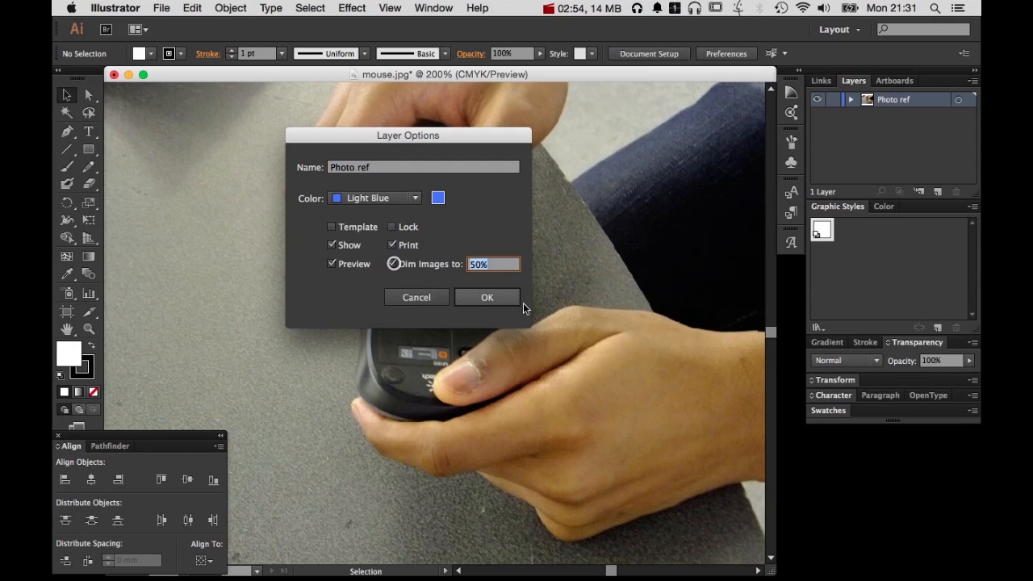
{"action": "left_click", "coordinate": [490, 297]}
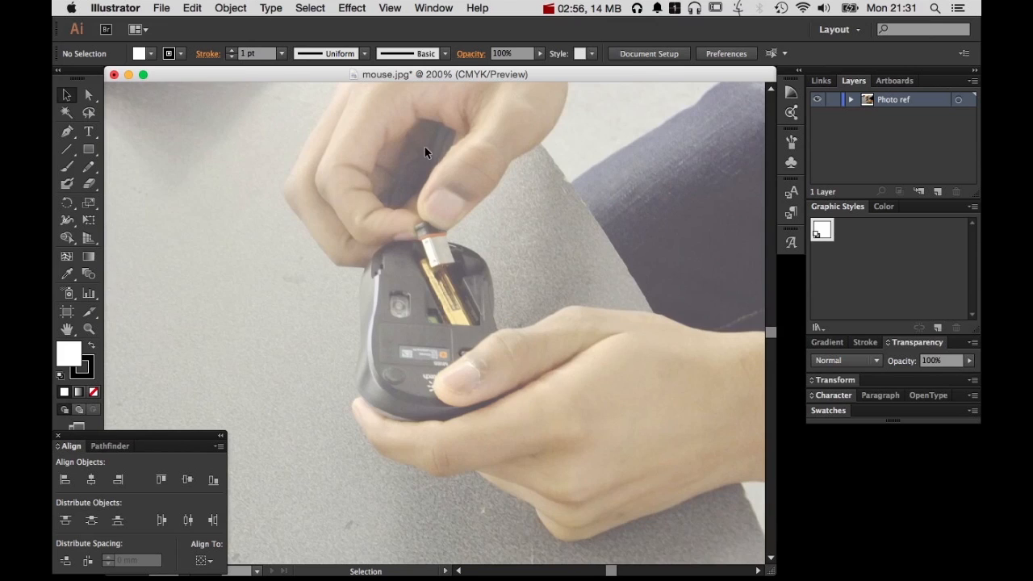
{"action": "left_click", "coordinate": [58, 436]}
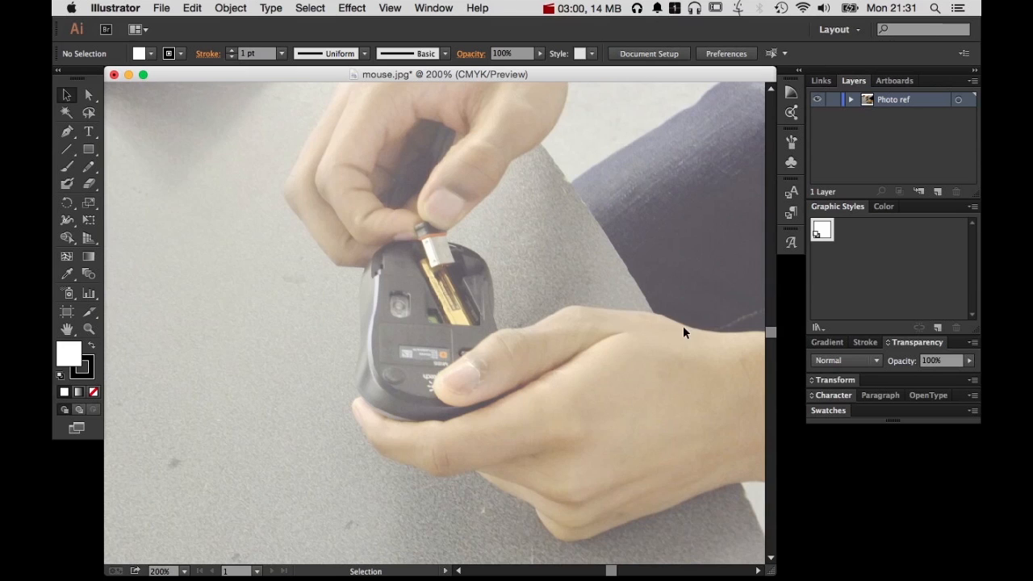
Examine the dimmed photo around the mouse's battery compartment and the hands at several magnifications
{"action": "key", "text": "space"}
{"action": "left_click_drag", "start_coordinate": [614, 304], "coordinate": [438, 308]}
{"action": "key", "text": "space"}
{"action": "left_click_drag", "start_coordinate": [137, 166], "coordinate": [291, 168]}
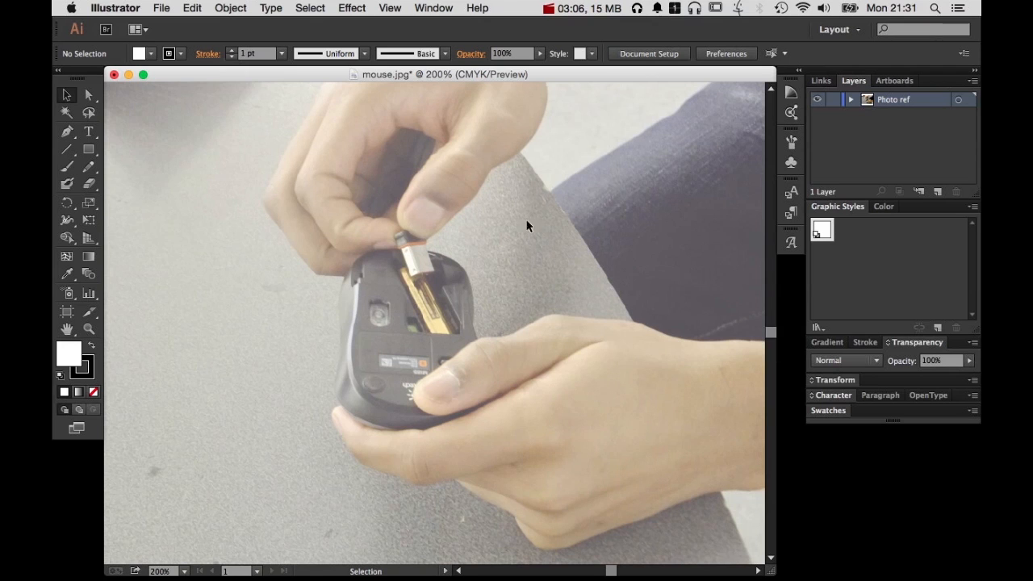
{"action": "key", "text": "super+space"}
{"action": "left_click_drag", "start_coordinate": [248, 129], "coordinate": [583, 505]}
{"action": "left_click", "coordinate": [456, 307]}
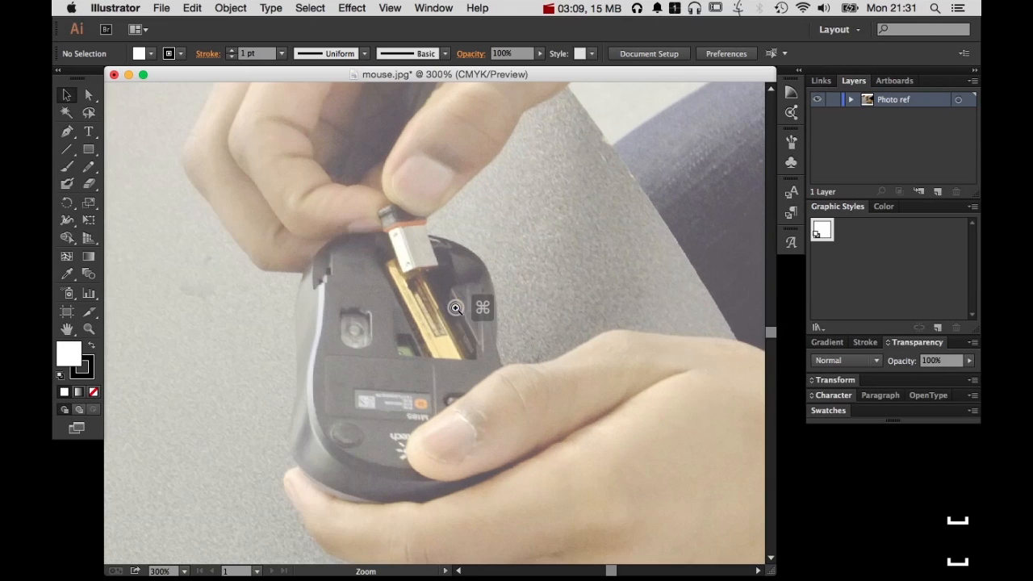
{"action": "left_click_drag", "start_coordinate": [358, 173], "coordinate": [464, 291]}
{"action": "left_click", "coordinate": [529, 391], "text": "alt+super"}
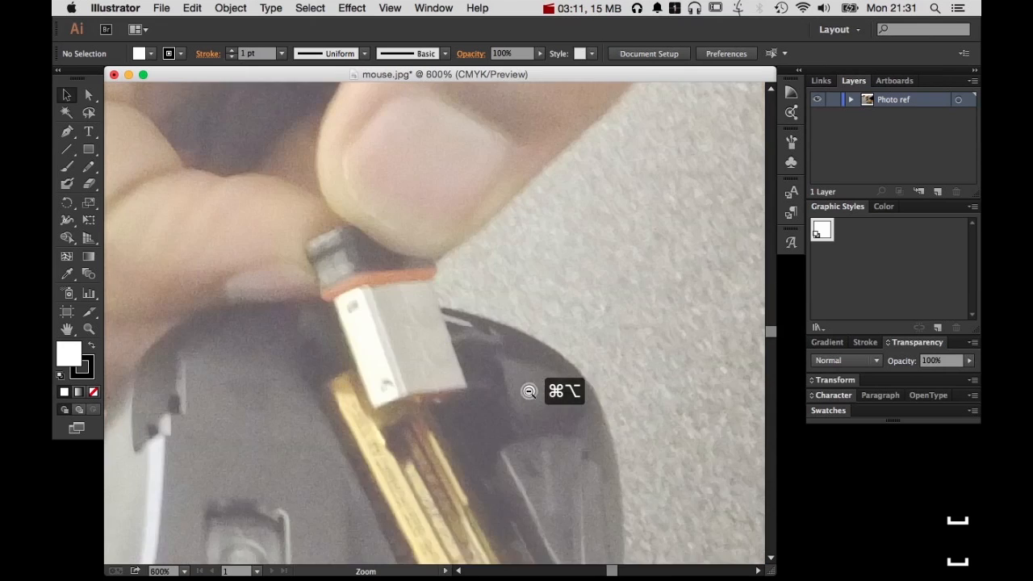
{"action": "left_click", "coordinate": [529, 391], "text": "alt+super"}
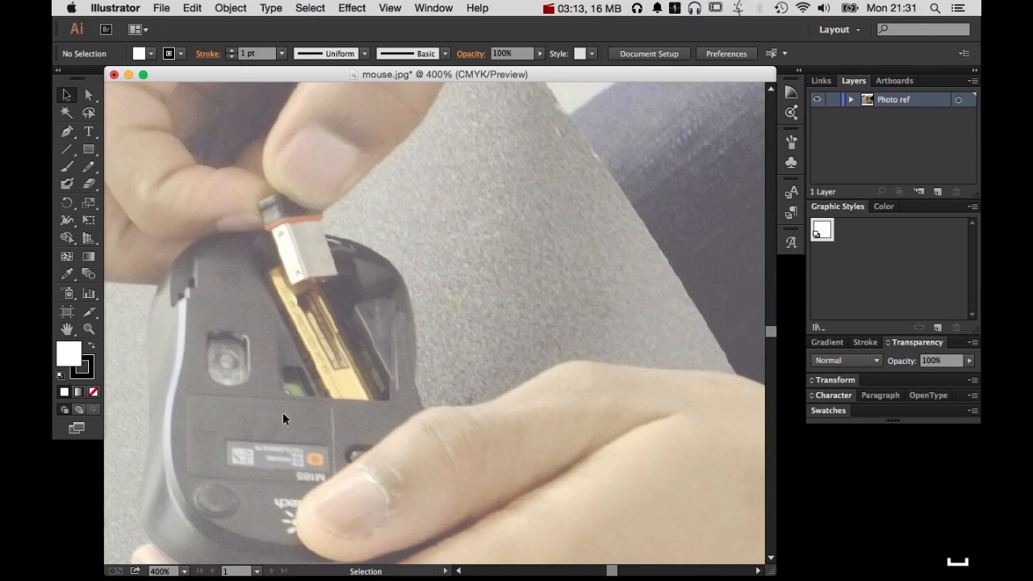
{"action": "left_click", "coordinate": [418, 386], "text": "alt+super"}
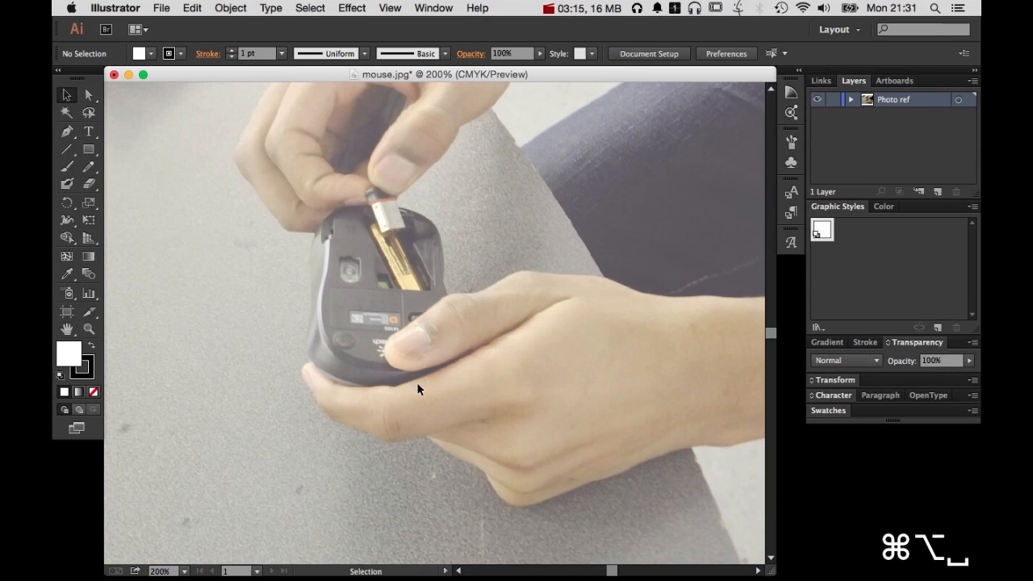
{"action": "left_click_drag", "start_coordinate": [492, 301], "coordinate": [517, 388]}
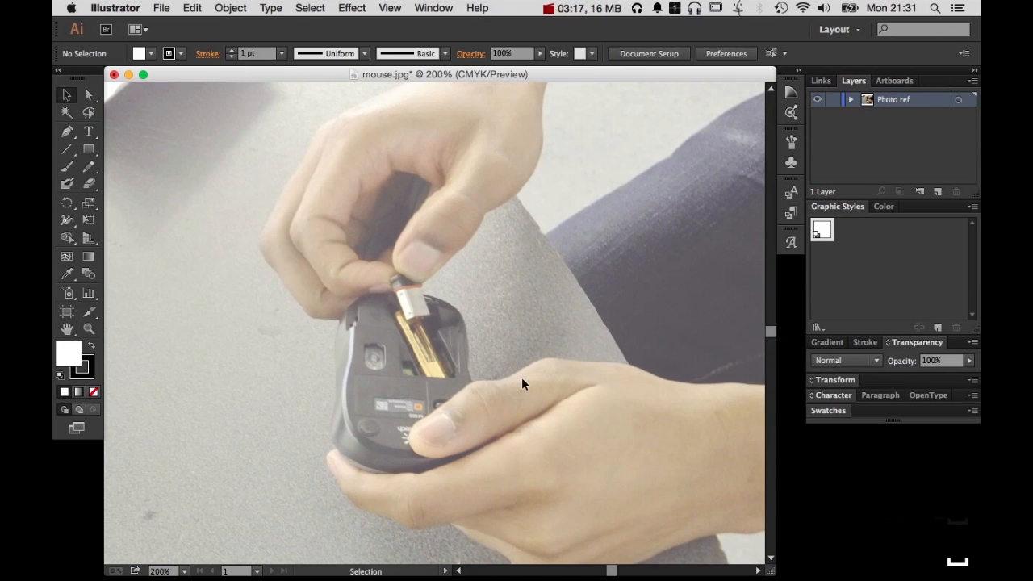
{"action": "left_click_drag", "start_coordinate": [472, 356], "coordinate": [469, 339]}
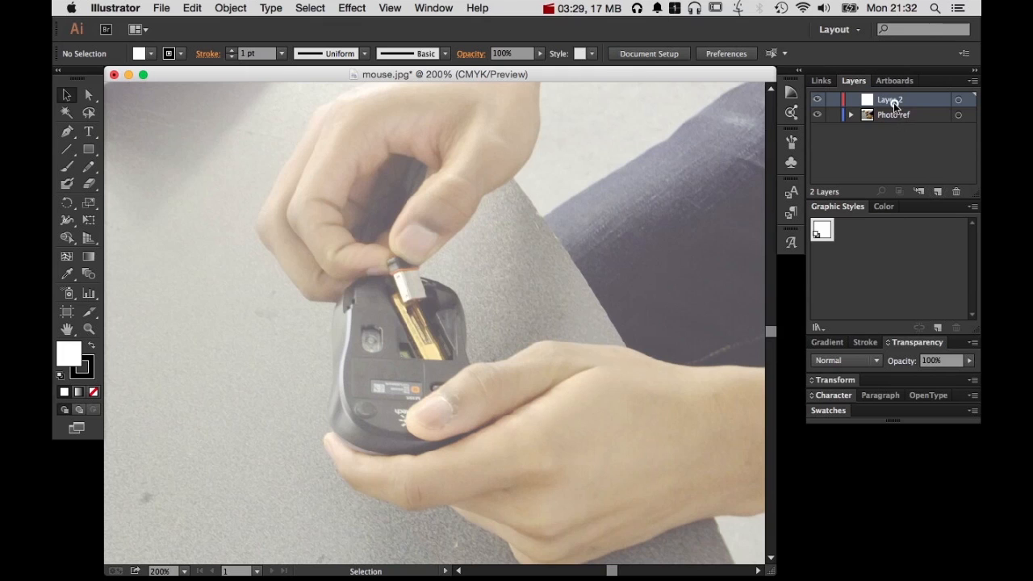
Name the new layer above the Photo ref layer "pens"
{"action": "double_click", "coordinate": [894, 106]}
{"action": "type", "text": "pens"}
{"action": "key", "text": "Return"}
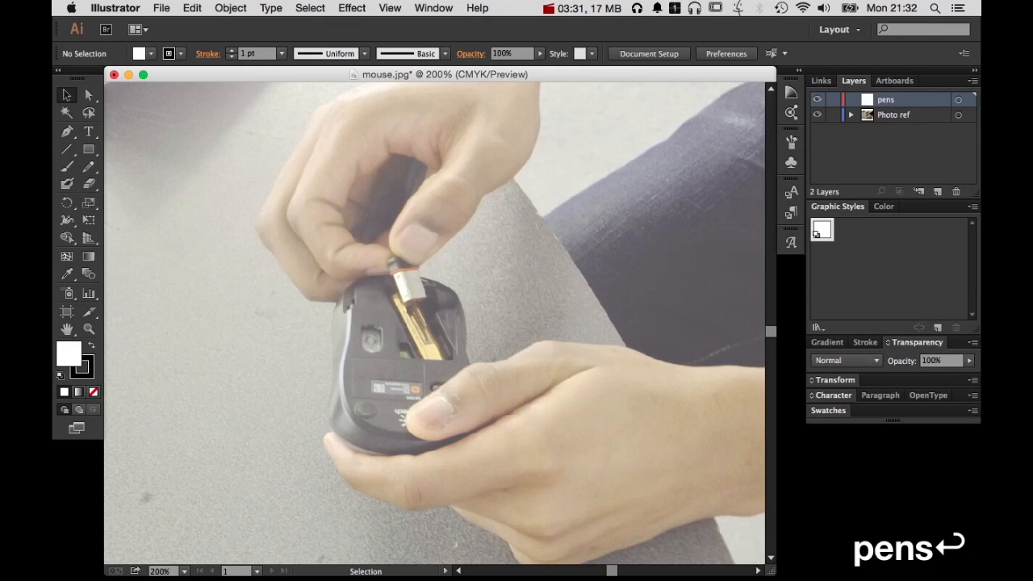
Lock the Photo ref layer and switch its visibility off and back on
{"action": "left_click", "coordinate": [835, 116]}
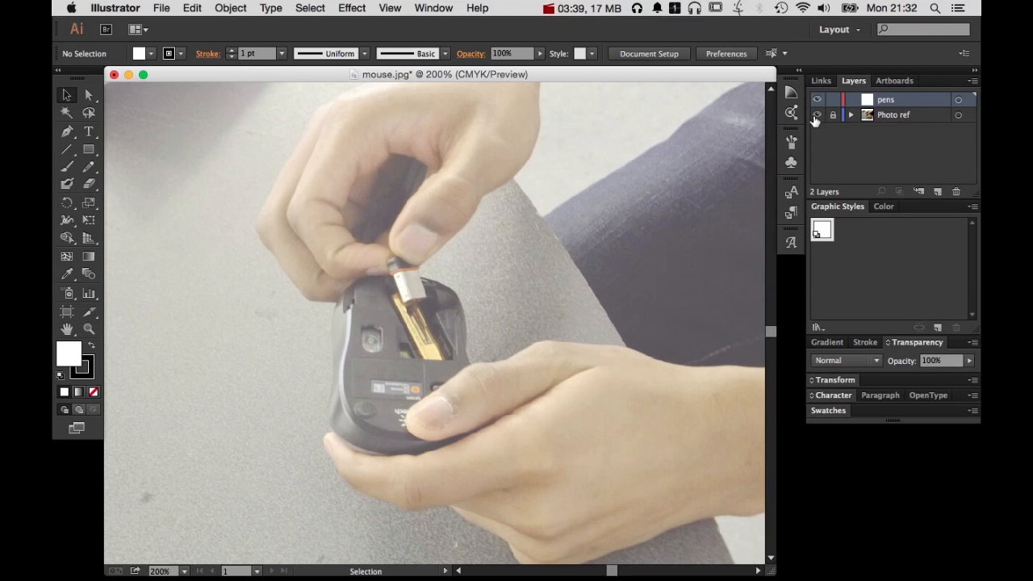
{"action": "left_click", "coordinate": [816, 115]}
{"action": "left_click", "coordinate": [816, 116]}
{"action": "left_click", "coordinate": [815, 115]}
{"action": "left_click", "coordinate": [815, 115]}
Draw an open four-point zigzag path across the mouse with the Pen tool and show its CMYK color settings
{"action": "left_click_drag", "start_coordinate": [429, 305], "coordinate": [581, 466]}
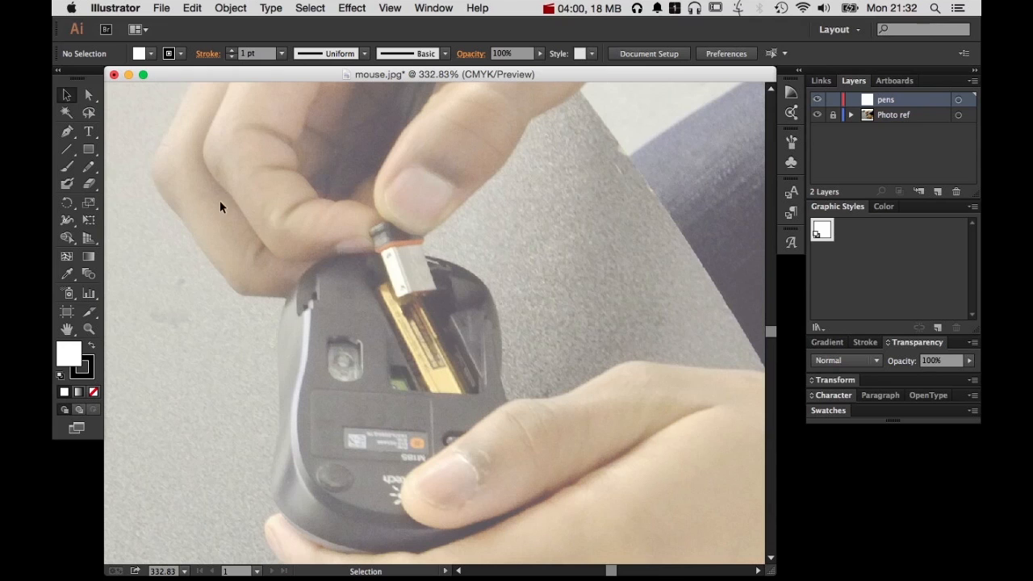
{"action": "left_click", "coordinate": [68, 133]}
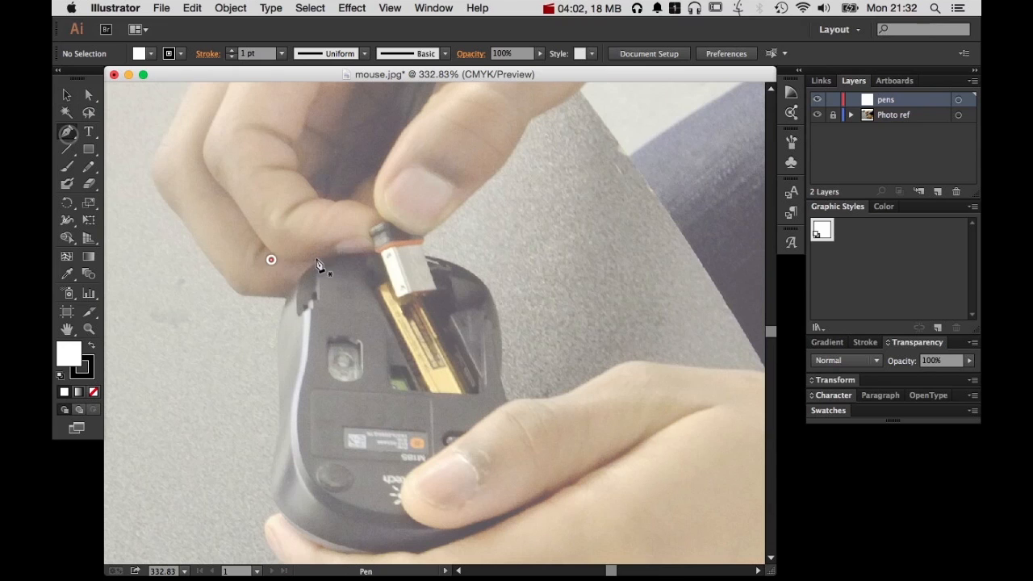
{"action": "left_click", "coordinate": [269, 260]}
{"action": "left_click", "coordinate": [620, 260]}
{"action": "left_click", "coordinate": [231, 405]}
{"action": "left_click", "coordinate": [555, 370]}
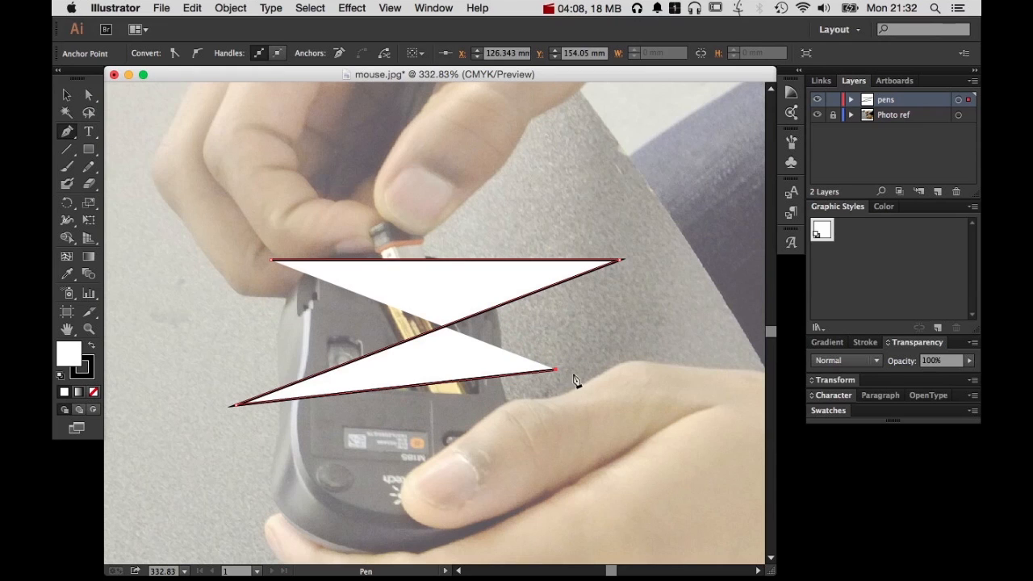
{"action": "left_click", "coordinate": [885, 206]}
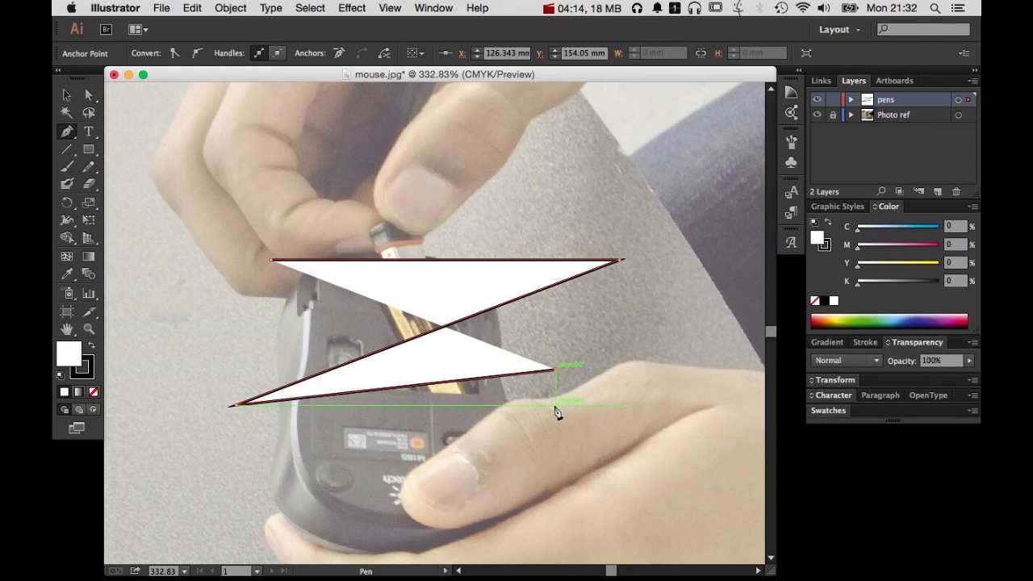
Turn off smart guides and set the zigzag path's fill to a blue of C 77, M 50, Y 0, K 0
{"action": "key", "text": "super+u"}
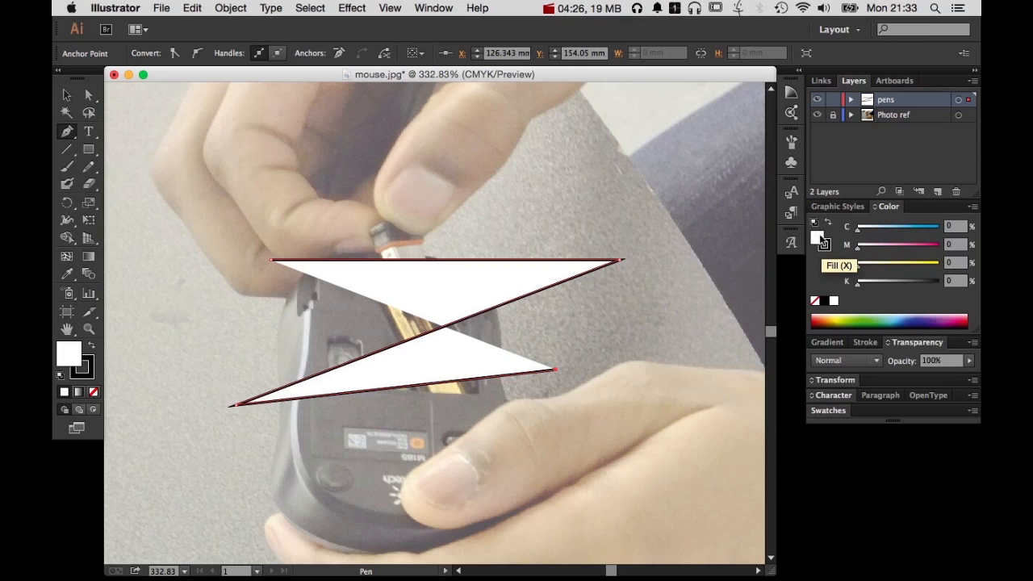
{"action": "left_click_drag", "start_coordinate": [870, 226], "coordinate": [919, 234]}
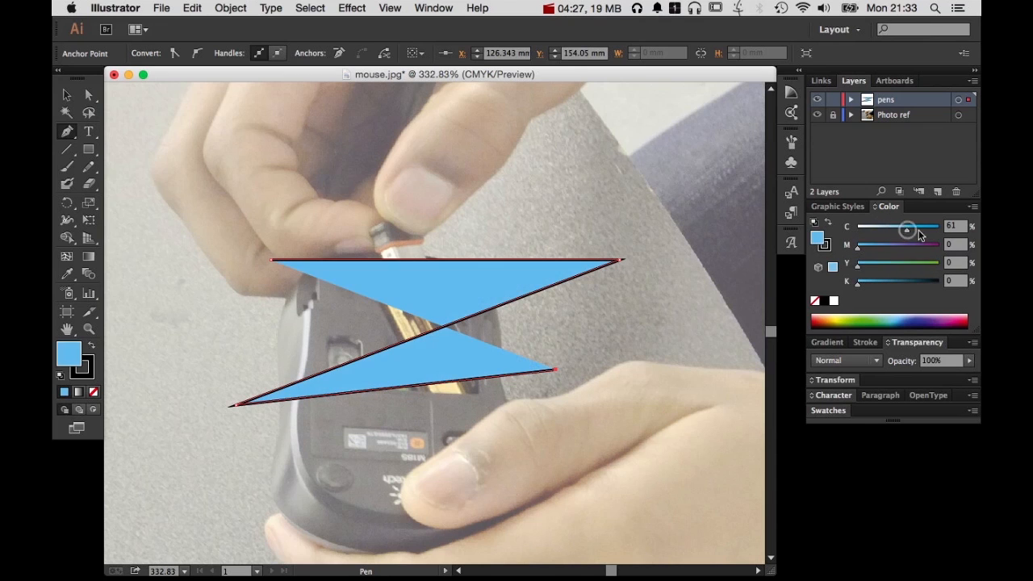
{"action": "left_click", "coordinate": [919, 231]}
{"action": "left_click", "coordinate": [918, 248]}
{"action": "left_click", "coordinate": [898, 248]}
{"action": "left_click", "coordinate": [881, 272]}
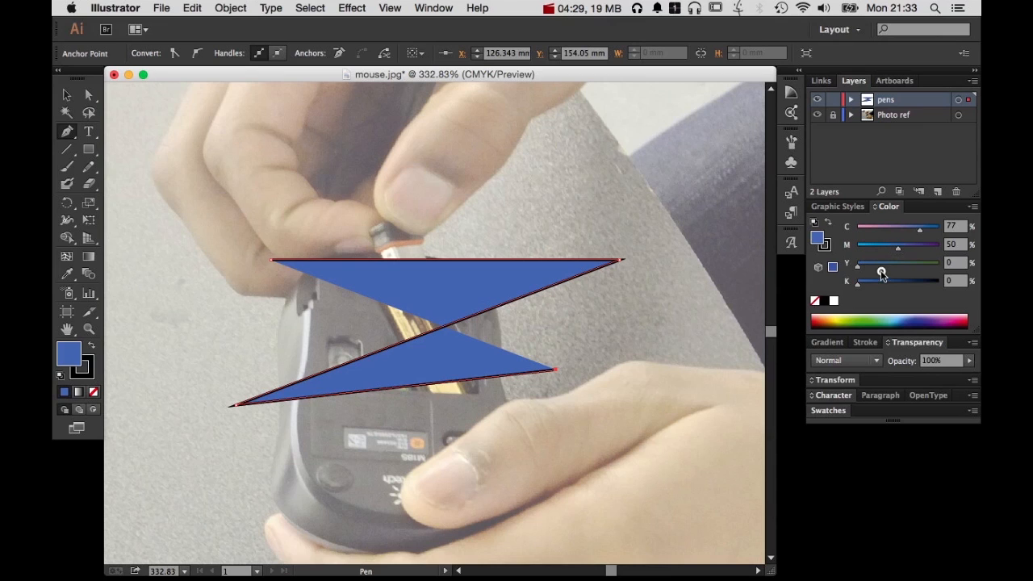
Set the zigzag path's fill to None and its stroke to black with C 0, M 0, Y 0, K 100
{"action": "left_click", "coordinate": [822, 247]}
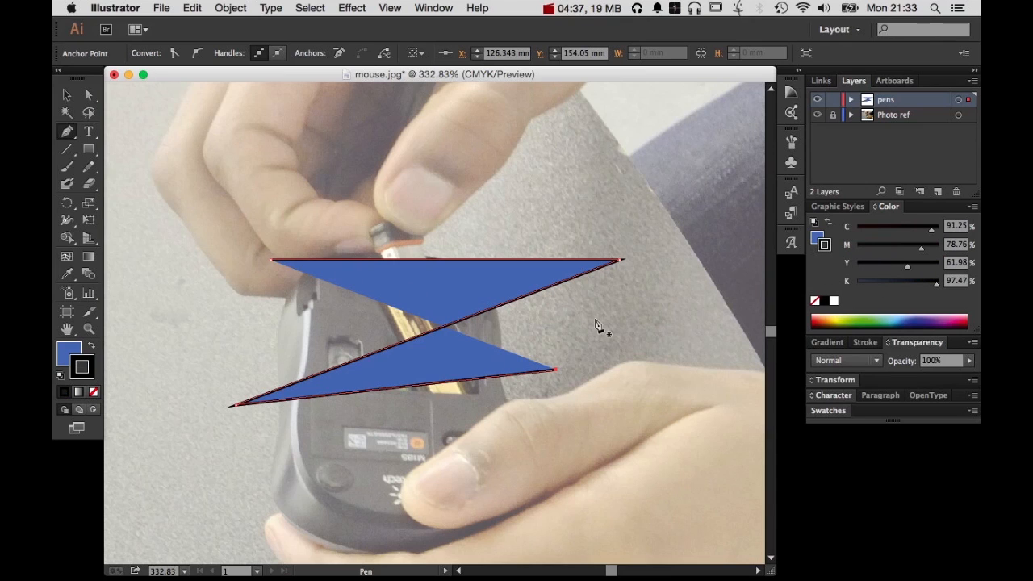
{"action": "left_click", "coordinate": [818, 236]}
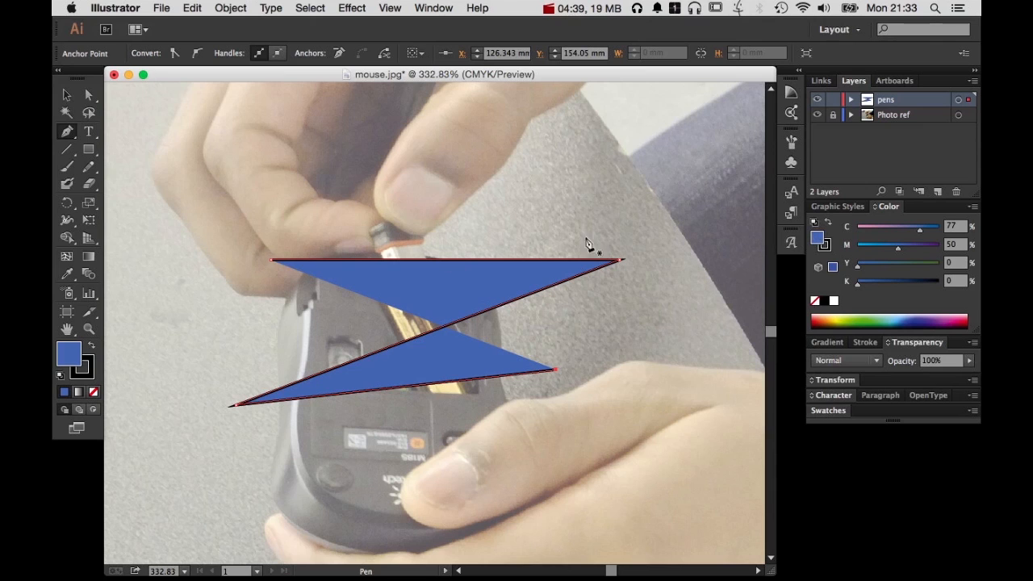
{"action": "left_click", "coordinate": [814, 301]}
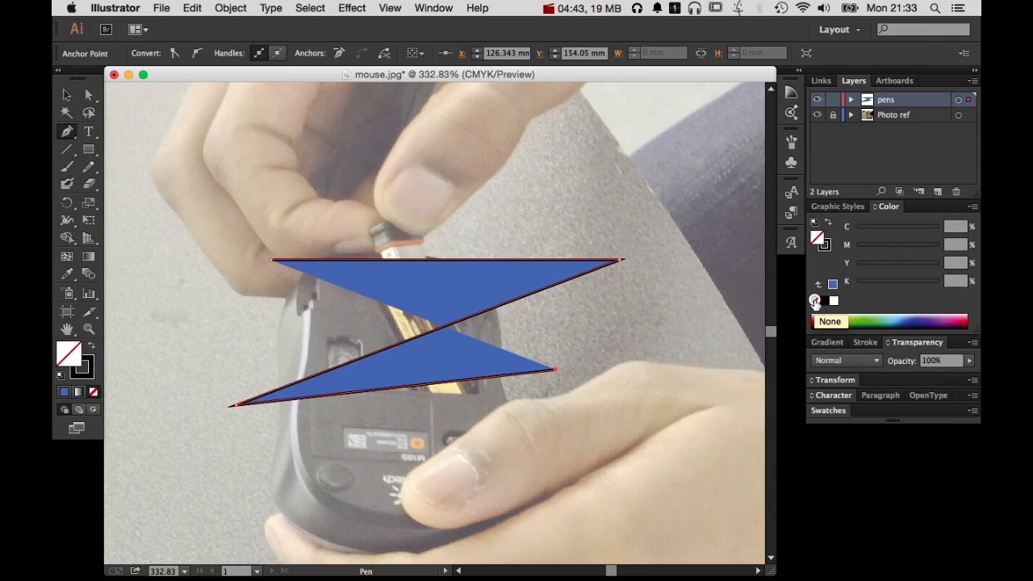
{"action": "left_click", "coordinate": [824, 246]}
{"action": "left_click_drag", "start_coordinate": [902, 319], "coordinate": [901, 345]}
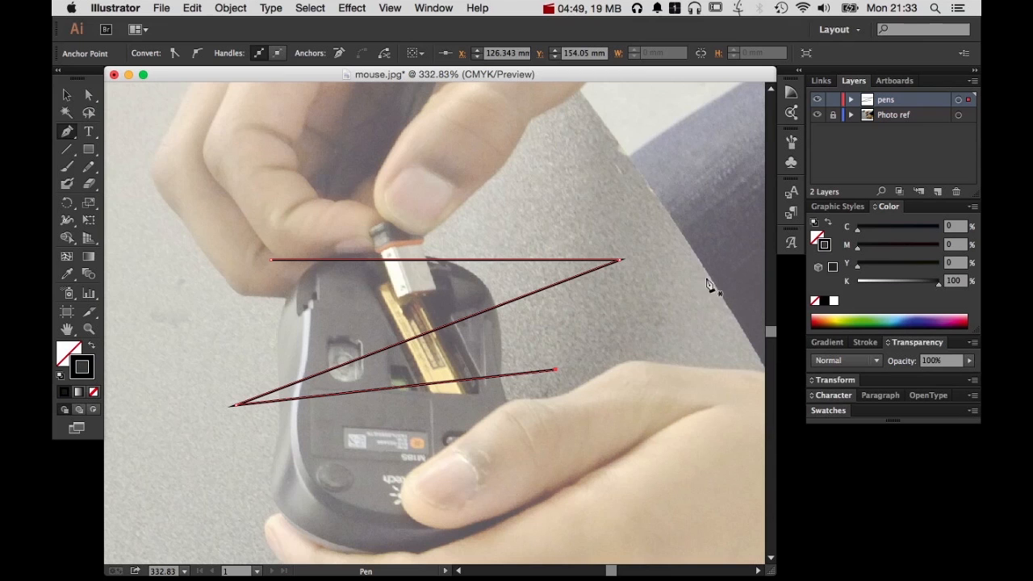
{"action": "key", "text": "super+space"}
{"action": "left_click_drag", "start_coordinate": [317, 224], "coordinate": [490, 377]}
{"action": "key", "text": "space"}
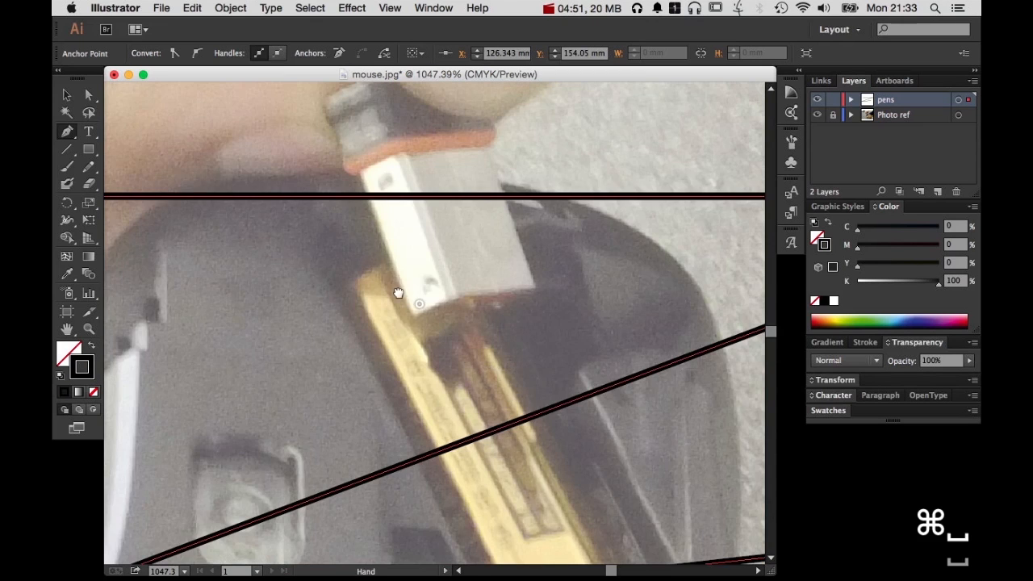
{"action": "left_click_drag", "start_coordinate": [368, 276], "coordinate": [508, 352]}
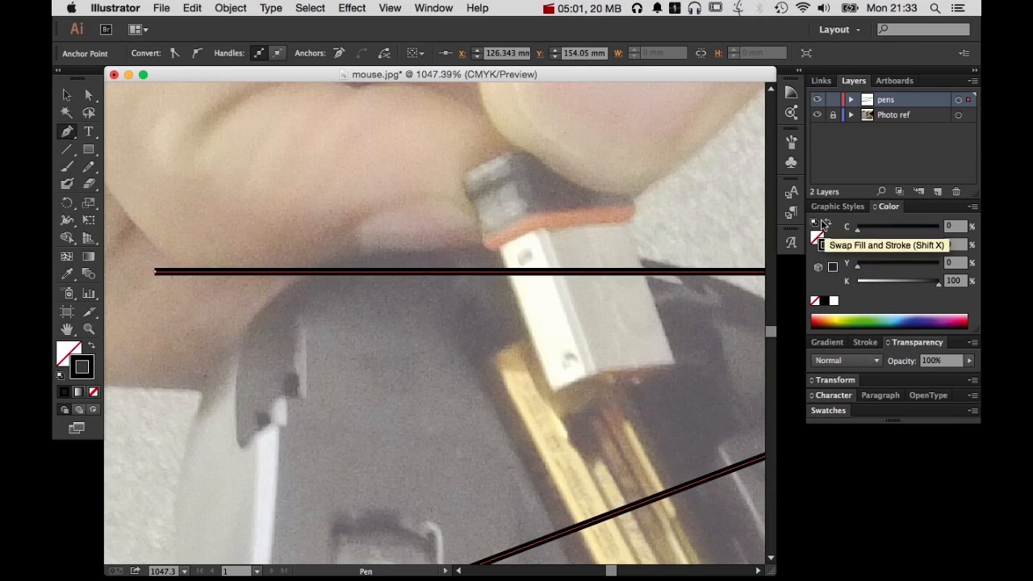
{"action": "left_click", "coordinate": [419, 6]}
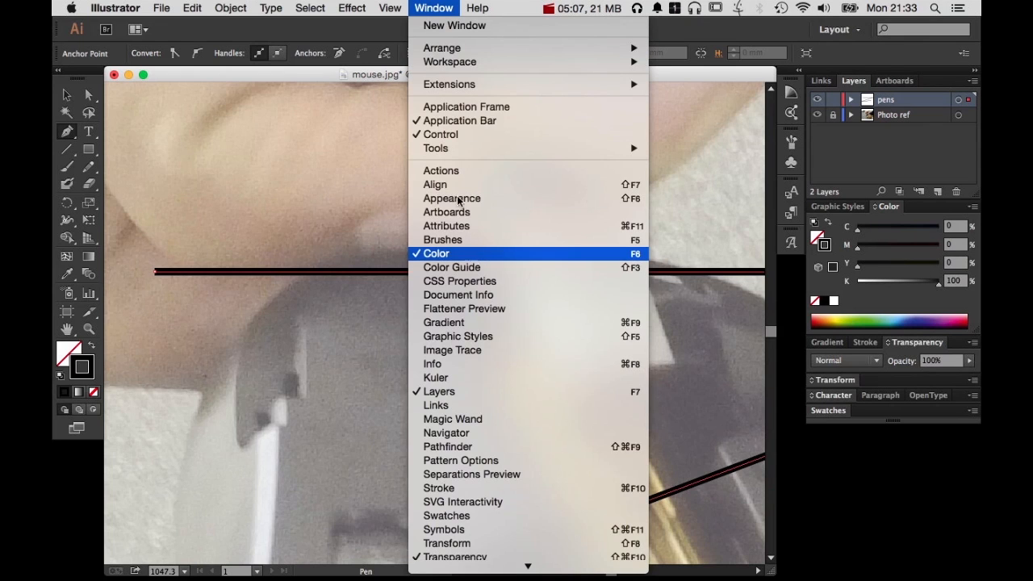
{"action": "left_click", "coordinate": [392, 7]}
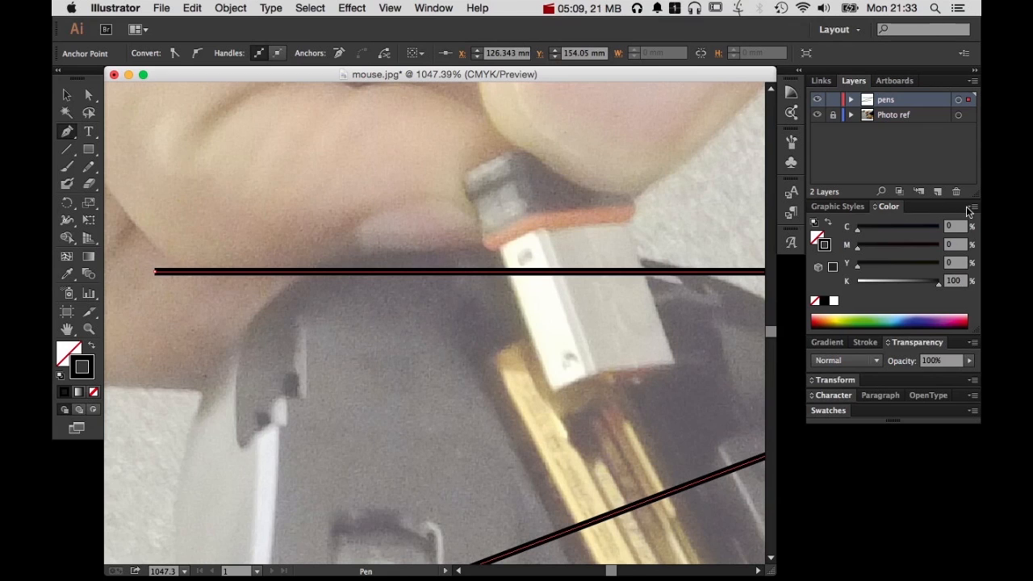
Hide the CMYK color options, enlarge the color spectrum, and bring the CMYK sliders back
{"action": "left_click", "coordinate": [969, 210]}
{"action": "left_click", "coordinate": [964, 208]}
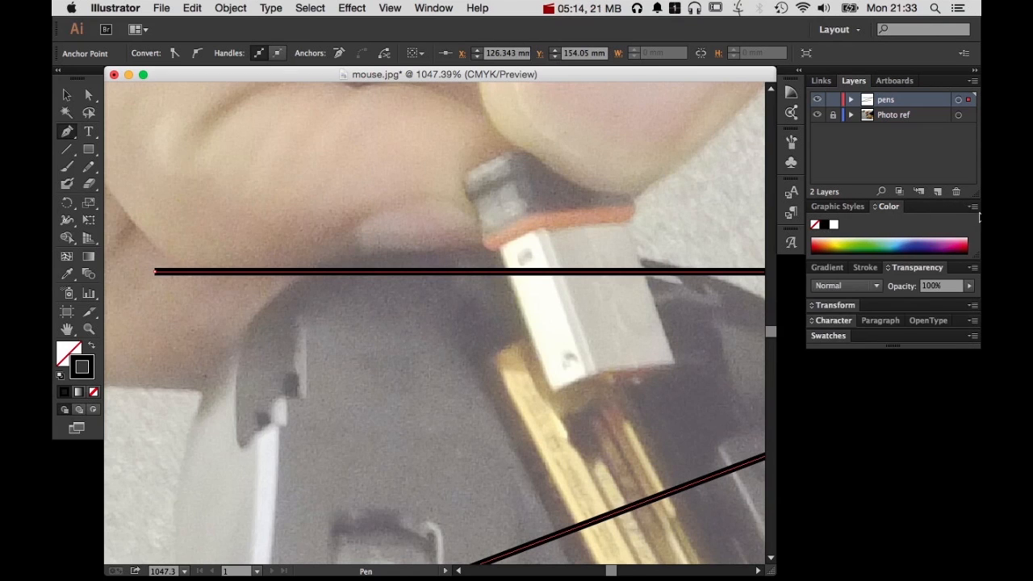
{"action": "left_click_drag", "start_coordinate": [974, 260], "coordinate": [974, 346]}
{"action": "left_click", "coordinate": [971, 209]}
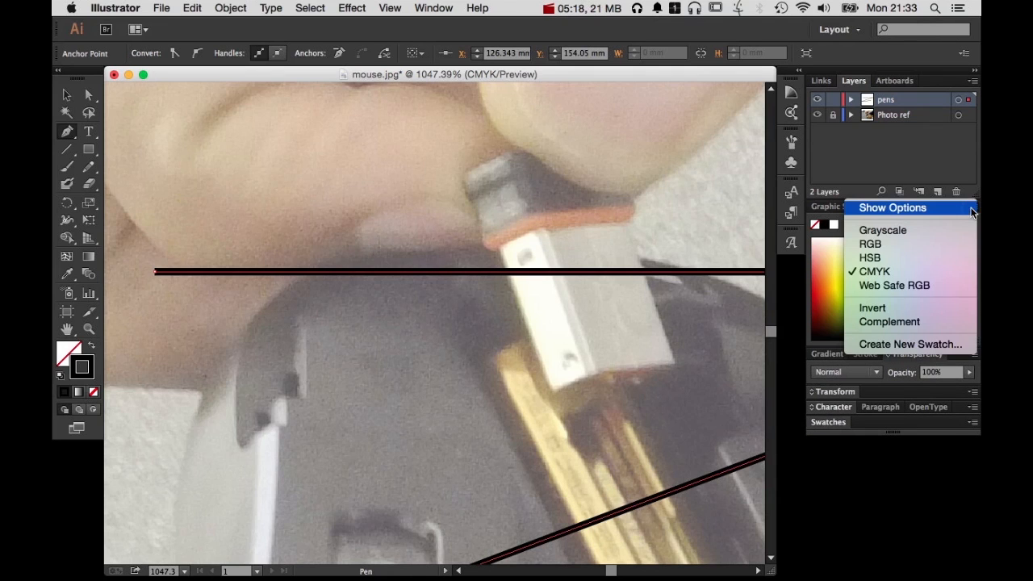
{"action": "left_click", "coordinate": [807, 232]}
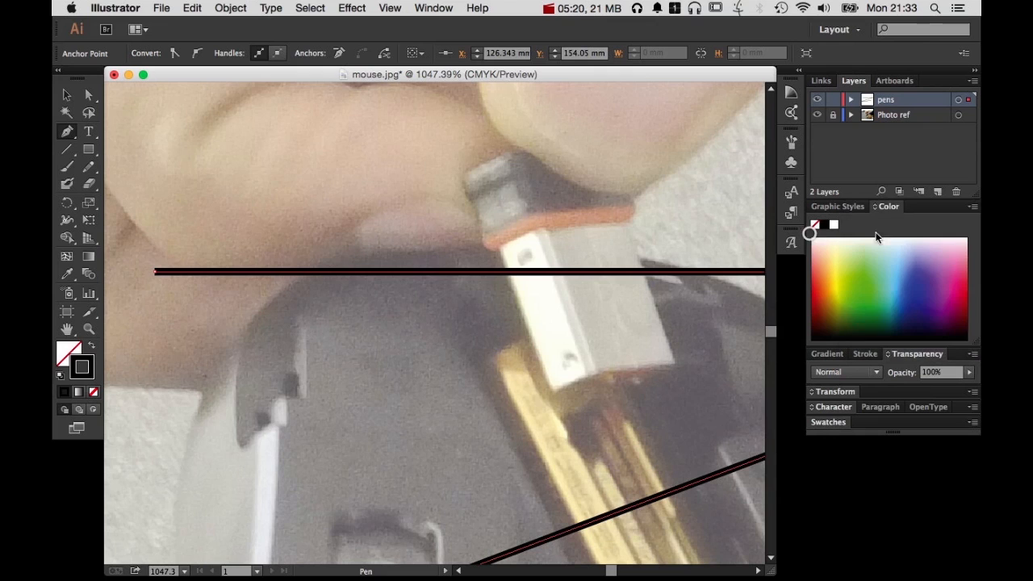
{"action": "left_click", "coordinate": [973, 208]}
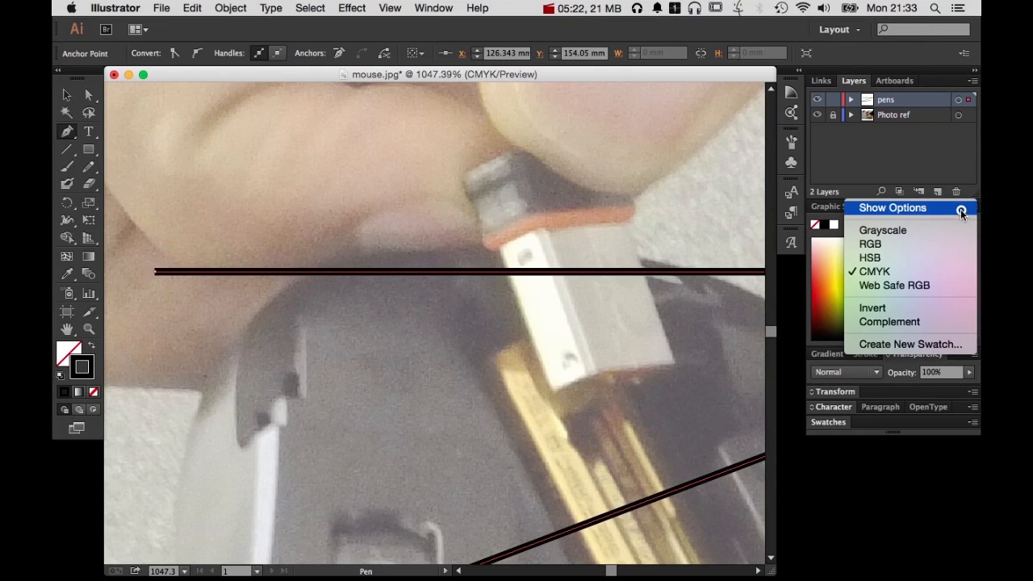
{"action": "left_click", "coordinate": [960, 209]}
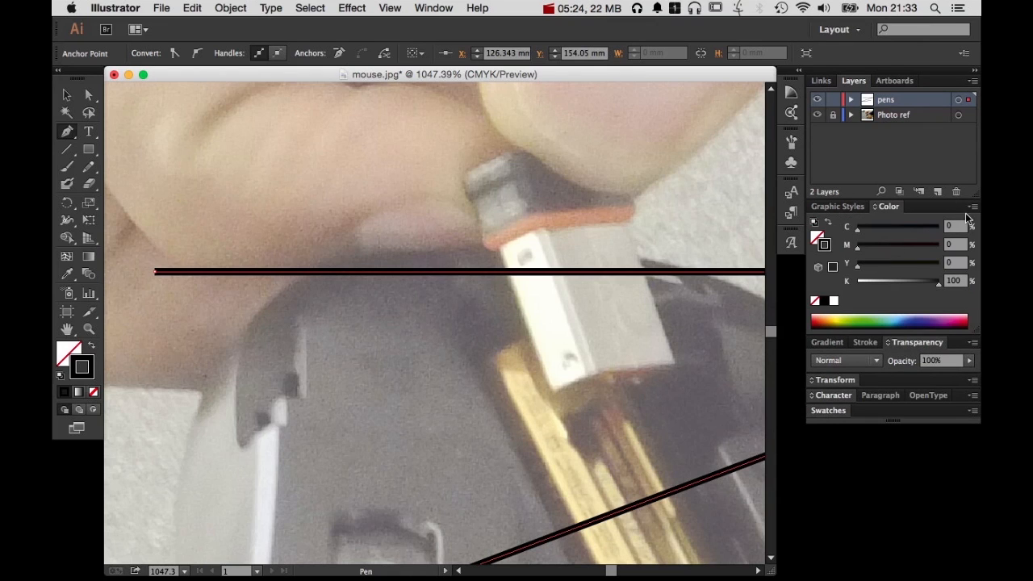
{"action": "left_click", "coordinate": [972, 208]}
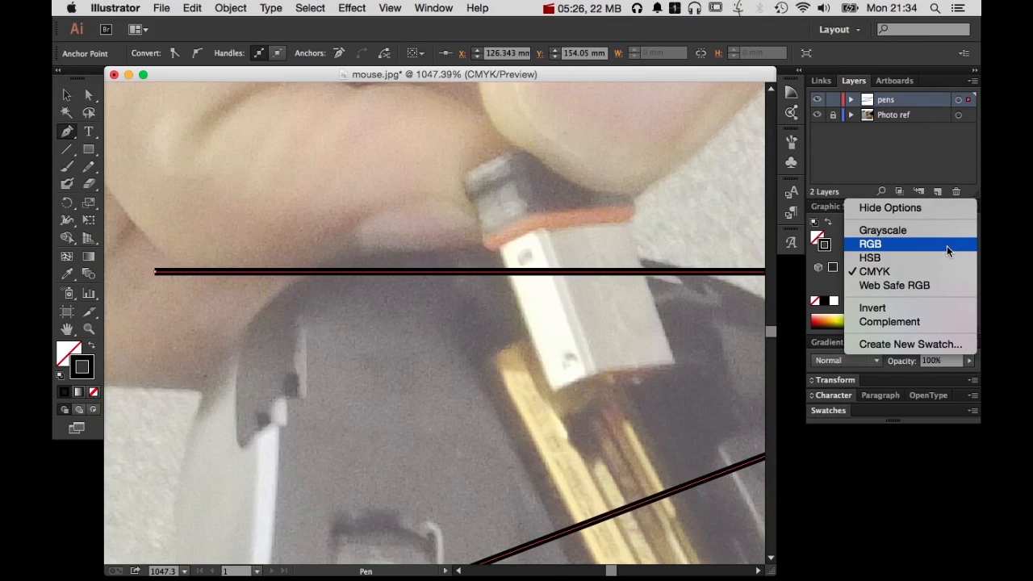
{"action": "left_click", "coordinate": [818, 280]}
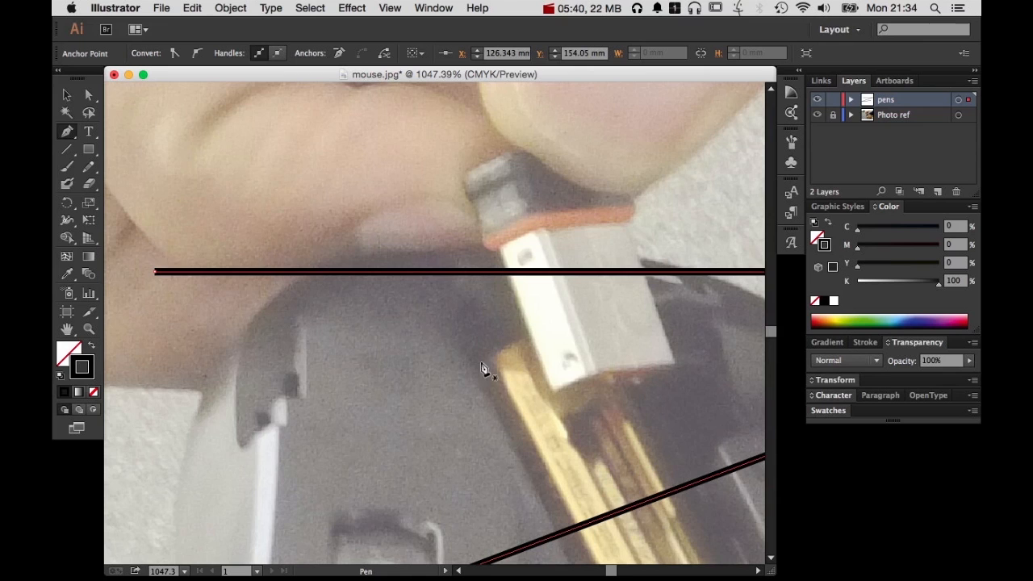
Show the full stroke options for the zigzag path with its first endpoint in close-up
{"action": "left_click_drag", "start_coordinate": [540, 370], "coordinate": [309, 379]}
{"action": "left_click_drag", "start_coordinate": [605, 346], "coordinate": [248, 358]}
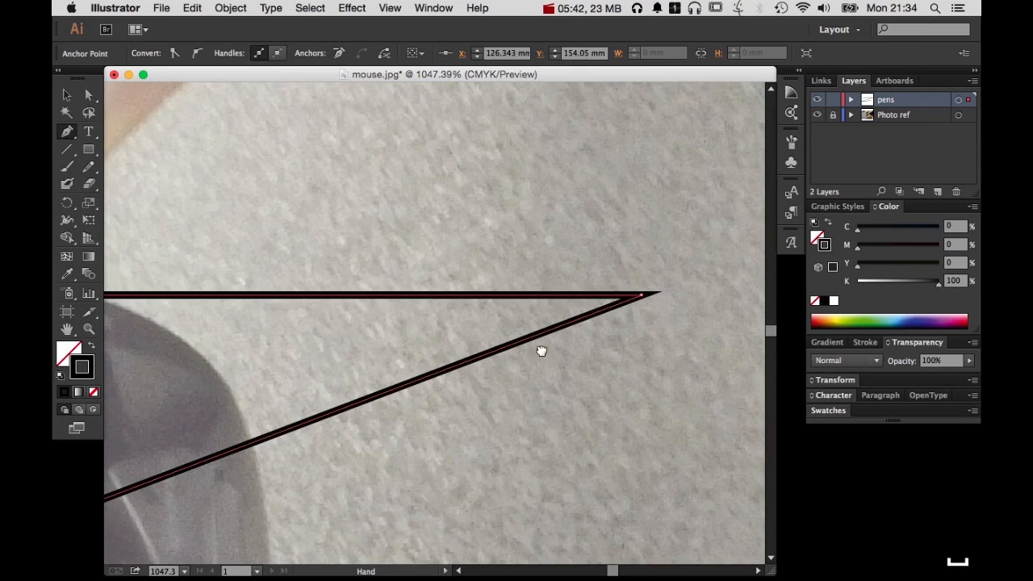
{"action": "scroll", "coordinate": [532, 353], "scroll_direction": "left", "scroll_amount": 10}
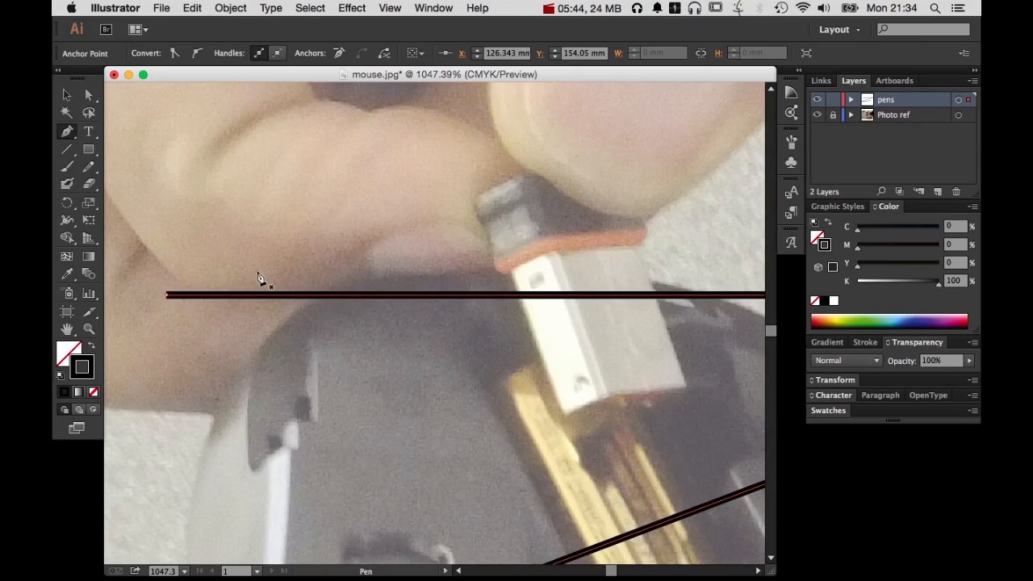
{"action": "left_click_drag", "start_coordinate": [153, 277], "coordinate": [233, 331]}
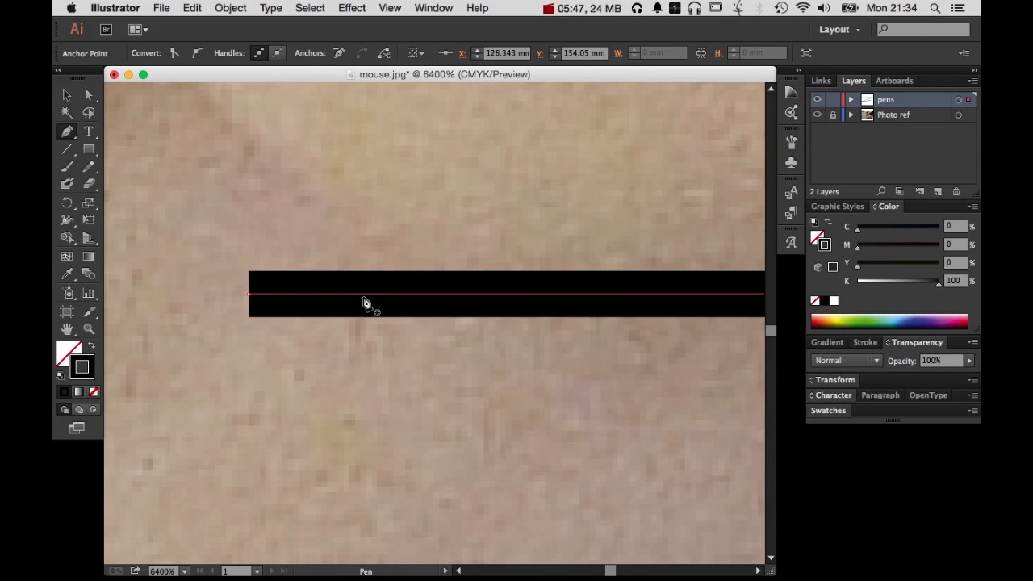
{"action": "left_click", "coordinate": [863, 343]}
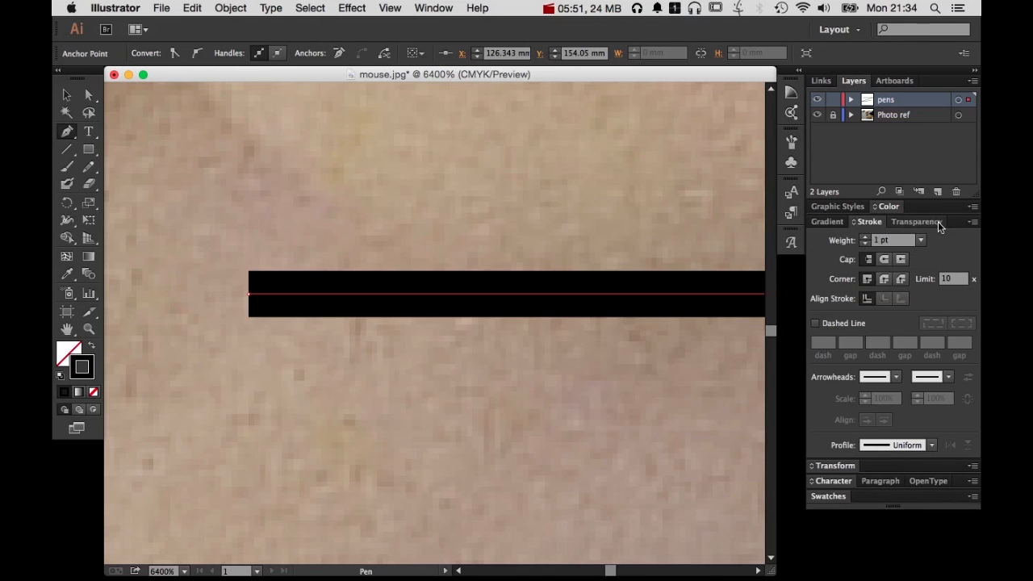
{"action": "left_click", "coordinate": [972, 224]}
{"action": "left_click", "coordinate": [971, 223]}
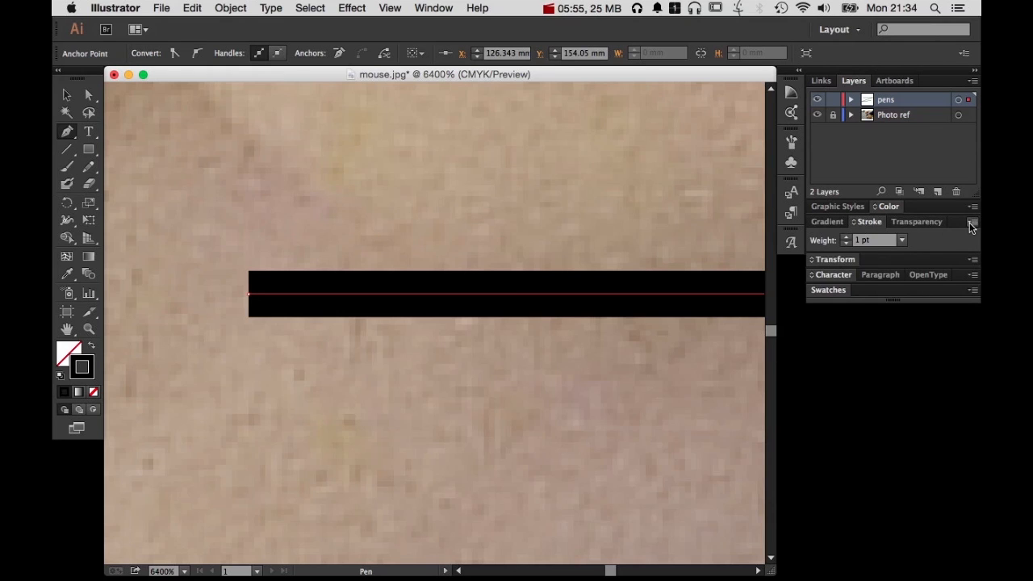
{"action": "left_click", "coordinate": [973, 223]}
{"action": "left_click", "coordinate": [928, 224]}
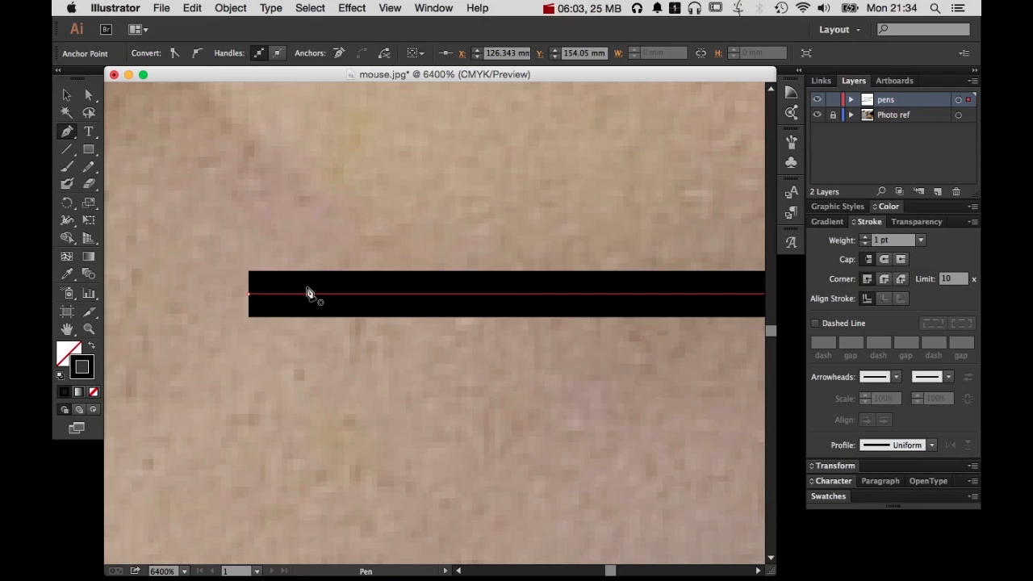
Set the zigzag path's stroke weight to 2 pt and give its ends a Round Cap
{"action": "left_click", "coordinate": [865, 237]}
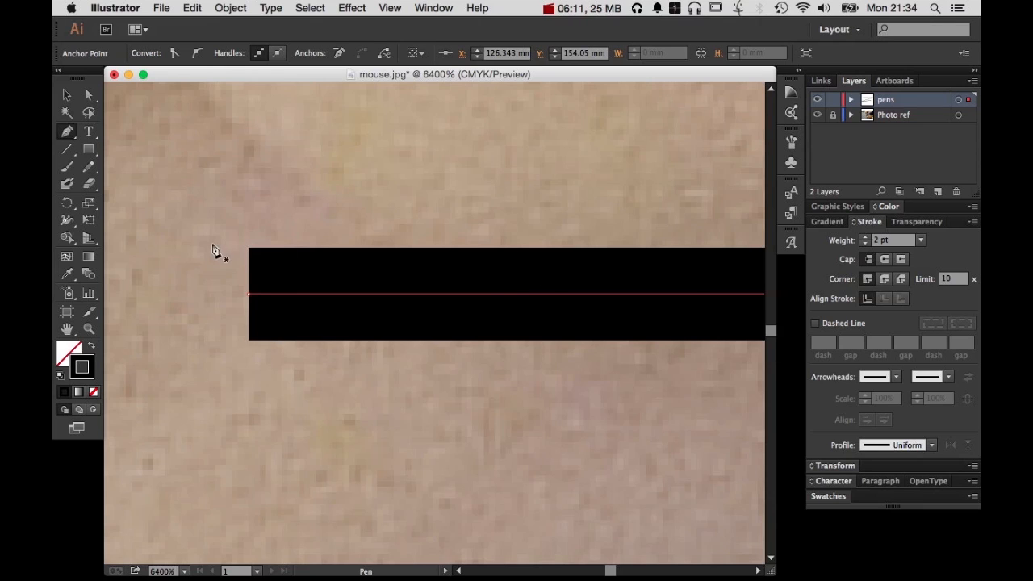
{"action": "left_click", "coordinate": [885, 260]}
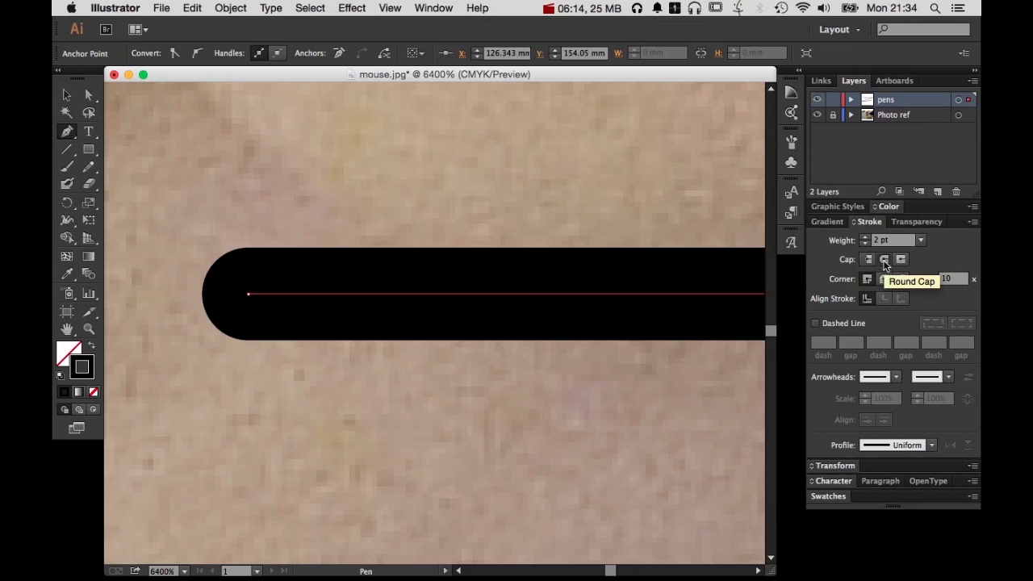
Change the zigzag path's corners from Miter Join to Round Join while viewing its sharp corner beyond the mouse
{"action": "left_click", "coordinate": [617, 397], "text": "alt+super"}
{"action": "left_click_drag", "start_coordinate": [617, 397], "coordinate": [285, 364]}
{"action": "left_click", "coordinate": [555, 328], "text": "alt+super"}
{"action": "left_click_drag", "start_coordinate": [555, 328], "coordinate": [244, 355]}
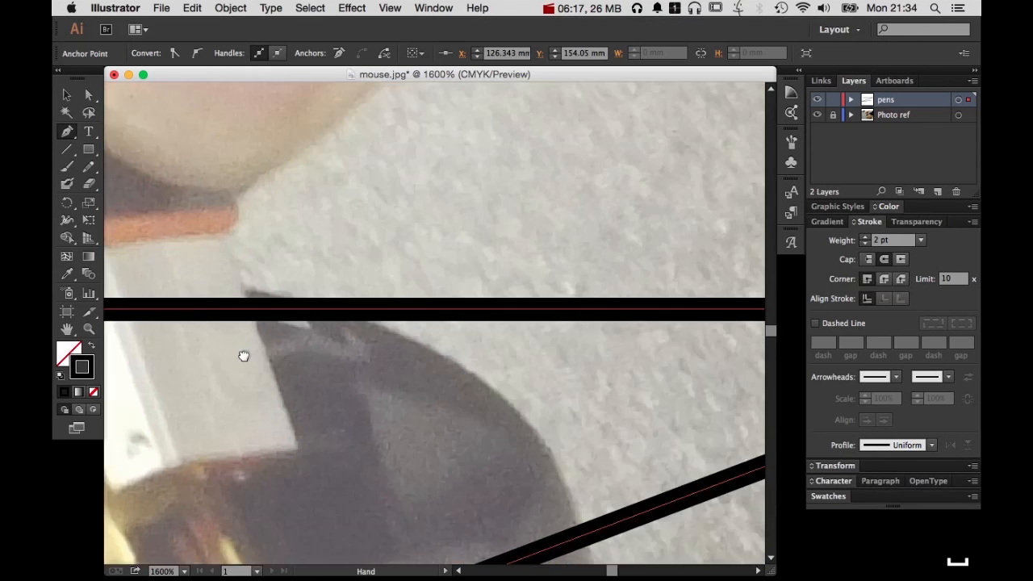
{"action": "left_click_drag", "start_coordinate": [629, 346], "coordinate": [255, 348]}
{"action": "left_click_drag", "start_coordinate": [554, 350], "coordinate": [315, 350]}
{"action": "left_click_drag", "start_coordinate": [401, 237], "coordinate": [610, 358]}
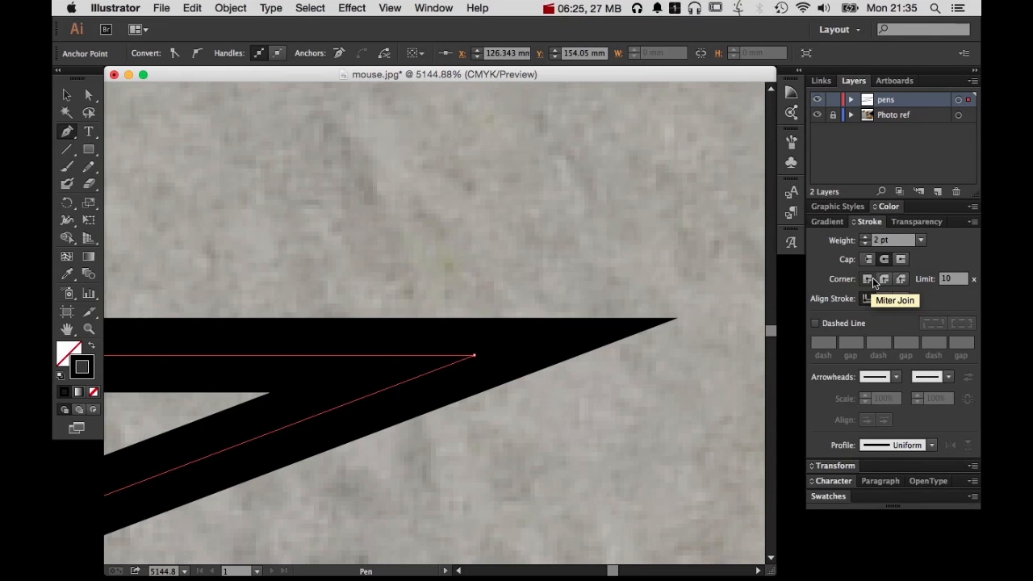
{"action": "left_click", "coordinate": [882, 281]}
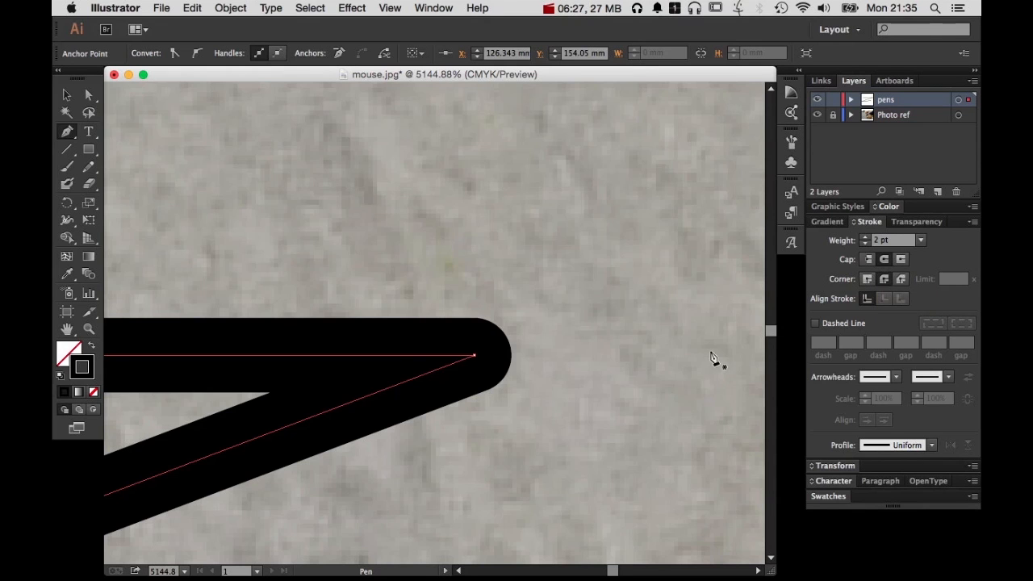
Clear the selection and reselect the whole zigzag path with the Selection tool
{"action": "left_click", "coordinate": [506, 413], "text": "alt+super"}
{"action": "left_click", "coordinate": [506, 413], "text": "alt+super"}
{"action": "left_click", "coordinate": [506, 413], "text": "alt+super"}
{"action": "left_click", "coordinate": [506, 413], "text": "alt+super"}
{"action": "left_click_drag", "start_coordinate": [291, 410], "coordinate": [665, 406]}
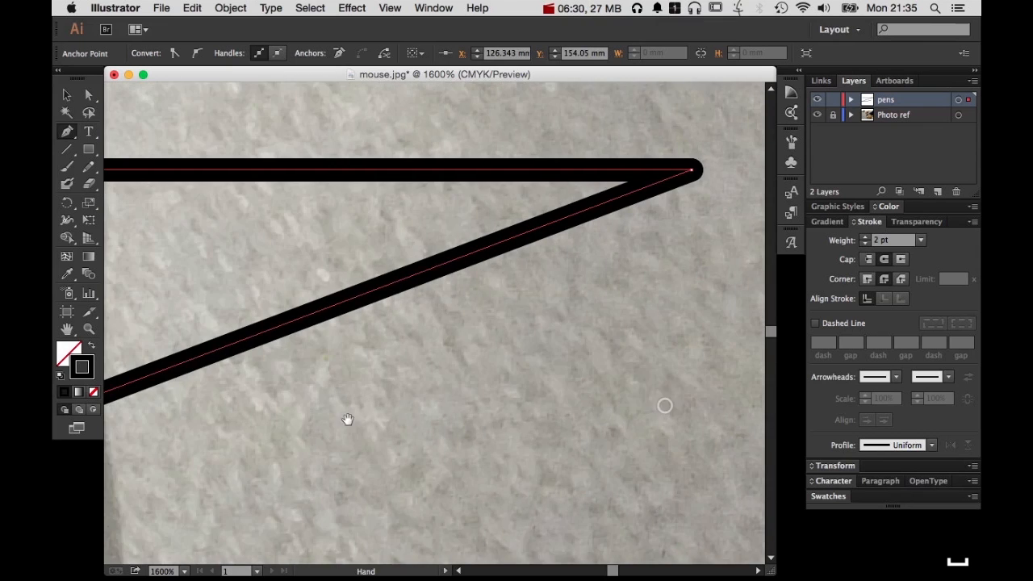
{"action": "left_click_drag", "start_coordinate": [352, 418], "coordinate": [629, 401]}
{"action": "left_click", "coordinate": [405, 424], "text": "alt+super"}
{"action": "left_click", "coordinate": [406, 424], "text": "alt+super"}
{"action": "left_click_drag", "start_coordinate": [420, 442], "coordinate": [594, 399]}
{"action": "left_click_drag", "start_coordinate": [433, 420], "coordinate": [555, 408]}
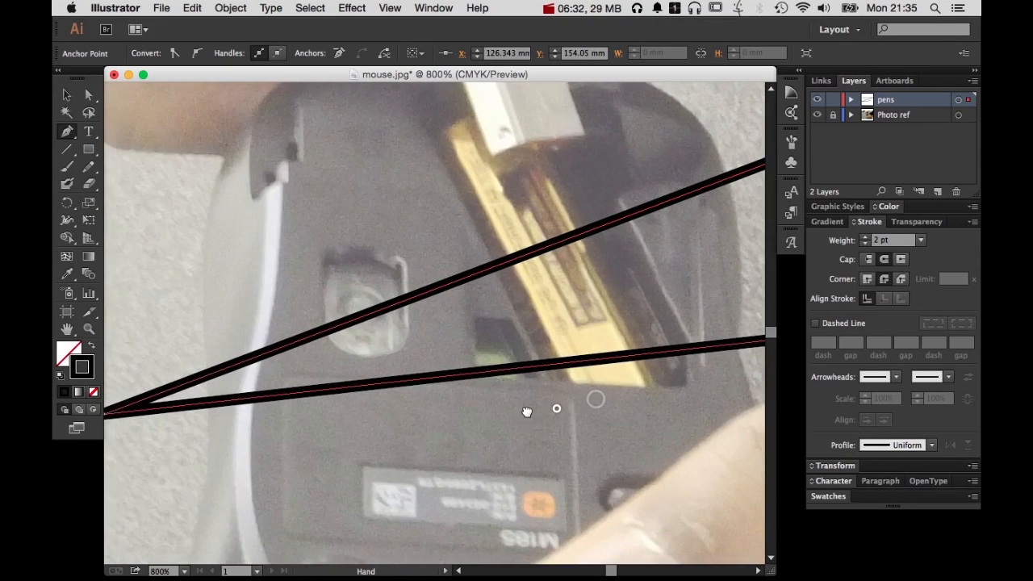
{"action": "left_click_drag", "start_coordinate": [382, 436], "coordinate": [605, 404]}
{"action": "left_click_drag", "start_coordinate": [605, 348], "coordinate": [425, 506]}
{"action": "key", "text": "v"}
{"action": "left_click", "coordinate": [627, 282]}
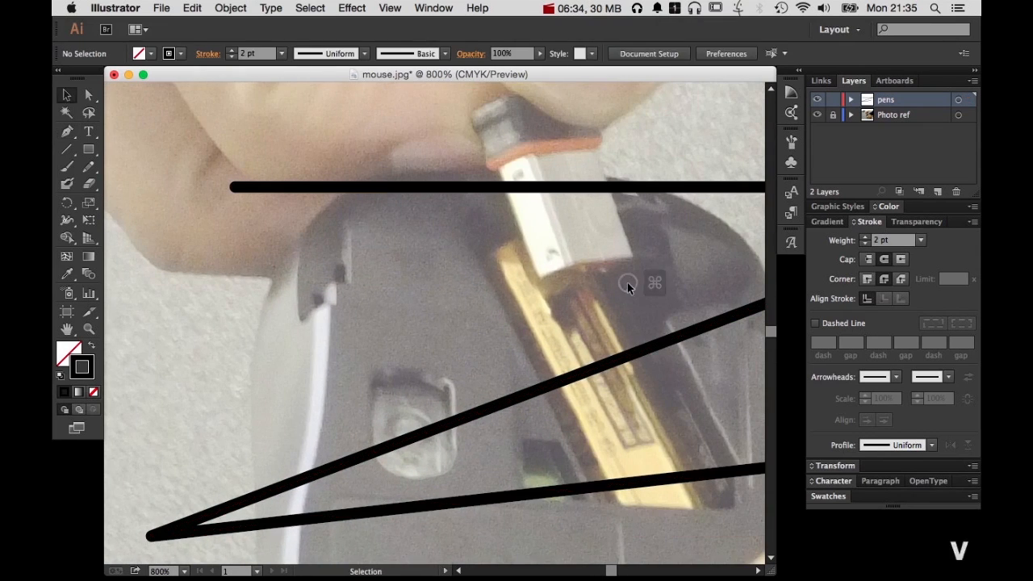
{"action": "left_click", "coordinate": [694, 187]}
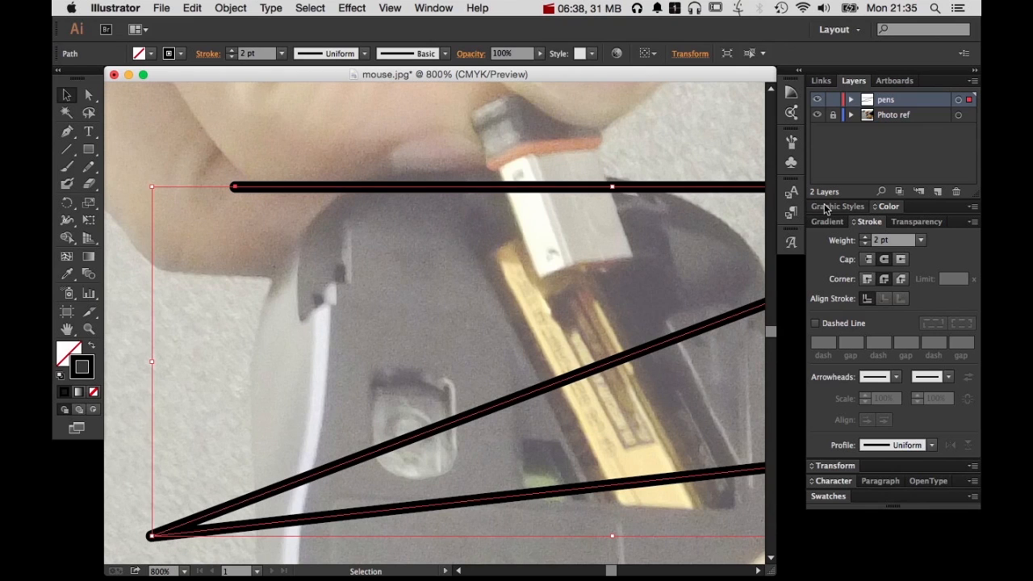
Display the graphic styles and save the selected zigzag path's 2 pt rounded stroke as a new graphic style
{"action": "left_click", "coordinate": [827, 207]}
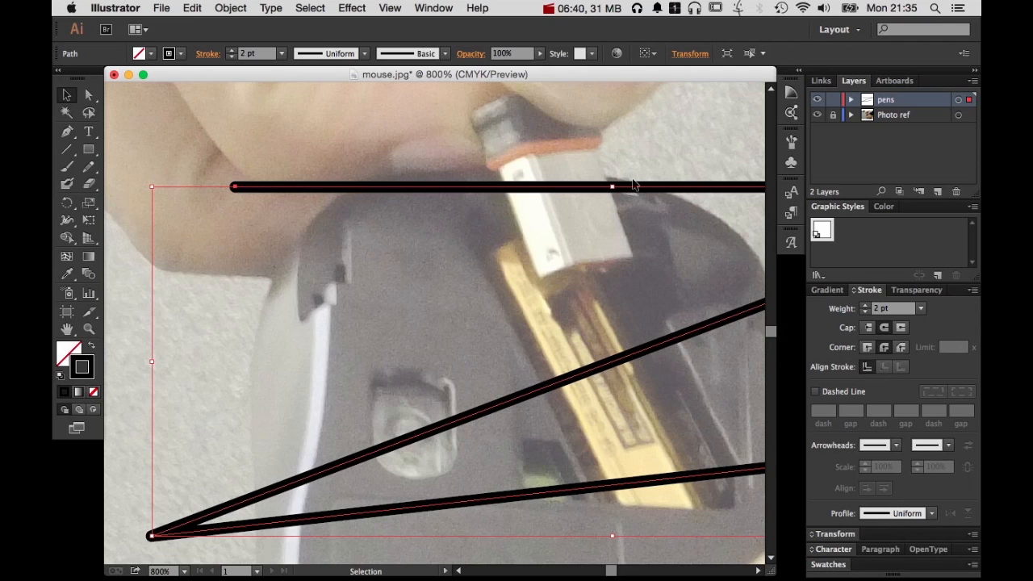
{"action": "left_click", "coordinate": [434, 6]}
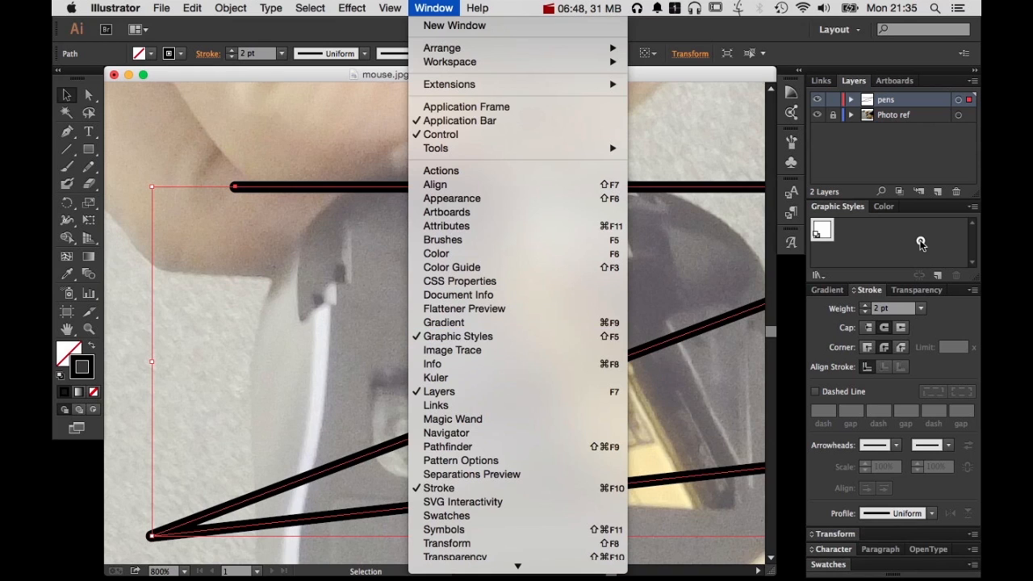
{"action": "left_click", "coordinate": [918, 241]}
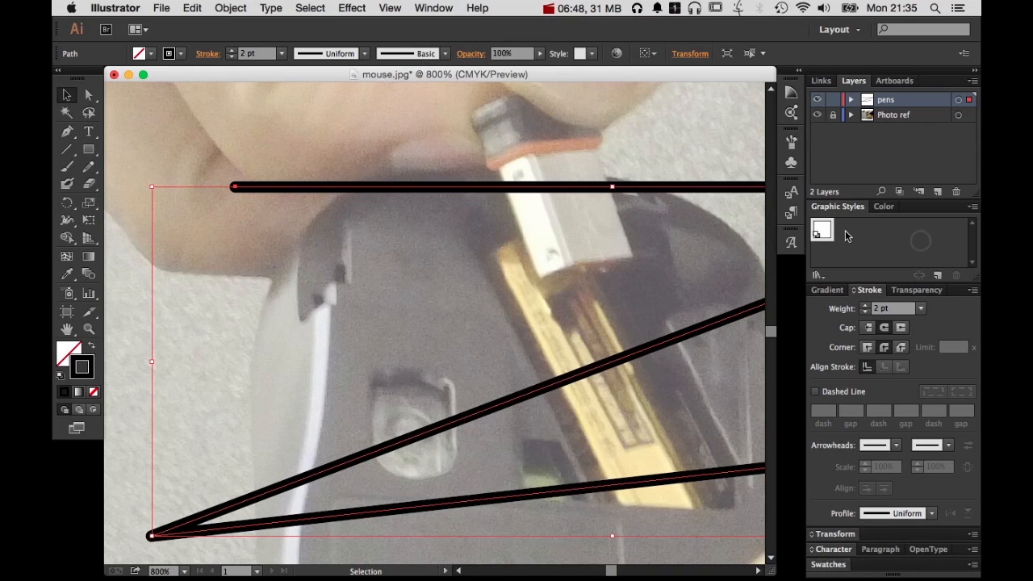
{"action": "left_click", "coordinate": [940, 278]}
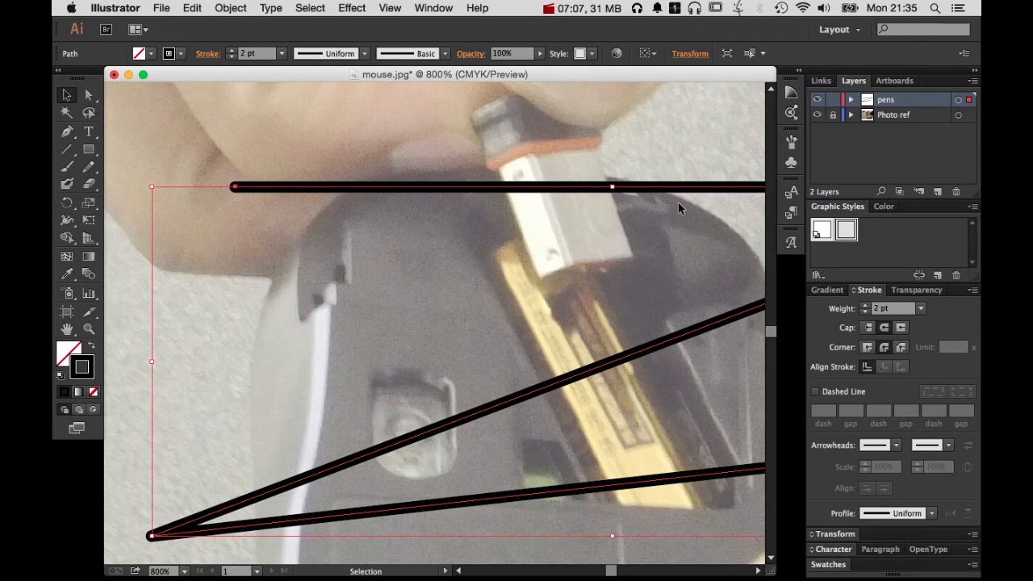
Reduce the zigzag path's stroke weight to 1 pt and save that look as a second graphic style
{"action": "left_click", "coordinate": [865, 313]}
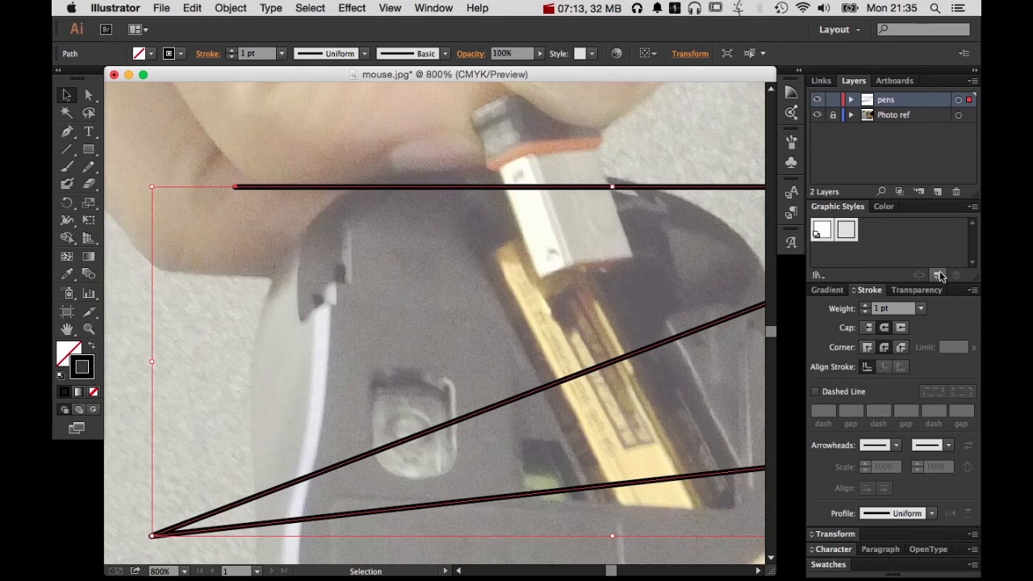
{"action": "left_click", "coordinate": [939, 275]}
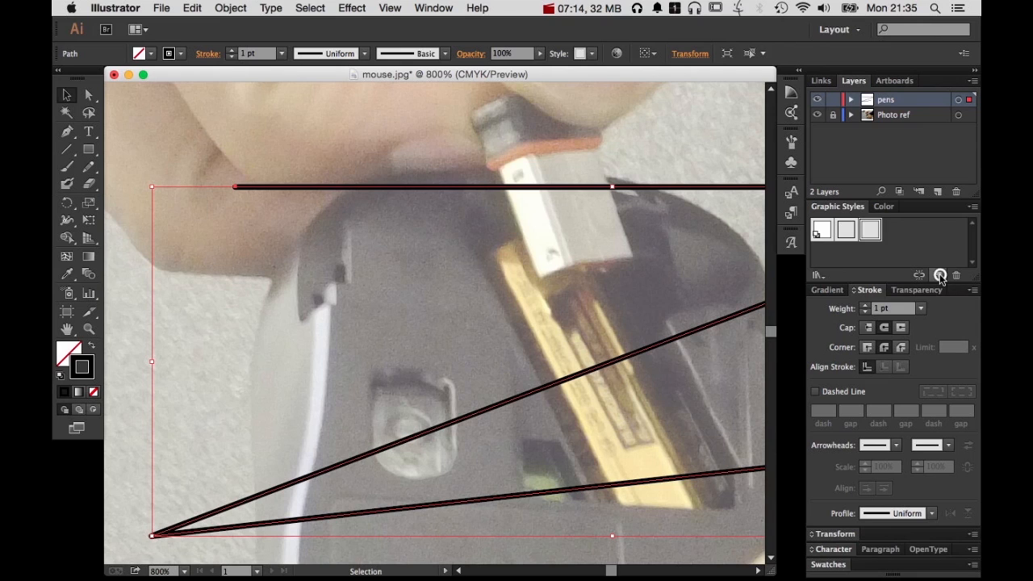
Alternate the zigzag path between the 2 pt and 1 pt graphic styles, and delete the path
{"action": "left_click", "coordinate": [845, 231]}
{"action": "left_click", "coordinate": [870, 230]}
{"action": "left_click", "coordinate": [845, 231]}
{"action": "left_click", "coordinate": [870, 231]}
{"action": "key", "text": "BackSpace"}
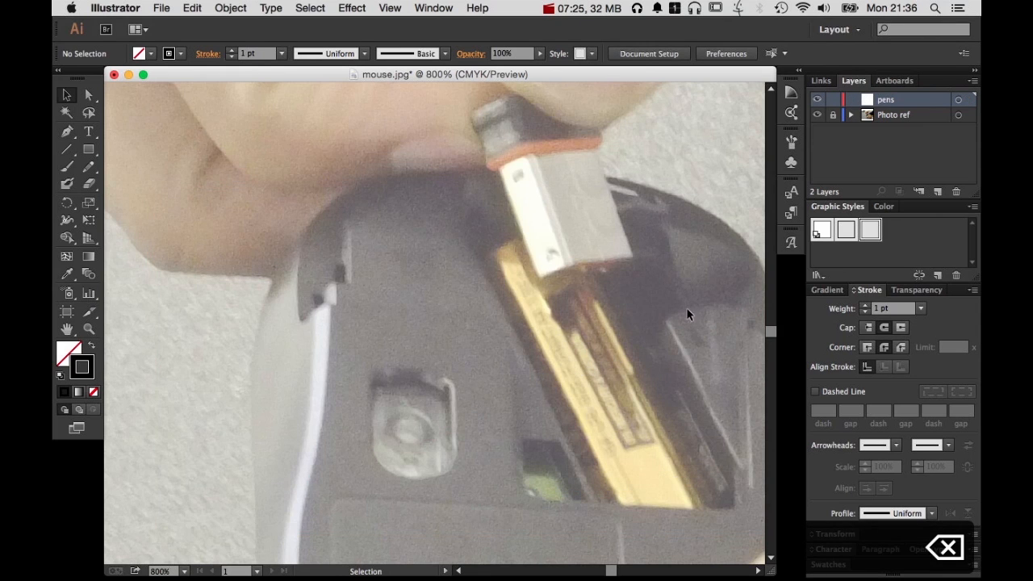
Examine the mouse's underside in the photo at 800%, around the battery compartment, the label and the outer edges
{"action": "key", "text": "space"}
{"action": "left_click_drag", "start_coordinate": [682, 384], "coordinate": [559, 245]}
{"action": "left_click_drag", "start_coordinate": [520, 424], "coordinate": [645, 438]}
{"action": "key", "text": "space"}
{"action": "left_click_drag", "start_coordinate": [471, 406], "coordinate": [544, 451]}
{"action": "key", "text": "space"}
{"action": "mouse_move", "coordinate": [517, 267]}
{"action": "left_mouse_down"}
{"action": "mouse_move", "coordinate": [542, 381]}
{"action": "mouse_move", "coordinate": [530, 256]}
{"action": "left_mouse_up"}
{"action": "key", "text": "space"}
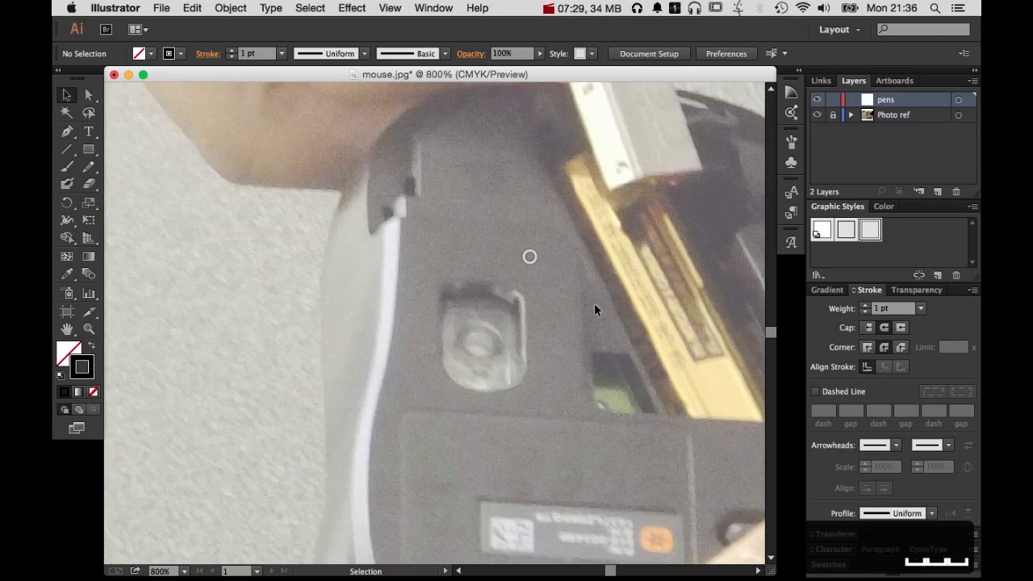
{"action": "key", "text": "space"}
{"action": "left_click_drag", "start_coordinate": [611, 327], "coordinate": [502, 233]}
{"action": "key", "text": "space"}
{"action": "left_click_drag", "start_coordinate": [614, 321], "coordinate": [428, 318]}
{"action": "key", "text": "space"}
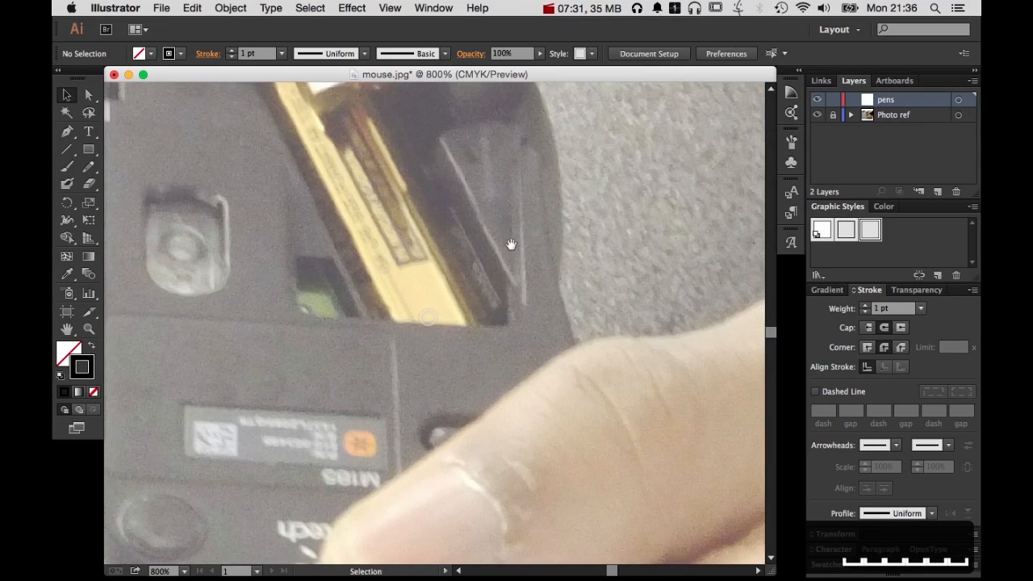
{"action": "left_click_drag", "start_coordinate": [548, 227], "coordinate": [540, 264]}
{"action": "key", "text": "space"}
{"action": "left_click_drag", "start_coordinate": [621, 262], "coordinate": [643, 323]}
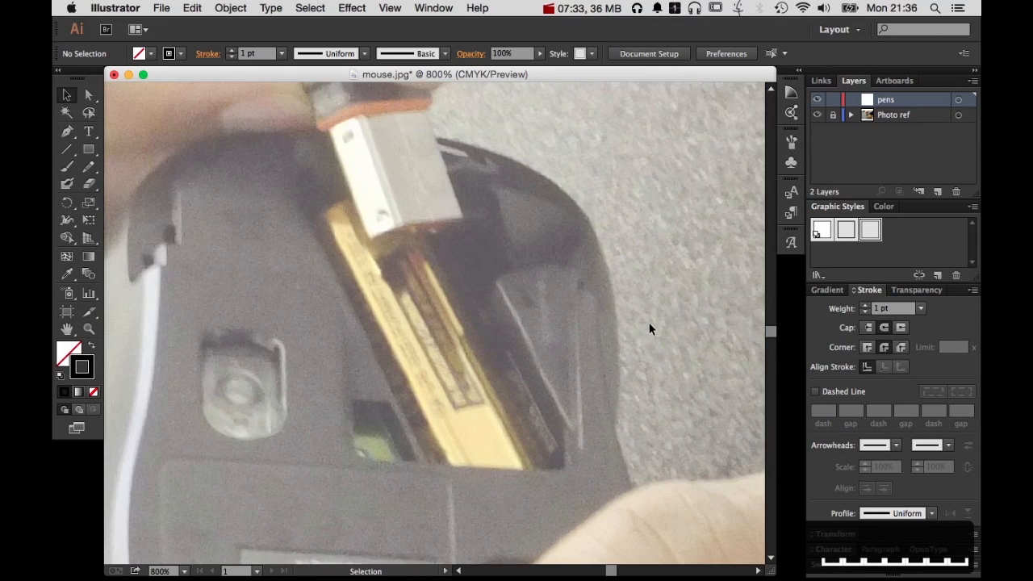
{"action": "key", "text": "space"}
{"action": "left_click_drag", "start_coordinate": [355, 367], "coordinate": [404, 327]}
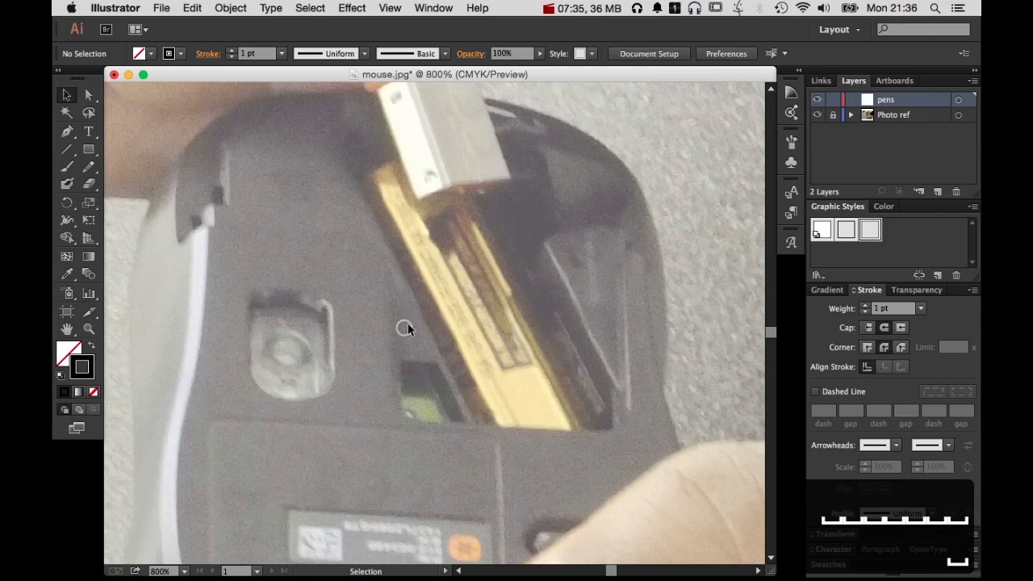
{"action": "key", "text": "space"}
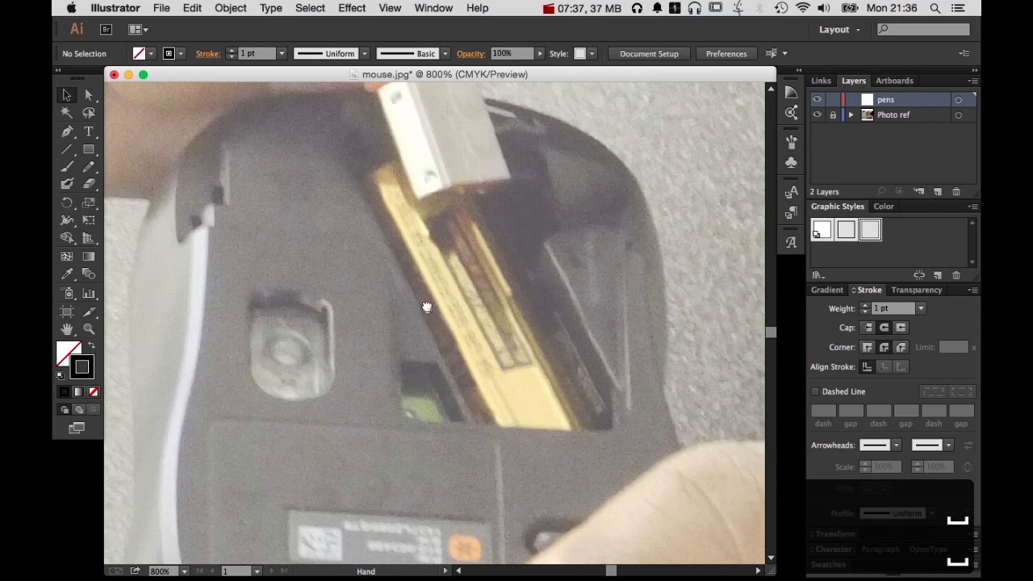
{"action": "left_click_drag", "start_coordinate": [427, 308], "coordinate": [543, 231]}
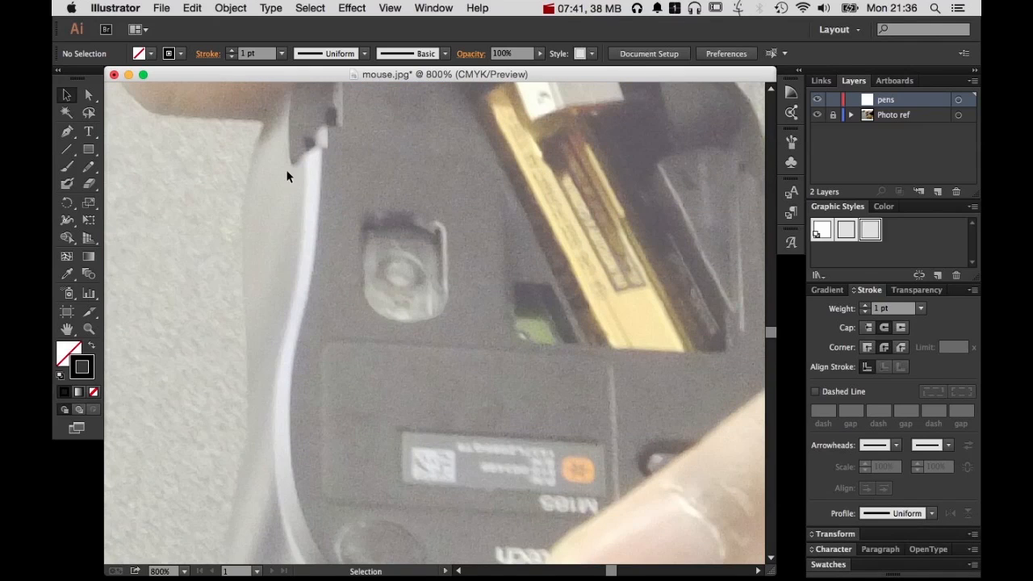
Examine the fingers above the mouse, the mouse's pale side edge and the connector being held in the photo
{"action": "key", "text": "space"}
{"action": "mouse_move", "coordinate": [383, 315]}
{"action": "left_mouse_down"}
{"action": "mouse_move", "coordinate": [454, 446]}
{"action": "mouse_move", "coordinate": [512, 463]}
{"action": "left_mouse_up"}
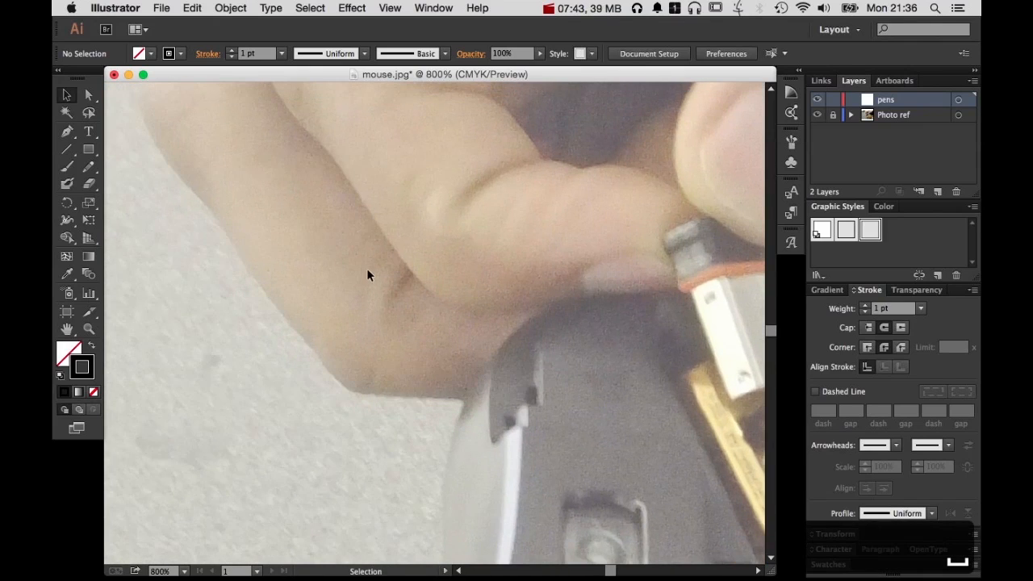
{"action": "key", "text": "space"}
{"action": "left_click_drag", "start_coordinate": [548, 258], "coordinate": [608, 380]}
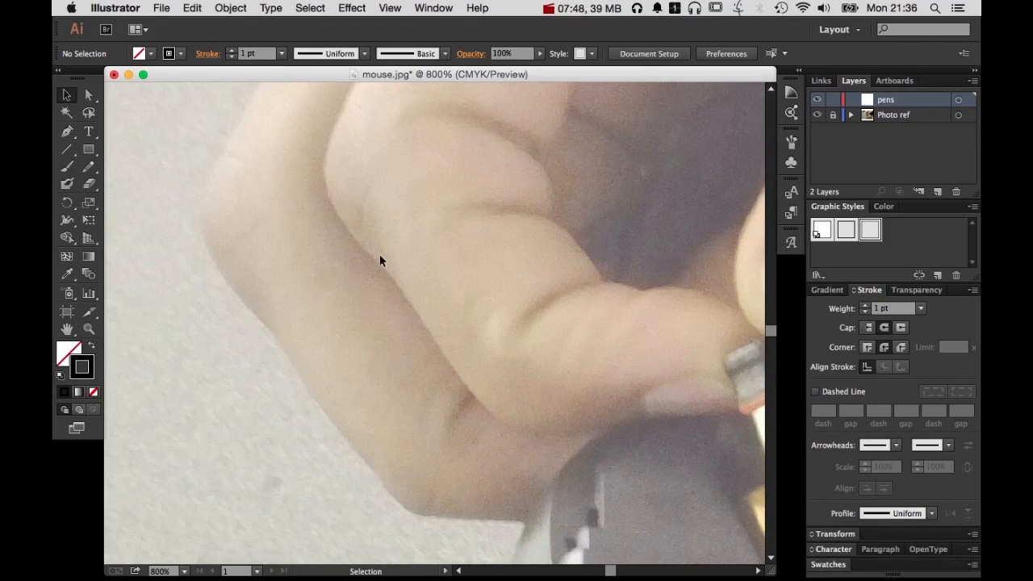
{"action": "key", "text": "space"}
{"action": "left_click_drag", "start_coordinate": [564, 452], "coordinate": [509, 175]}
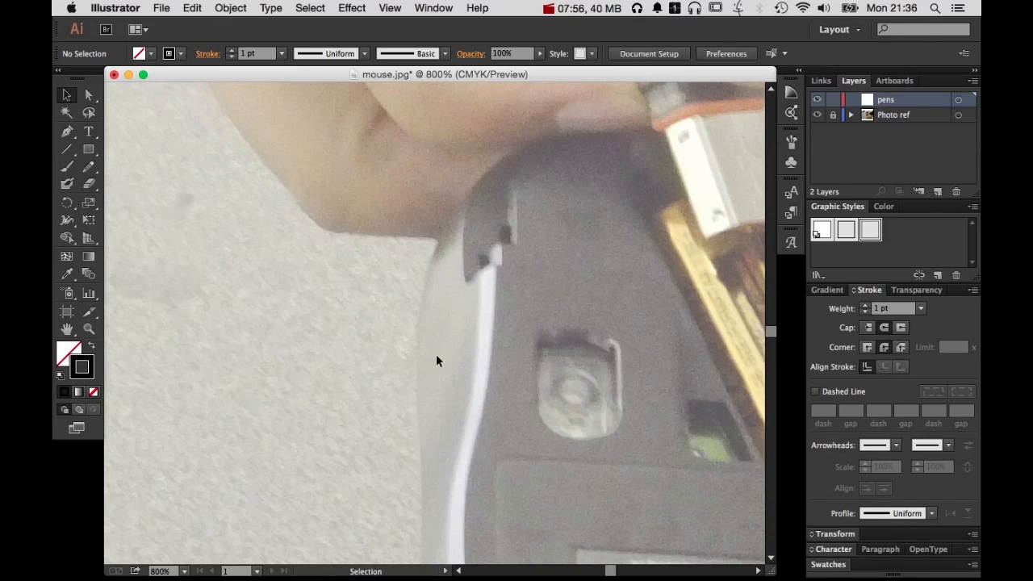
{"action": "scroll", "coordinate": [640, 349], "scroll_direction": "down", "scroll_amount": 5}
{"action": "scroll", "coordinate": [640, 348], "scroll_direction": "right", "scroll_amount": 4}
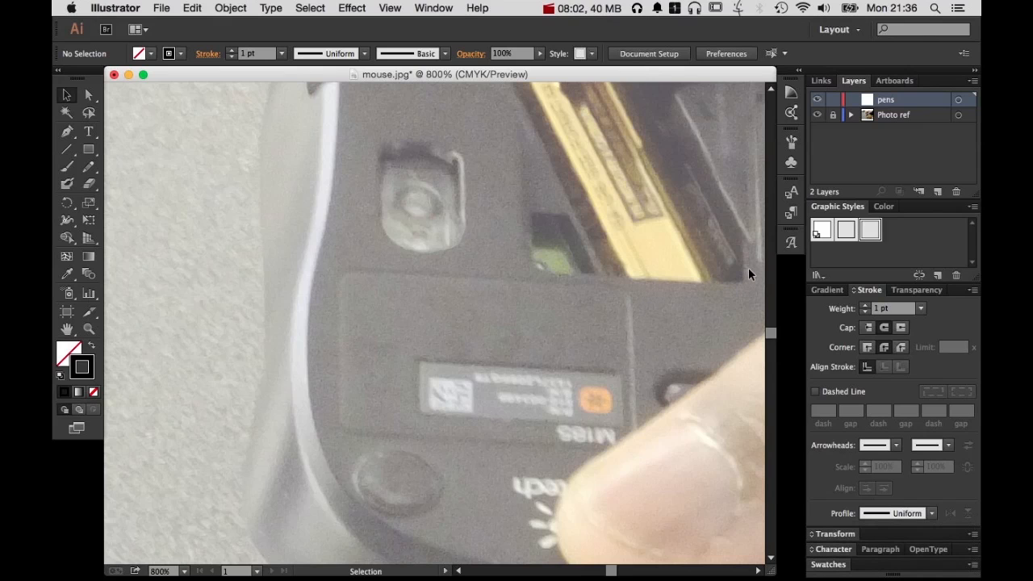
{"action": "scroll", "coordinate": [686, 307], "scroll_direction": "up", "scroll_amount": 10}
{"action": "scroll", "coordinate": [686, 306], "scroll_direction": "left", "scroll_amount": 2}
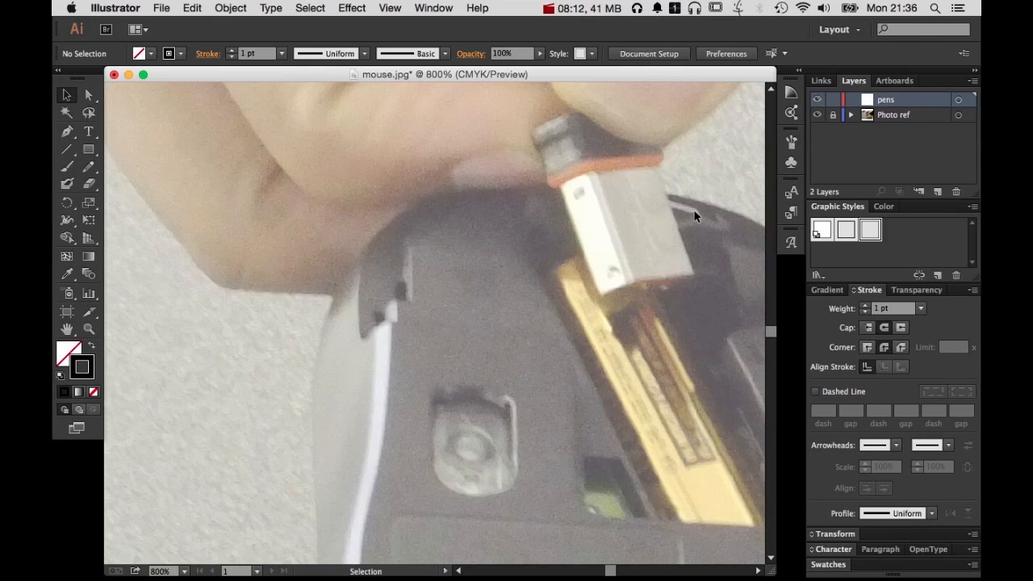
{"action": "scroll", "coordinate": [693, 209], "scroll_direction": "right", "scroll_amount": 6}
{"action": "scroll", "coordinate": [693, 209], "scroll_direction": "up", "scroll_amount": 1}
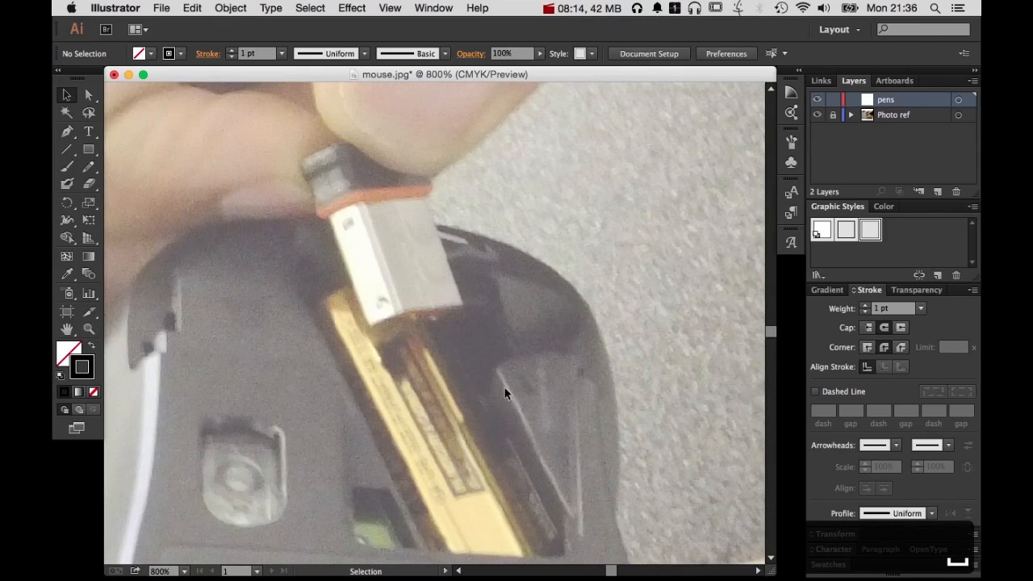
Examine the thumb gripping the mouse and its curved lower edge, and view the whole upper hand at 400%
{"action": "left_click_drag", "start_coordinate": [464, 424], "coordinate": [584, 214]}
{"action": "left_click_drag", "start_coordinate": [571, 394], "coordinate": [604, 97]}
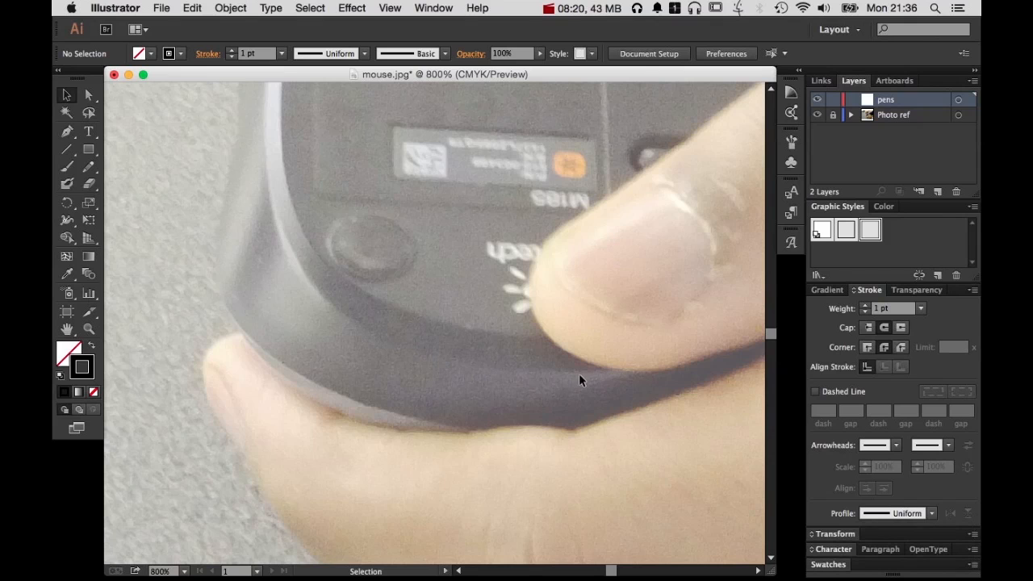
{"action": "left_click_drag", "start_coordinate": [408, 380], "coordinate": [180, 403]}
{"action": "left_click_drag", "start_coordinate": [447, 326], "coordinate": [283, 425]}
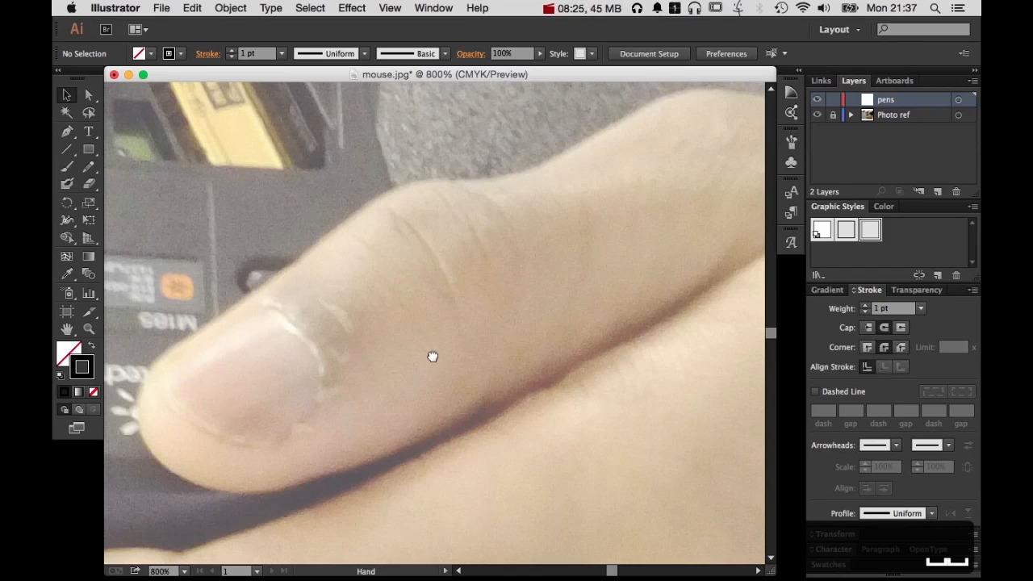
{"action": "left_click_drag", "start_coordinate": [431, 355], "coordinate": [542, 385]}
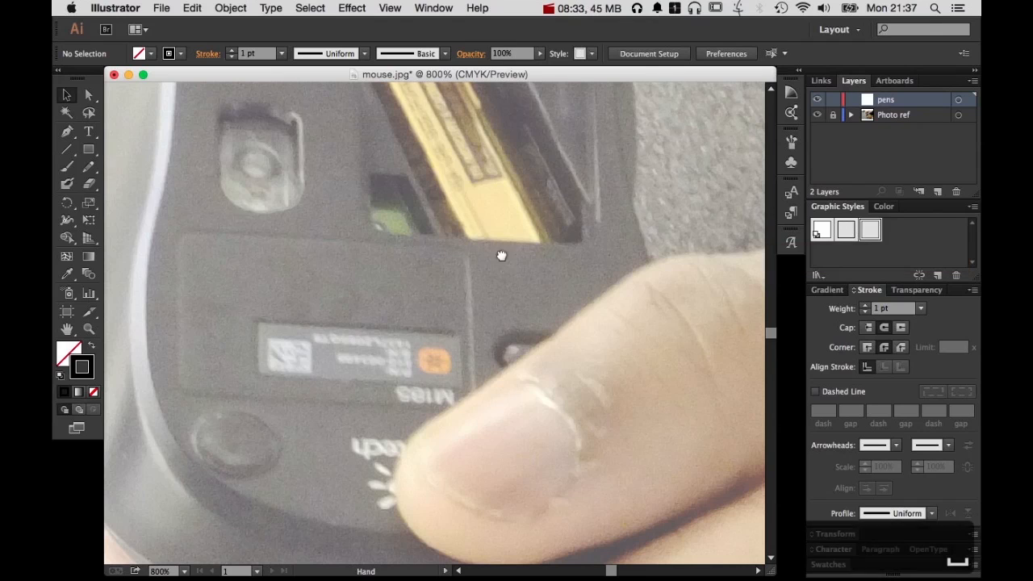
{"action": "scroll", "coordinate": [452, 242], "scroll_direction": "up", "scroll_amount": 5}
{"action": "scroll", "coordinate": [452, 242], "scroll_direction": "left", "scroll_amount": 5}
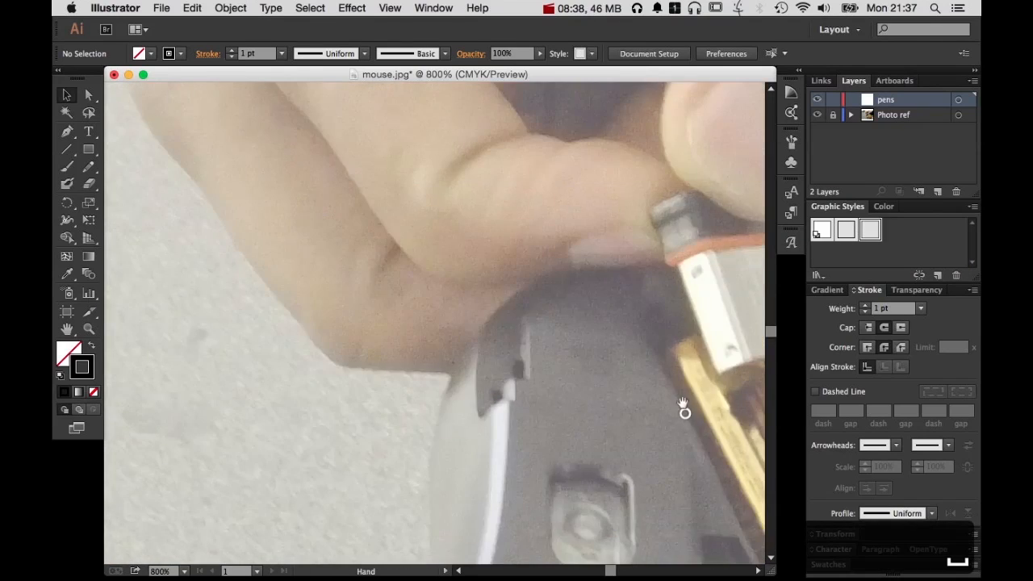
{"action": "left_click_drag", "start_coordinate": [613, 258], "coordinate": [682, 410]}
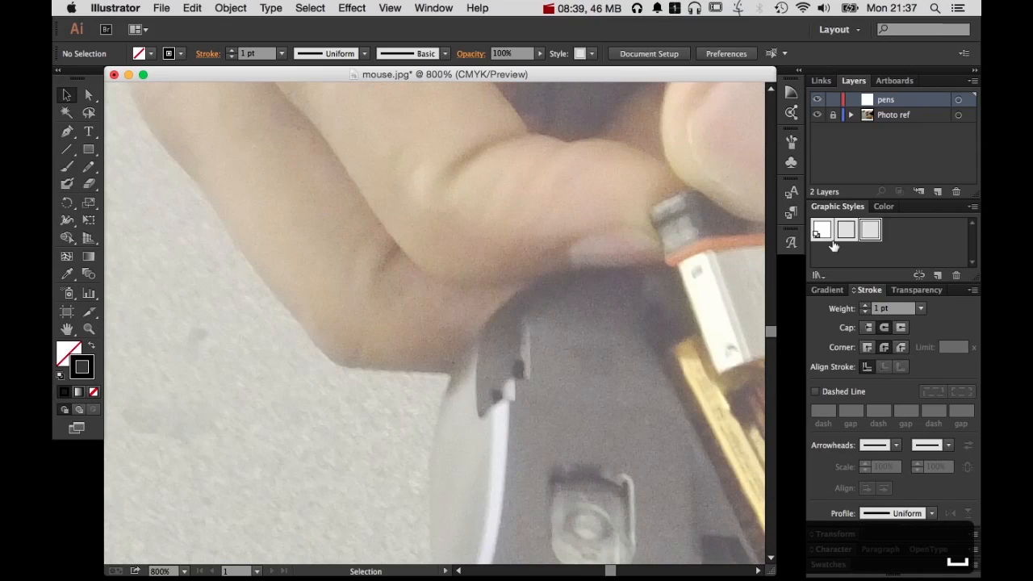
{"action": "left_click", "coordinate": [538, 321], "text": "alt+super"}
{"action": "left_click", "coordinate": [539, 320], "text": "alt+super"}
{"action": "left_click_drag", "start_coordinate": [554, 202], "coordinate": [565, 403]}
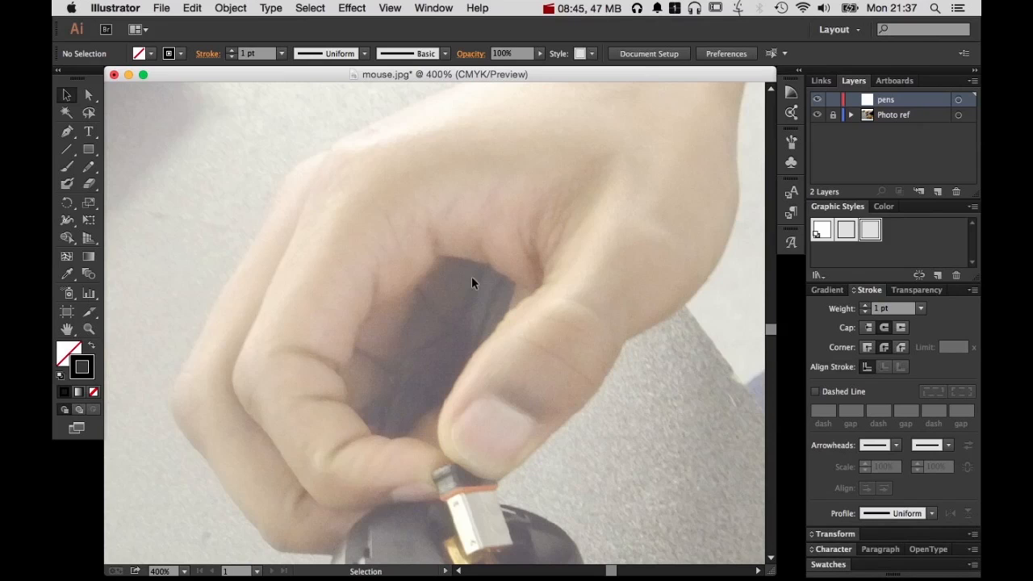
Activate the Pen tool with the upper hand's outline in view and hide the Photo ref layer
{"action": "left_click", "coordinate": [89, 166]}
{"action": "key", "text": "p"}
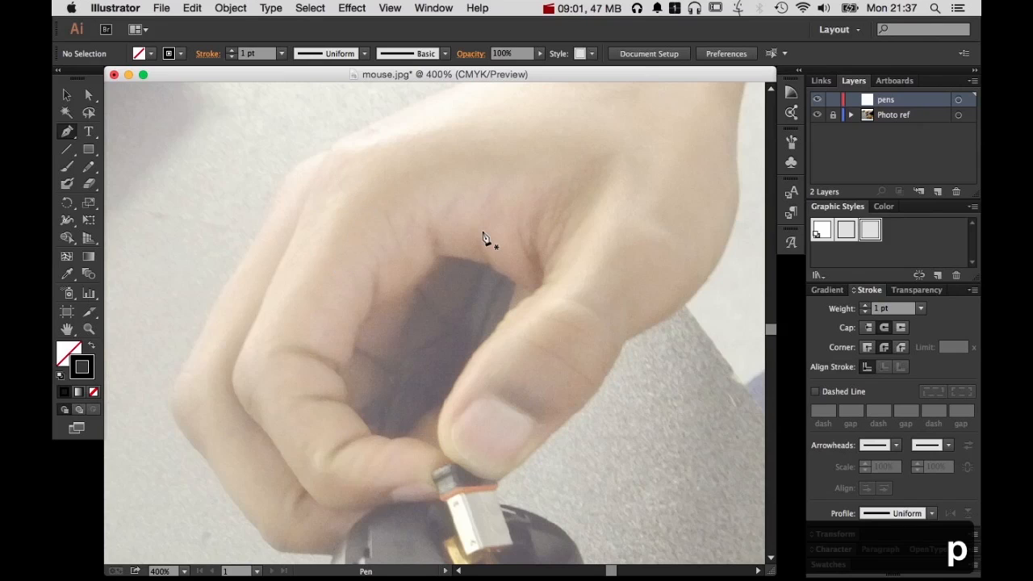
{"action": "key", "text": "space"}
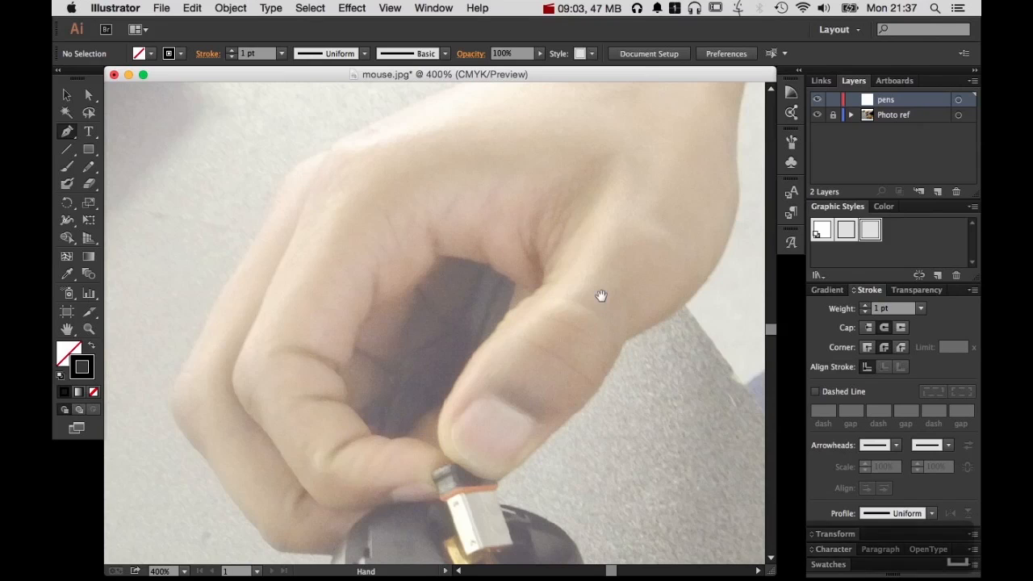
{"action": "left_click_drag", "start_coordinate": [602, 296], "coordinate": [532, 429]}
{"action": "key", "text": "space"}
{"action": "left_click_drag", "start_coordinate": [351, 304], "coordinate": [618, 278]}
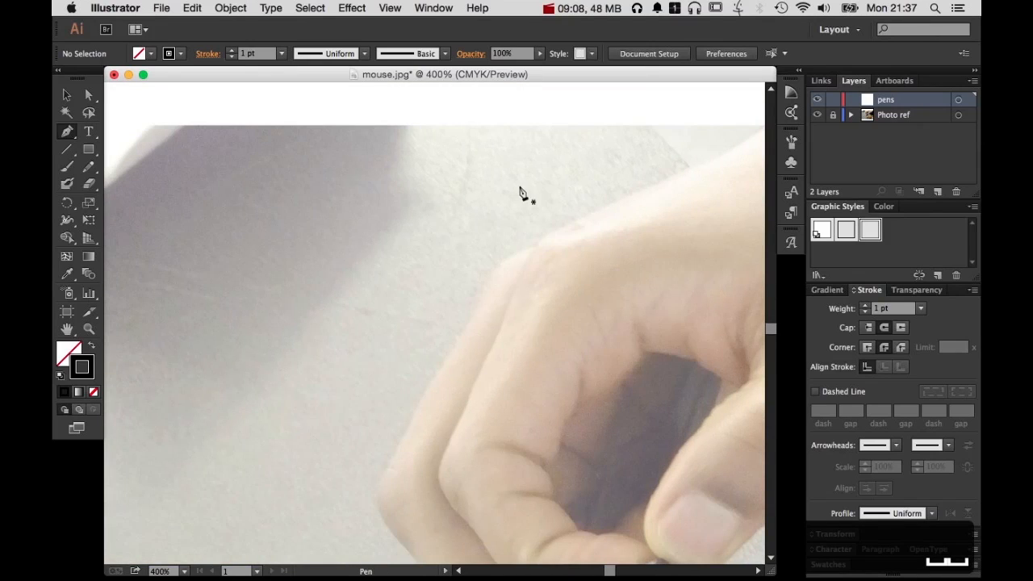
{"action": "left_click", "coordinate": [817, 115]}
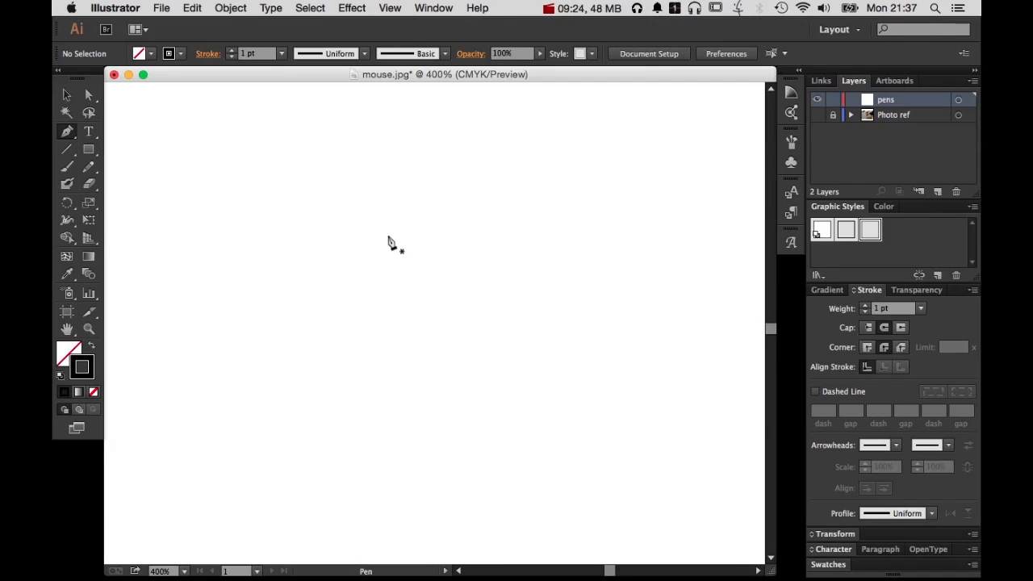
Draw a closed test shape of straight segments with the Pen tool on the pens layer, and delete it
{"action": "left_click", "coordinate": [240, 145]}
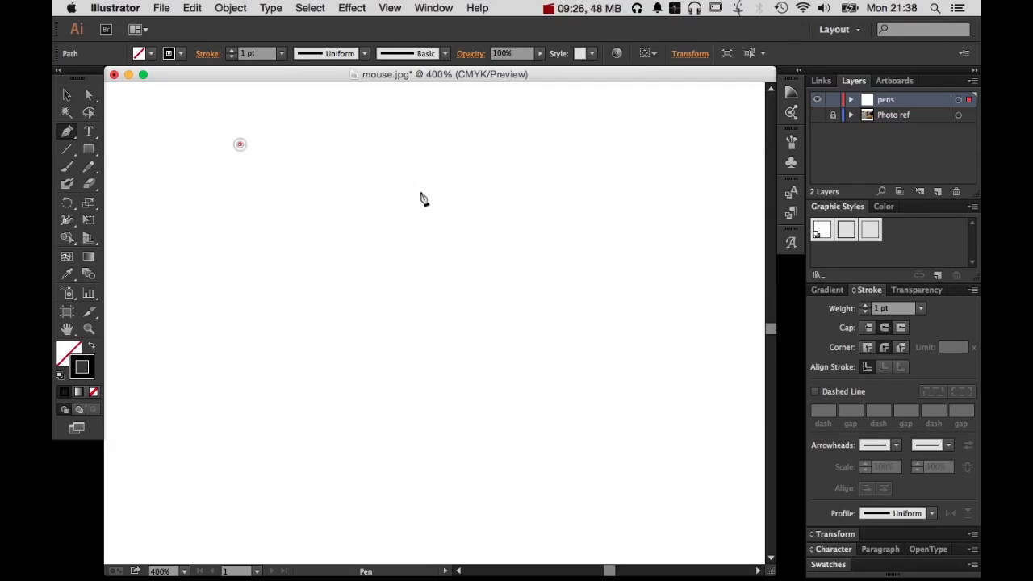
{"action": "left_click", "coordinate": [507, 193]}
{"action": "left_click", "coordinate": [251, 369]}
{"action": "left_click", "coordinate": [521, 399]}
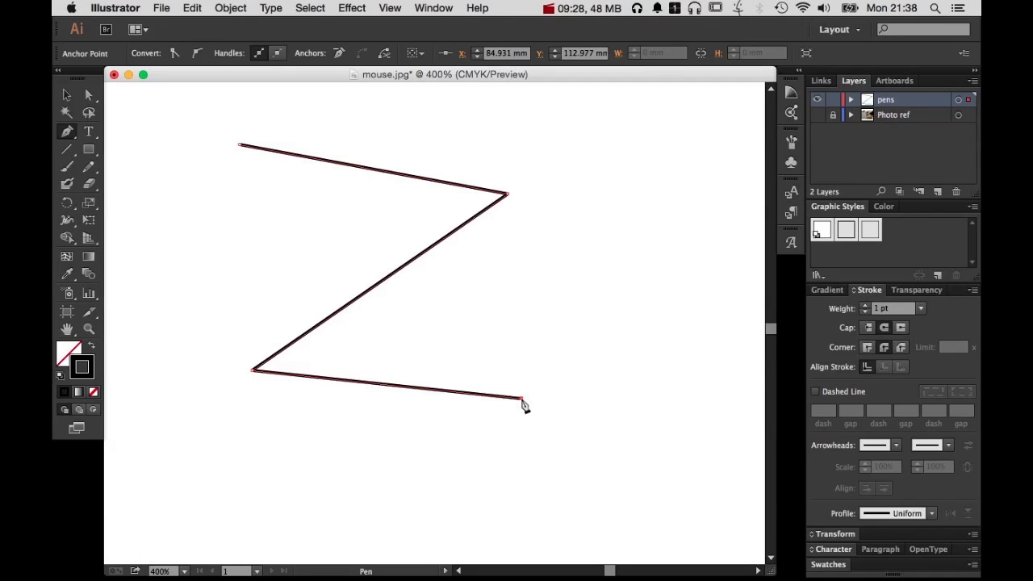
{"action": "left_click_drag", "start_coordinate": [661, 304], "coordinate": [636, 273]}
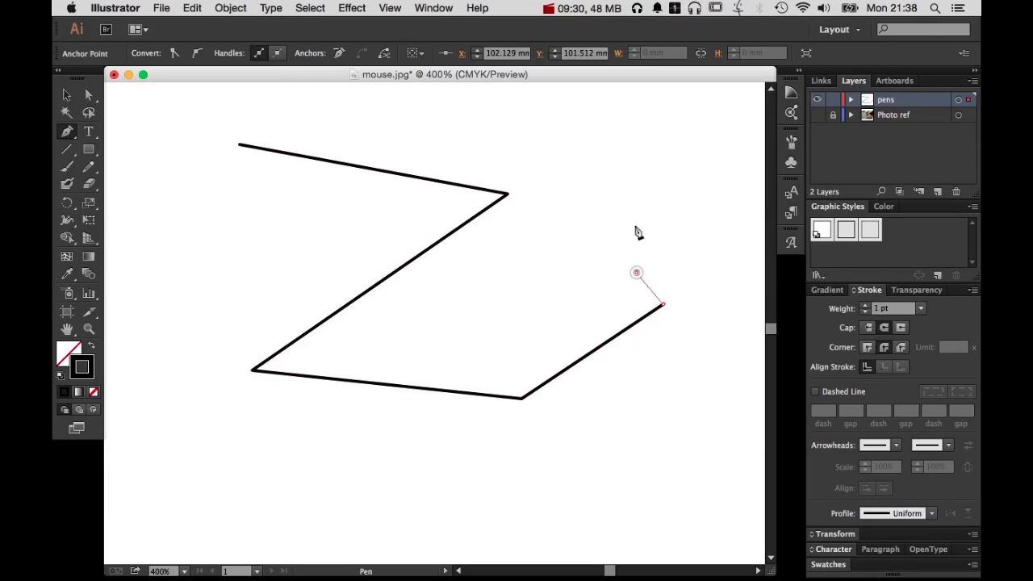
{"action": "left_click", "coordinate": [636, 272]}
{"action": "left_click", "coordinate": [633, 180]}
{"action": "left_click", "coordinate": [300, 121]}
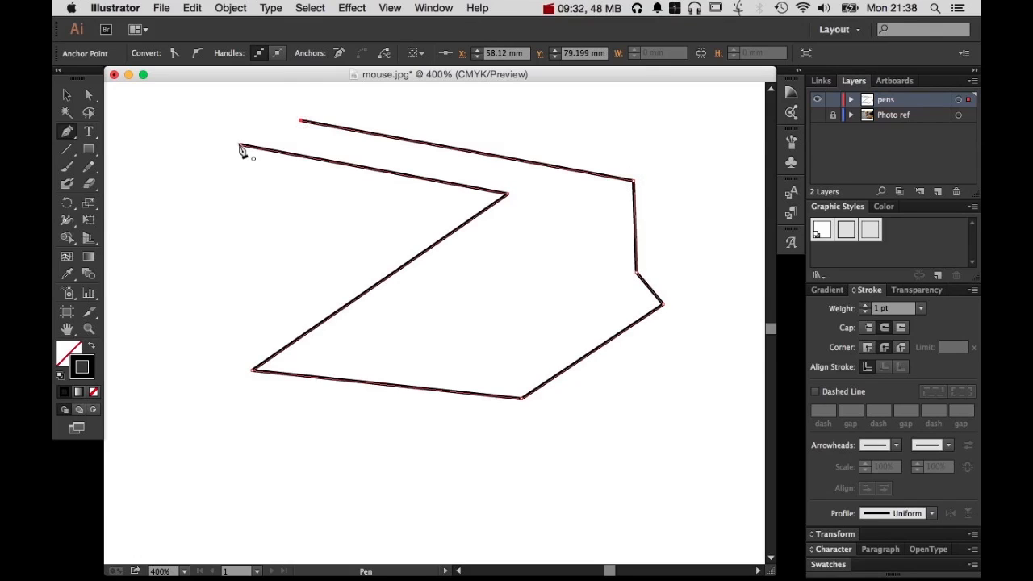
{"action": "left_click", "coordinate": [240, 146]}
{"action": "key", "text": "BackSpace"}
{"action": "key", "text": "BackSpace"}
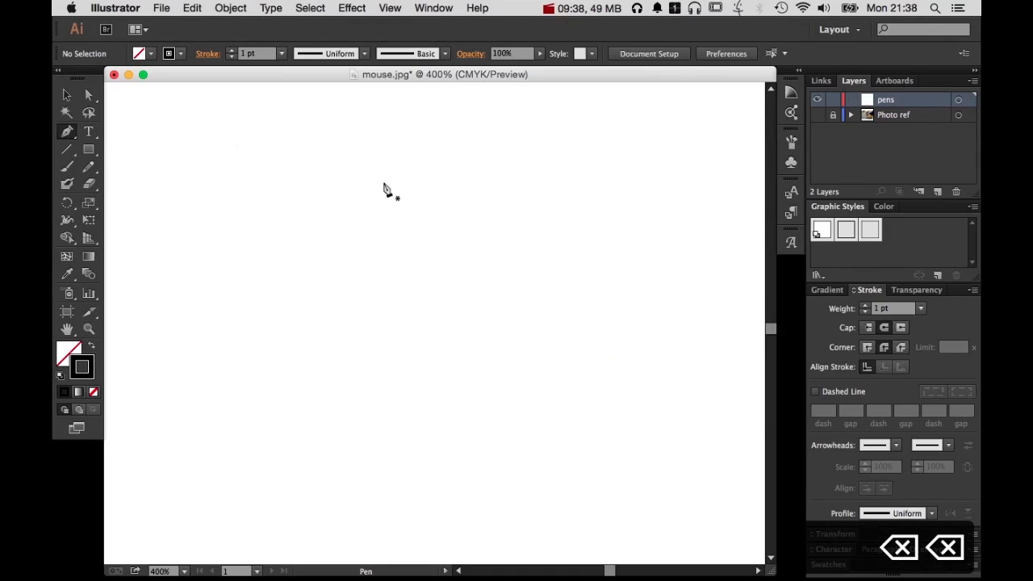
Draw a closed test shape made entirely of smooth curves with the Pen tool on the pens layer
{"action": "left_click", "coordinate": [384, 183]}
{"action": "left_click_drag", "start_coordinate": [285, 274], "coordinate": [305, 360]}
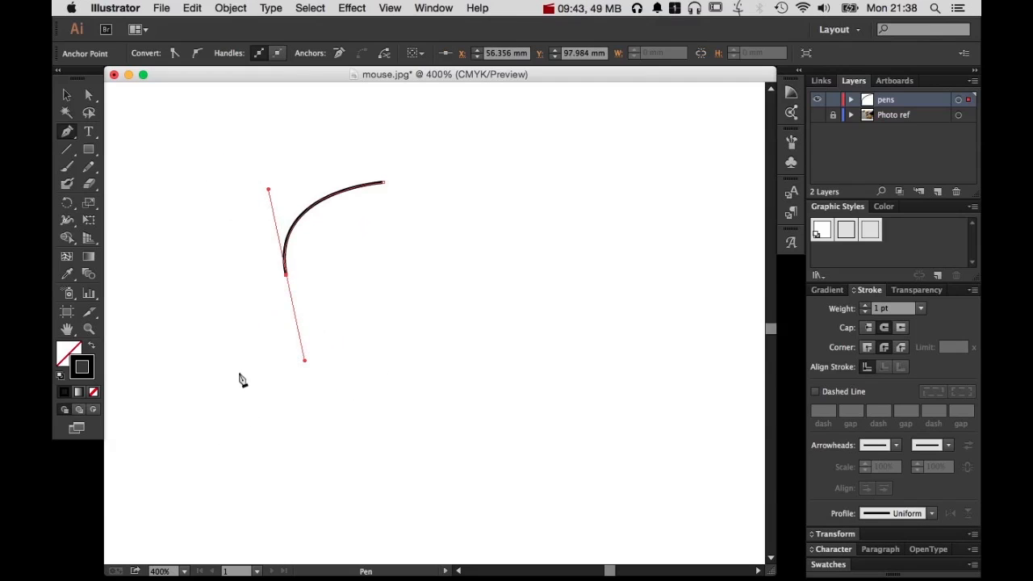
{"action": "left_click_drag", "start_coordinate": [237, 382], "coordinate": [212, 436]}
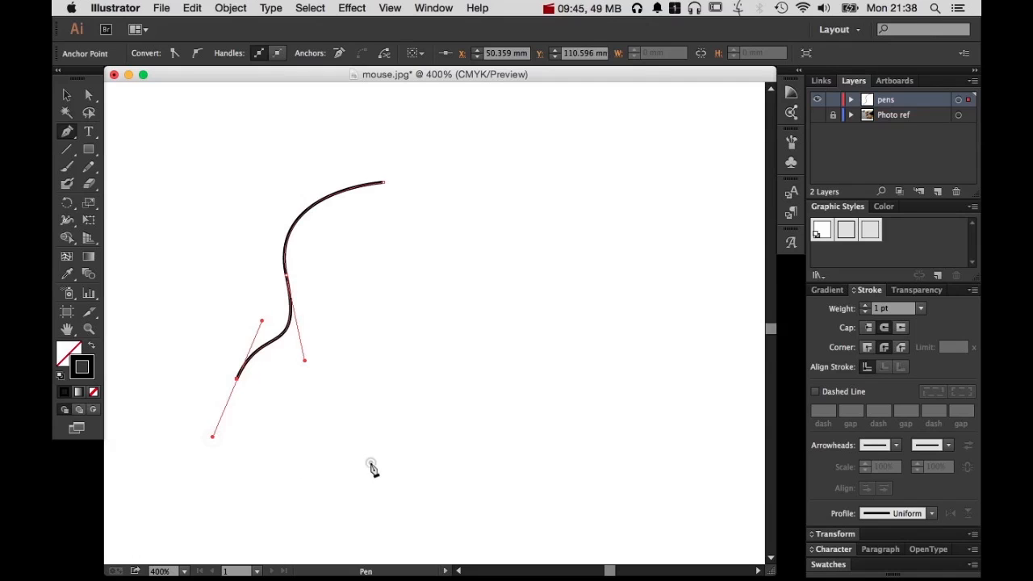
{"action": "left_click_drag", "start_coordinate": [370, 463], "coordinate": [484, 391]}
{"action": "left_click_drag", "start_coordinate": [573, 369], "coordinate": [707, 388]}
{"action": "left_click_drag", "start_coordinate": [707, 280], "coordinate": [650, 186]}
{"action": "left_click_drag", "start_coordinate": [572, 198], "coordinate": [494, 235]}
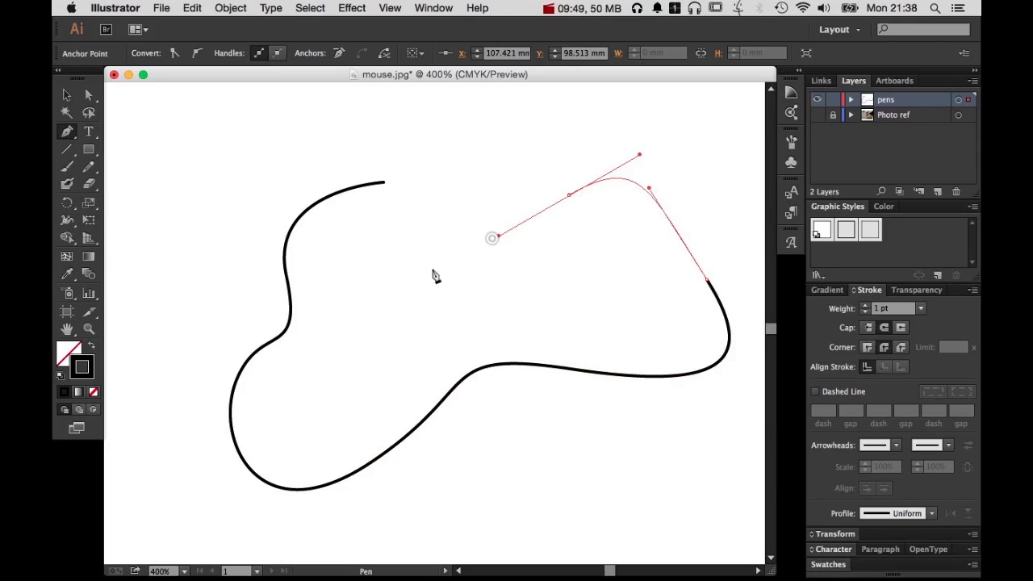
{"action": "left_click", "coordinate": [384, 184]}
{"action": "left_click_drag", "start_coordinate": [384, 185], "coordinate": [287, 199]}
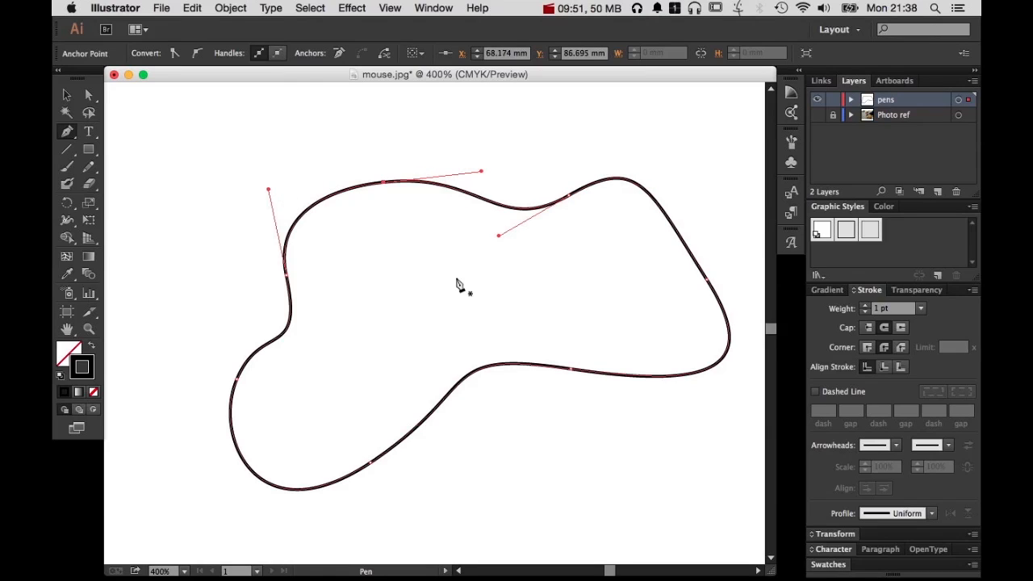
Deselect the curved test shape, select the whole path again and delete it
{"action": "key", "text": "super"}
{"action": "left_click", "coordinate": [489, 279], "text": "super"}
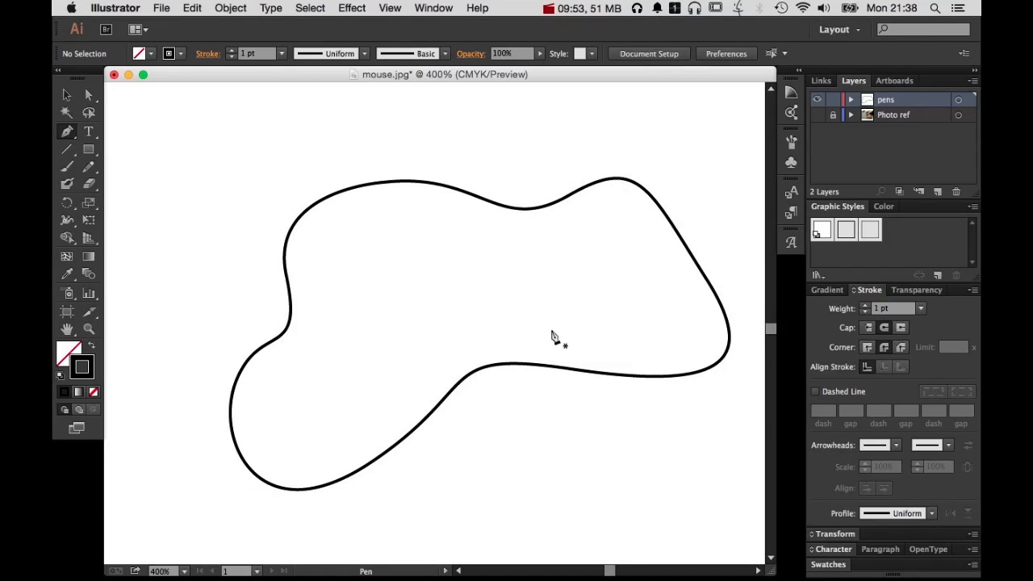
{"action": "left_click", "coordinate": [565, 367], "text": "super"}
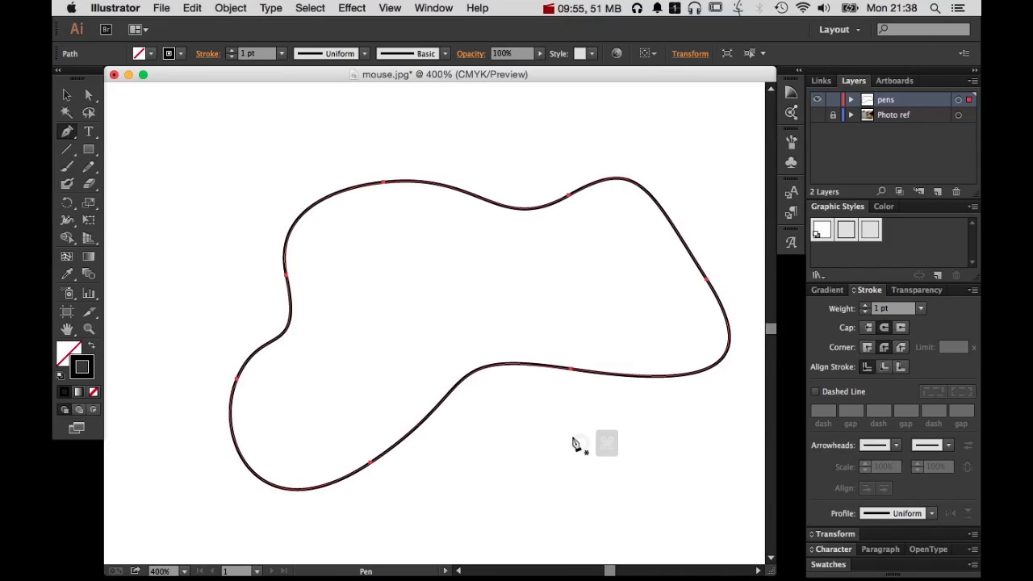
{"action": "key", "text": "BackSpace"}
{"action": "key", "text": "BackSpace"}
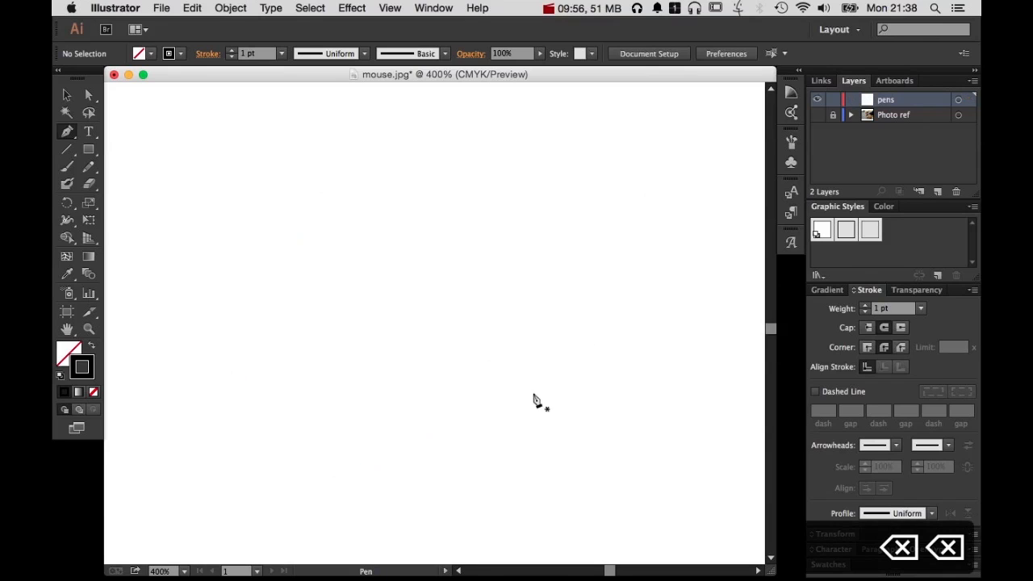
Draw an open Pen tool path of straight segments continuing into curved ones, and delete it
{"action": "left_click", "coordinate": [389, 164]}
{"action": "left_click", "coordinate": [328, 232]}
{"action": "left_click", "coordinate": [274, 332]}
{"action": "left_click", "coordinate": [300, 414]}
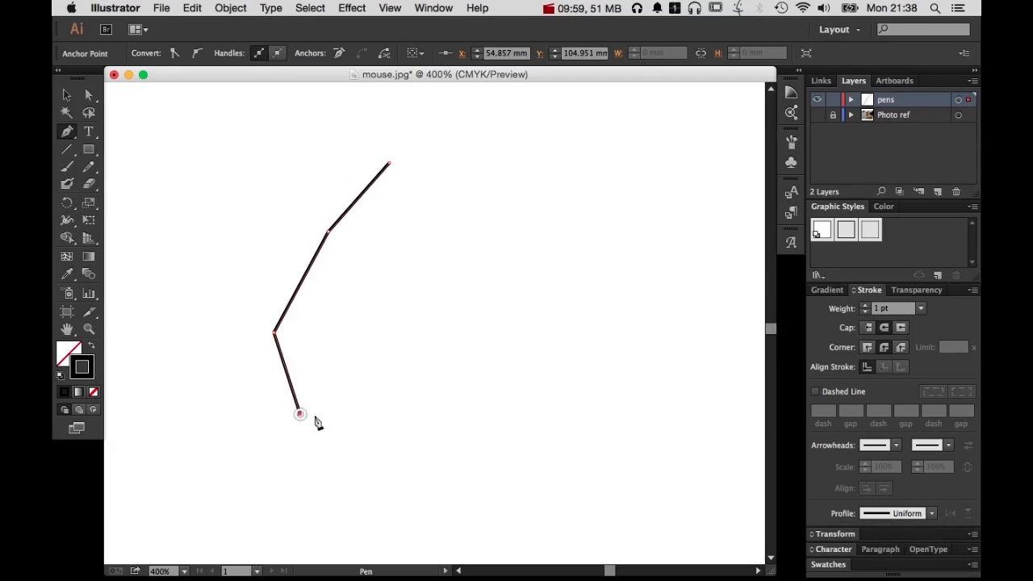
{"action": "left_click_drag", "start_coordinate": [461, 380], "coordinate": [502, 295]}
{"action": "left_click_drag", "start_coordinate": [509, 327], "coordinate": [503, 281]}
{"action": "key", "text": "BackSpace"}
{"action": "key", "text": "BackSpace"}
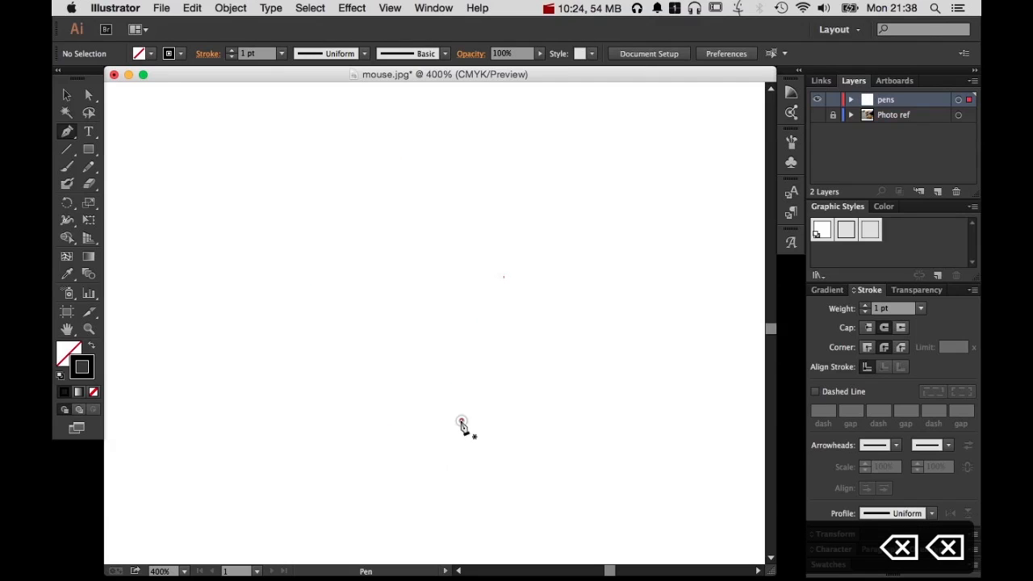
Draw a heart's left half with curved Pen segments to the centre notch, and swing the notch's outgoing handle upward to make a sharp corner
{"action": "left_click", "coordinate": [461, 420]}
{"action": "left_click_drag", "start_coordinate": [355, 292], "coordinate": [342, 202]}
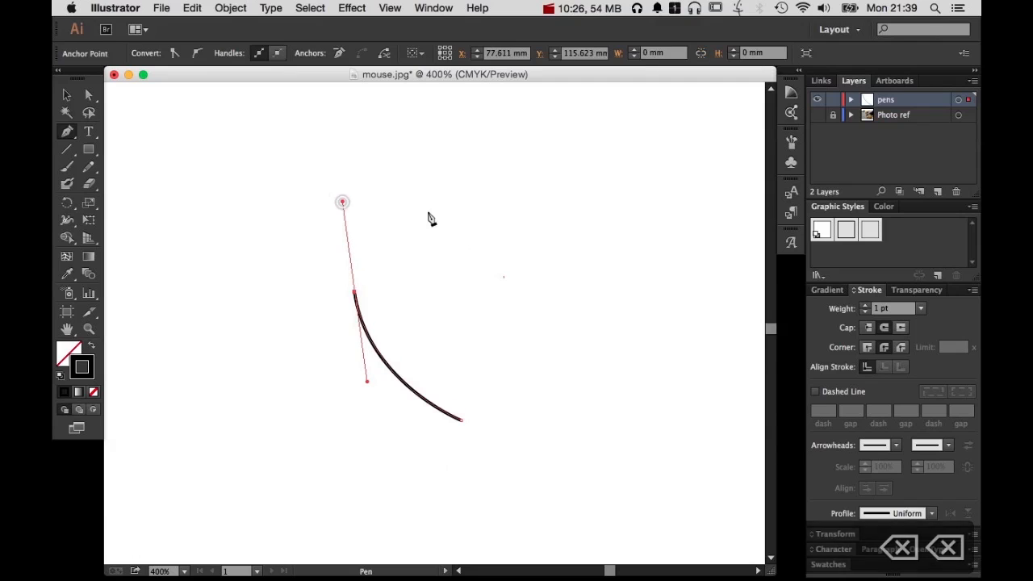
{"action": "left_click_drag", "start_coordinate": [416, 214], "coordinate": [428, 218]}
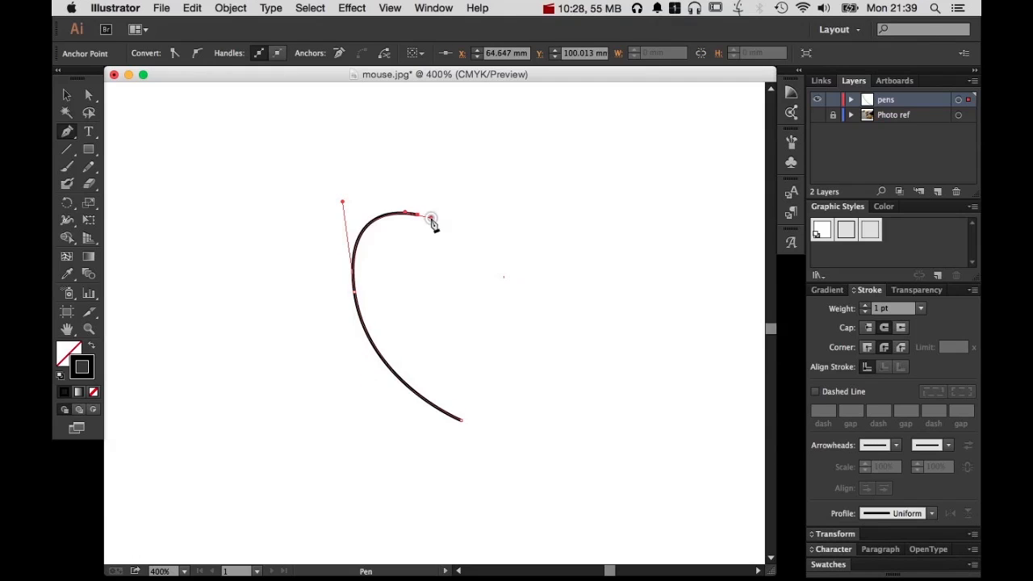
{"action": "left_click_drag", "start_coordinate": [495, 284], "coordinate": [511, 337]}
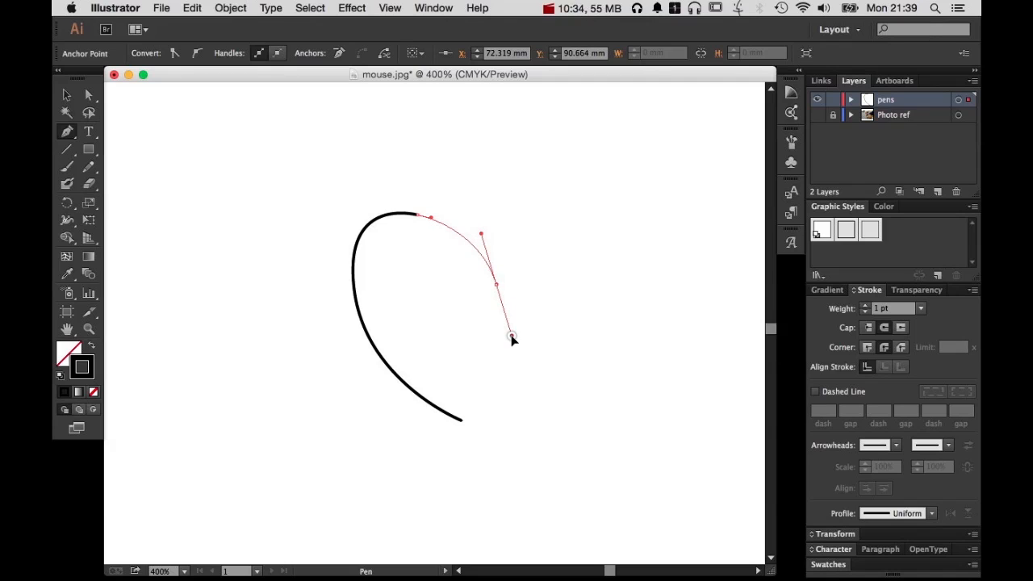
{"action": "left_click_drag", "start_coordinate": [512, 337], "coordinate": [510, 329]}
{"action": "key", "text": "alt"}
{"action": "left_click_drag", "start_coordinate": [509, 326], "coordinate": [504, 242]}
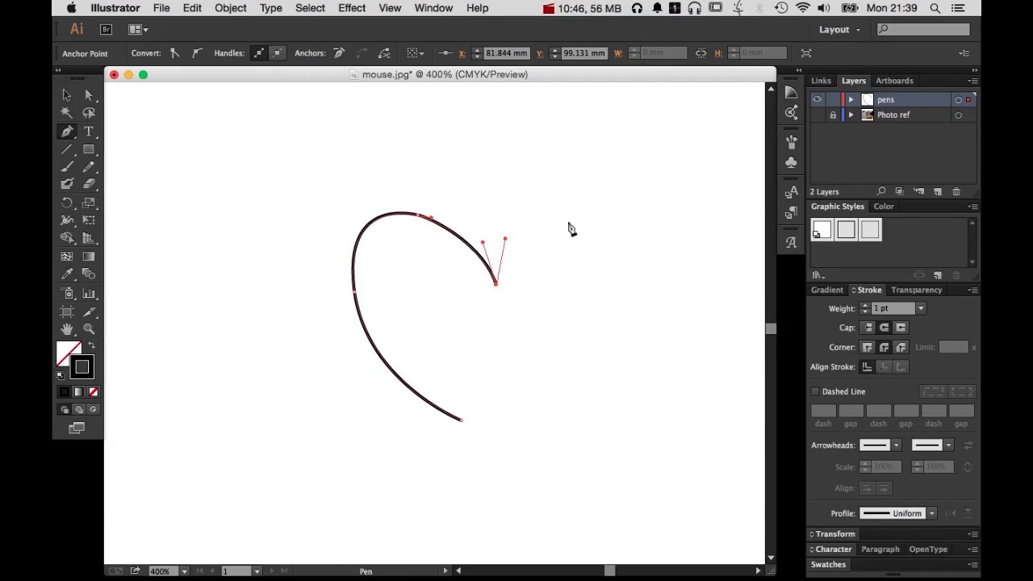
Draw the heart's right half down to a bottom point and join the path back to its starting anchor
{"action": "left_click_drag", "start_coordinate": [568, 218], "coordinate": [606, 226]}
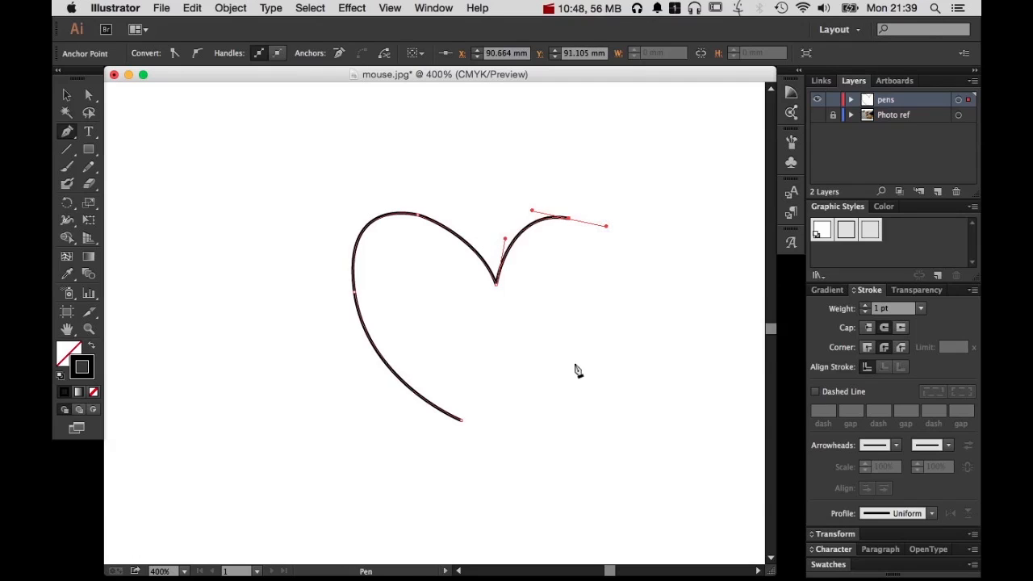
{"action": "left_click_drag", "start_coordinate": [571, 361], "coordinate": [529, 409]}
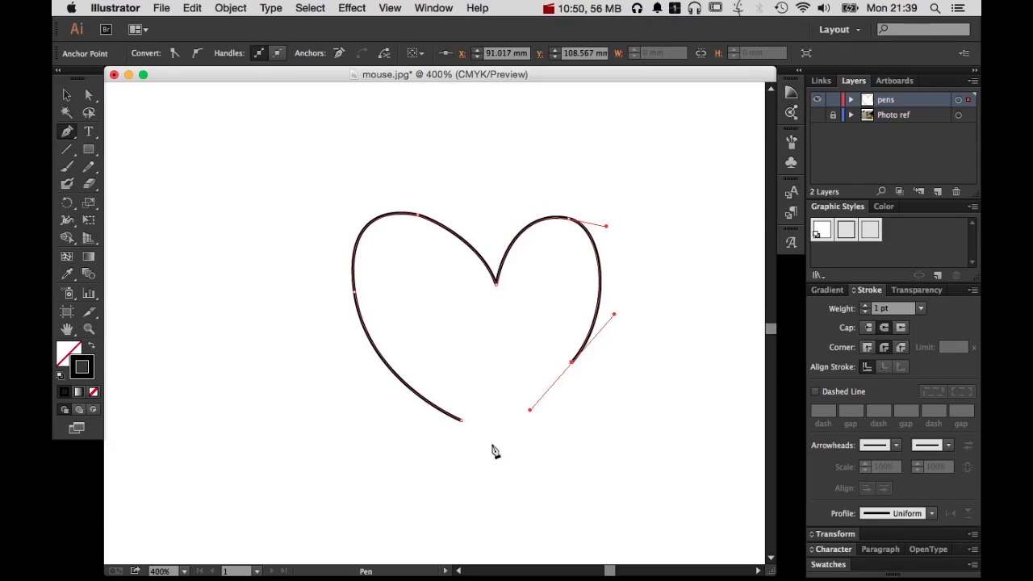
{"action": "left_click_drag", "start_coordinate": [501, 476], "coordinate": [439, 416]}
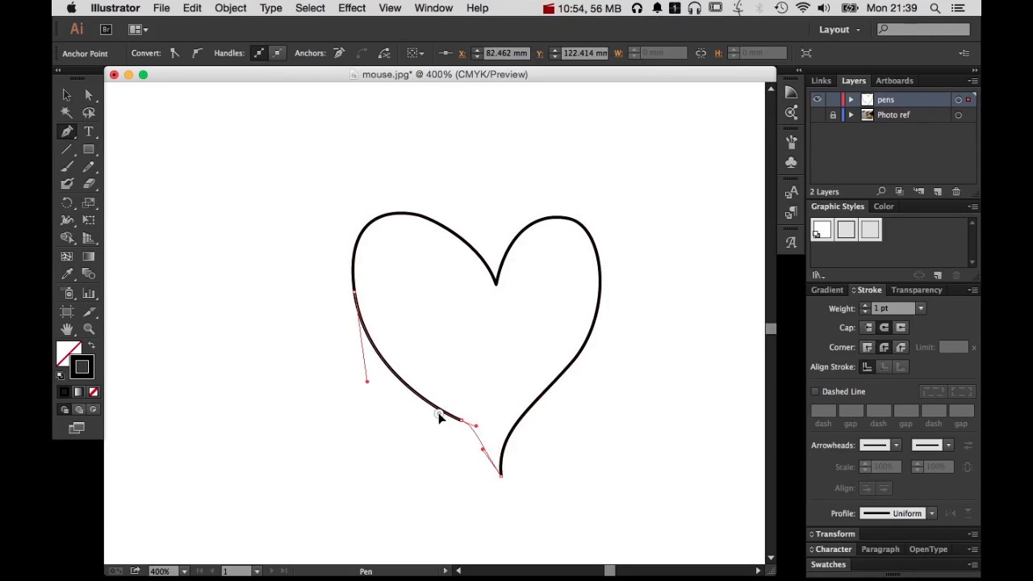
Deselect the heart path, select it whole with the Selection tool and delete it
{"action": "left_click", "coordinate": [669, 479], "text": "super"}
{"action": "key", "text": "v"}
{"action": "left_click_drag", "start_coordinate": [637, 272], "coordinate": [537, 350]}
{"action": "key", "text": "BackSpace"}
{"action": "key", "text": "BackSpace"}
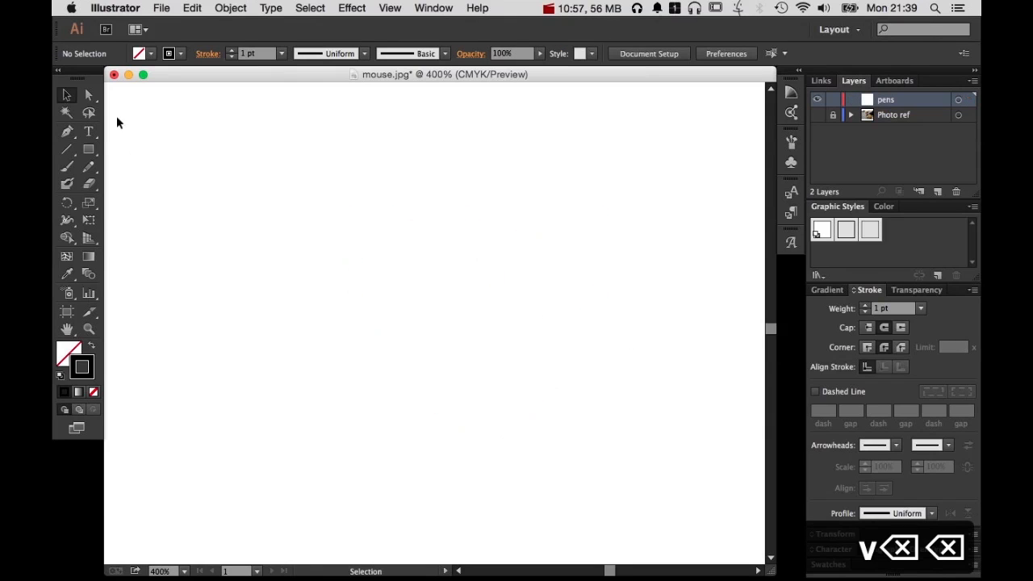
Draw a Pen tool path with a straight Z-shaped start that continues as curves around its right side to the top
{"action": "left_click", "coordinate": [66, 134]}
{"action": "left_click", "coordinate": [307, 214]}
{"action": "left_click", "coordinate": [573, 214]}
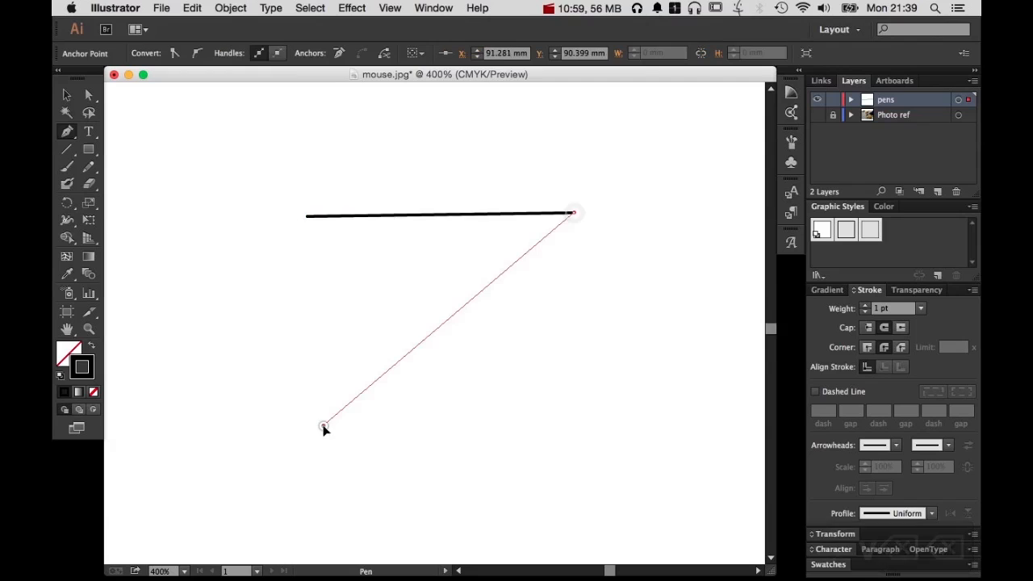
{"action": "left_click", "coordinate": [322, 425]}
{"action": "left_click_drag", "start_coordinate": [650, 380], "coordinate": [648, 317]}
{"action": "left_click_drag", "start_coordinate": [637, 279], "coordinate": [638, 276]}
{"action": "left_click_drag", "start_coordinate": [633, 172], "coordinate": [738, 196]}
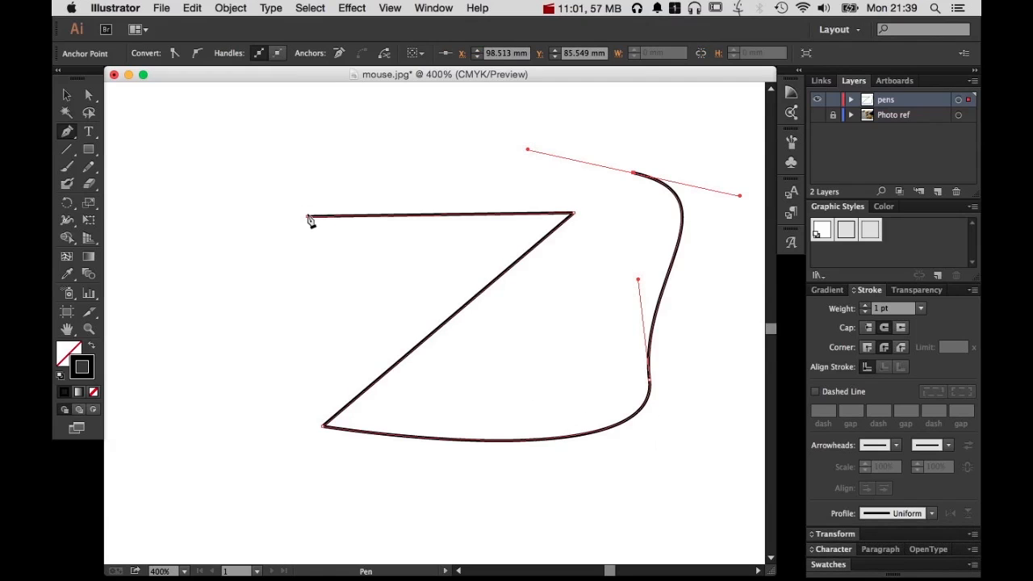
Close the mixed straight and curved path at its starting anchor, undoing the first attempt and joining it again
{"action": "left_click", "coordinate": [307, 216]}
{"action": "key", "text": "super+z"}
{"action": "key", "text": "super+z"}
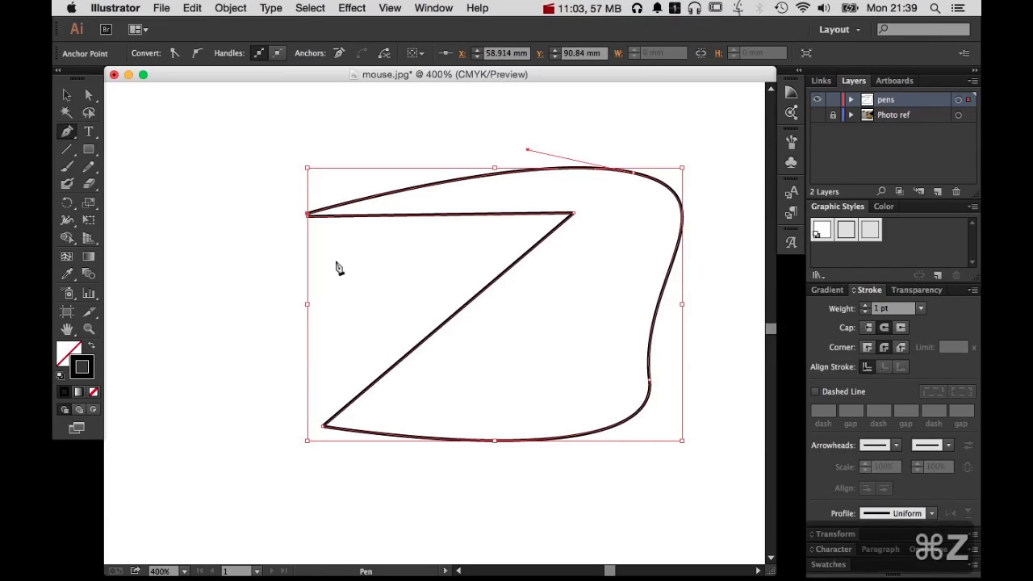
{"action": "left_click", "coordinate": [308, 215]}
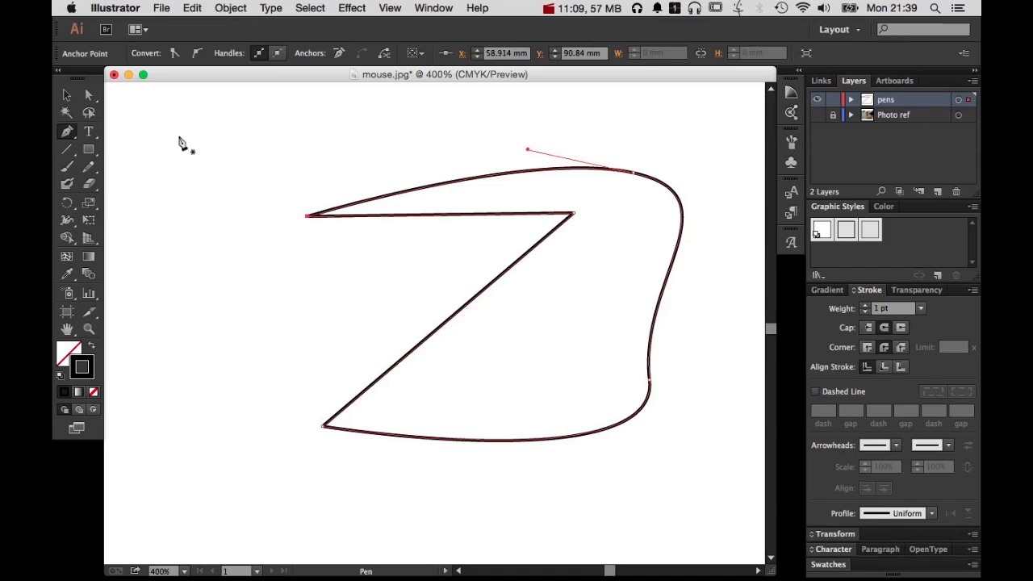
Move the entire closed shape around the artboard with the Selection tool, leaving it further left
{"action": "key", "text": "v"}
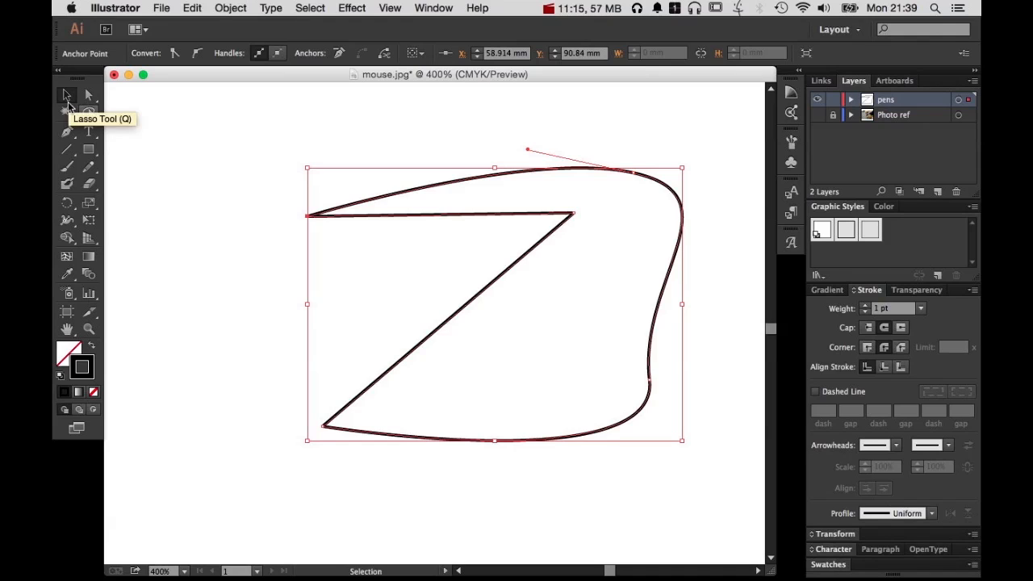
{"action": "left_click", "coordinate": [240, 242]}
{"action": "left_click_drag", "start_coordinate": [337, 220], "coordinate": [212, 158]}
{"action": "left_click_drag", "start_coordinate": [349, 169], "coordinate": [458, 262]}
{"action": "left_click_drag", "start_coordinate": [406, 290], "coordinate": [361, 230]}
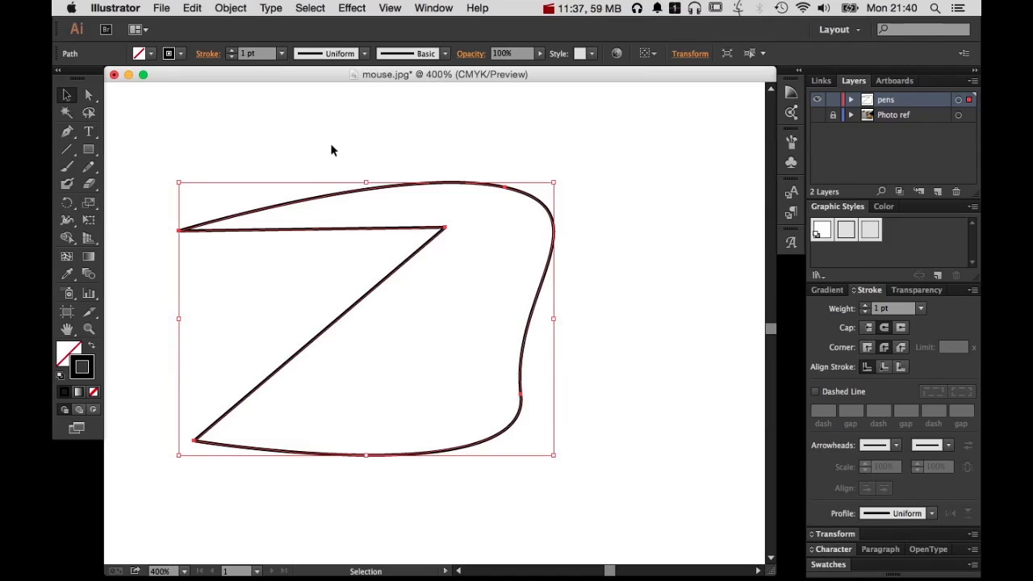
With the Direct Selection tool, move the shape's inner corner down and right and its top curve anchor up
{"action": "key", "text": "a"}
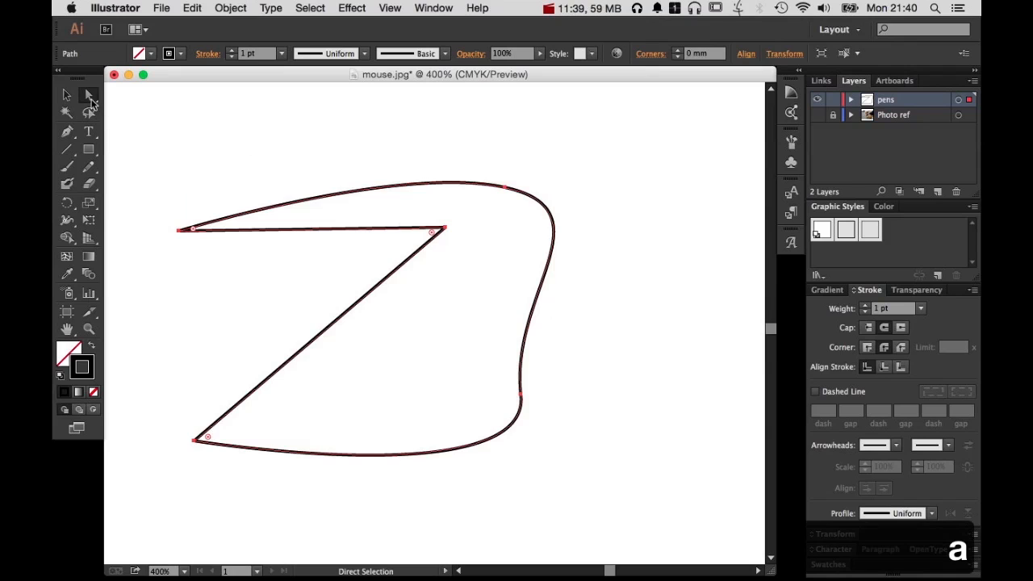
{"action": "left_click", "coordinate": [230, 190]}
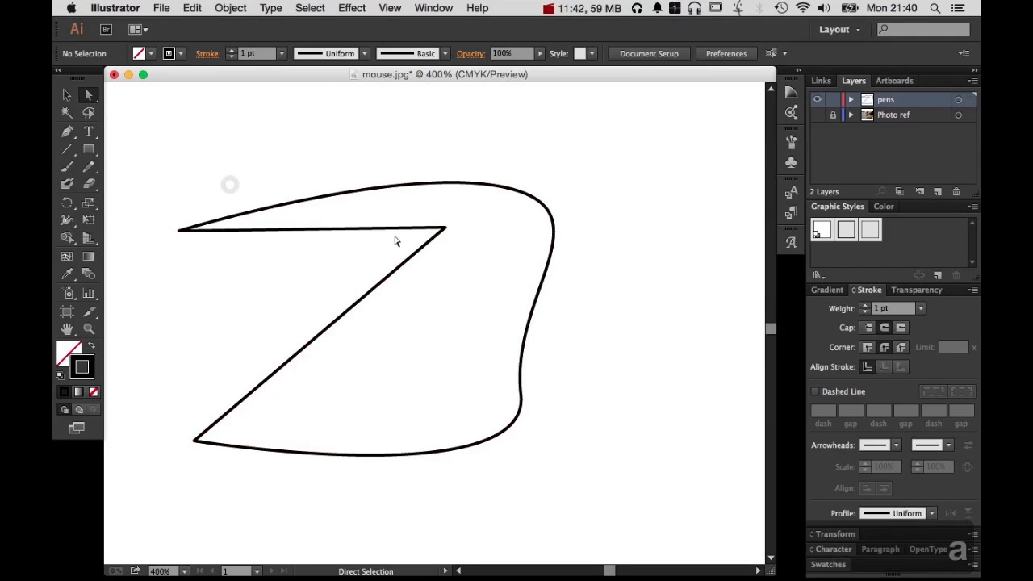
{"action": "left_click_drag", "start_coordinate": [445, 230], "coordinate": [476, 265]}
{"action": "left_click_drag", "start_coordinate": [504, 190], "coordinate": [525, 141]}
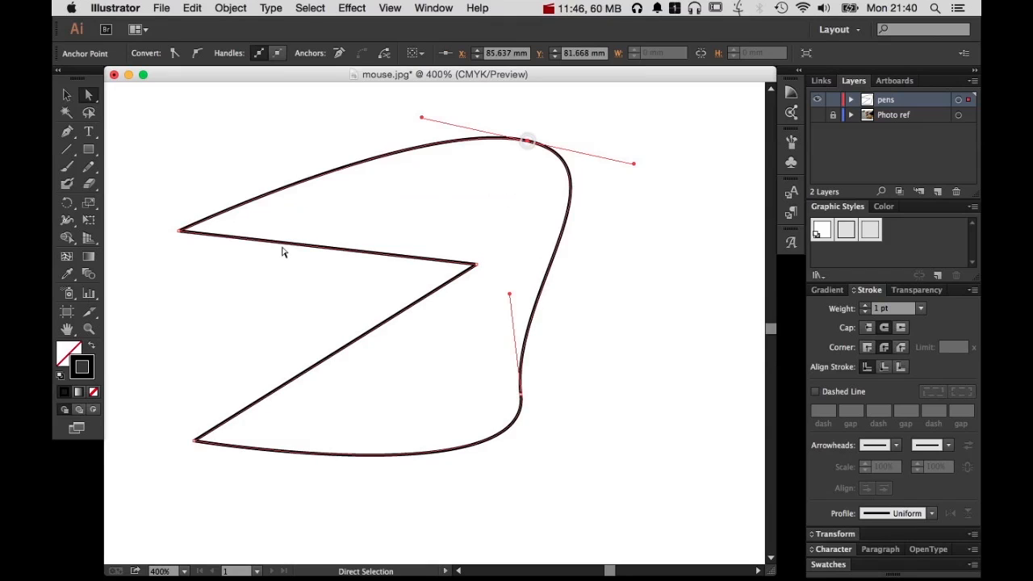
Reshape the top curve by adjusting both of its anchor's handles, and move the lower-right curve anchor down and left
{"action": "left_click_drag", "start_coordinate": [422, 119], "coordinate": [442, 100]}
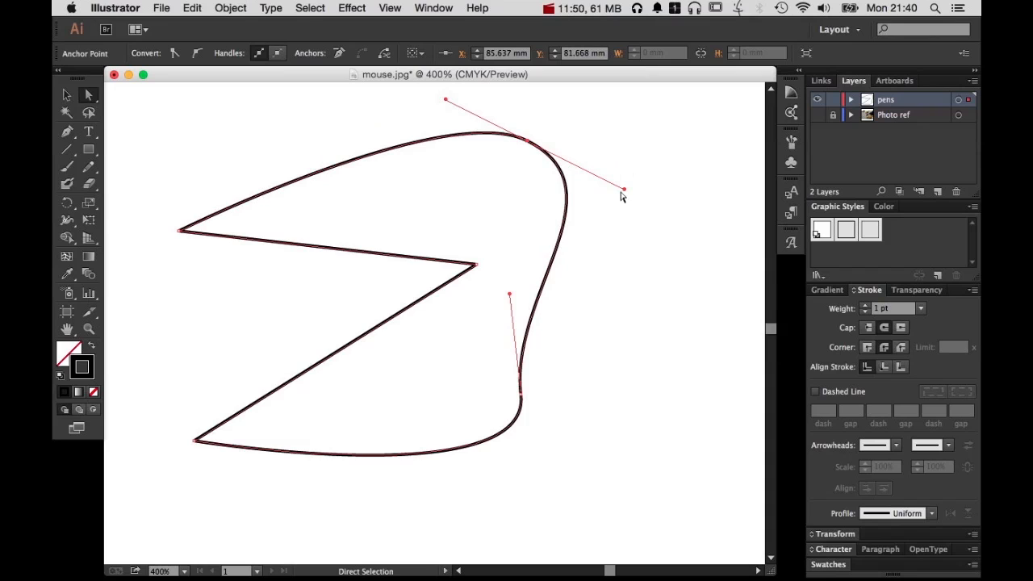
{"action": "left_click_drag", "start_coordinate": [625, 185], "coordinate": [604, 166]}
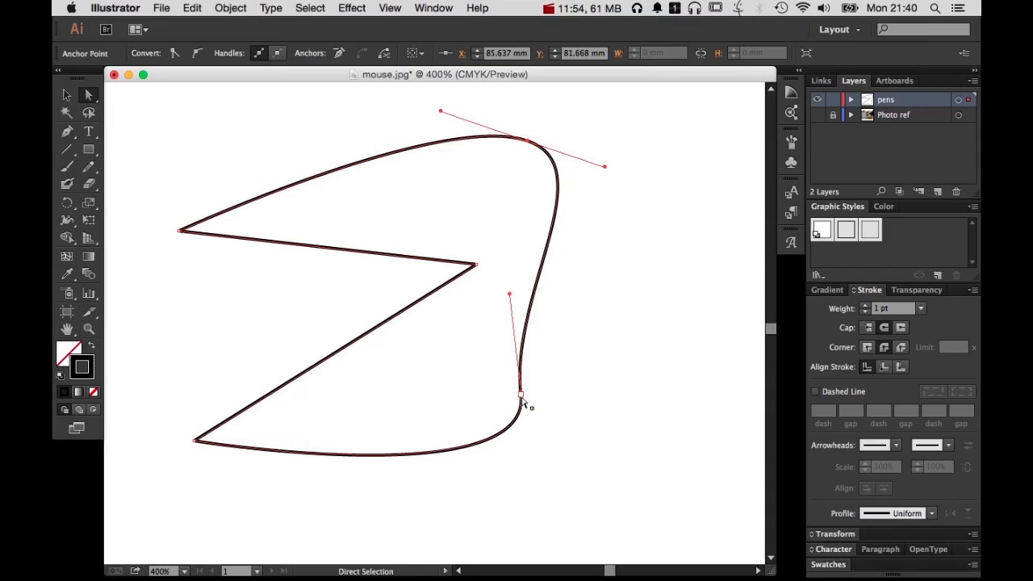
{"action": "left_click_drag", "start_coordinate": [521, 401], "coordinate": [495, 445]}
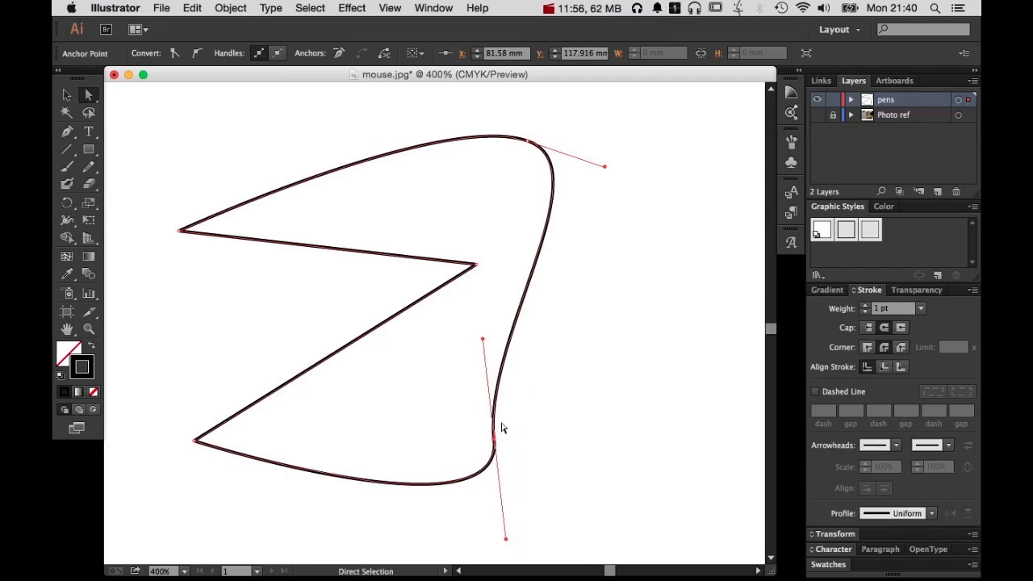
Select several anchors together to shift the upper-left tip and inner corner up, and move the inner corner and lower-right anchor left
{"action": "left_click_drag", "start_coordinate": [169, 212], "coordinate": [528, 484]}
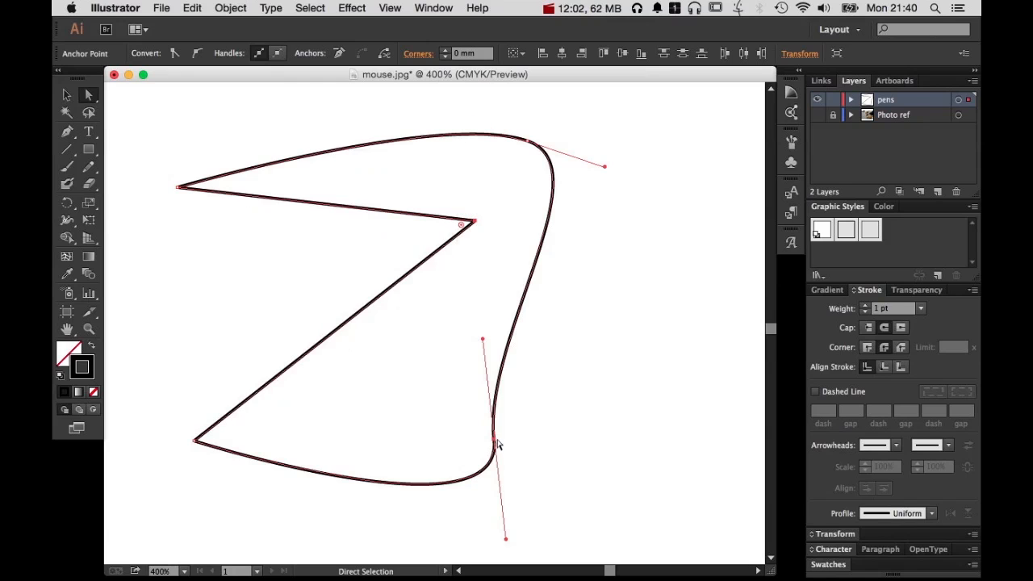
{"action": "left_click_drag", "start_coordinate": [493, 439], "coordinate": [469, 446]}
{"action": "left_click", "coordinate": [564, 429]}
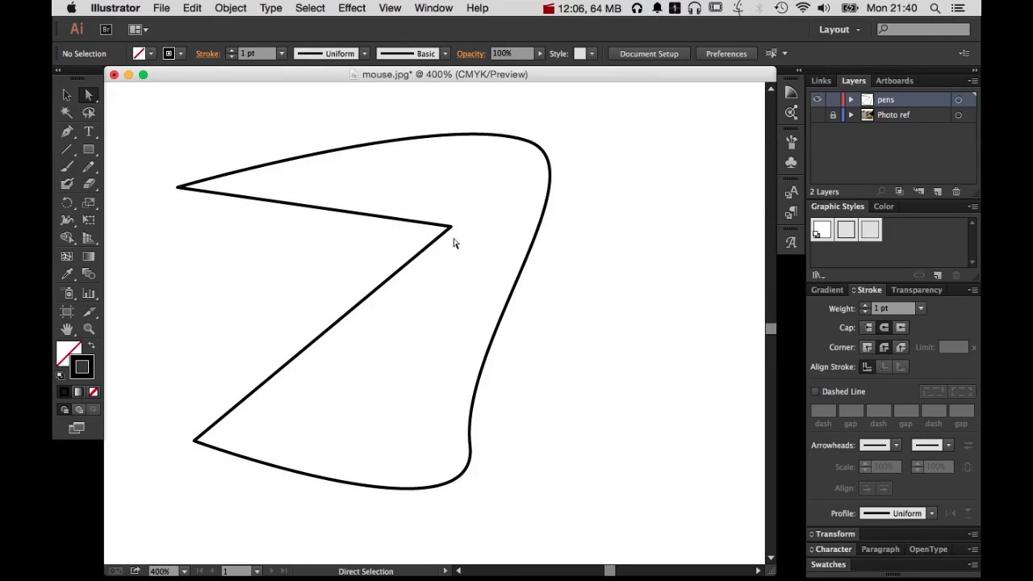
Move the inner corner, the upper-left tip and the top curve anchor down one at a time
{"action": "left_click_drag", "start_coordinate": [451, 227], "coordinate": [438, 286]}
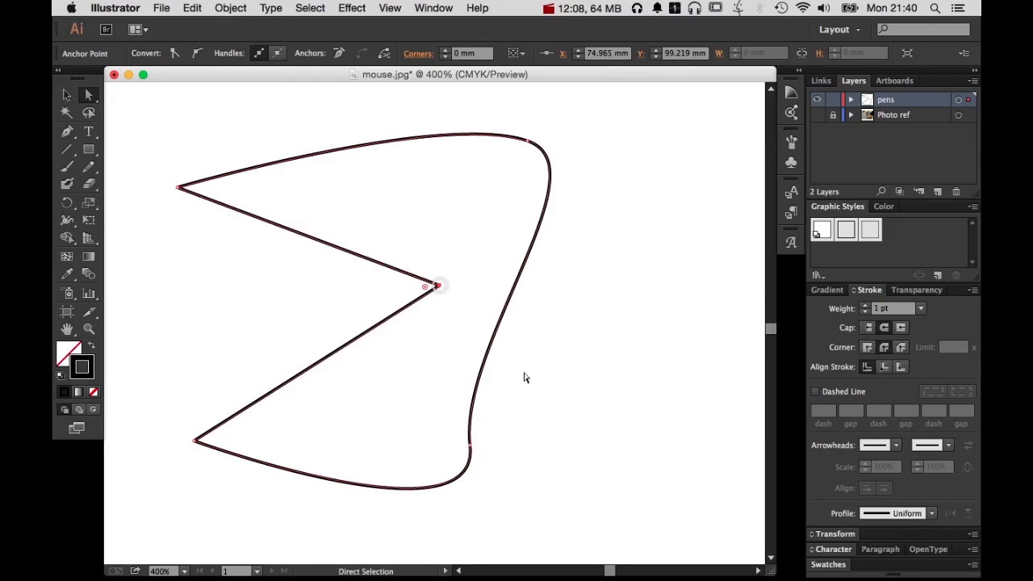
{"action": "left_click_drag", "start_coordinate": [179, 188], "coordinate": [165, 255]}
{"action": "left_click_drag", "start_coordinate": [530, 143], "coordinate": [546, 199]}
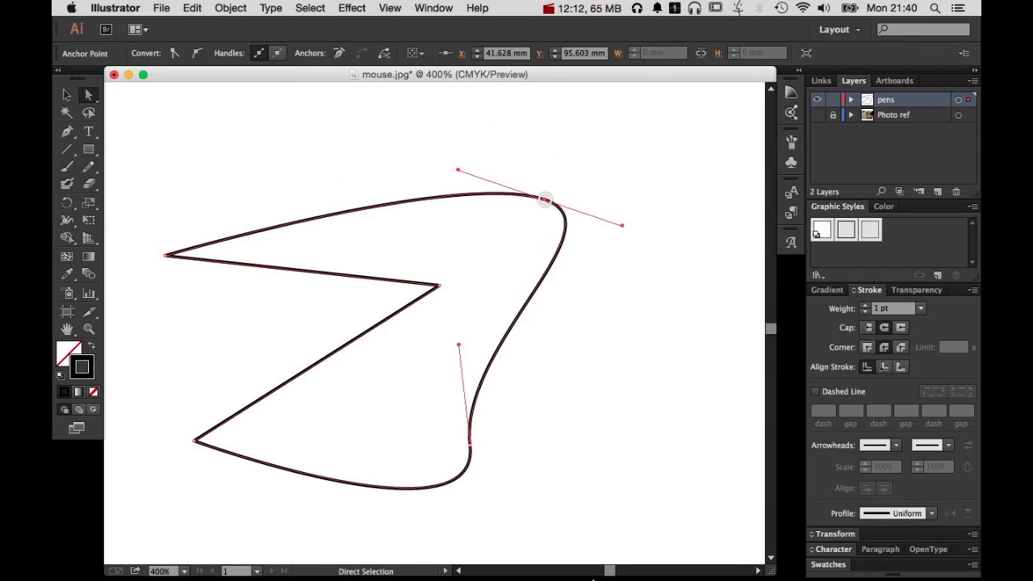
Add the lower-right curve anchor and lower-left corner to the selected top anchor, and move all three up and left together
{"action": "left_click", "coordinate": [471, 444], "text": "shift"}
{"action": "left_click", "coordinate": [193, 443], "text": "shift"}
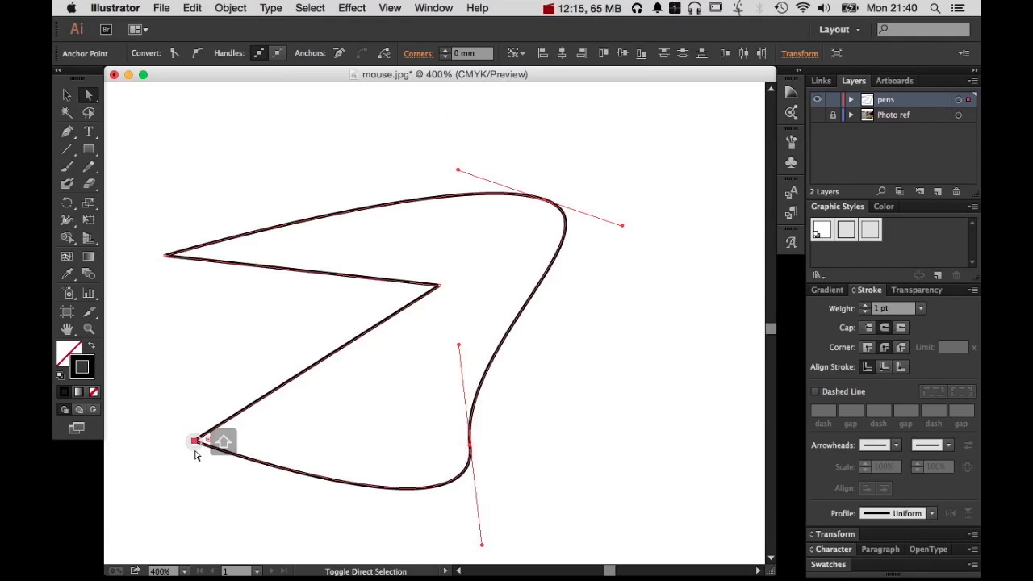
{"action": "left_click_drag", "start_coordinate": [194, 443], "coordinate": [198, 420]}
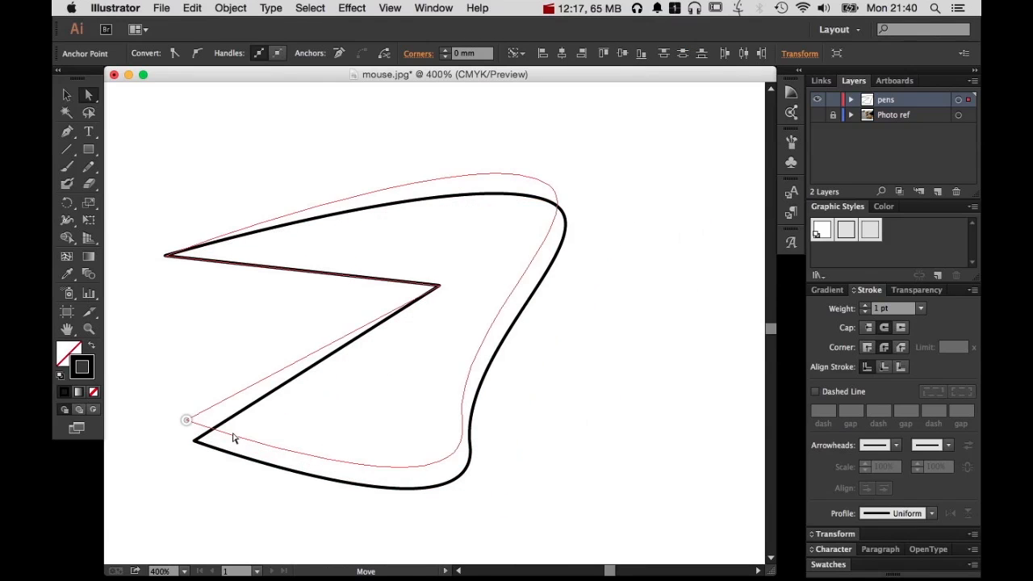
Round the practice shape's inner corner by about 1.6 mm, and round its lower-left corner and upper-left tip more strongly with the live corner widgets
{"action": "left_click", "coordinate": [362, 346]}
{"action": "left_click", "coordinate": [439, 288]}
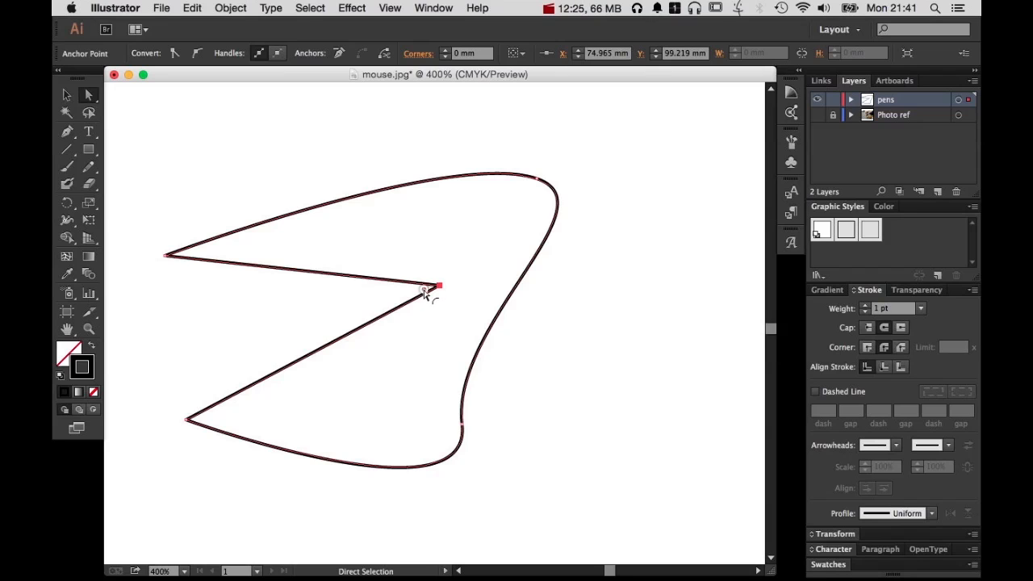
{"action": "left_click_drag", "start_coordinate": [425, 295], "coordinate": [396, 295]}
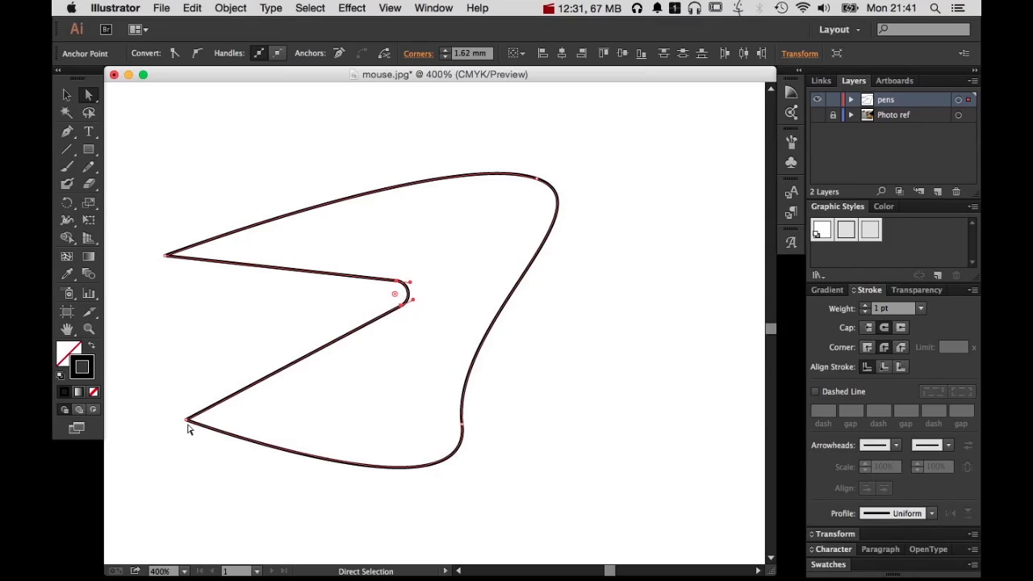
{"action": "left_click", "coordinate": [186, 420]}
{"action": "left_click_drag", "start_coordinate": [205, 424], "coordinate": [338, 412]}
{"action": "left_click", "coordinate": [166, 257]}
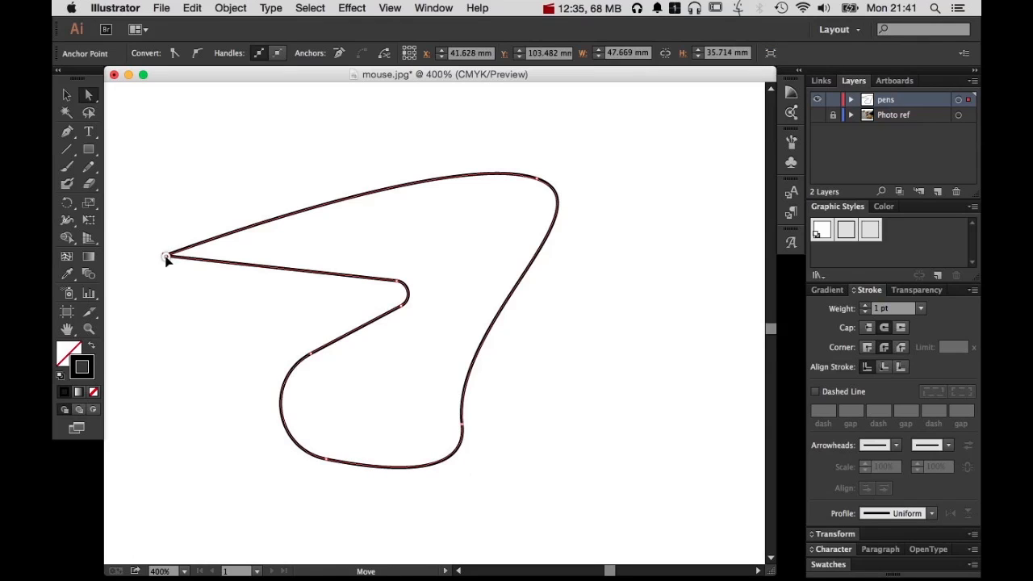
{"action": "left_click_drag", "start_coordinate": [190, 255], "coordinate": [371, 239]}
{"action": "left_click", "coordinate": [384, 166]}
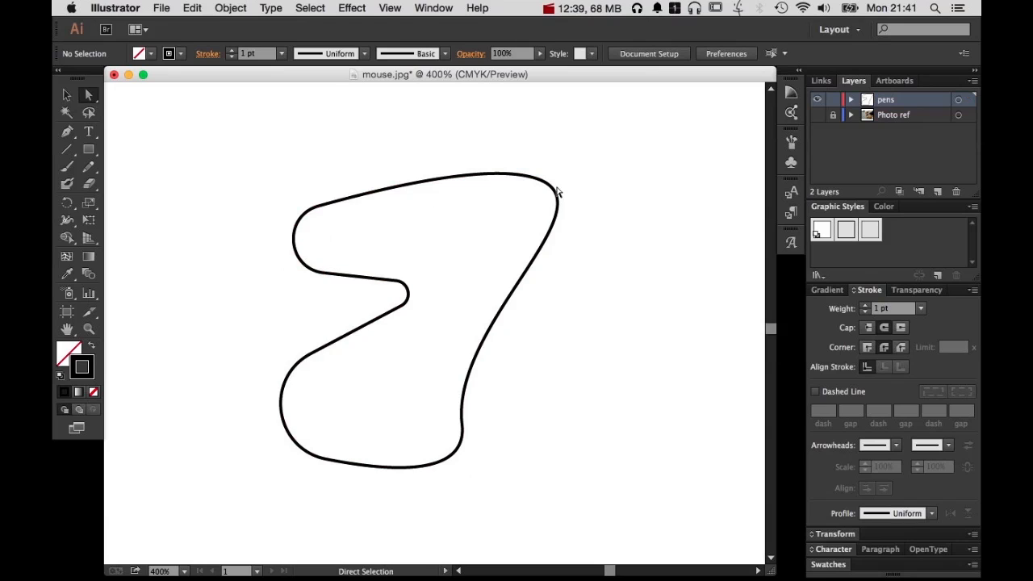
Delete the whole practice shape and make the Photo ref layer visible
{"action": "left_click", "coordinate": [557, 194]}
{"action": "left_click", "coordinate": [537, 179]}
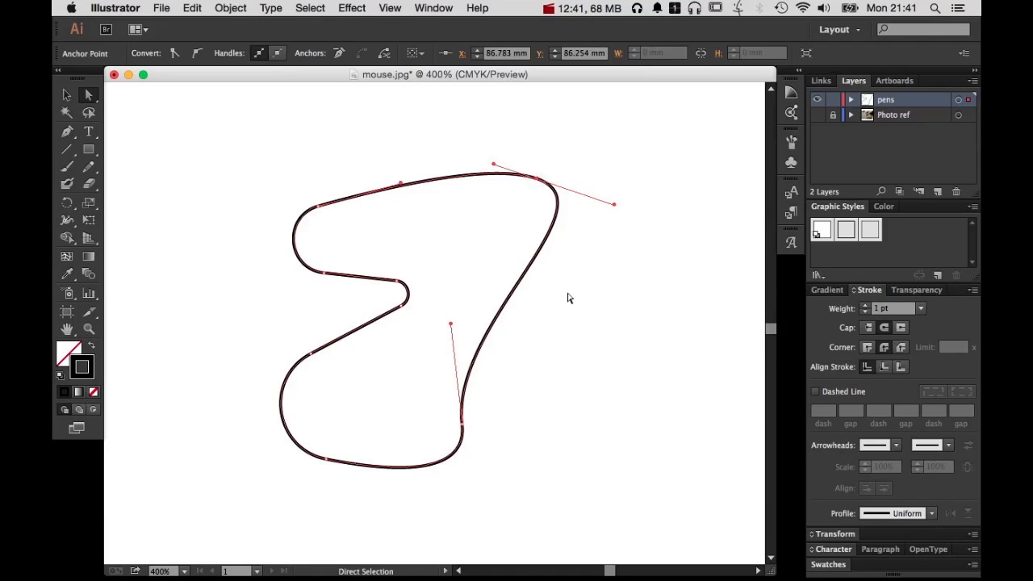
{"action": "key", "text": "BackSpace"}
{"action": "key", "text": "BackSpace"}
{"action": "key", "text": "BackSpace"}
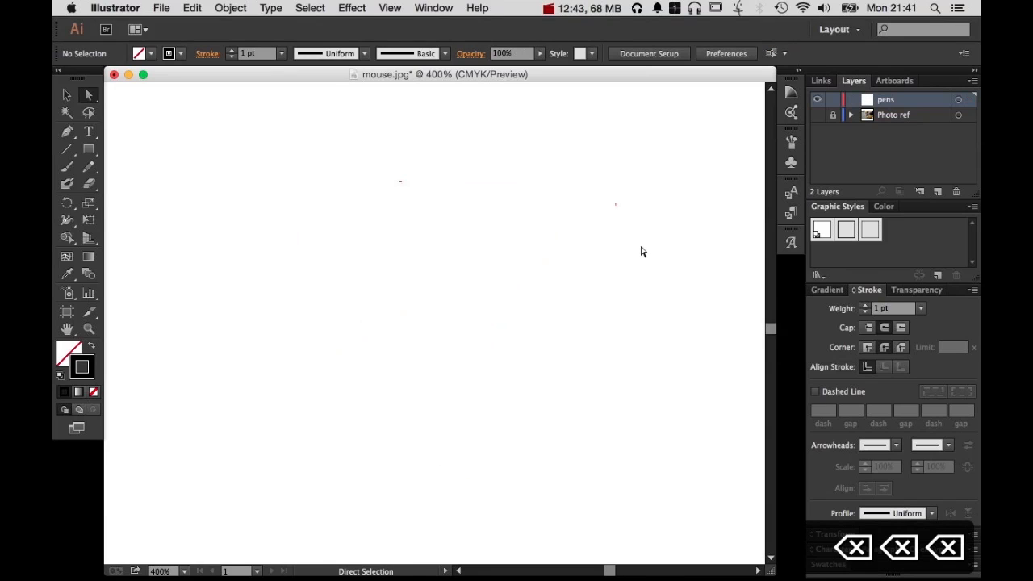
{"action": "left_click", "coordinate": [816, 115]}
Use the Pen tool to make a winding open practice curve across the hand, and end the path by deselecting it
{"action": "left_click", "coordinate": [602, 332], "text": "alt+super"}
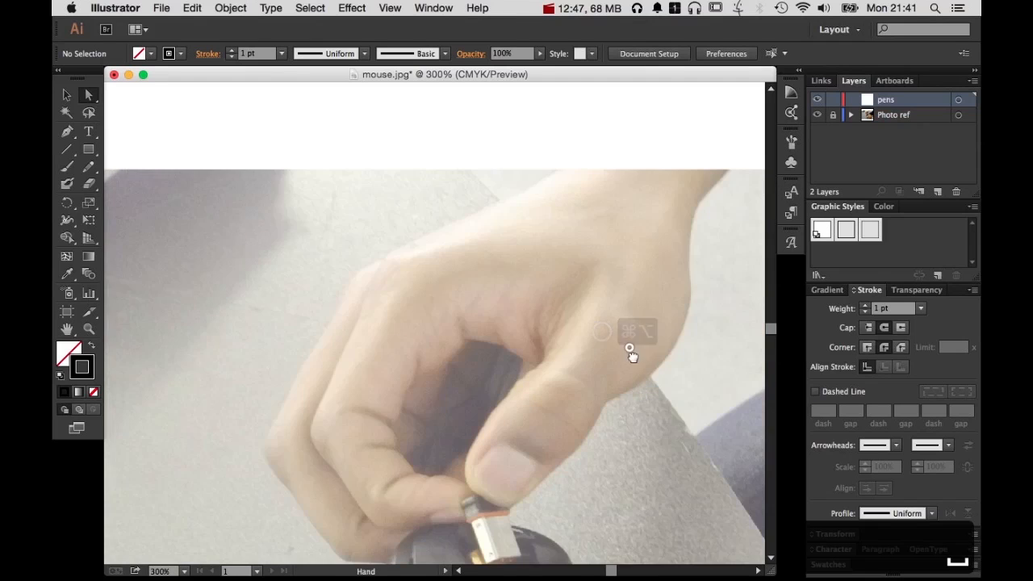
{"action": "left_click_drag", "start_coordinate": [630, 351], "coordinate": [623, 248]}
{"action": "left_click_drag", "start_coordinate": [532, 197], "coordinate": [595, 244]}
{"action": "left_click", "coordinate": [495, 172], "text": "super"}
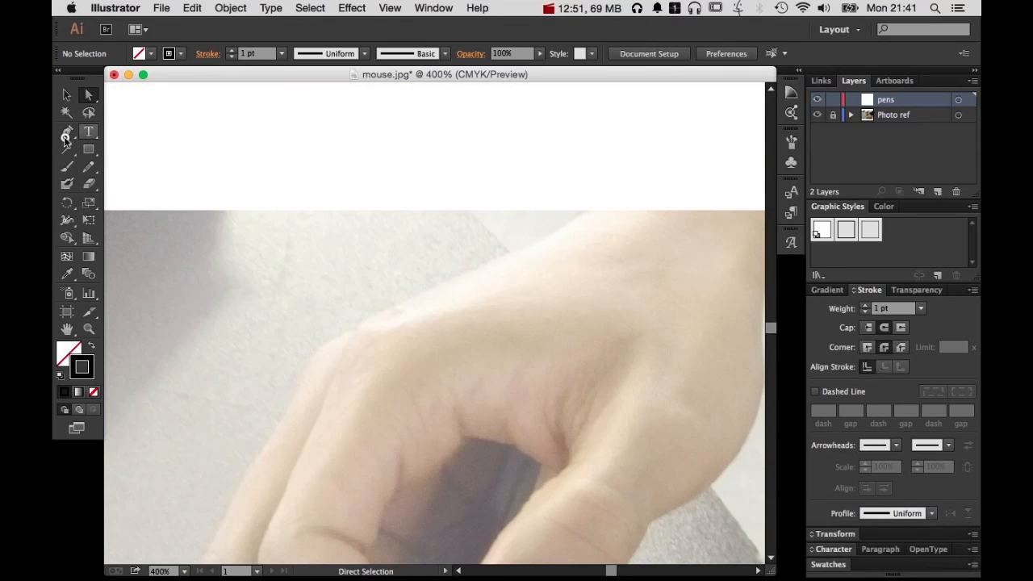
{"action": "key", "text": "p"}
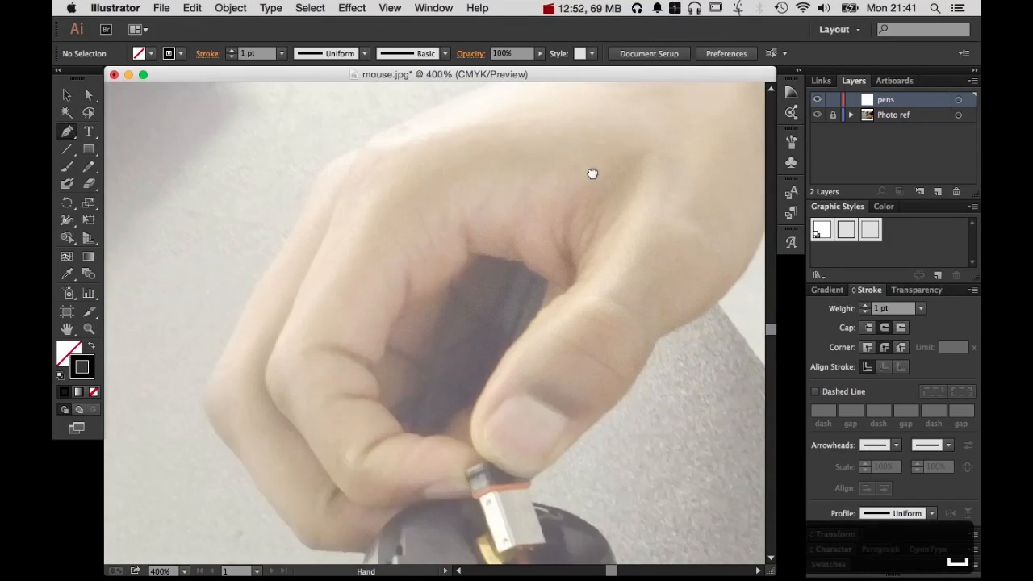
{"action": "scroll", "coordinate": [613, 201], "scroll_direction": "up", "scroll_amount": 2}
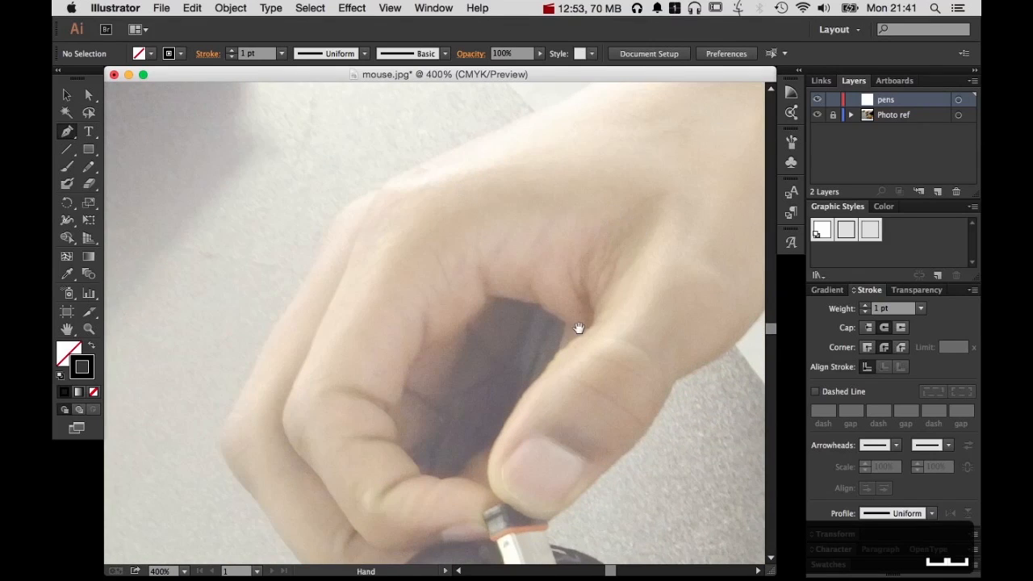
{"action": "scroll", "coordinate": [576, 330], "scroll_direction": "down", "scroll_amount": 2}
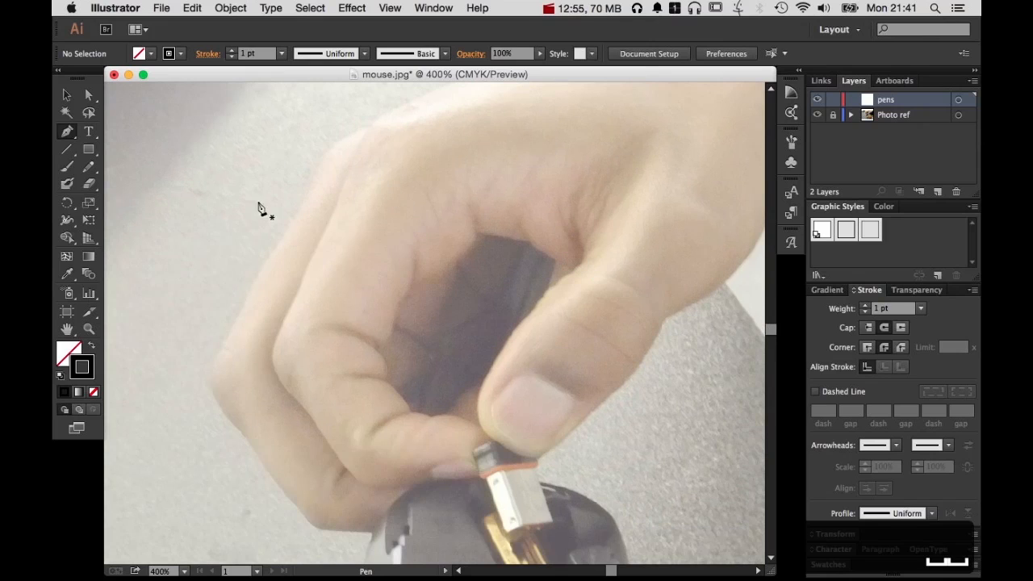
{"action": "left_click", "coordinate": [388, 216]}
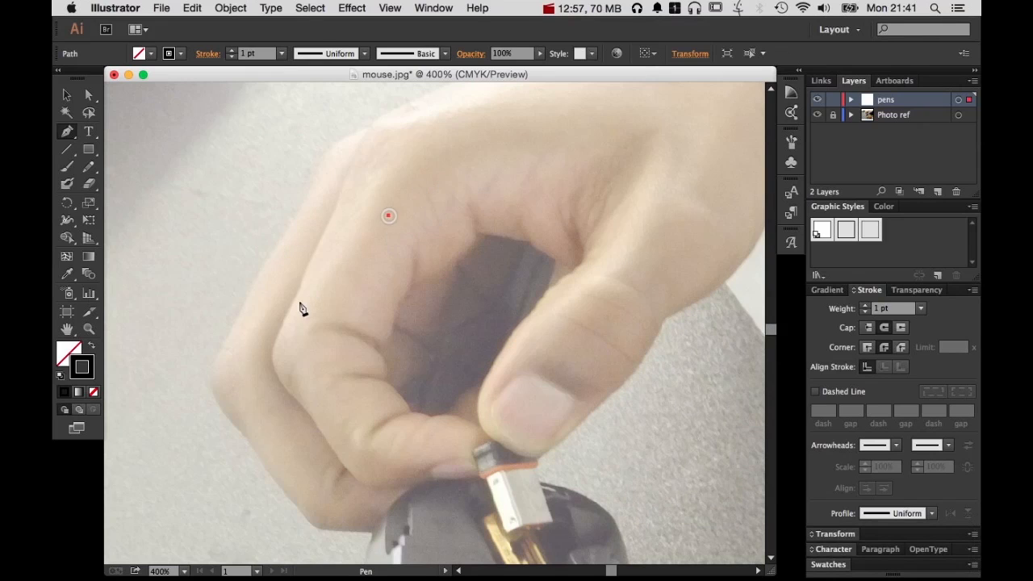
{"action": "mouse_move", "coordinate": [309, 320]}
{"action": "left_mouse_down"}
{"action": "mouse_move", "coordinate": [438, 363]}
{"action": "mouse_move", "coordinate": [472, 334]}
{"action": "left_mouse_up"}
{"action": "left_click_drag", "start_coordinate": [507, 271], "coordinate": [521, 229]}
{"action": "left_click_drag", "start_coordinate": [607, 210], "coordinate": [655, 218]}
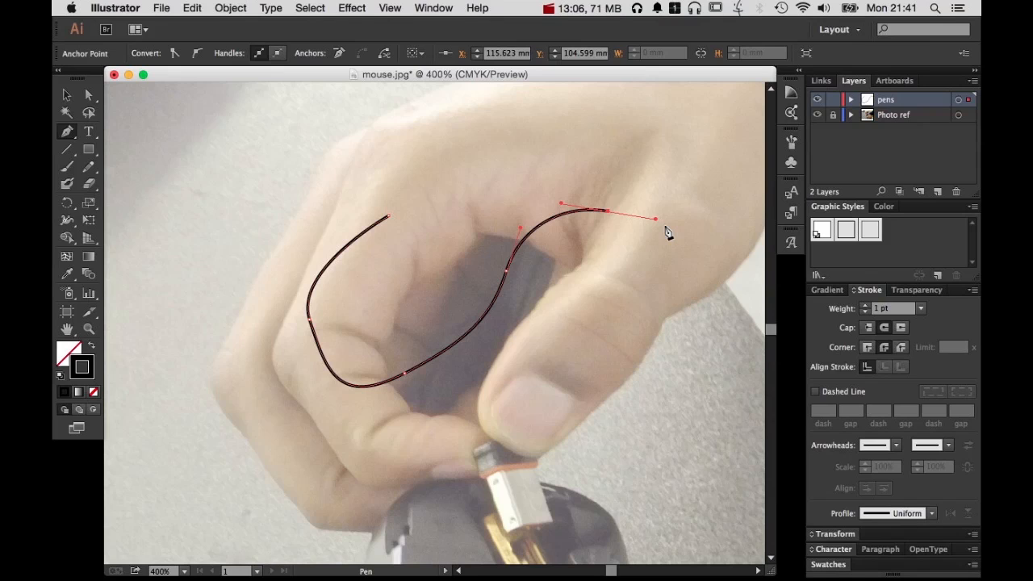
{"action": "key", "text": "super"}
{"action": "left_click", "coordinate": [633, 171], "text": "super"}
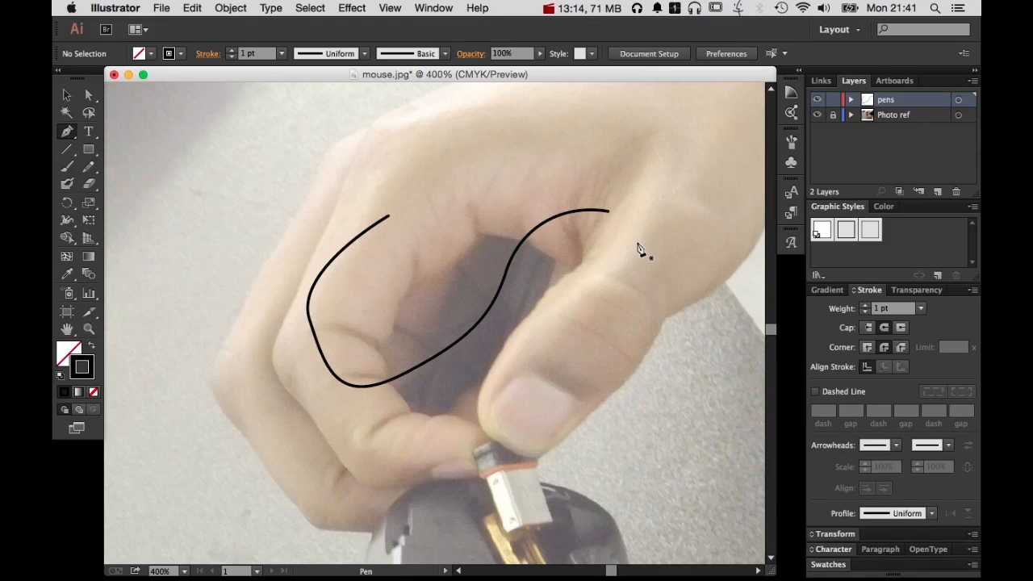
Draw two more separate open practice paths, one over the thumb and one along the hand's right edge, deselecting after each
{"action": "left_click", "coordinate": [584, 246]}
{"action": "left_click_drag", "start_coordinate": [573, 349], "coordinate": [590, 405]}
{"action": "left_click_drag", "start_coordinate": [620, 418], "coordinate": [606, 481]}
{"action": "key", "text": "super"}
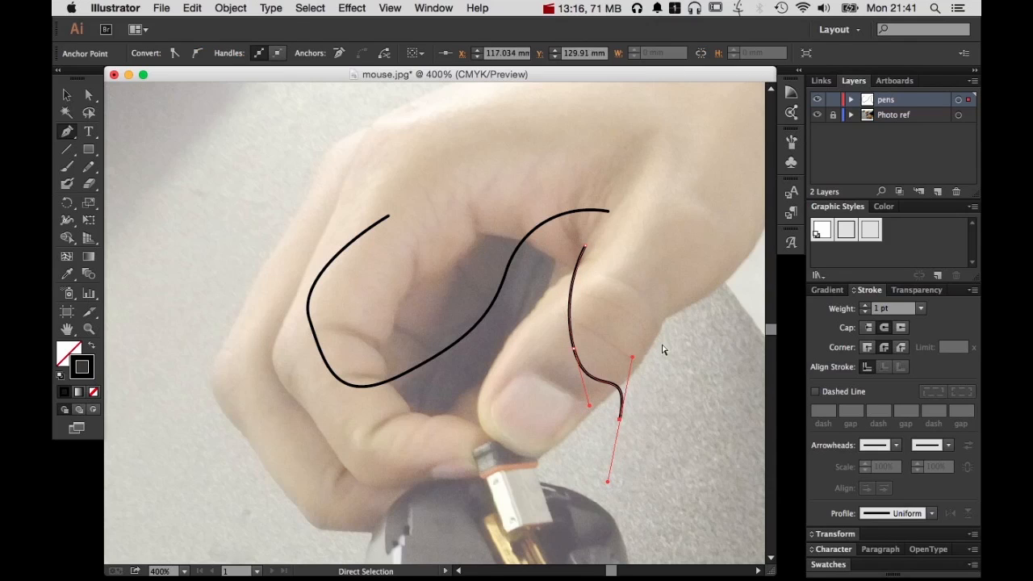
{"action": "left_click", "coordinate": [670, 345], "text": "super"}
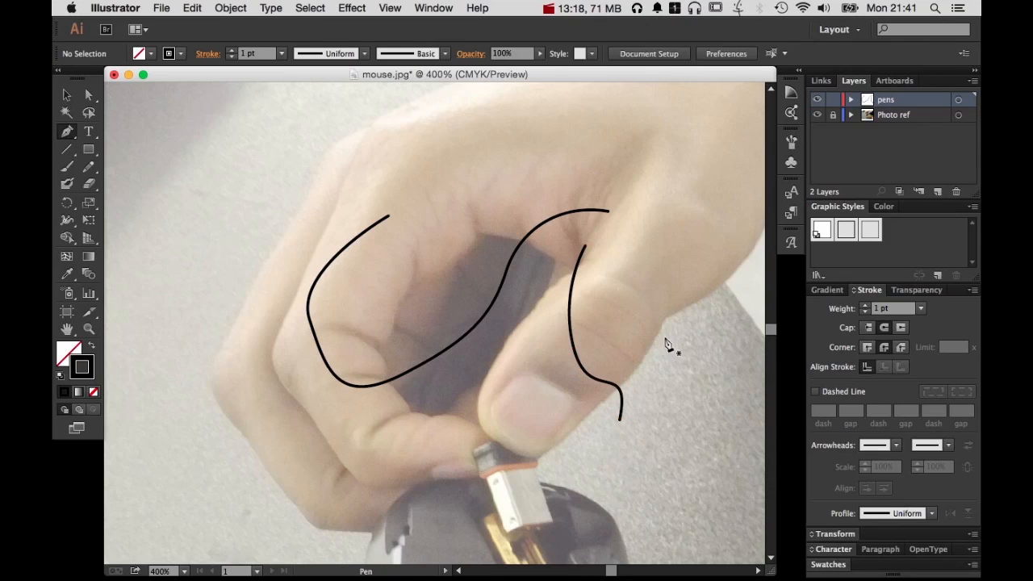
{"action": "left_click_drag", "start_coordinate": [730, 277], "coordinate": [751, 254]}
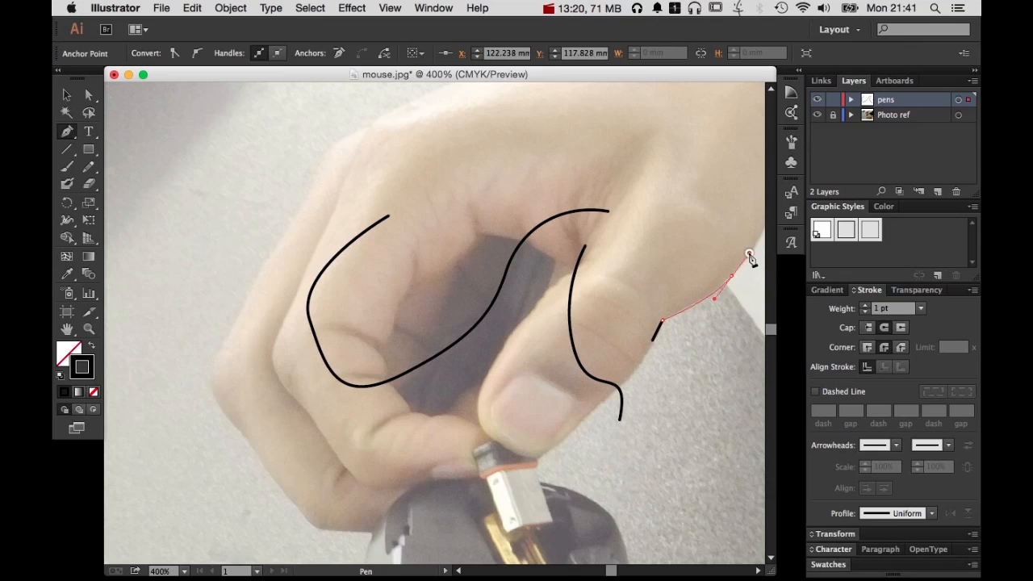
{"action": "left_click", "coordinate": [714, 192], "text": "super"}
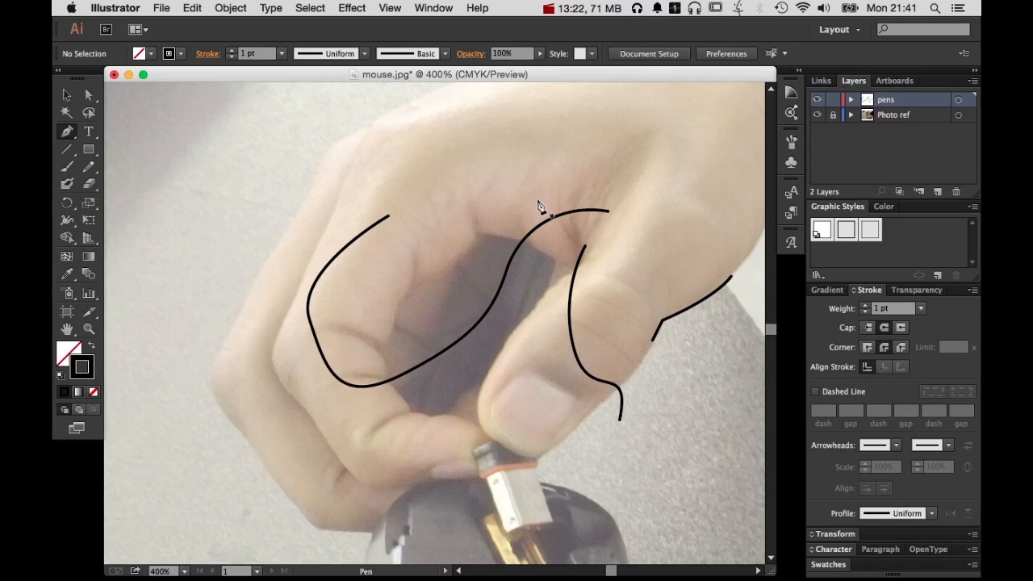
Select all three practice paths over the hand and delete them
{"action": "key", "text": "v"}
{"action": "left_click_drag", "start_coordinate": [489, 191], "coordinate": [685, 397]}
{"action": "key", "text": "BackSpace"}
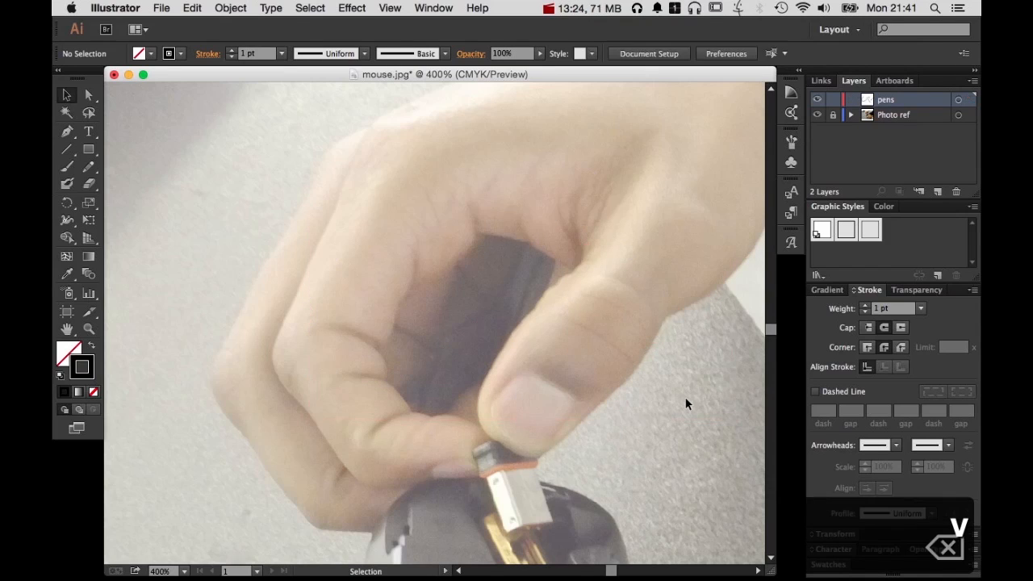
Choose the 2 pt graphic style and start a Pen path along the hand's upper edge, from the photo's top border past the knuckle
{"action": "left_click", "coordinate": [845, 230]}
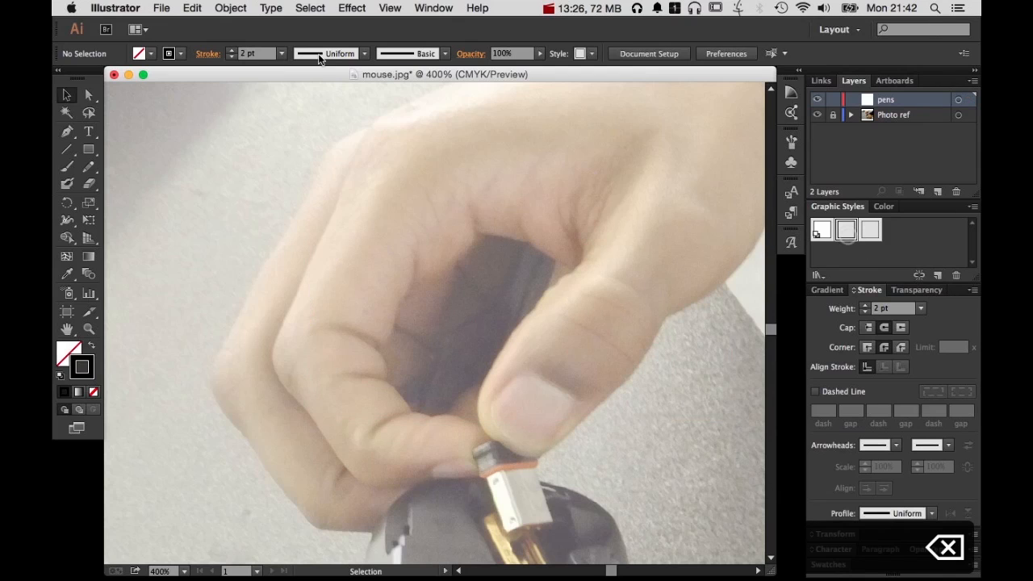
{"action": "left_click", "coordinate": [67, 135]}
{"action": "left_click_drag", "start_coordinate": [415, 191], "coordinate": [491, 272]}
{"action": "left_click", "coordinate": [527, 224], "text": "super"}
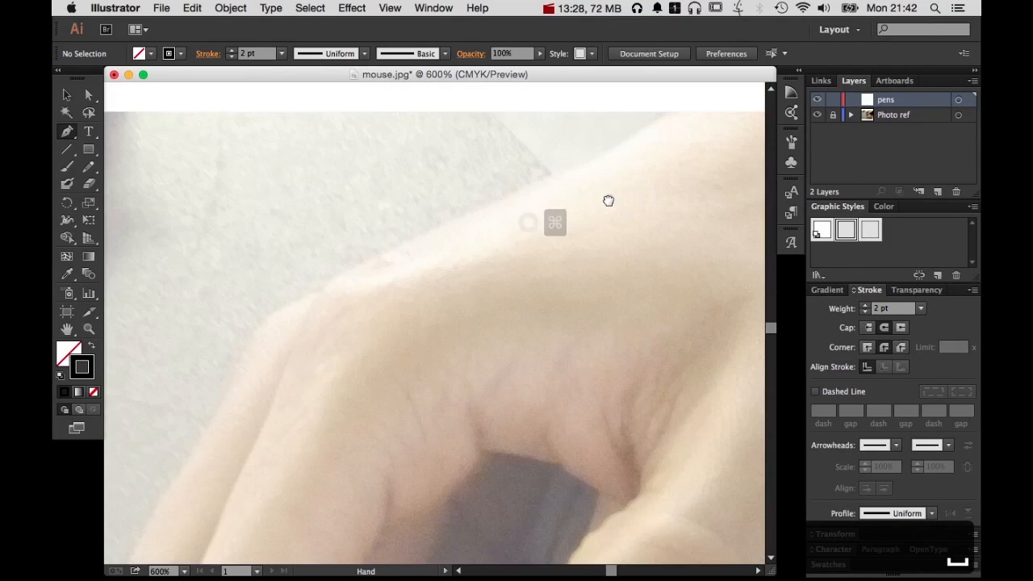
{"action": "left_click_drag", "start_coordinate": [609, 198], "coordinate": [581, 275]}
{"action": "left_click", "coordinate": [581, 231]}
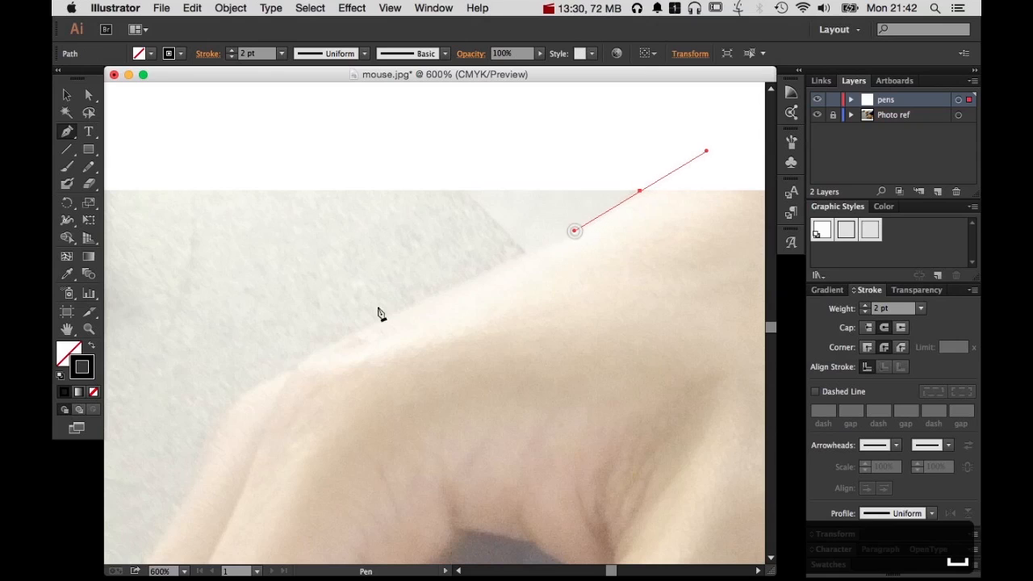
{"action": "left_click_drag", "start_coordinate": [370, 325], "coordinate": [317, 348]}
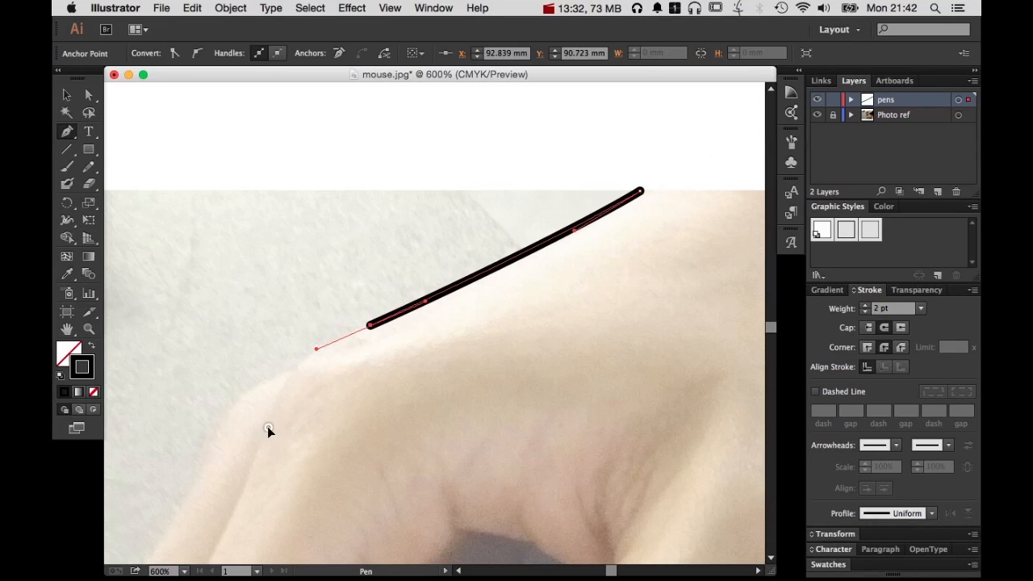
{"action": "left_click_drag", "start_coordinate": [268, 427], "coordinate": [243, 500]}
Continue the path down the index finger's outer edge and along its underside to the fingertip at the connector, and end the path
{"action": "key", "text": "space"}
{"action": "left_click_drag", "start_coordinate": [345, 492], "coordinate": [547, 178]}
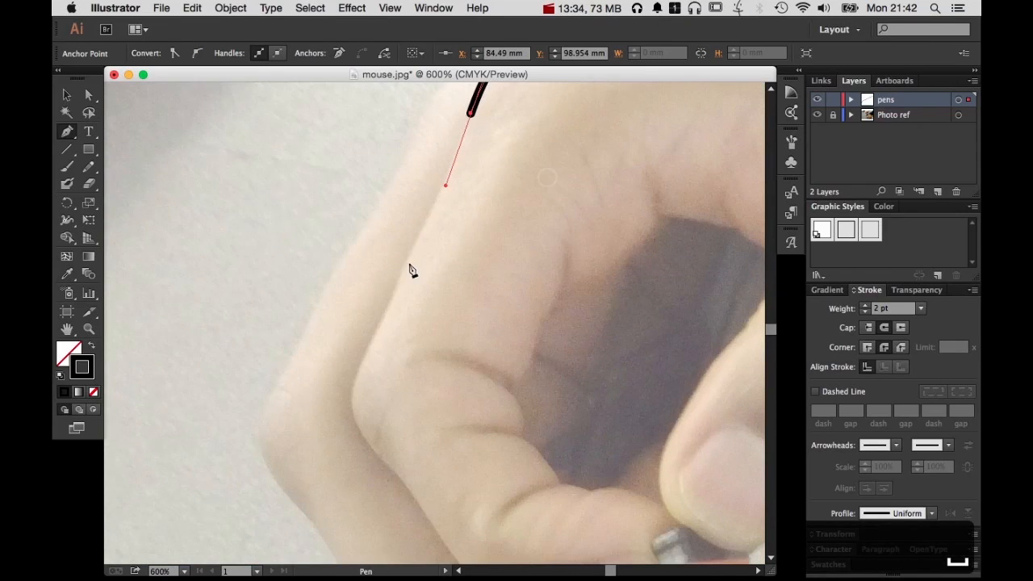
{"action": "left_click_drag", "start_coordinate": [388, 313], "coordinate": [378, 328]}
{"action": "left_click_drag", "start_coordinate": [363, 434], "coordinate": [455, 202]}
{"action": "key", "text": "space"}
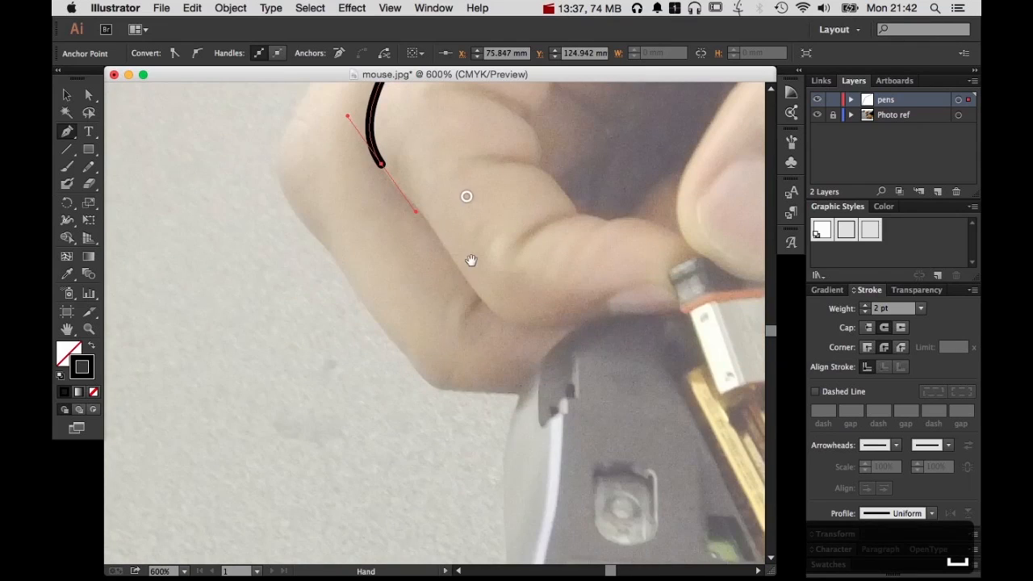
{"action": "left_click_drag", "start_coordinate": [479, 313], "coordinate": [478, 313]}
{"action": "mouse_move", "coordinate": [578, 323]}
{"action": "left_mouse_down"}
{"action": "mouse_move", "coordinate": [624, 312]}
{"action": "mouse_move", "coordinate": [592, 320]}
{"action": "left_mouse_up"}
{"action": "key", "text": "alt"}
{"action": "left_click", "coordinate": [613, 316]}
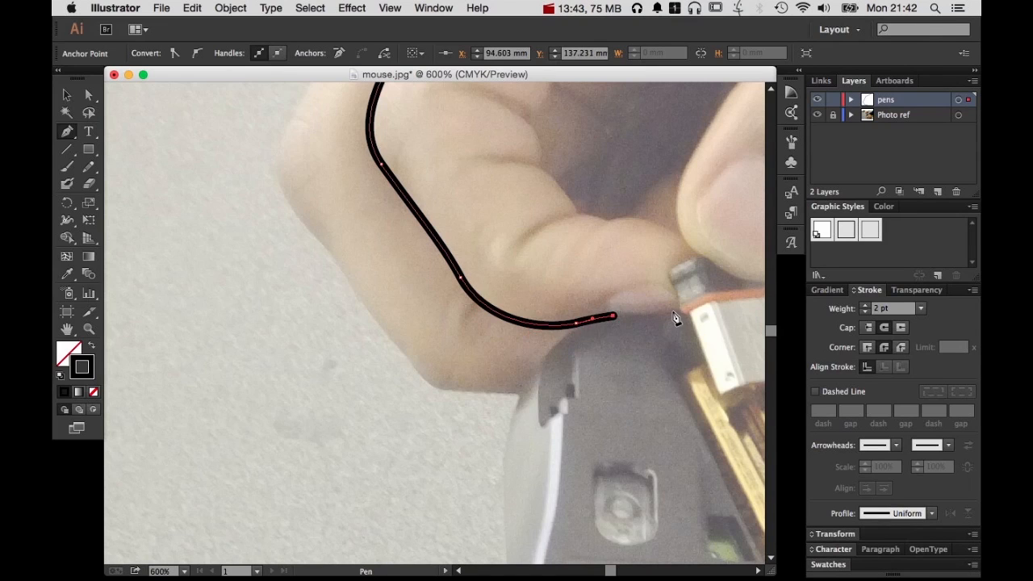
{"action": "left_click", "coordinate": [682, 309]}
{"action": "left_click", "coordinate": [686, 246], "text": "ctrl"}
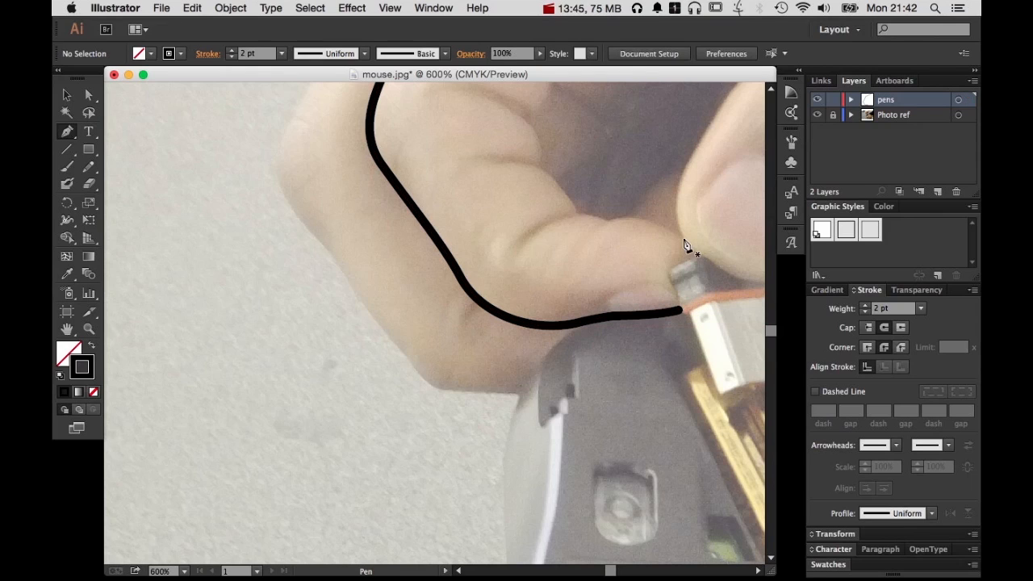
Trace the index finger's inner edge as a separate open path from the fingertip up past both creases, with corner points at the folds
{"action": "left_click", "coordinate": [681, 238]}
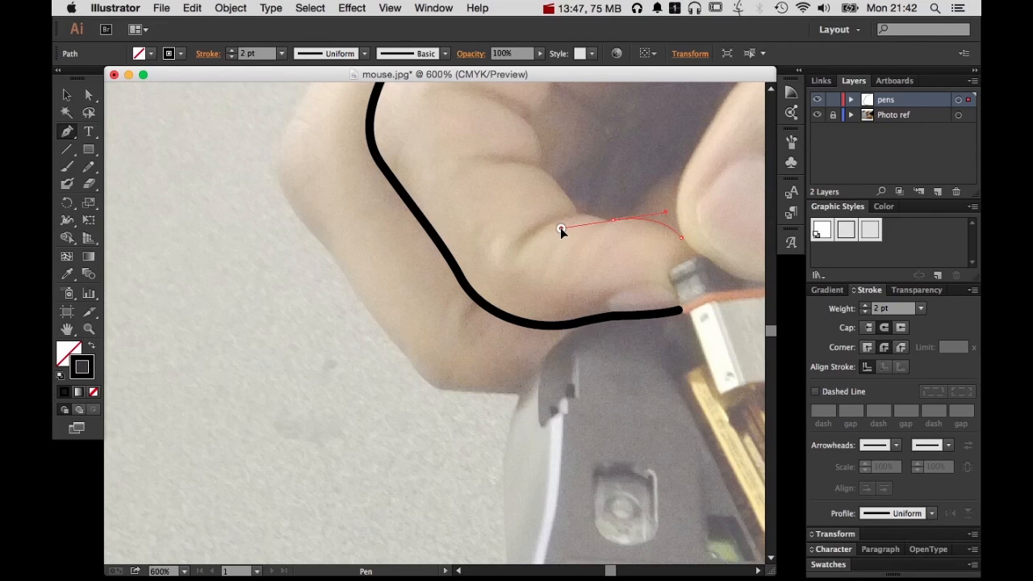
{"action": "mouse_move", "coordinate": [560, 227]}
{"action": "left_mouse_down"}
{"action": "mouse_move", "coordinate": [579, 219]}
{"action": "mouse_move", "coordinate": [528, 163]}
{"action": "mouse_move", "coordinate": [544, 143]}
{"action": "left_mouse_up"}
{"action": "key", "text": "space"}
{"action": "left_click_drag", "start_coordinate": [634, 142], "coordinate": [675, 316]}
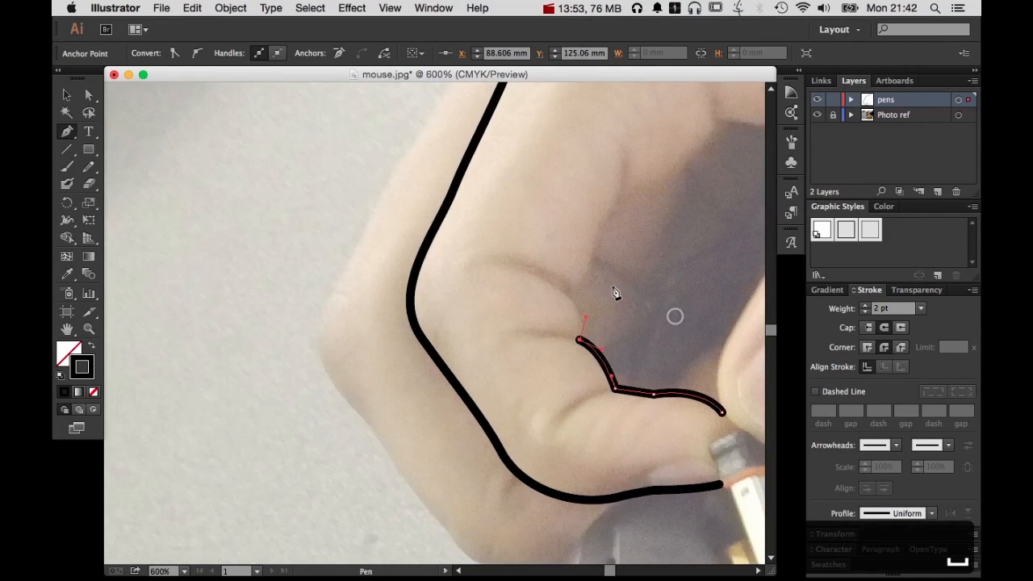
{"action": "left_click_drag", "start_coordinate": [567, 280], "coordinate": [584, 279]}
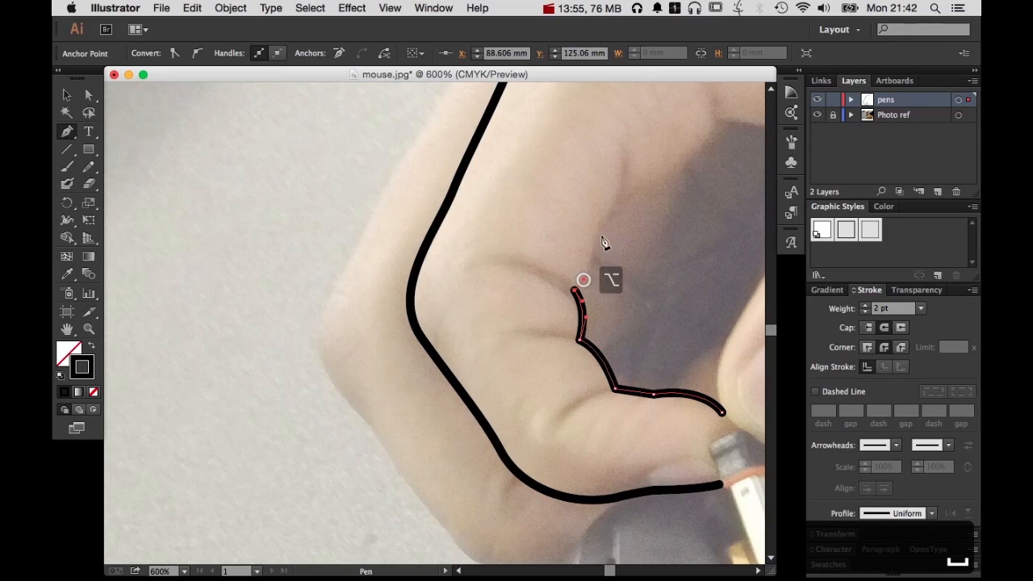
{"action": "left_click_drag", "start_coordinate": [605, 233], "coordinate": [606, 216]}
{"action": "left_click", "coordinate": [621, 192]}
{"action": "key", "text": "space"}
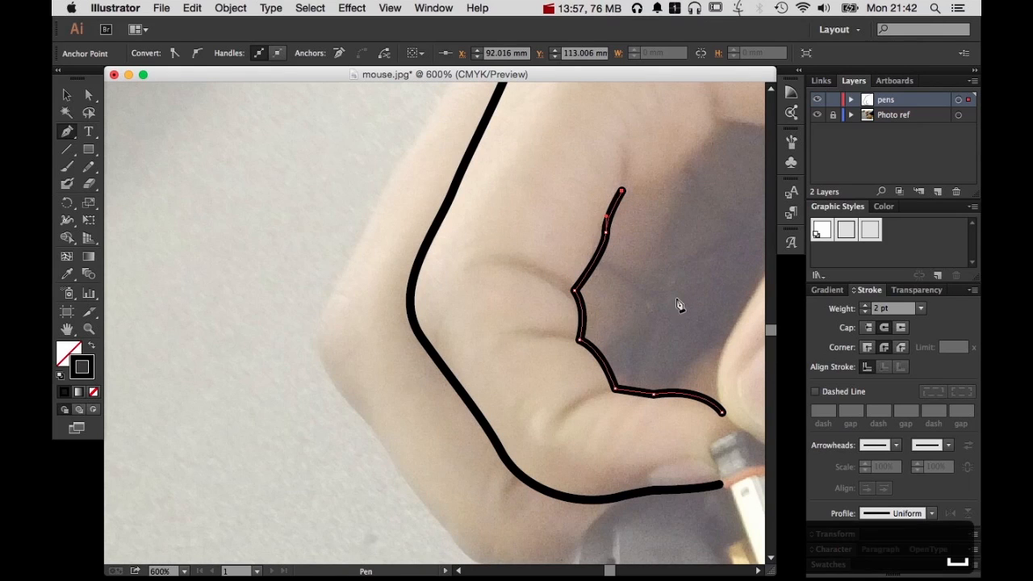
{"action": "left_click", "coordinate": [676, 271], "text": "super"}
Start a new path at the index knuckle and curve it down the outer edge of the finger behind
{"action": "key", "text": "space"}
{"action": "left_click_drag", "start_coordinate": [567, 334], "coordinate": [653, 439]}
{"action": "key", "text": "space"}
{"action": "left_click_drag", "start_coordinate": [600, 211], "coordinate": [627, 327]}
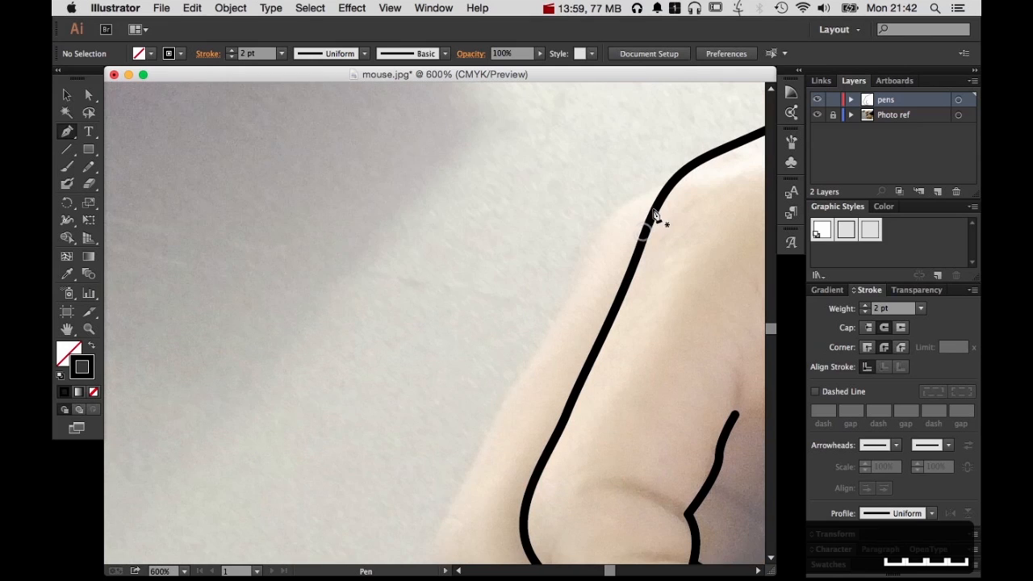
{"action": "left_click", "coordinate": [636, 201]}
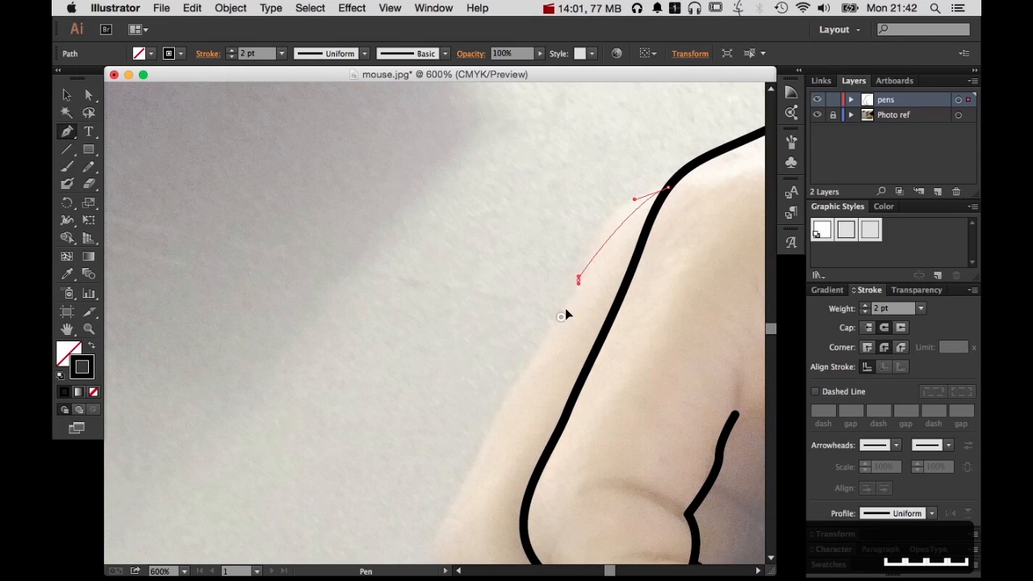
{"action": "left_click_drag", "start_coordinate": [564, 308], "coordinate": [545, 361]}
Continue the rear finger's outline around its bent joint and down to where it meets the mouse, and end the path
{"action": "key", "text": "space"}
{"action": "left_click_drag", "start_coordinate": [539, 438], "coordinate": [626, 267]}
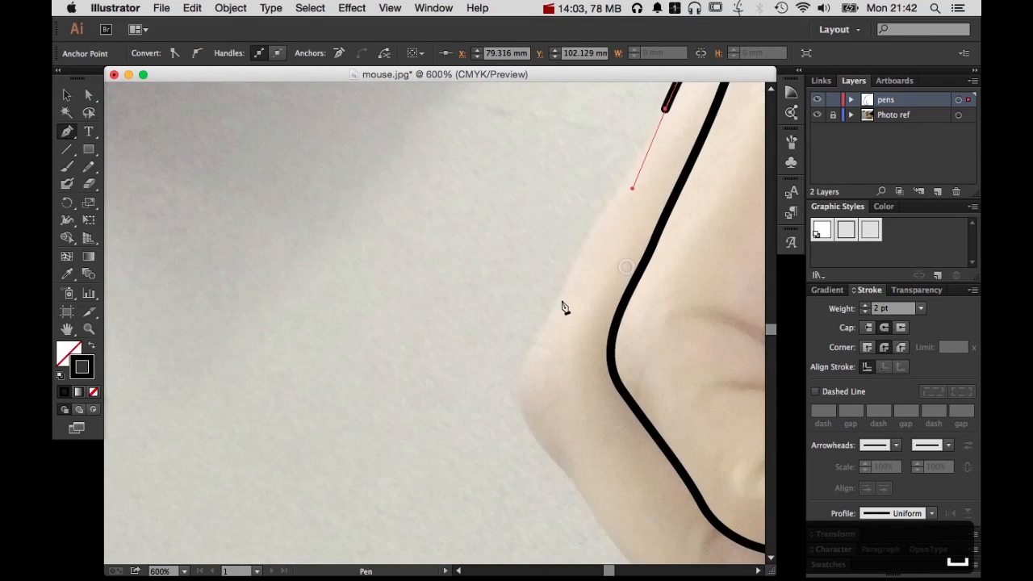
{"action": "left_click_drag", "start_coordinate": [562, 295], "coordinate": [530, 347]}
{"action": "left_click_drag", "start_coordinate": [535, 437], "coordinate": [567, 477]}
{"action": "key", "text": "space"}
{"action": "left_click_drag", "start_coordinate": [592, 494], "coordinate": [507, 233]}
{"action": "left_click_drag", "start_coordinate": [548, 308], "coordinate": [630, 356]}
{"action": "left_click", "coordinate": [675, 359]}
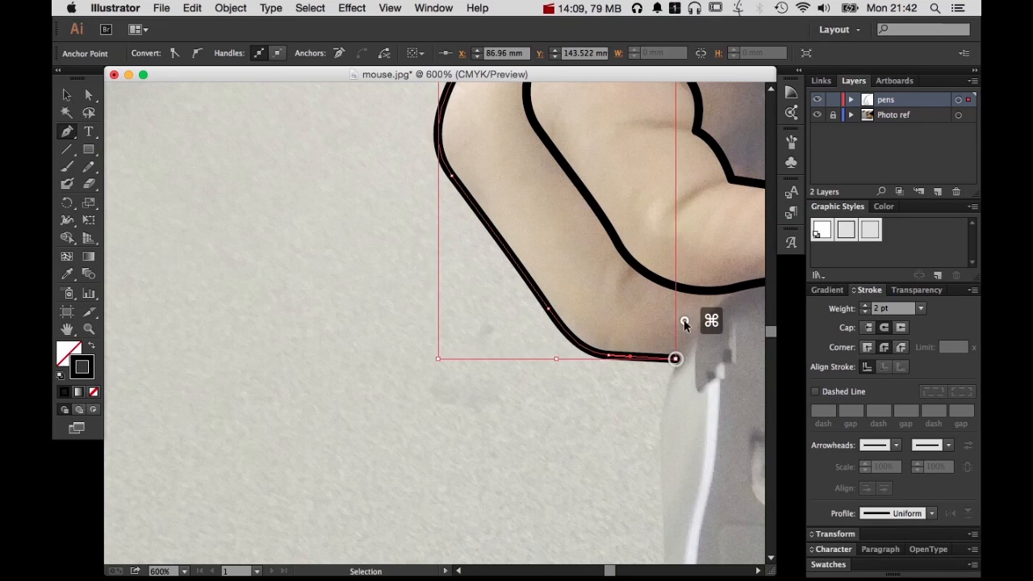
{"action": "left_click", "coordinate": [684, 321], "text": "super"}
Start a new path at the fold between thumb and palm and curve it down onto the thumb's inner edge
{"action": "key", "text": "space"}
{"action": "left_click_drag", "start_coordinate": [683, 280], "coordinate": [309, 402]}
{"action": "left_click_drag", "start_coordinate": [597, 260], "coordinate": [492, 400]}
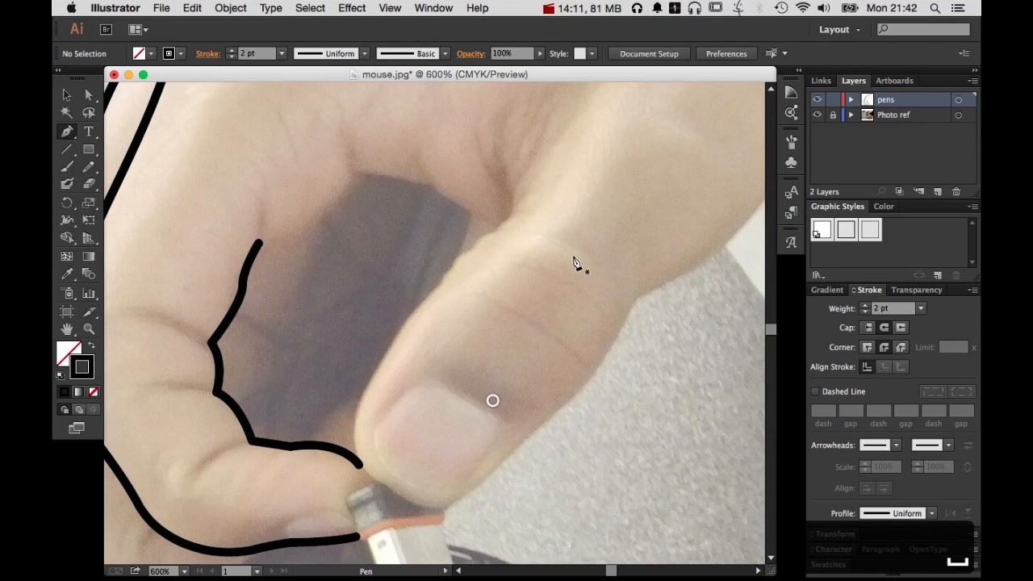
{"action": "left_click", "coordinate": [508, 161]}
{"action": "left_click_drag", "start_coordinate": [513, 194], "coordinate": [478, 253]}
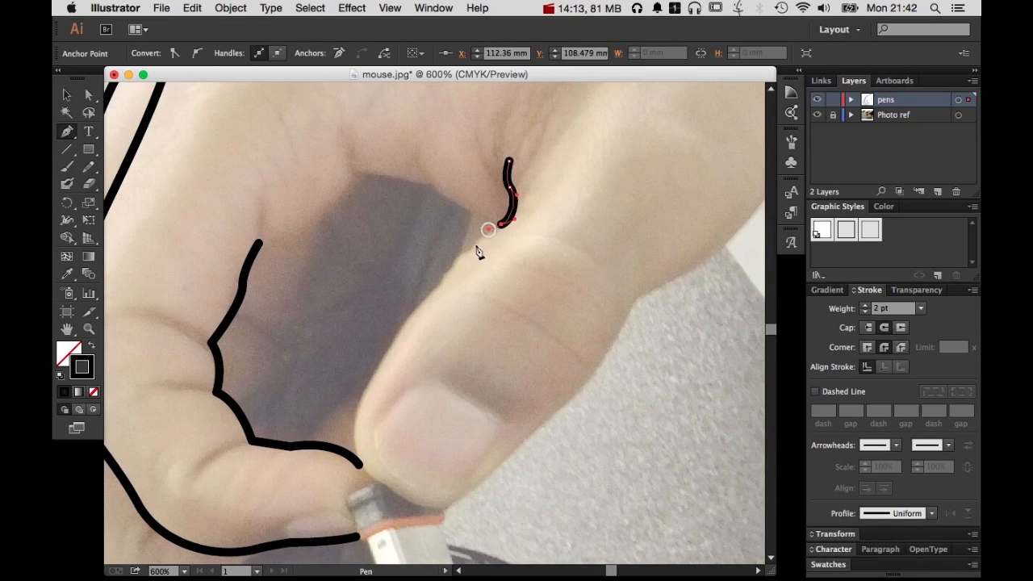
{"action": "left_click", "coordinate": [449, 269]}
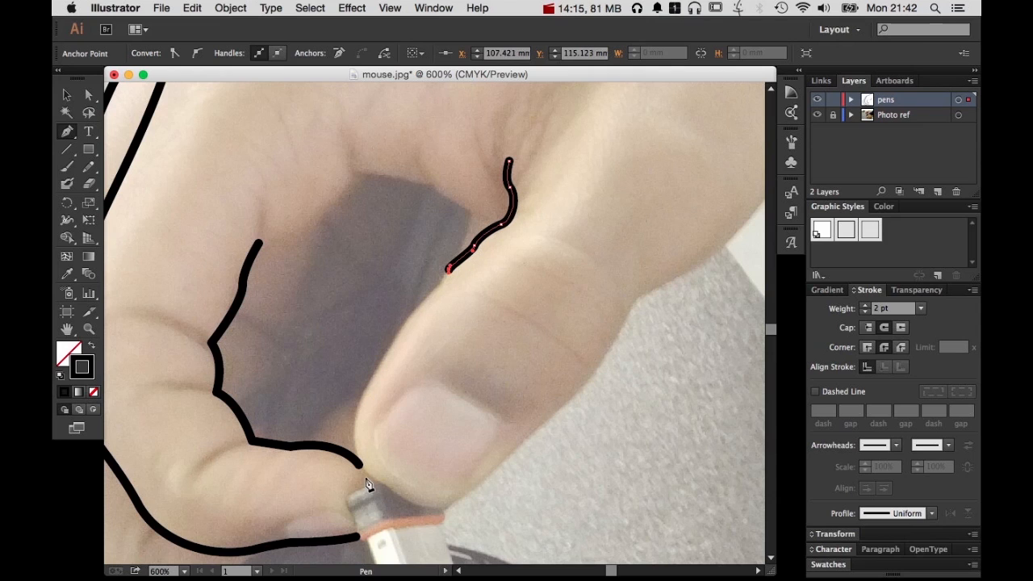
Continue the path down the thumb's inner edge, around its tip and up the outer edge to the joint
{"action": "left_click_drag", "start_coordinate": [363, 471], "coordinate": [369, 477]}
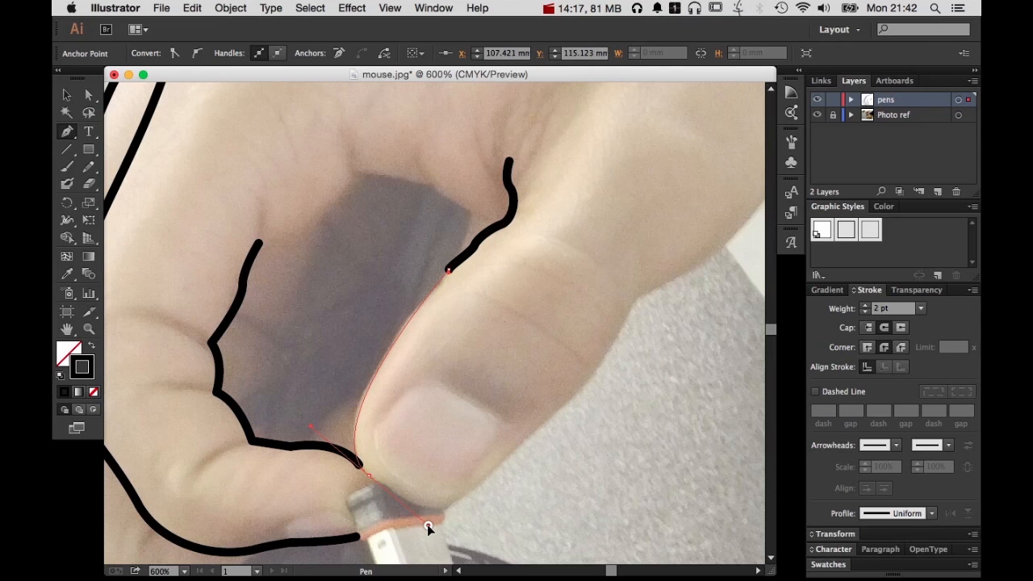
{"action": "left_click_drag", "start_coordinate": [412, 508], "coordinate": [399, 499]}
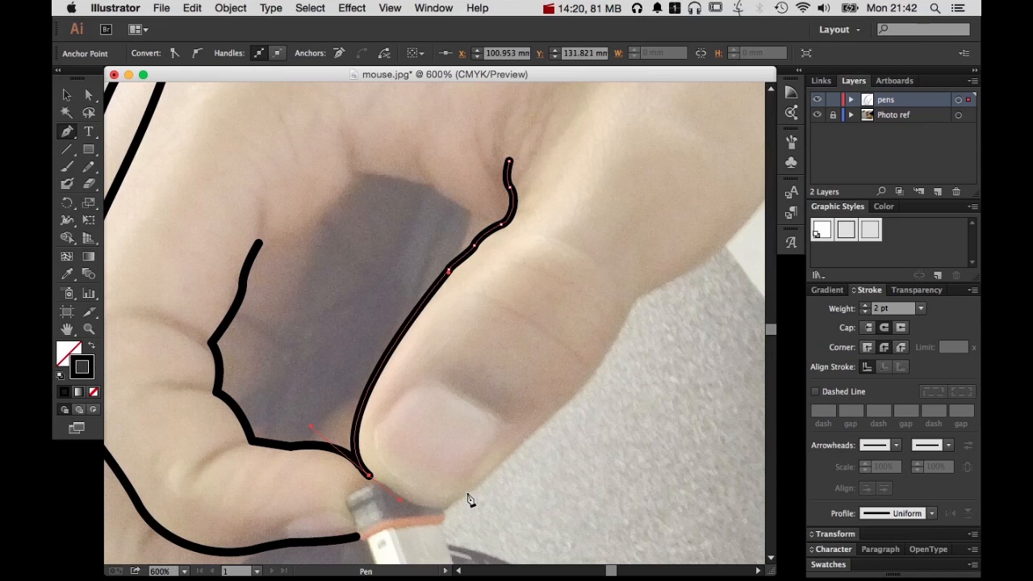
{"action": "left_click_drag", "start_coordinate": [469, 492], "coordinate": [505, 458]}
{"action": "left_click_drag", "start_coordinate": [611, 353], "coordinate": [657, 288]}
Continue the outline around the thumb's base and up the wrist to just past the photo's upper edge, and end the path
{"action": "key", "text": "space"}
{"action": "left_click_drag", "start_coordinate": [700, 258], "coordinate": [558, 406]}
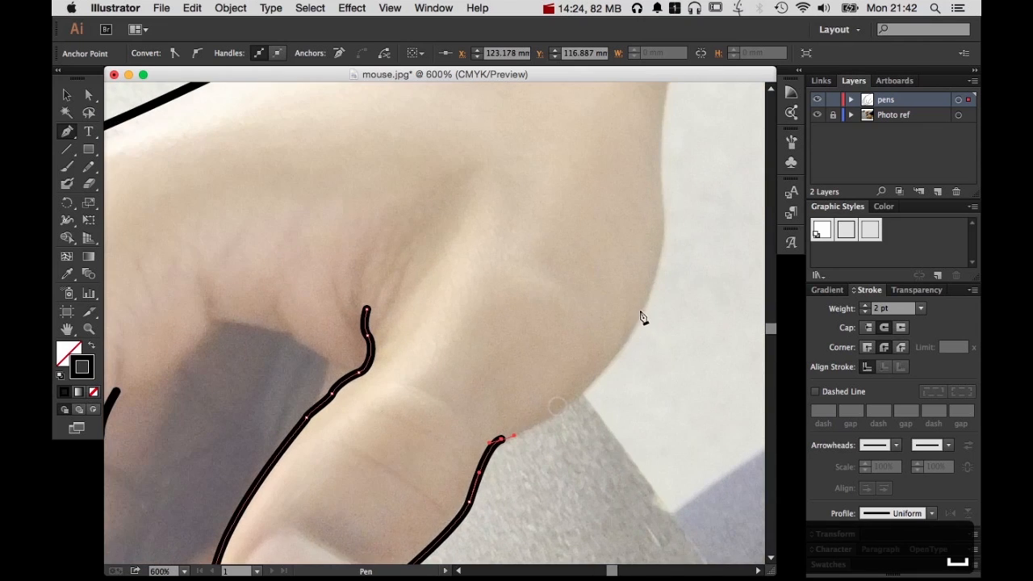
{"action": "left_click_drag", "start_coordinate": [654, 298], "coordinate": [676, 196]}
{"action": "key", "text": "space"}
{"action": "left_click_drag", "start_coordinate": [672, 127], "coordinate": [584, 401]}
{"action": "left_click_drag", "start_coordinate": [605, 317], "coordinate": [653, 264]}
{"action": "left_click", "coordinate": [659, 255]}
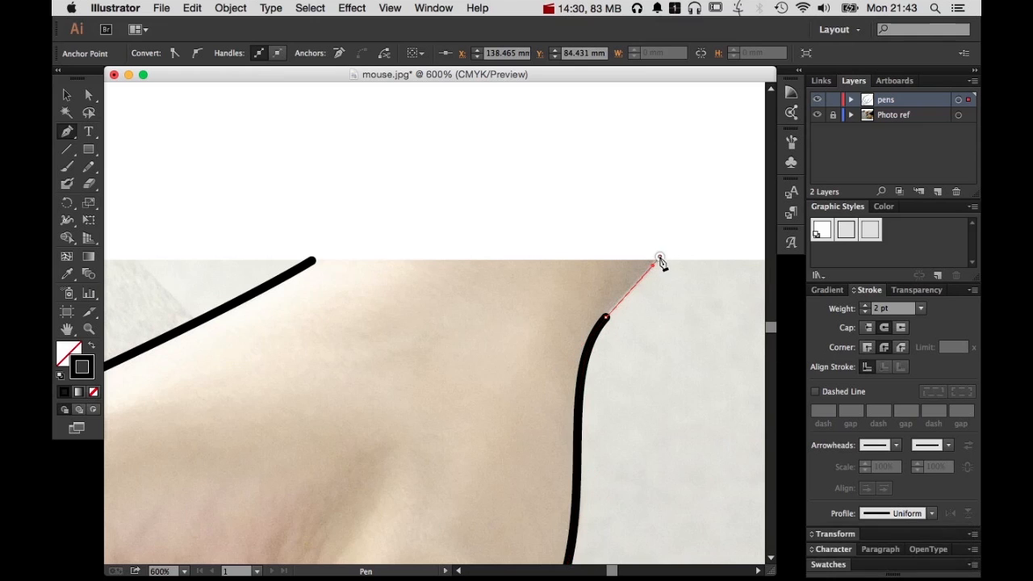
{"action": "key", "text": "space"}
{"action": "left_click", "coordinate": [664, 372], "text": "alt+super"}
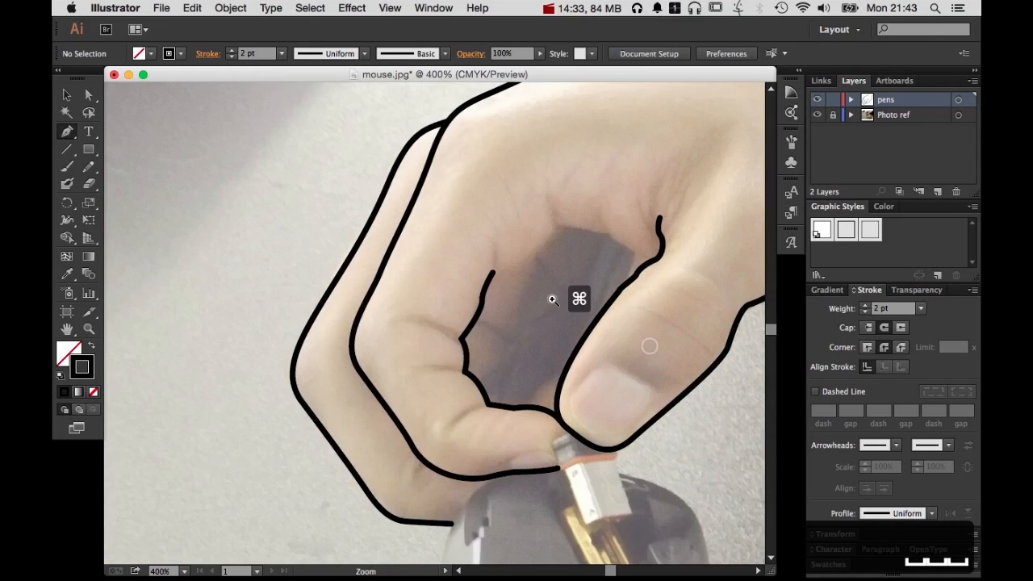
{"action": "left_click", "coordinate": [553, 300], "text": "super"}
{"action": "left_click", "coordinate": [495, 189], "text": "super"}
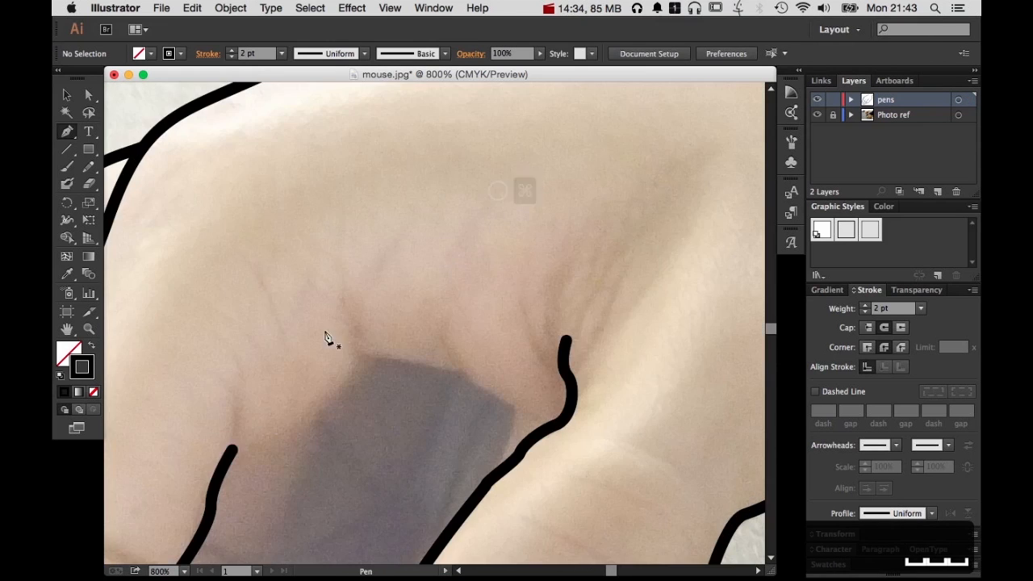
Trace the upper rim of the dark gap between index finger and thumb as a separate open path ending on the thumb outline
{"action": "left_click", "coordinate": [331, 394]}
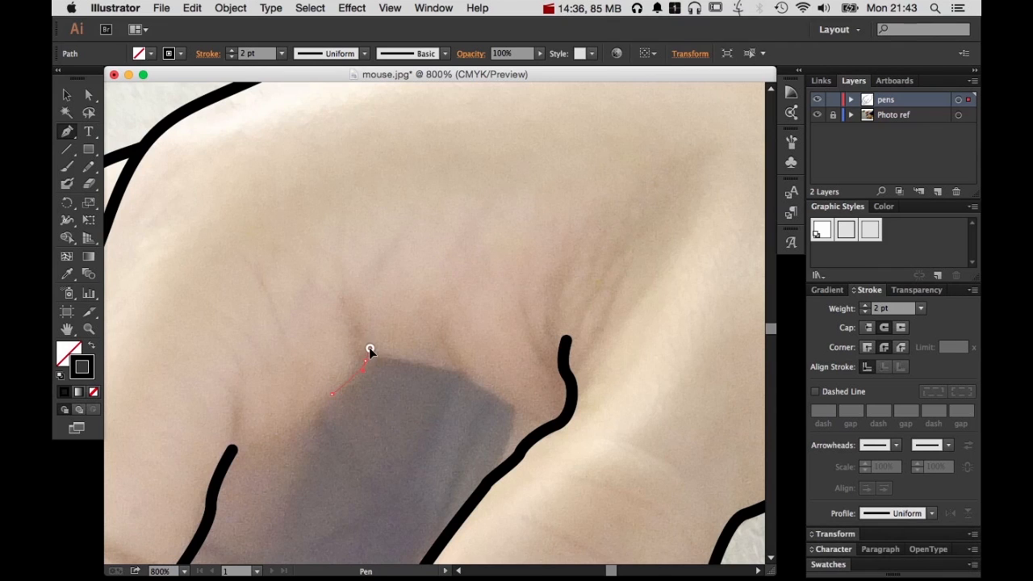
{"action": "left_click", "coordinate": [369, 348]}
{"action": "left_click_drag", "start_coordinate": [456, 372], "coordinate": [468, 379]}
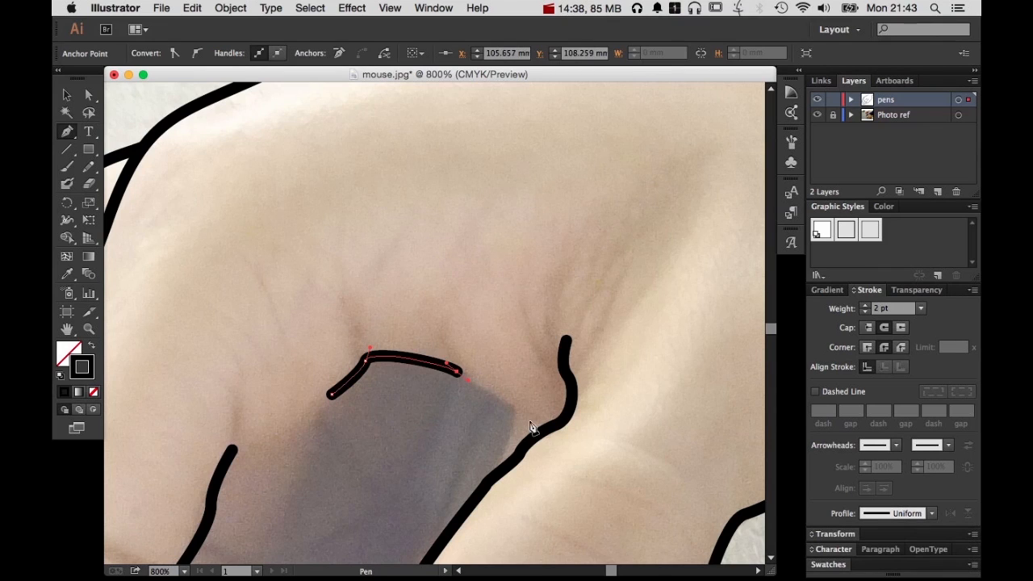
{"action": "left_click_drag", "start_coordinate": [514, 408], "coordinate": [510, 426]}
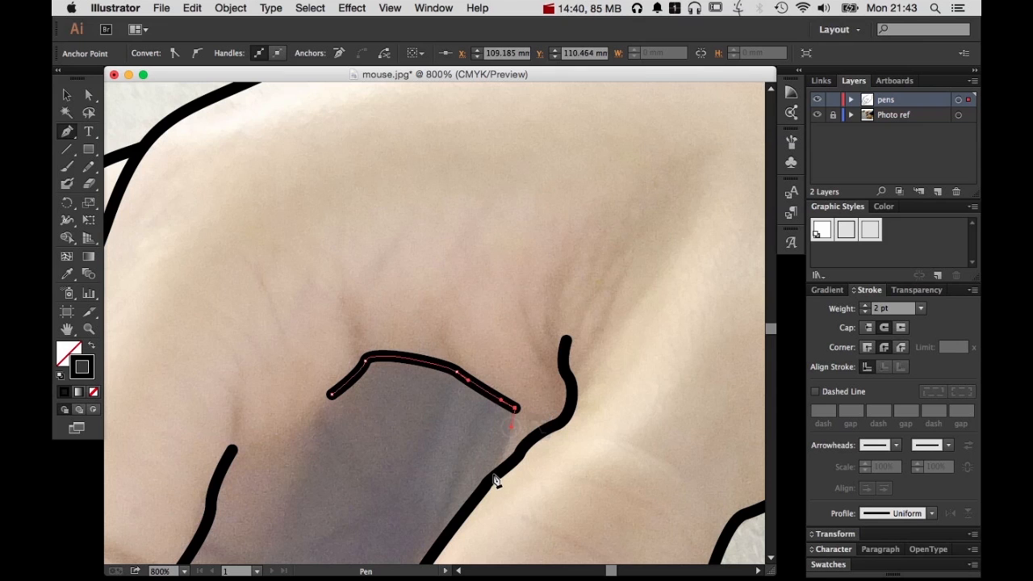
{"action": "left_click_drag", "start_coordinate": [494, 474], "coordinate": [478, 485]}
{"action": "left_click", "coordinate": [550, 498], "text": "super"}
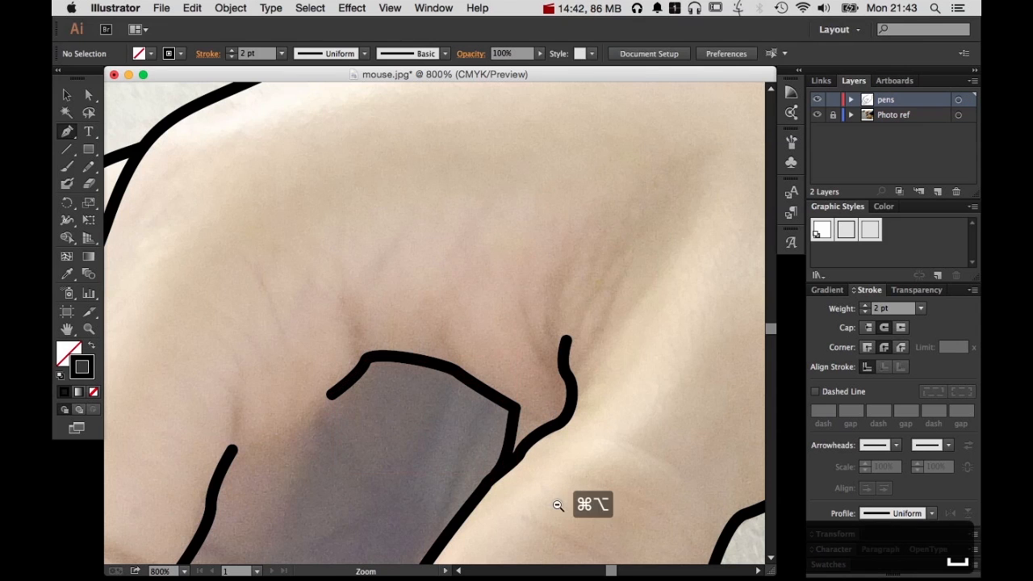
Start a new path at the photo's right edge and trace the lower hand's upper contour past the thumb's base knuckle
{"action": "left_click", "coordinate": [556, 504], "text": "alt+super"}
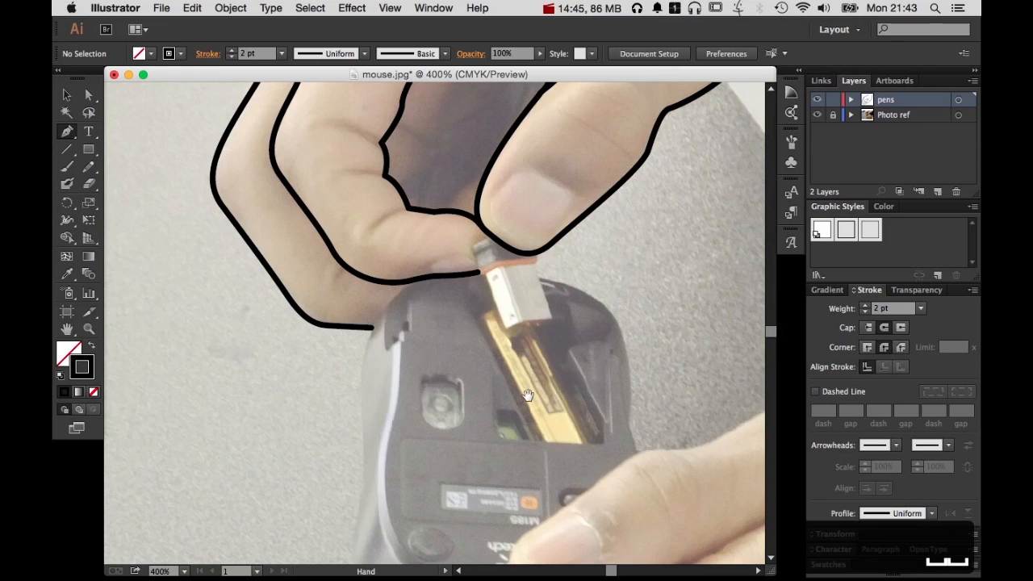
{"action": "left_click_drag", "start_coordinate": [604, 496], "coordinate": [413, 359]}
{"action": "left_click", "coordinate": [578, 322]}
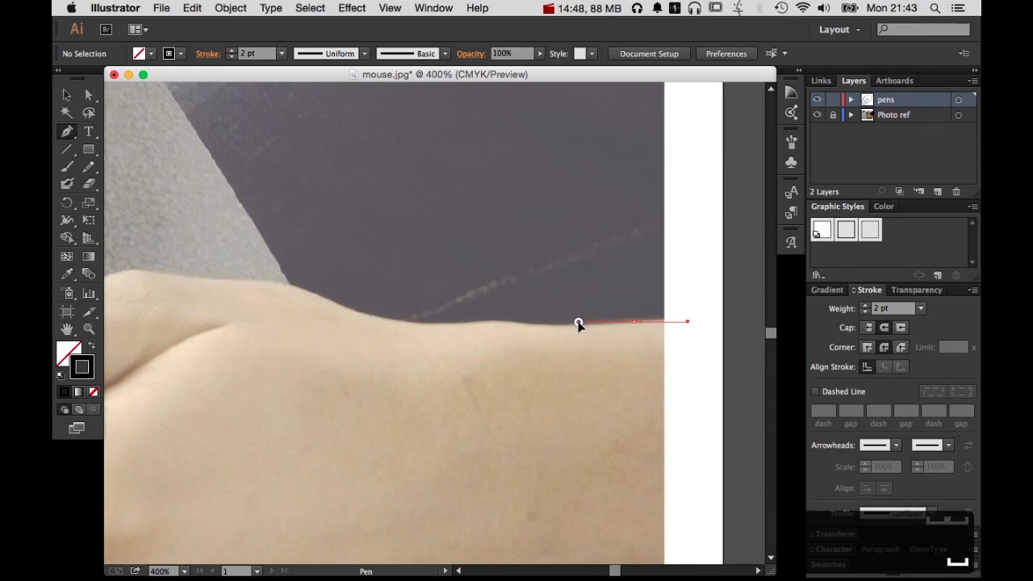
{"action": "left_click", "coordinate": [491, 320]}
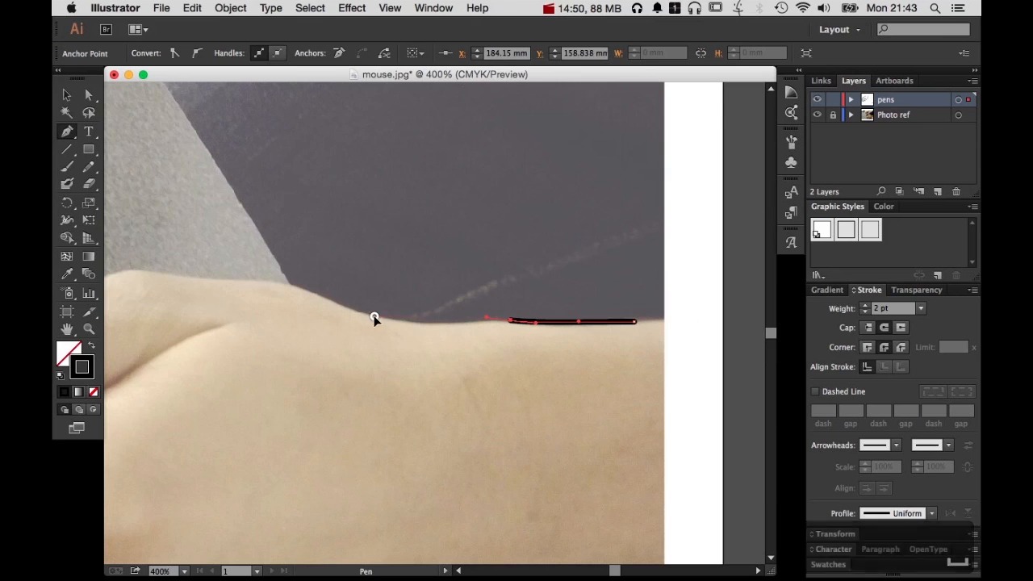
{"action": "left_click_drag", "start_coordinate": [373, 316], "coordinate": [313, 303]}
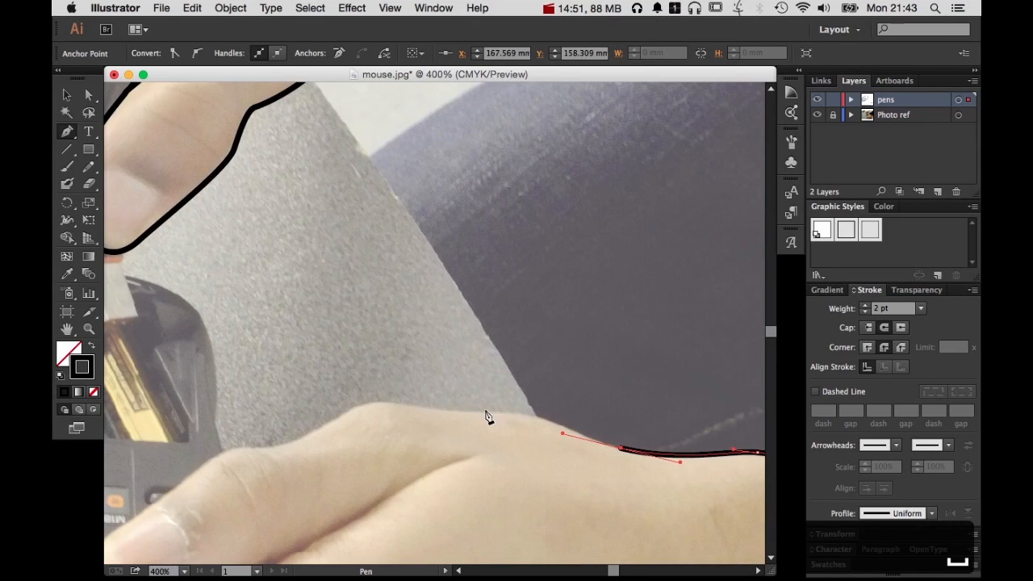
{"action": "left_click_drag", "start_coordinate": [486, 411], "coordinate": [355, 410]}
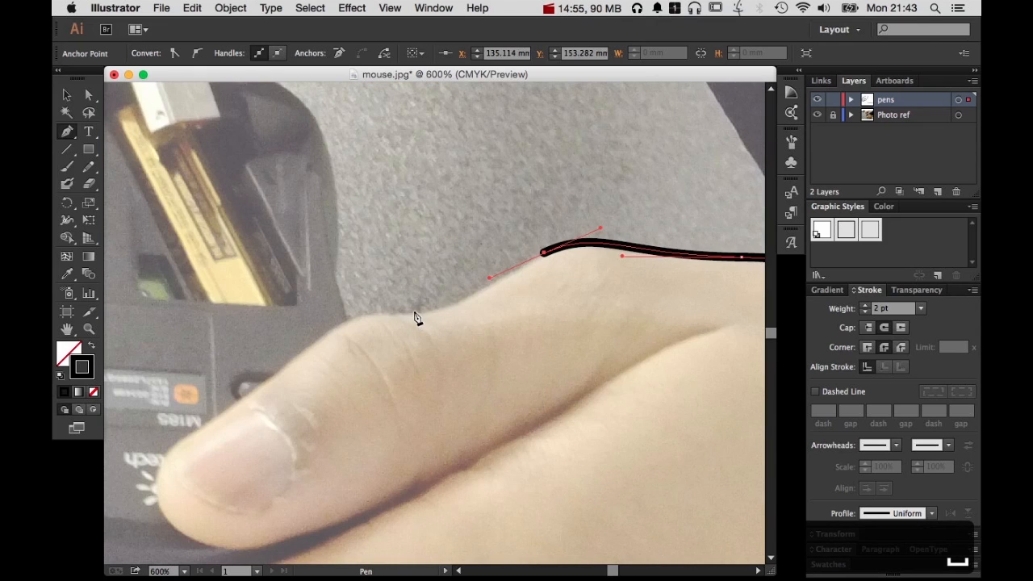
Continue the path along the lower thumb's upper edge, over the joint and around the thumb tip
{"action": "left_click_drag", "start_coordinate": [413, 309], "coordinate": [365, 311]}
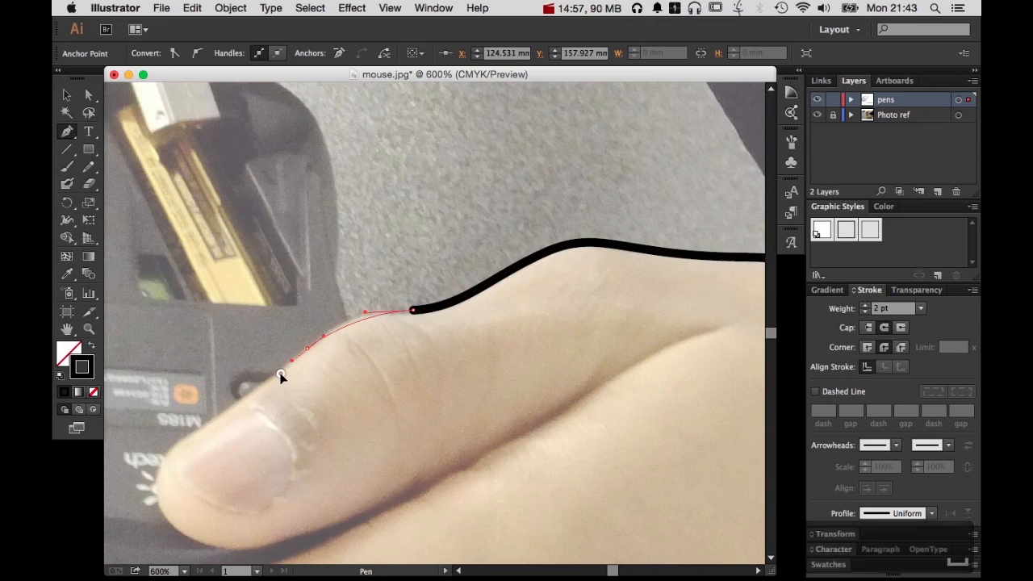
{"action": "left_click_drag", "start_coordinate": [281, 373], "coordinate": [299, 449]}
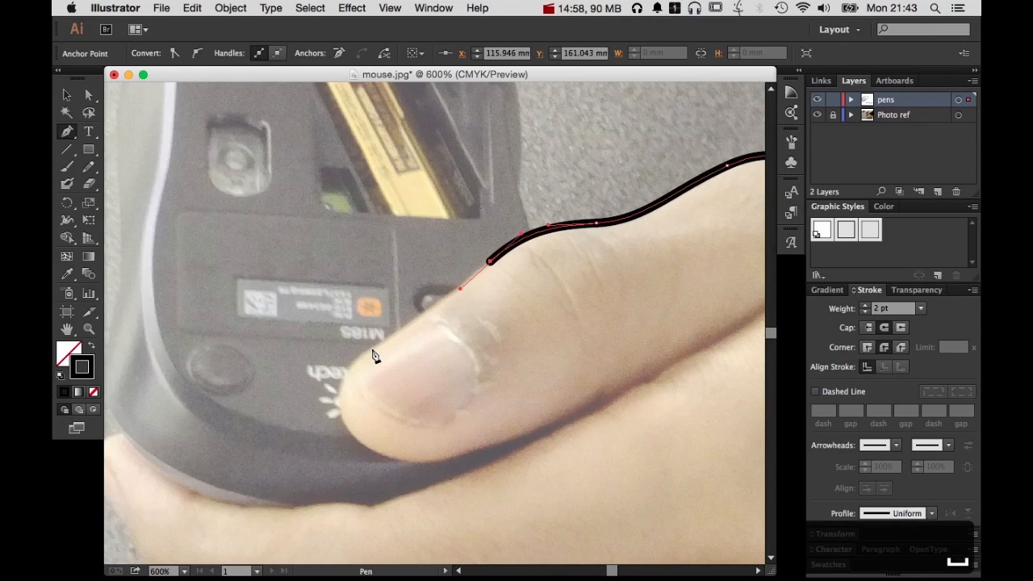
{"action": "left_click_drag", "start_coordinate": [371, 350], "coordinate": [341, 367]}
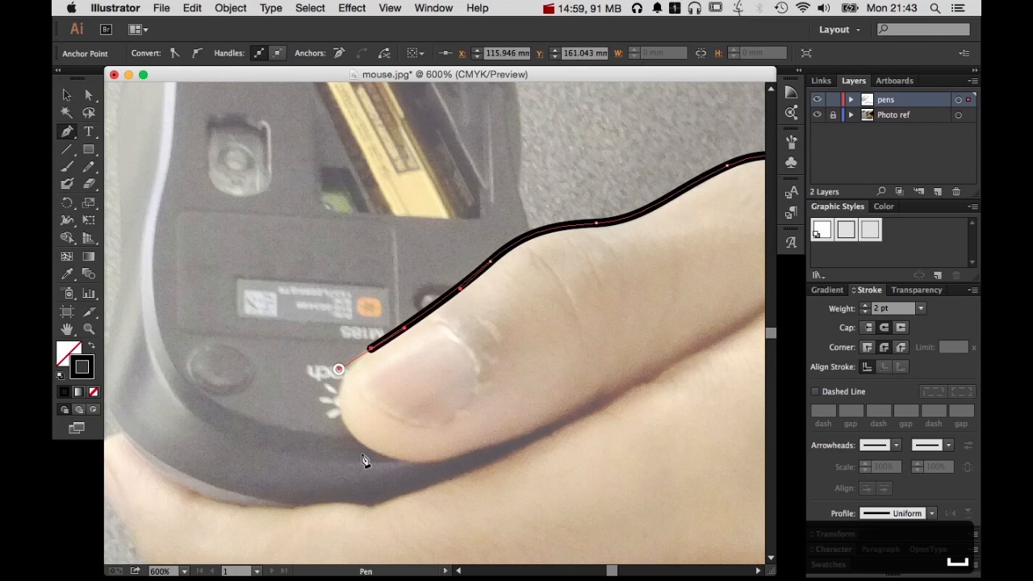
{"action": "left_click_drag", "start_coordinate": [395, 467], "coordinate": [403, 473]}
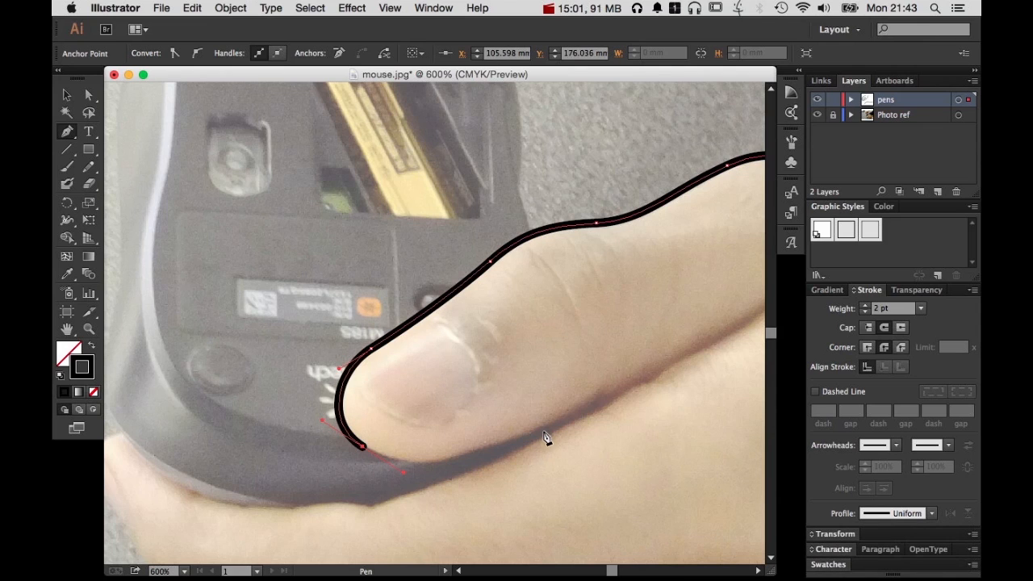
Extend the outline along the lower thumb's underside to partway up the crease, and end the path
{"action": "left_click", "coordinate": [610, 401]}
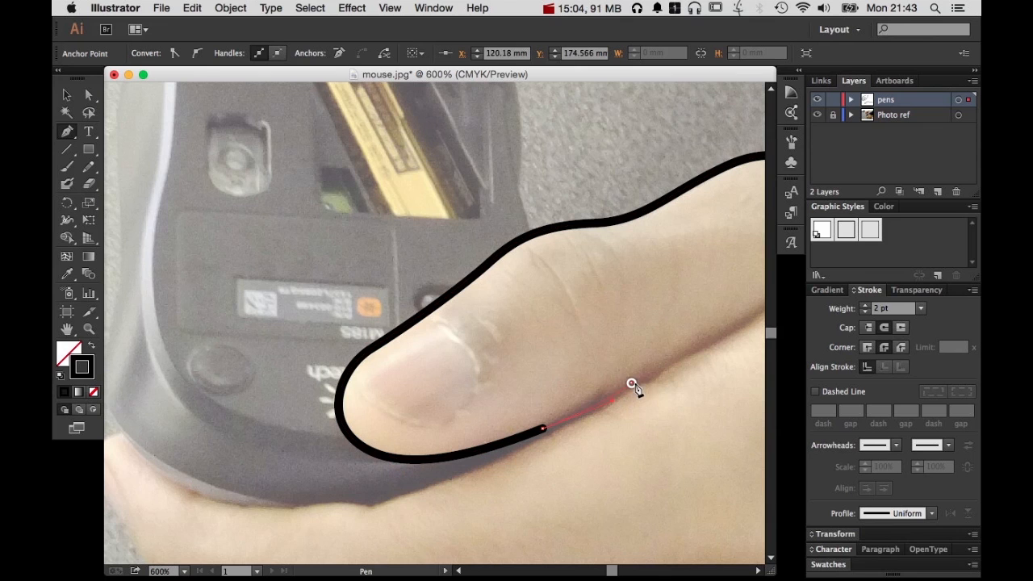
{"action": "left_click", "coordinate": [634, 384]}
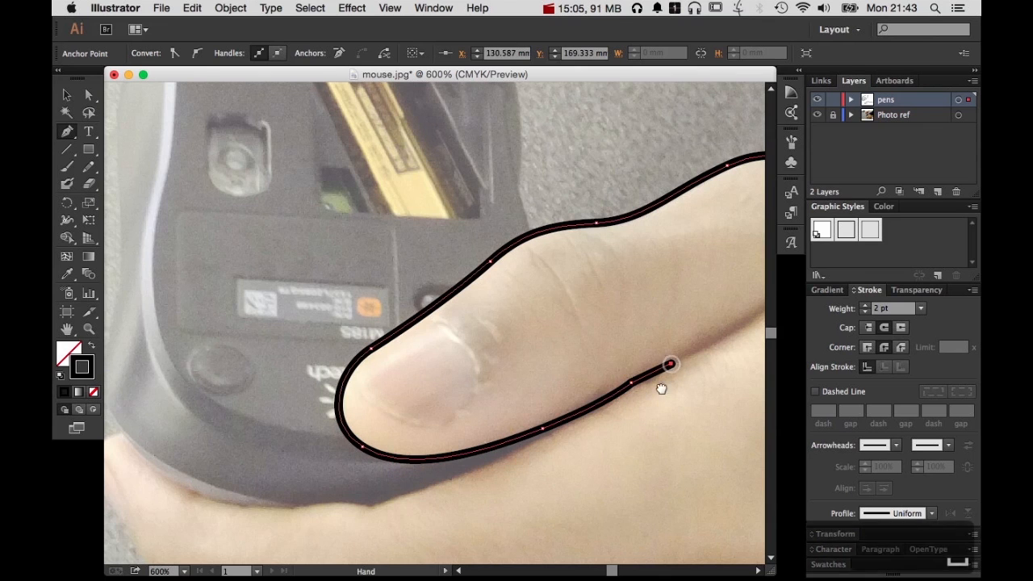
{"action": "scroll", "coordinate": [637, 387], "scroll_direction": "right", "scroll_amount": 5}
{"action": "left_click", "coordinate": [728, 302], "text": "super"}
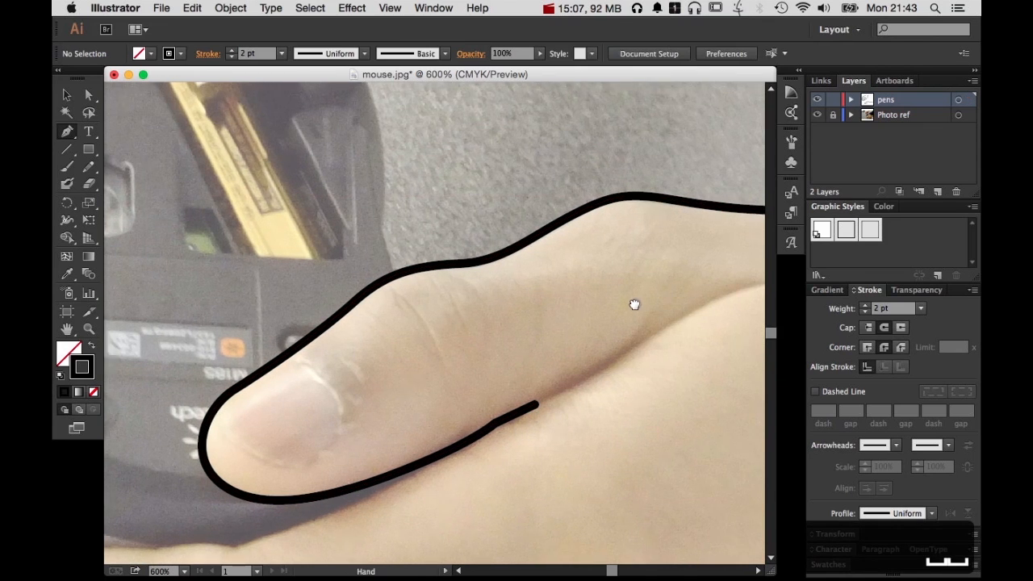
{"action": "scroll", "coordinate": [635, 304], "scroll_direction": "right", "scroll_amount": 3}
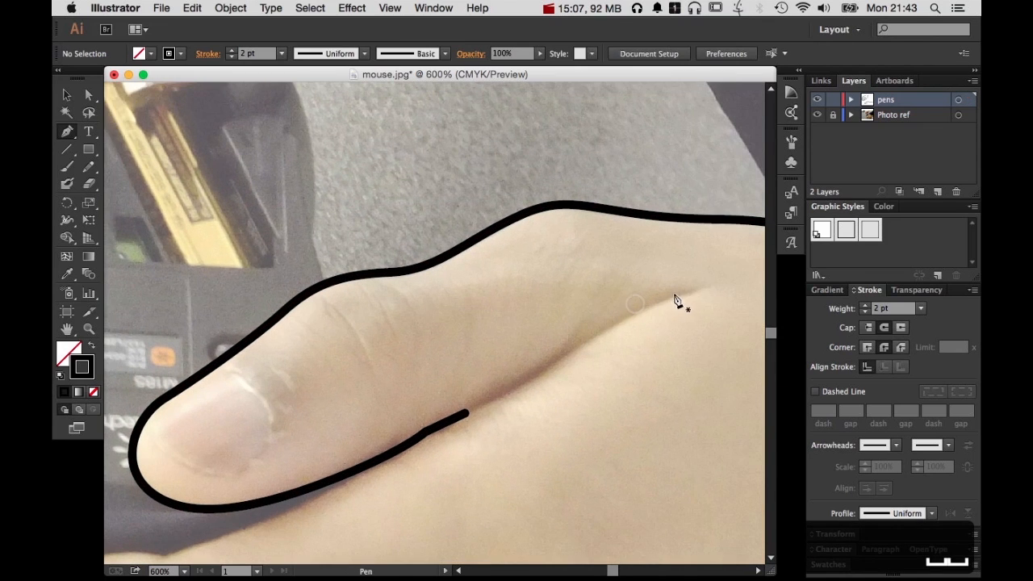
Start a new path at the inner end of the lower thumb's crease and trace the palm edge to the mouse's underside
{"action": "left_click", "coordinate": [674, 293]}
{"action": "left_click_drag", "start_coordinate": [510, 382], "coordinate": [507, 385]}
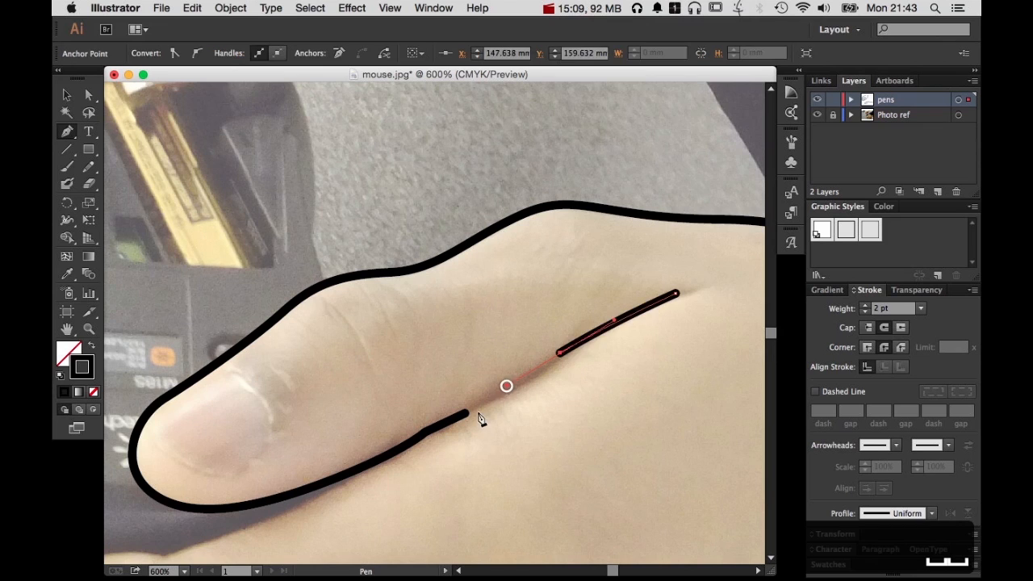
{"action": "left_click_drag", "start_coordinate": [469, 445], "coordinate": [606, 376]}
{"action": "left_click_drag", "start_coordinate": [520, 391], "coordinate": [459, 424]}
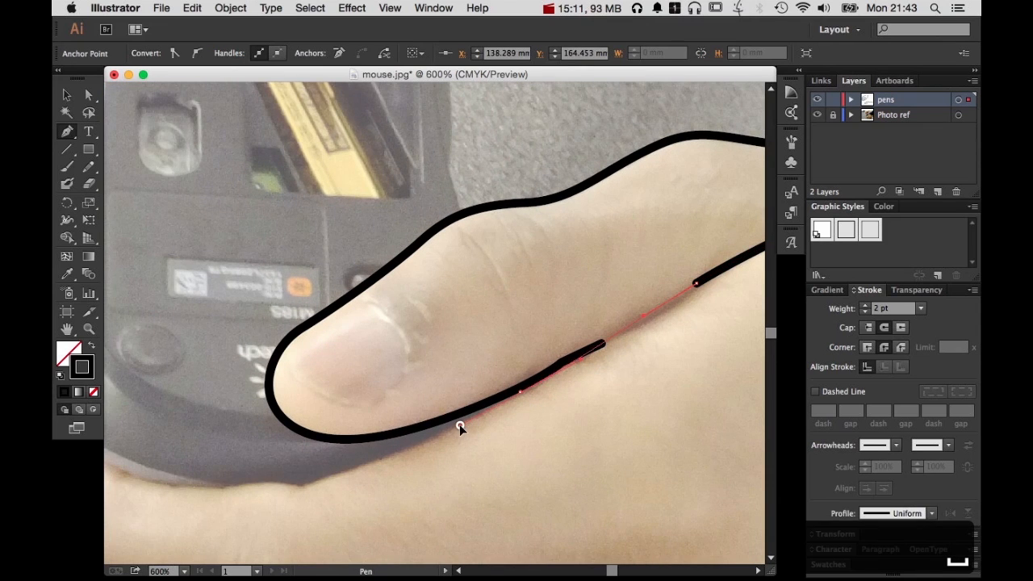
{"action": "scroll", "coordinate": [593, 460], "scroll_direction": "left", "scroll_amount": 5}
{"action": "left_click", "coordinate": [514, 442]}
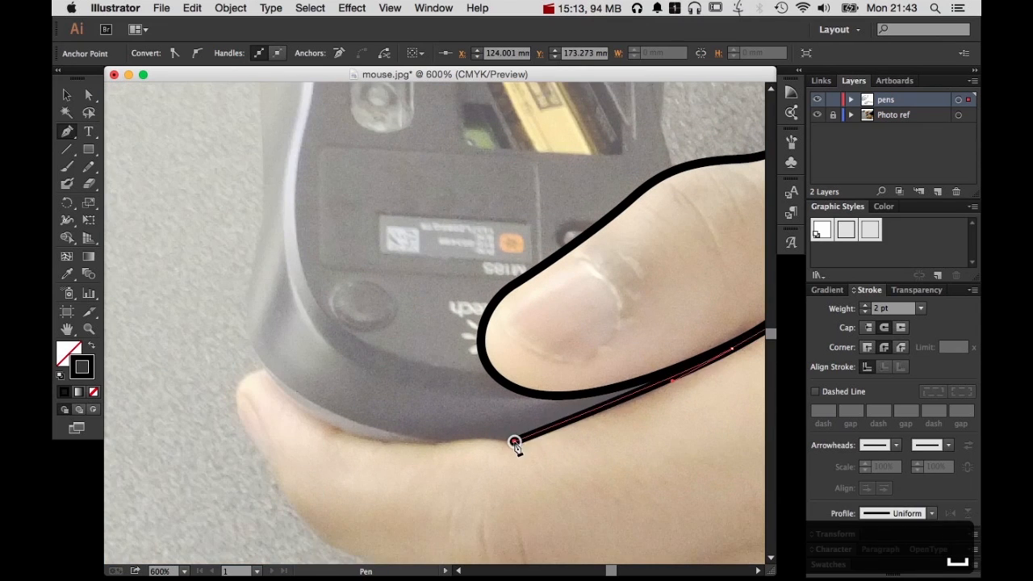
Continue the path along the mouse's lower edge where it meets the fingers and around its rounded lower-left corner
{"action": "left_click_drag", "start_coordinate": [440, 440], "coordinate": [410, 445]}
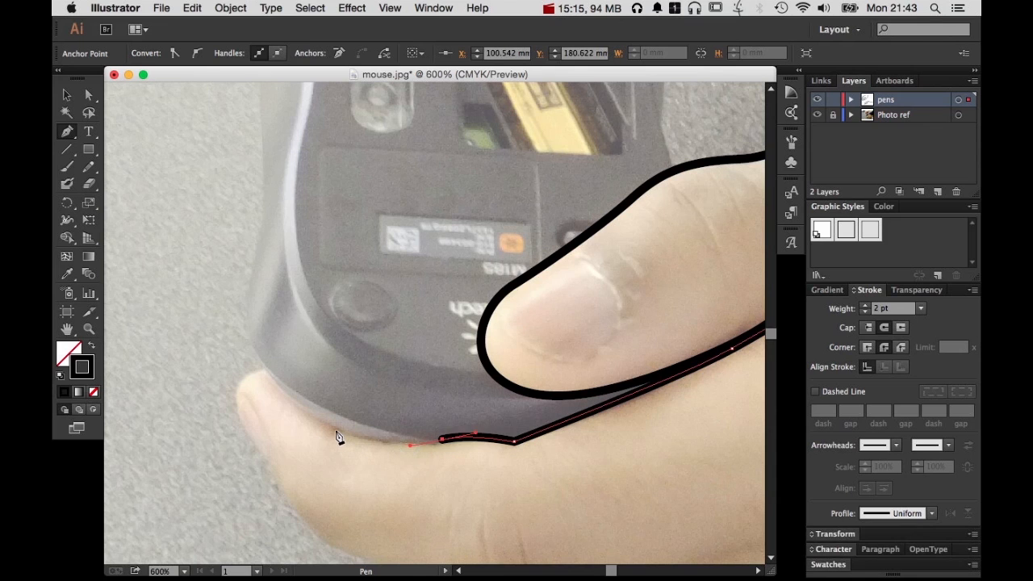
{"action": "left_click", "coordinate": [298, 418]}
{"action": "scroll", "coordinate": [351, 371], "scroll_direction": "up", "scroll_amount": 3}
{"action": "scroll", "coordinate": [351, 371], "scroll_direction": "left", "scroll_amount": 2}
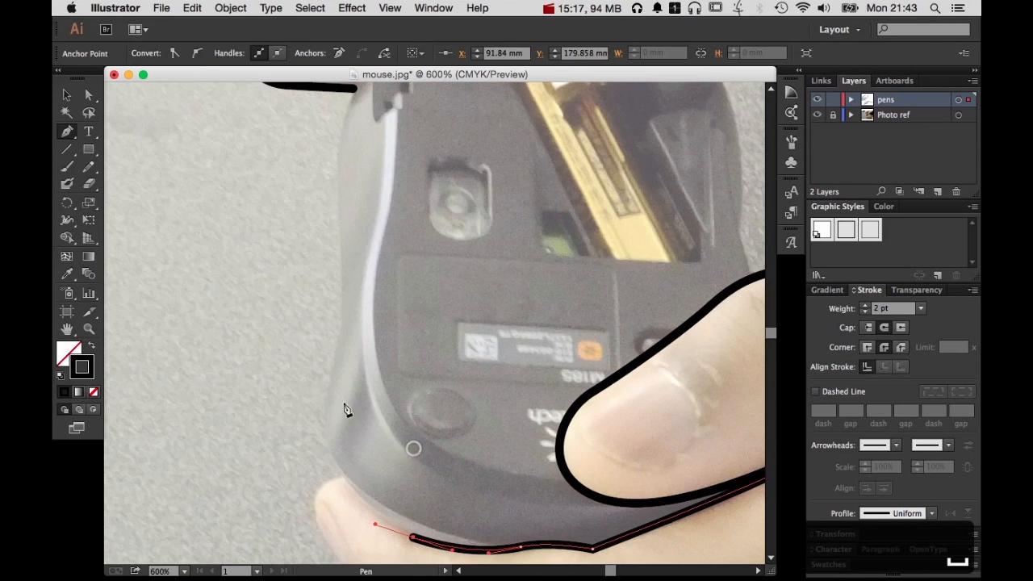
{"action": "left_click_drag", "start_coordinate": [325, 393], "coordinate": [339, 313]}
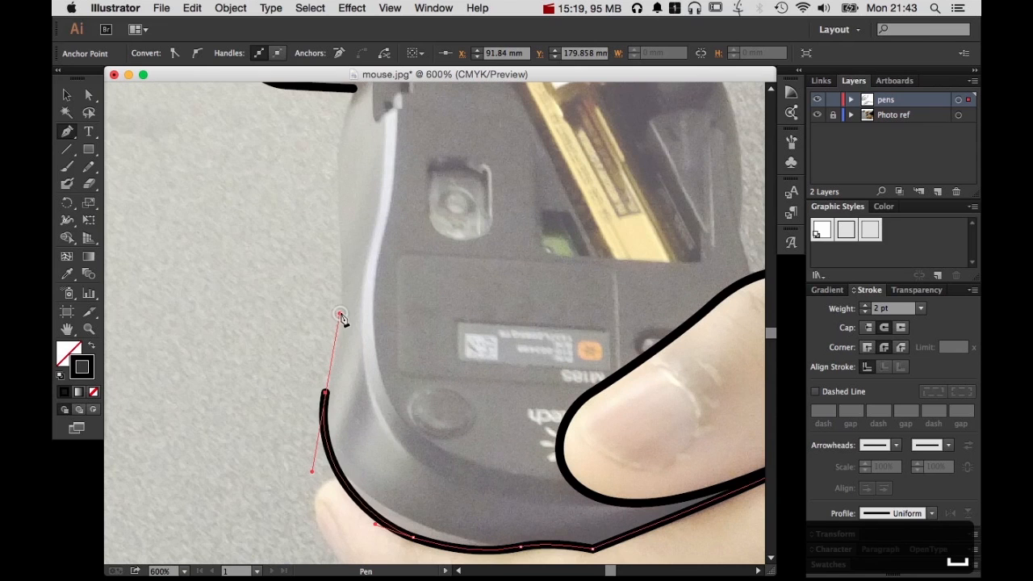
Continue the path up the mouse's left side and around its upper corner to meet the index finger's underside
{"action": "left_click_drag", "start_coordinate": [337, 231], "coordinate": [330, 180]}
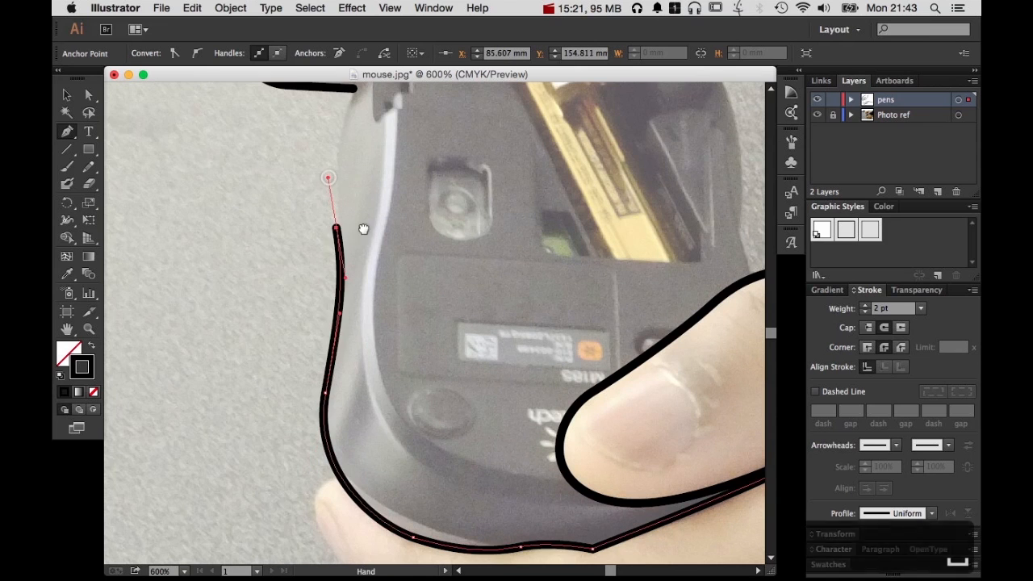
{"action": "scroll", "coordinate": [406, 289], "scroll_direction": "up", "scroll_amount": 5}
{"action": "left_click_drag", "start_coordinate": [359, 273], "coordinate": [383, 246]}
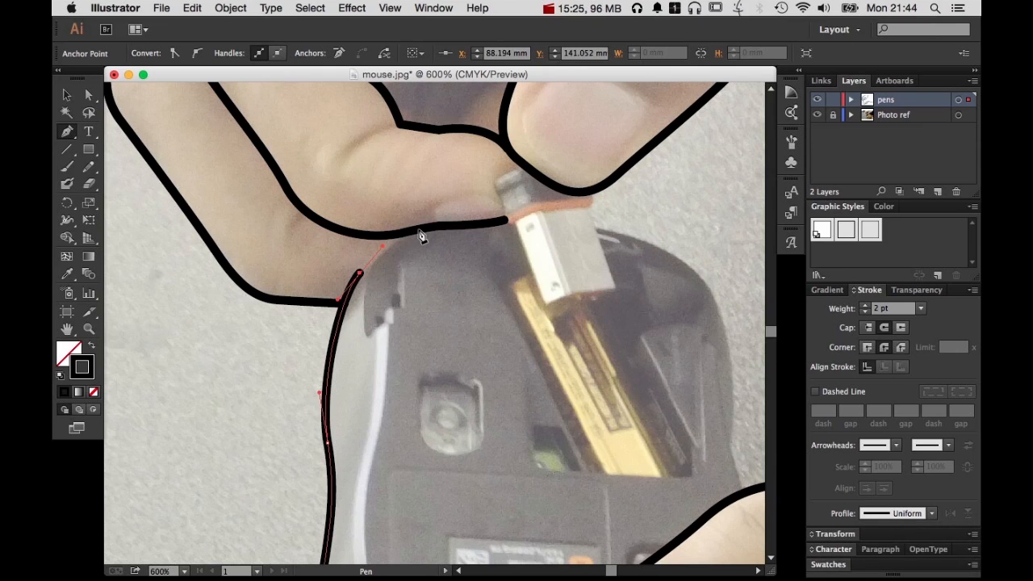
{"action": "left_click", "coordinate": [418, 231]}
Adjust the direction handles of the anchor at the mouse's upper-left corner with Direct Selection so the curve follows the photo
{"action": "key", "text": "a"}
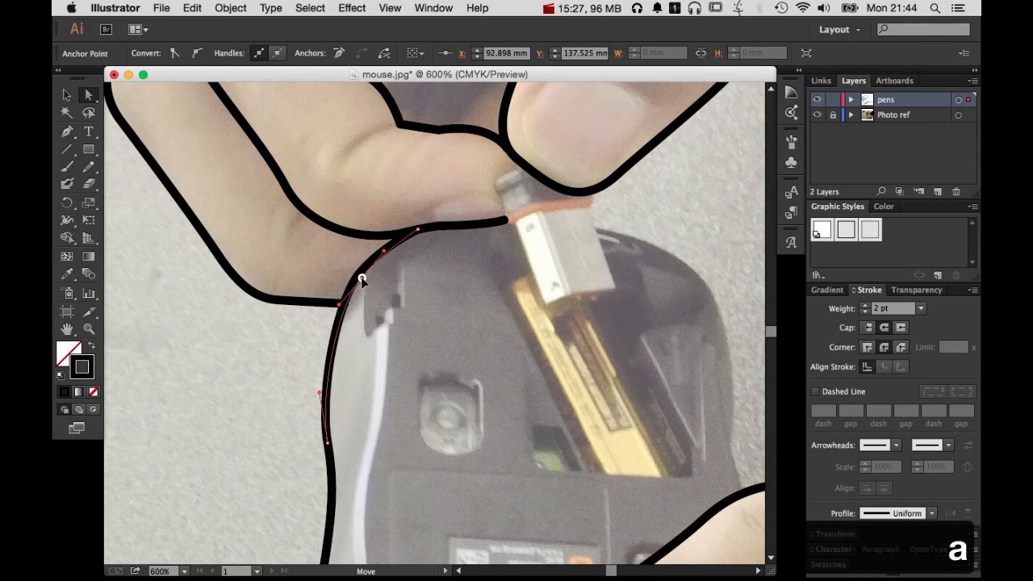
{"action": "left_click", "coordinate": [360, 277]}
{"action": "left_click_drag", "start_coordinate": [384, 252], "coordinate": [387, 240]}
{"action": "left_click", "coordinate": [385, 252]}
{"action": "left_click", "coordinate": [383, 255]}
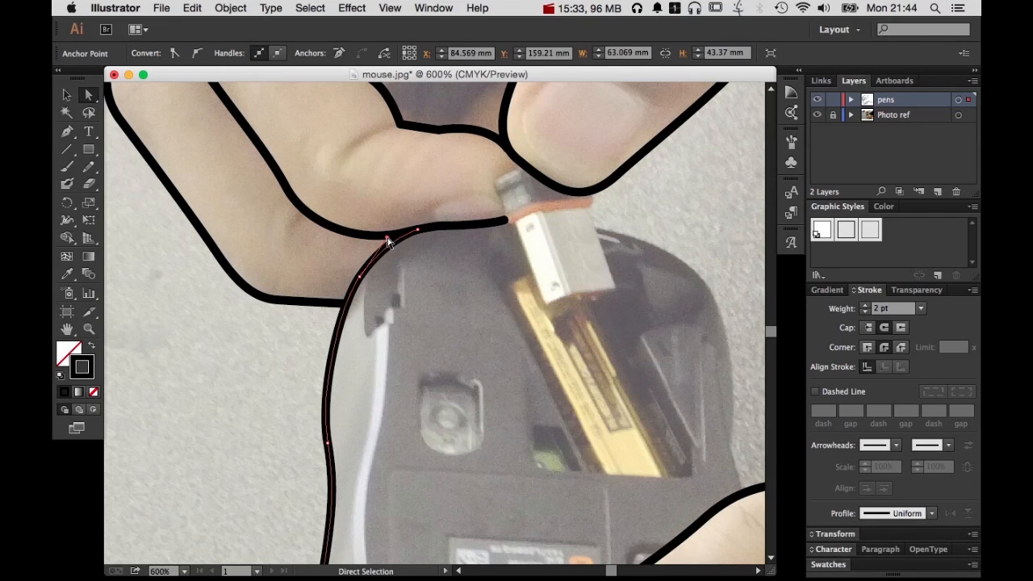
{"action": "left_click", "coordinate": [343, 305]}
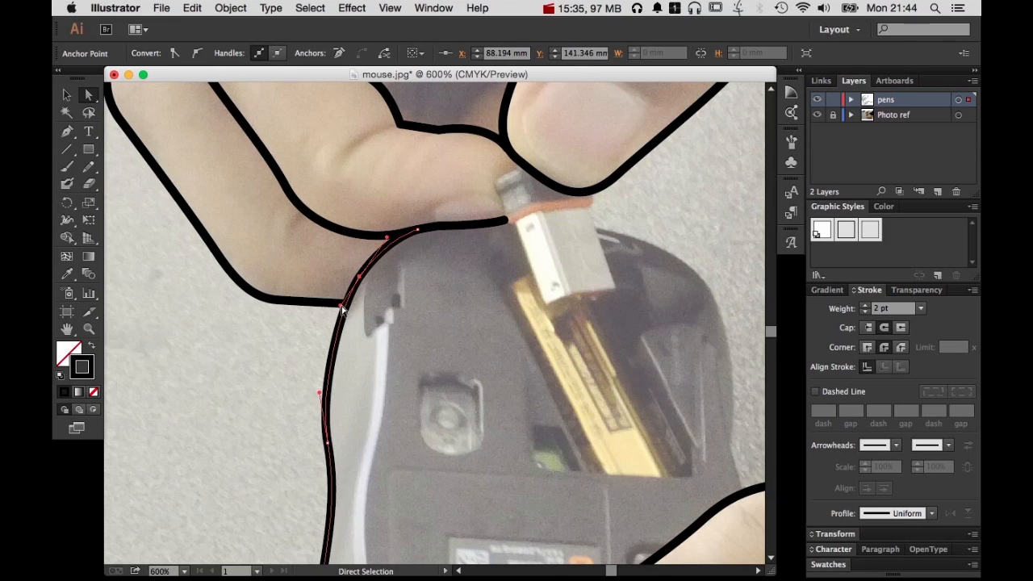
Extend the lower direction handle of the mouse's upper-left corner anchor down along the outer edge and deselect the path
{"action": "left_click_drag", "start_coordinate": [342, 307], "coordinate": [329, 322]}
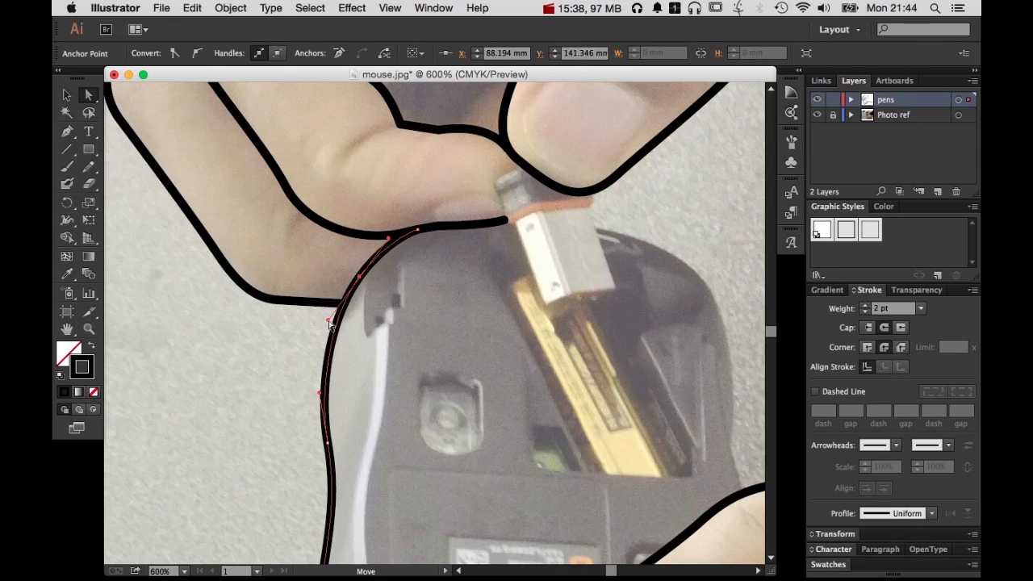
{"action": "left_click", "coordinate": [396, 428]}
Trace the mouse's upper-right edge with the Pen tool from the USB connector around the corner and down the right side, ending the path above the palm
{"action": "left_click_drag", "start_coordinate": [551, 418], "coordinate": [459, 366]}
{"action": "left_click", "coordinate": [69, 131]}
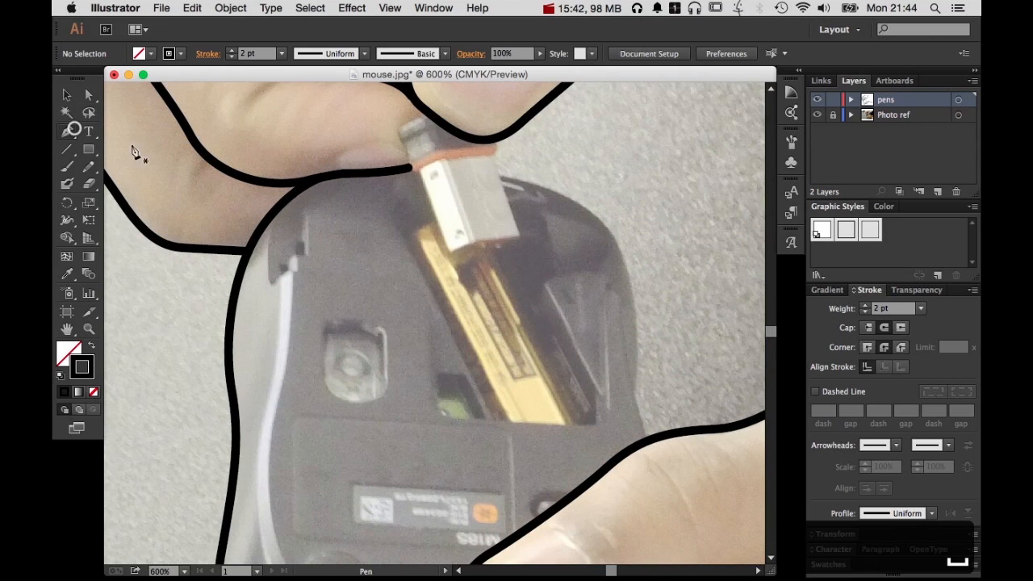
{"action": "key", "text": "super+equal"}
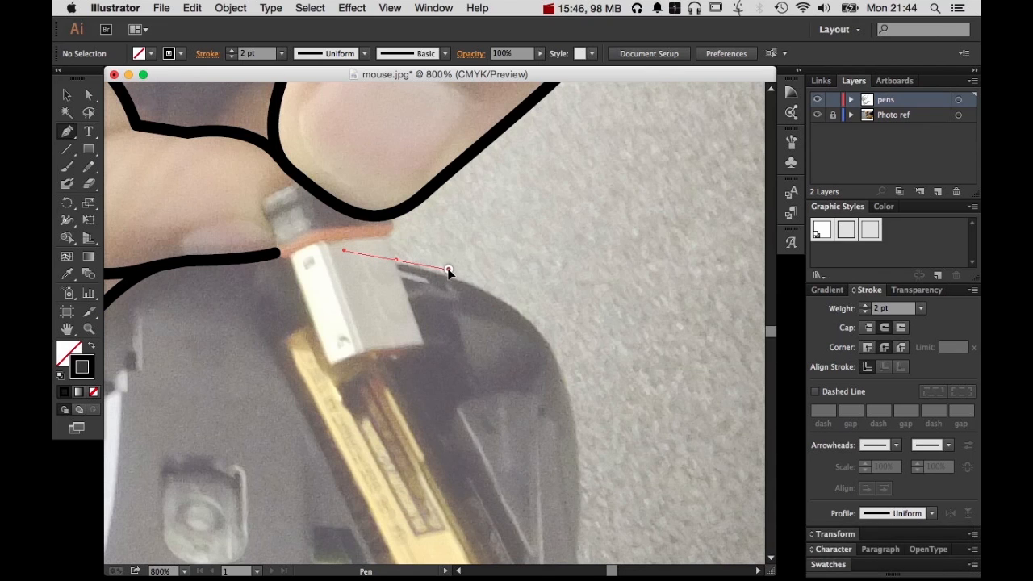
{"action": "left_click", "coordinate": [448, 271]}
{"action": "mouse_move", "coordinate": [509, 323]}
{"action": "left_mouse_down"}
{"action": "mouse_move", "coordinate": [520, 194]}
{"action": "mouse_move", "coordinate": [571, 253]}
{"action": "left_mouse_up"}
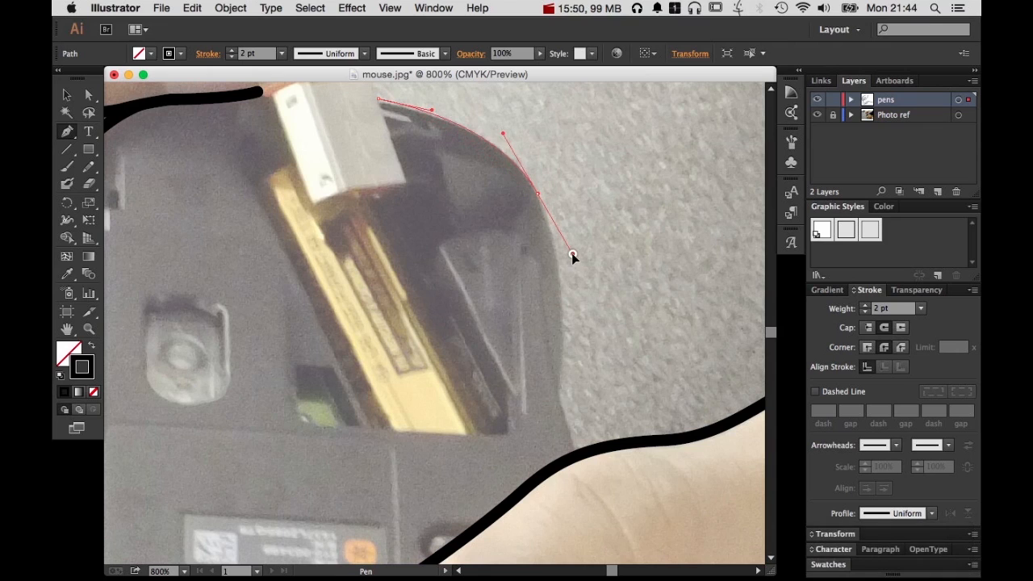
{"action": "left_click", "coordinate": [557, 392]}
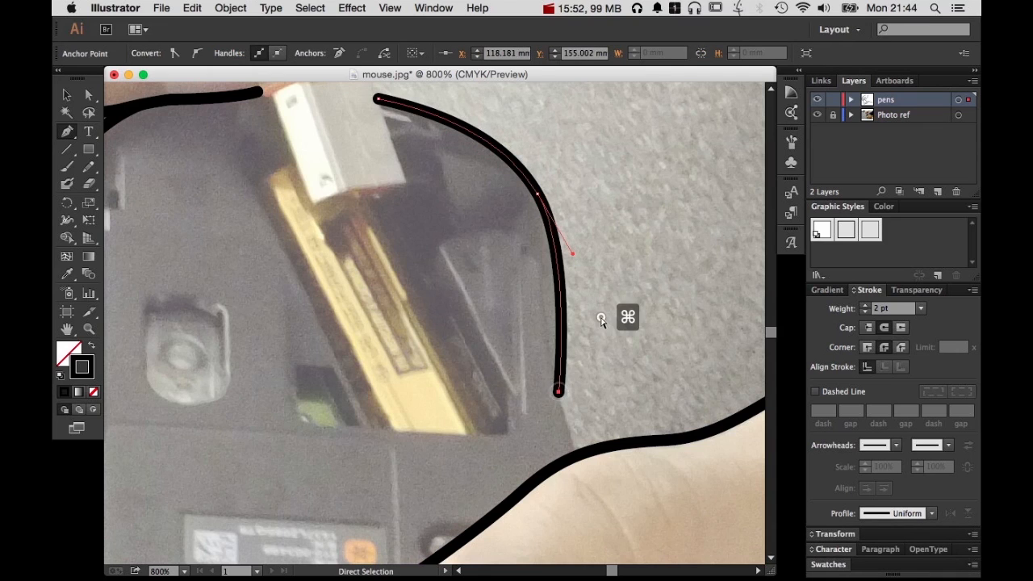
{"action": "left_click", "coordinate": [626, 315], "text": "super"}
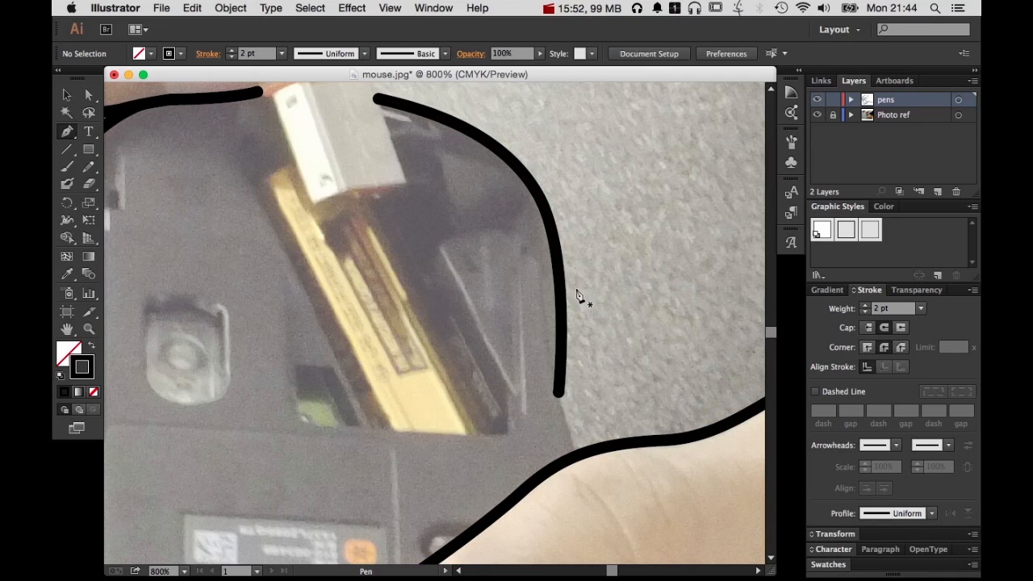
Draw a second path inside the mouse's right edge, with a short horizontal start that turns down and runs to the palm outline
{"action": "left_click", "coordinate": [515, 256]}
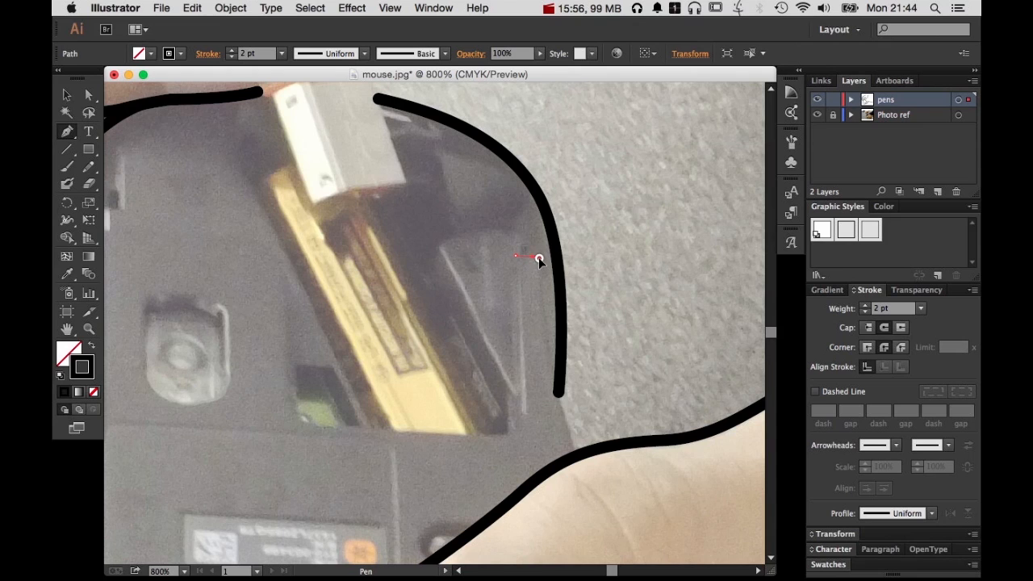
{"action": "left_click", "coordinate": [539, 258]}
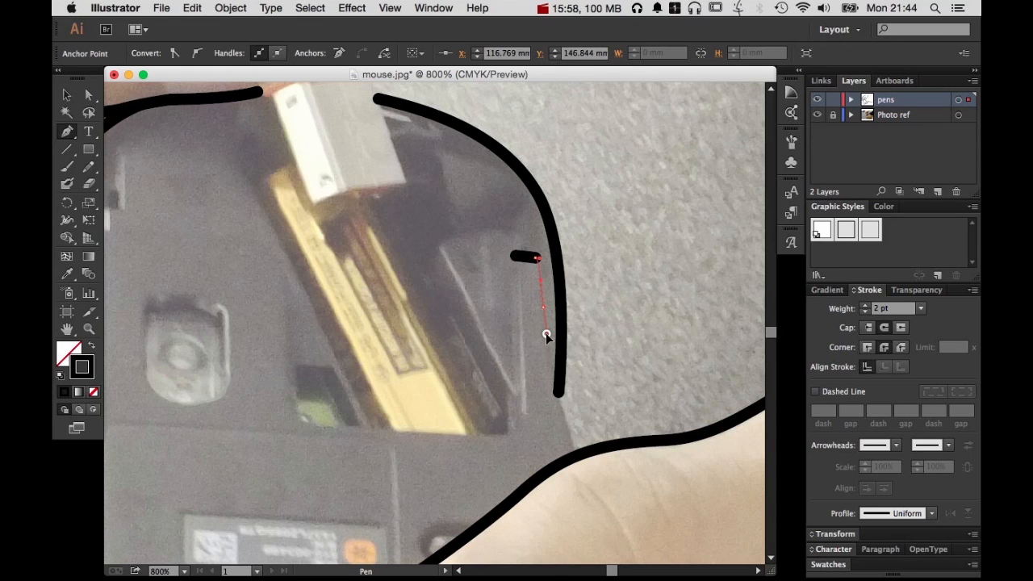
{"action": "left_click", "coordinate": [542, 308]}
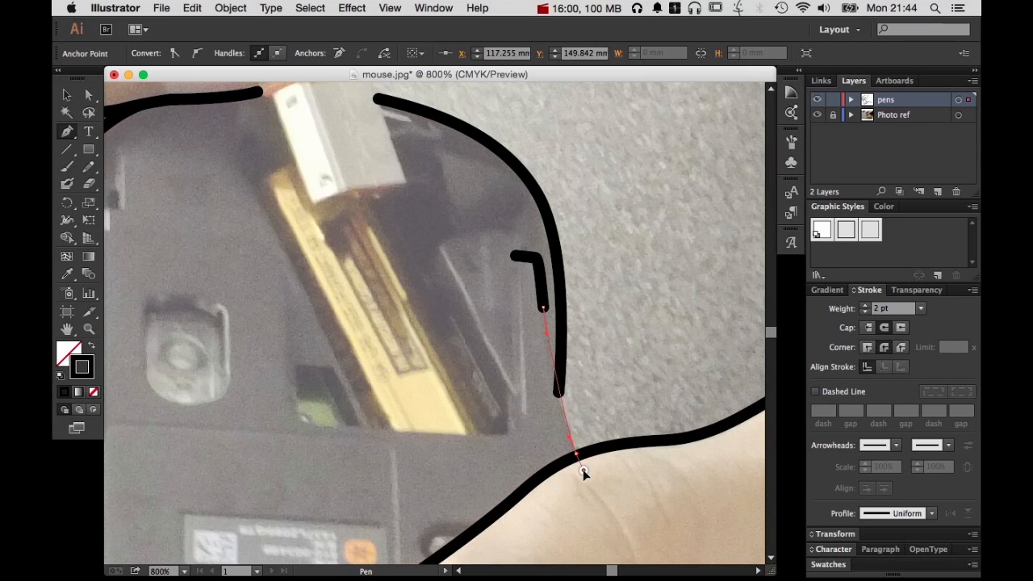
{"action": "left_click", "coordinate": [583, 469]}
{"action": "left_click", "coordinate": [641, 410], "text": "super"}
Move the lower end anchor of the mouse's outer right curve slightly up with Direct Selection so it meets the inner line
{"action": "key", "text": "a"}
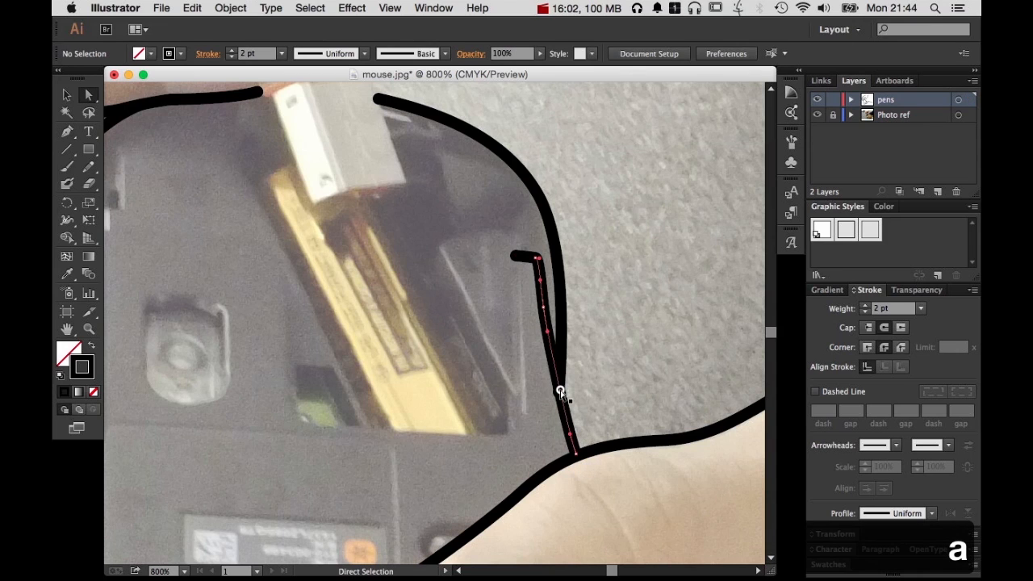
{"action": "left_click", "coordinate": [560, 393]}
{"action": "key", "text": "super+2"}
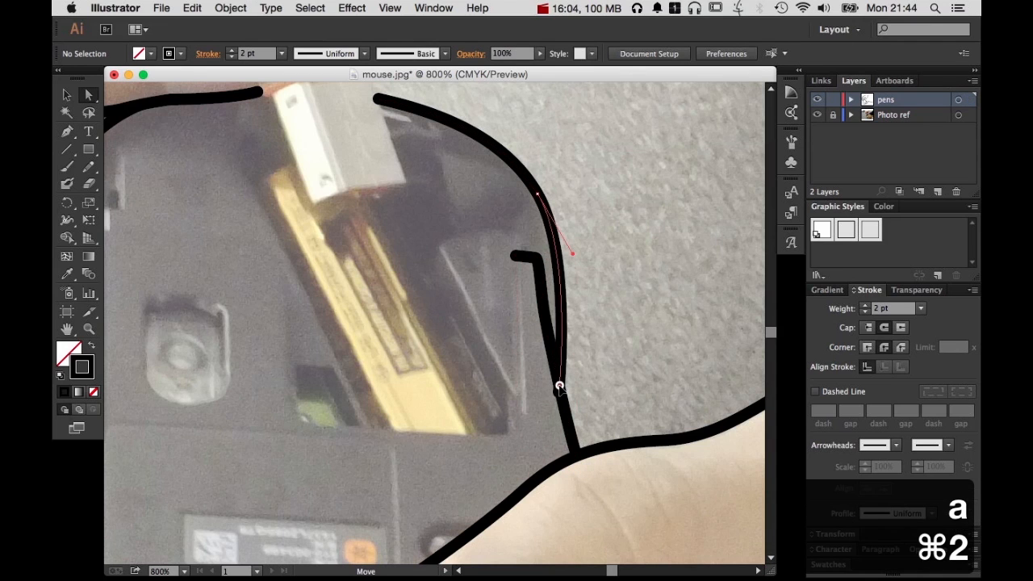
{"action": "left_click", "coordinate": [559, 387]}
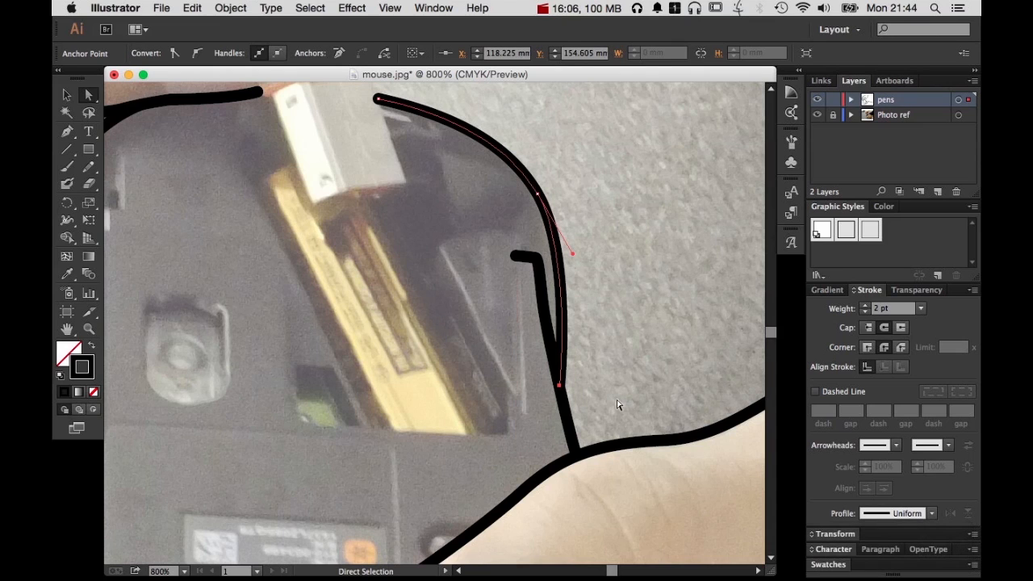
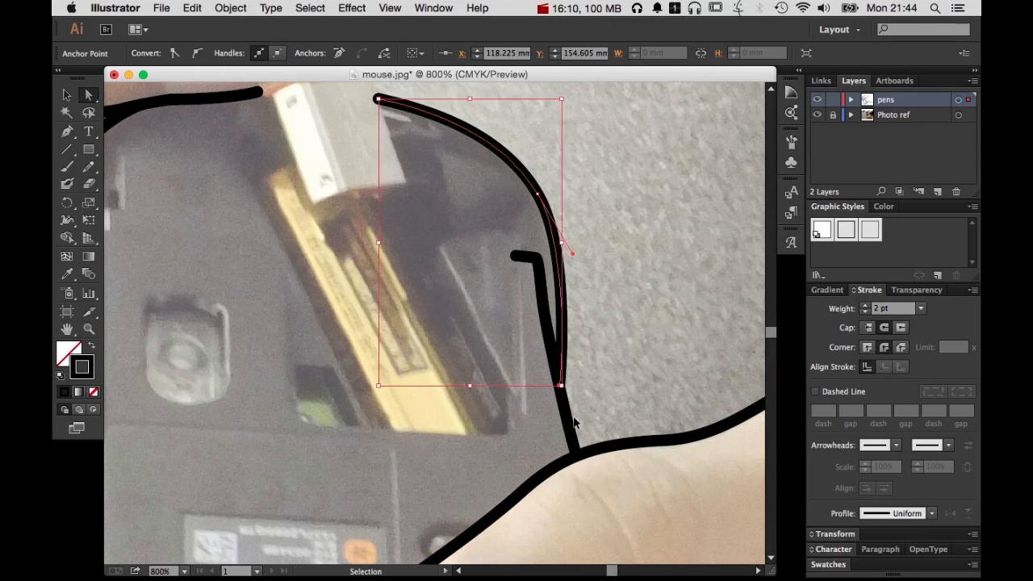
Undo the last two edits to the end anchor of the mouse's outer right curve
{"action": "key", "text": "super+z"}
{"action": "key", "text": "super+z"}
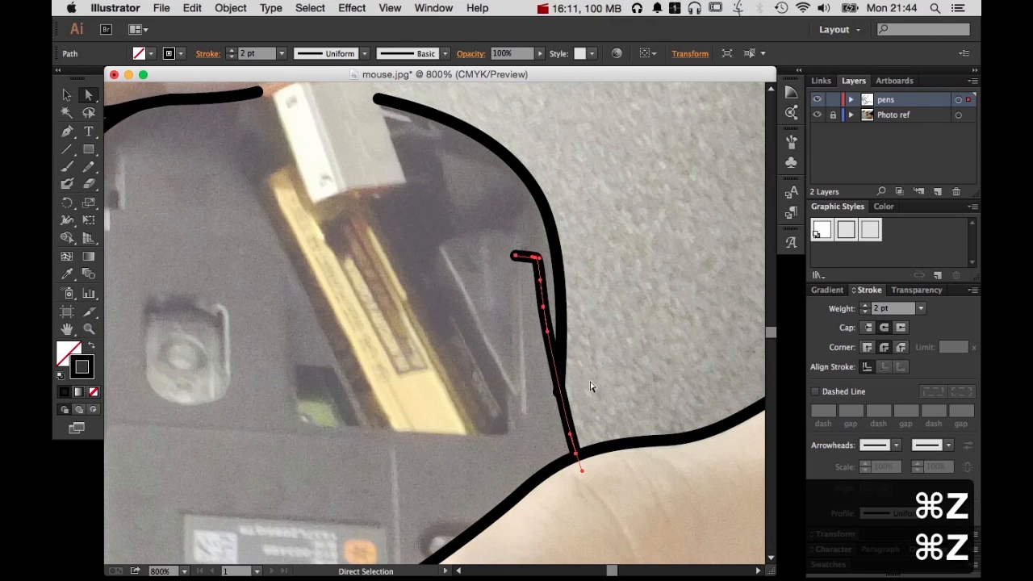
Try to select the lower end anchor of the mouse's outer right curve where it overlaps the inner line
{"action": "key", "text": "super+space"}
{"action": "left_click_drag", "start_coordinate": [542, 371], "coordinate": [618, 439]}
{"action": "key", "text": "space"}
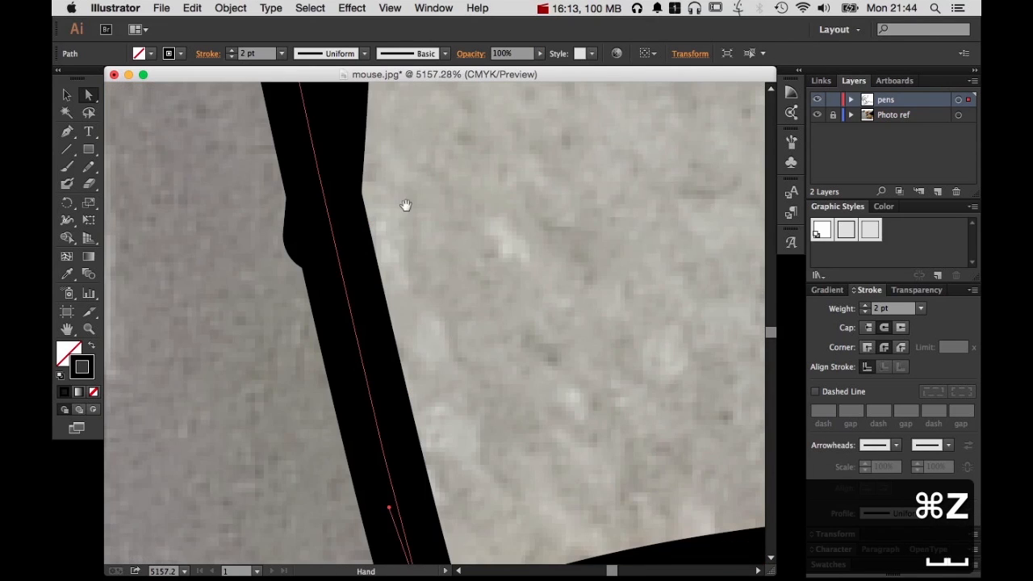
{"action": "left_click_drag", "start_coordinate": [407, 196], "coordinate": [618, 360]}
{"action": "key", "text": "super+alt+space"}
{"action": "left_click", "coordinate": [619, 360]}
{"action": "left_click", "coordinate": [337, 340]}
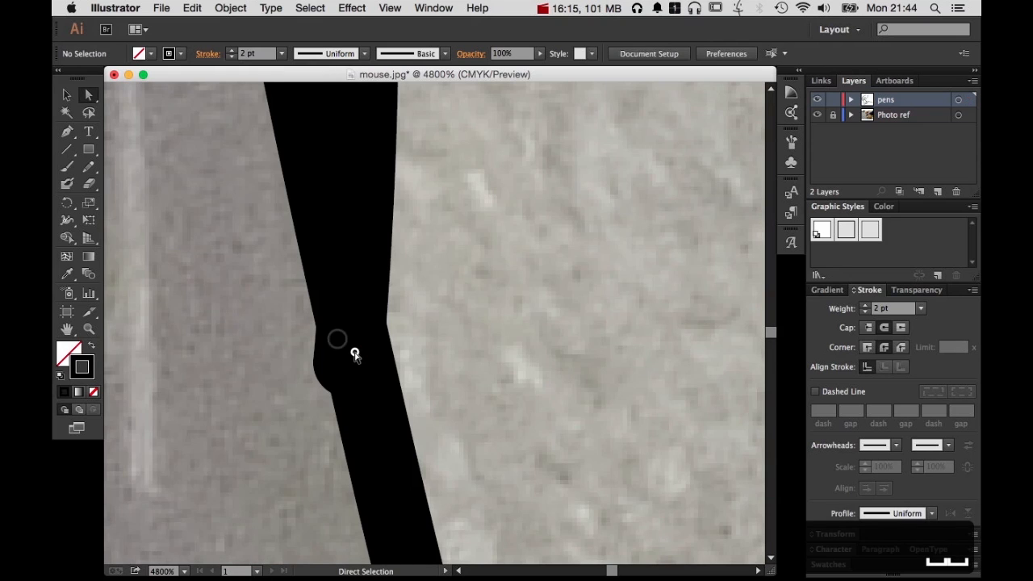
{"action": "left_click", "coordinate": [349, 352]}
{"action": "key", "text": "super+alt+space"}
{"action": "left_click", "coordinate": [464, 308]}
{"action": "left_click", "coordinate": [465, 308]}
{"action": "left_click", "coordinate": [465, 308]}
{"action": "left_click", "coordinate": [465, 308]}
{"action": "left_click", "coordinate": [464, 308]}
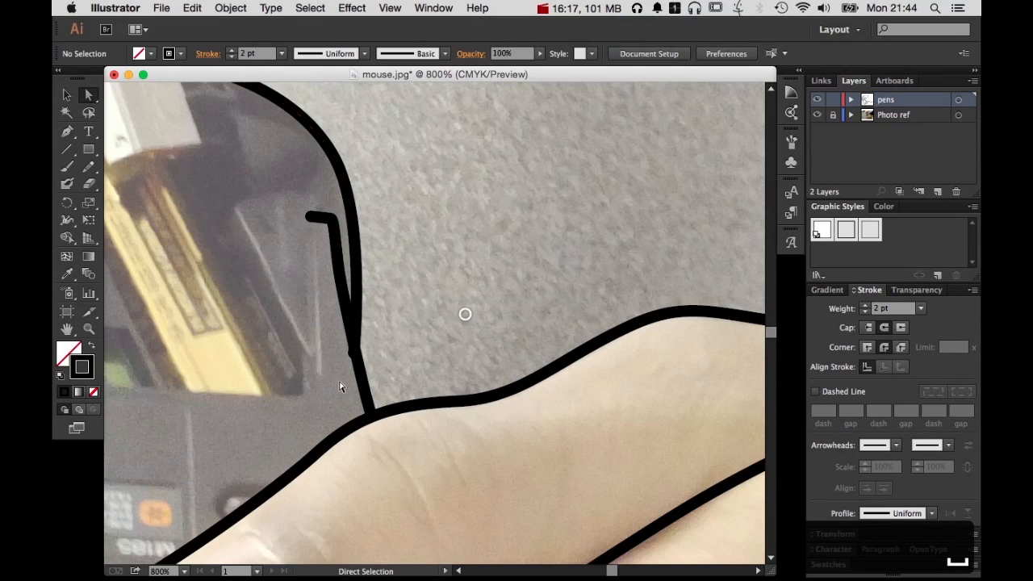
{"action": "left_click", "coordinate": [353, 351]}
{"action": "left_click", "coordinate": [398, 384]}
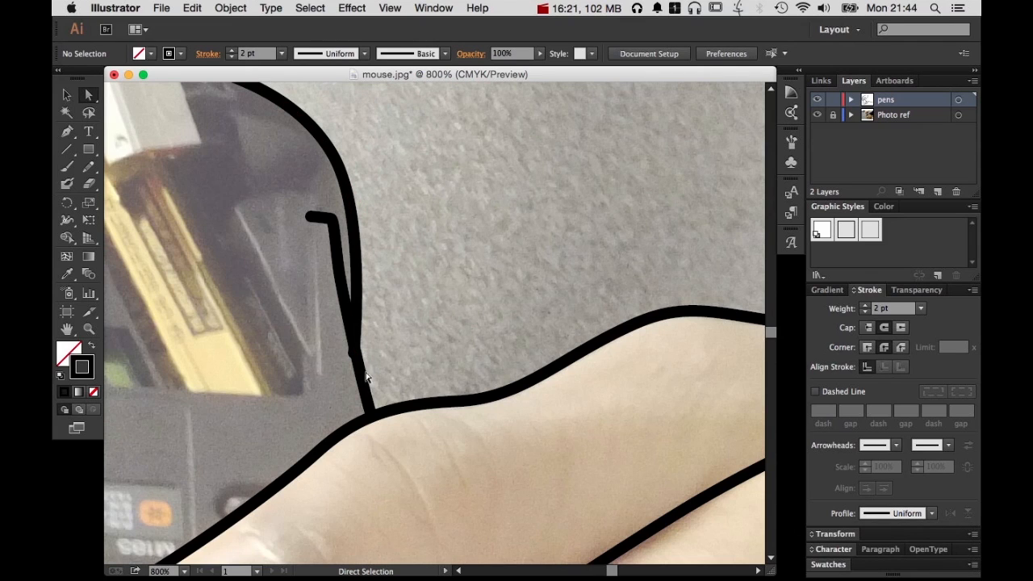
Select the inner right-edge path of the mouse and lock it
{"action": "left_click", "coordinate": [363, 381]}
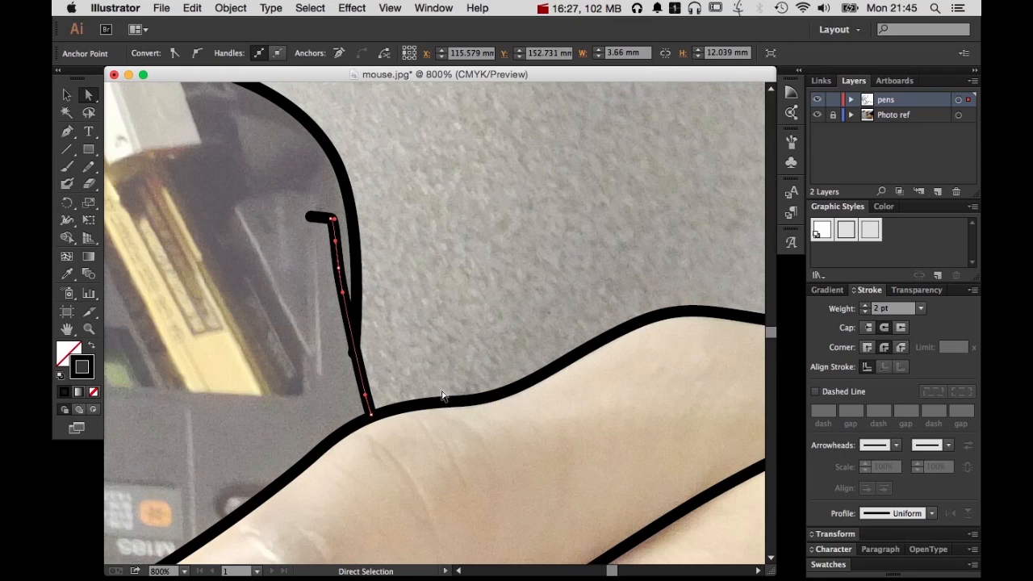
{"action": "key", "text": "v"}
{"action": "key", "text": "super+2"}
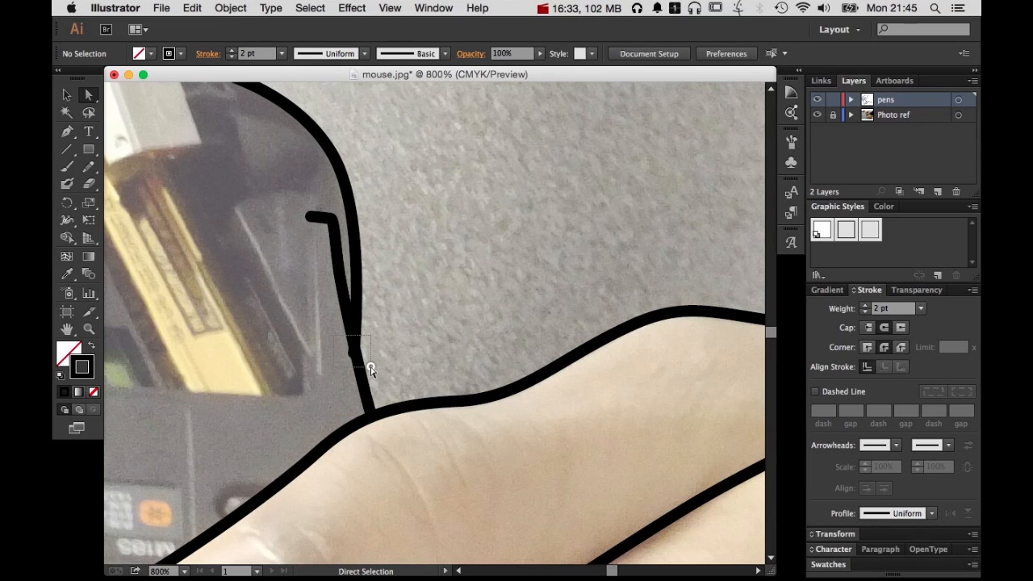
Adjust the lower end anchor of the mouse's outer right curve to meet the inner line, then unlock all paths and deselect
{"action": "left_click_drag", "start_coordinate": [368, 367], "coordinate": [355, 351]}
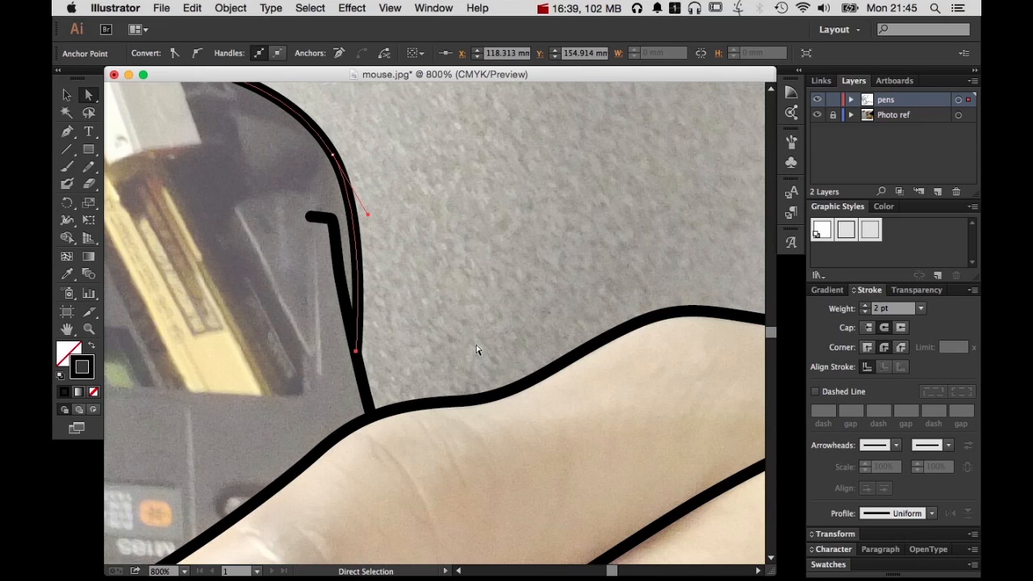
{"action": "key", "text": "v"}
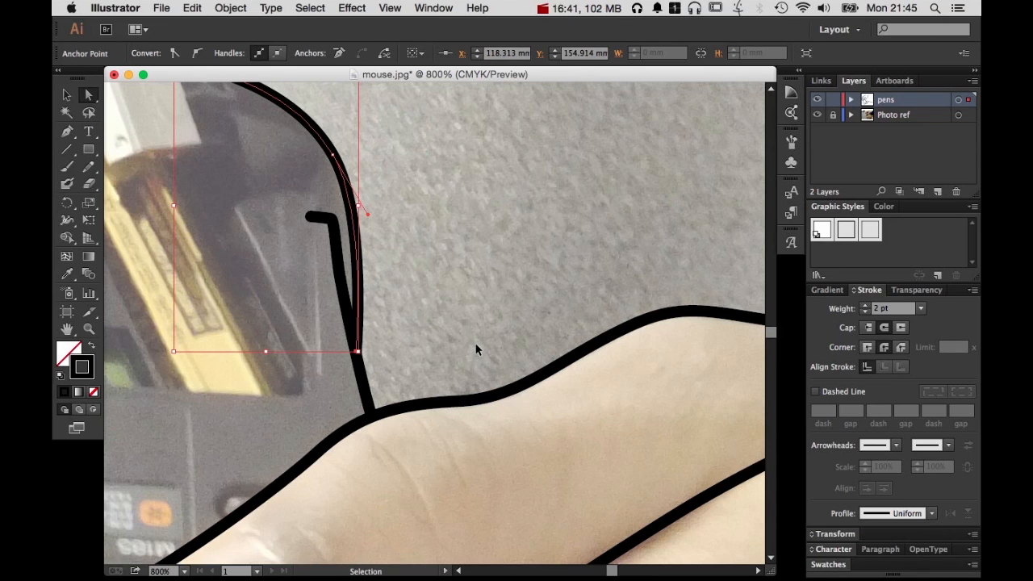
{"action": "key", "text": "super+alt+2"}
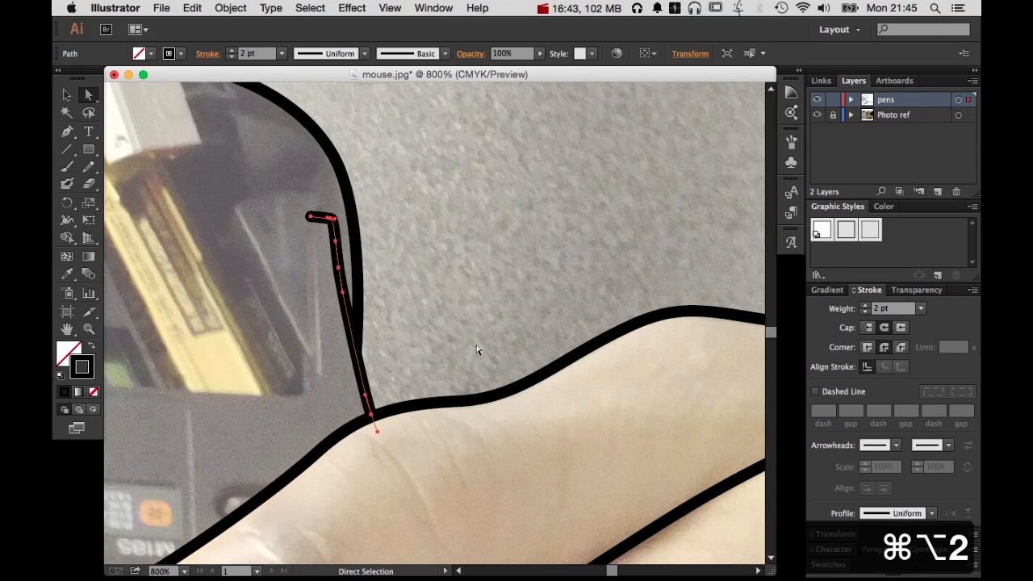
{"action": "left_click", "coordinate": [476, 348]}
Draw a curved Pen path inside the mouse's lower-left edge, from the outer outline to the lower edge above the finger
{"action": "key", "text": "space"}
{"action": "left_click_drag", "start_coordinate": [372, 489], "coordinate": [565, 402]}
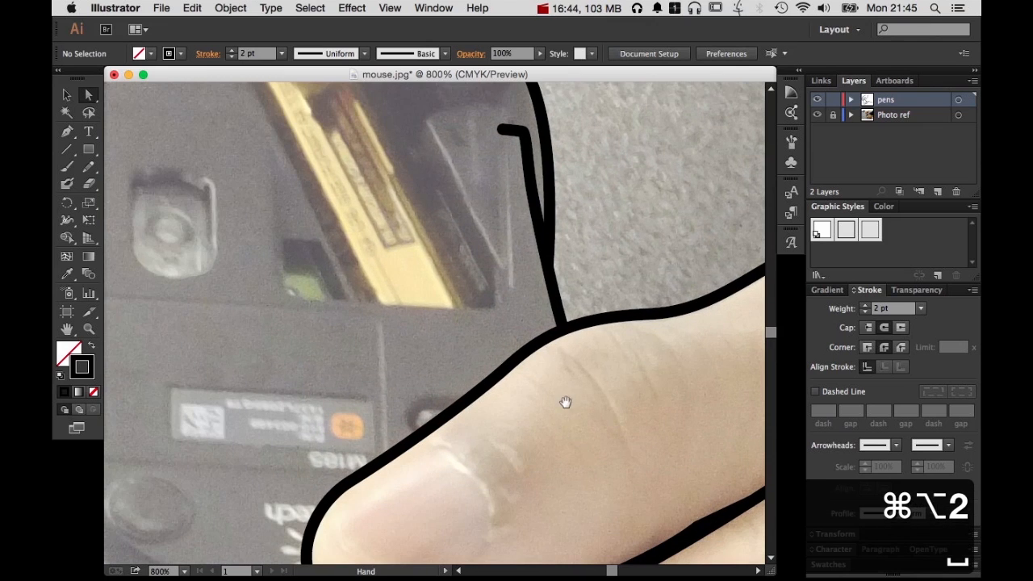
{"action": "left_click", "coordinate": [530, 191]}
{"action": "key", "text": "space"}
{"action": "left_click_drag", "start_coordinate": [442, 439], "coordinate": [574, 391]}
{"action": "left_click", "coordinate": [487, 282]}
{"action": "key", "text": "space"}
{"action": "left_click", "coordinate": [68, 136]}
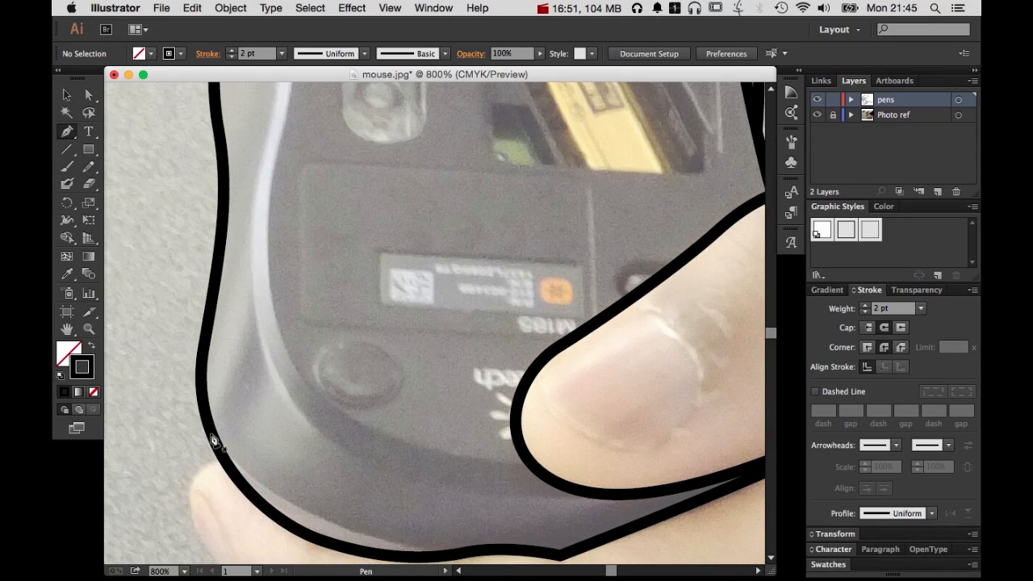
{"action": "left_click", "coordinate": [221, 454]}
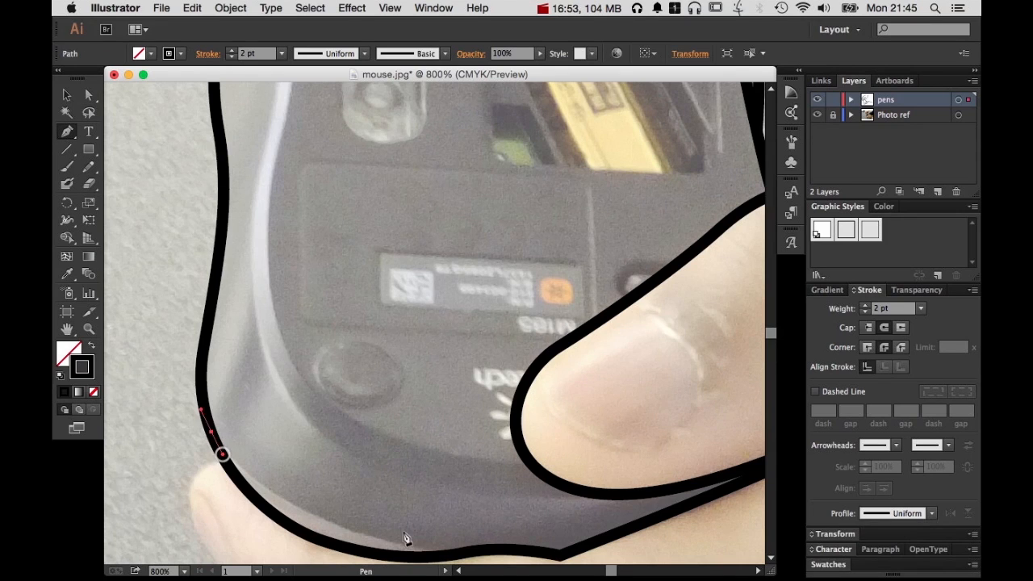
{"action": "left_click_drag", "start_coordinate": [470, 555], "coordinate": [637, 238]}
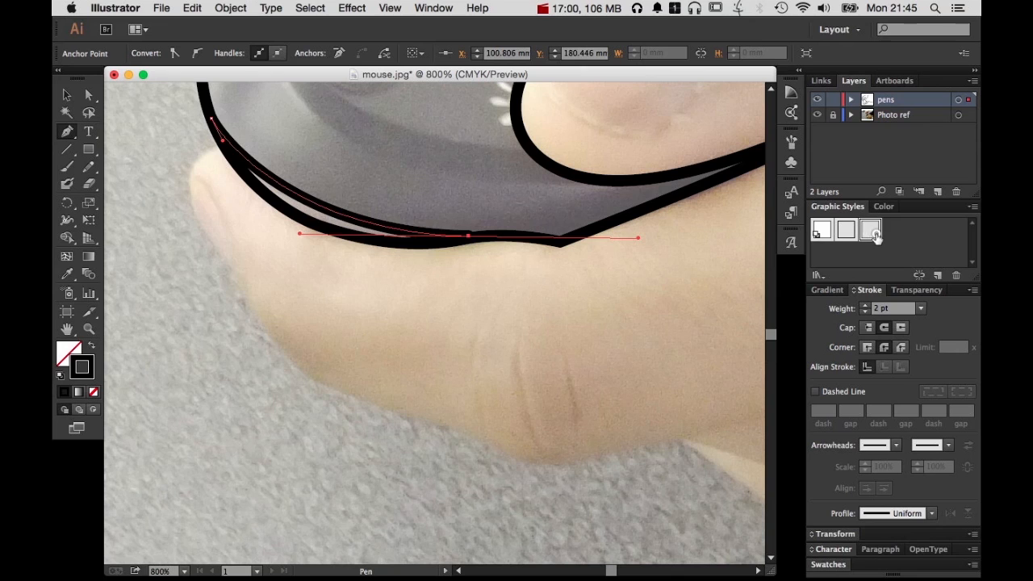
{"action": "left_click", "coordinate": [657, 322], "text": "super"}
{"action": "left_click", "coordinate": [247, 173], "text": "super"}
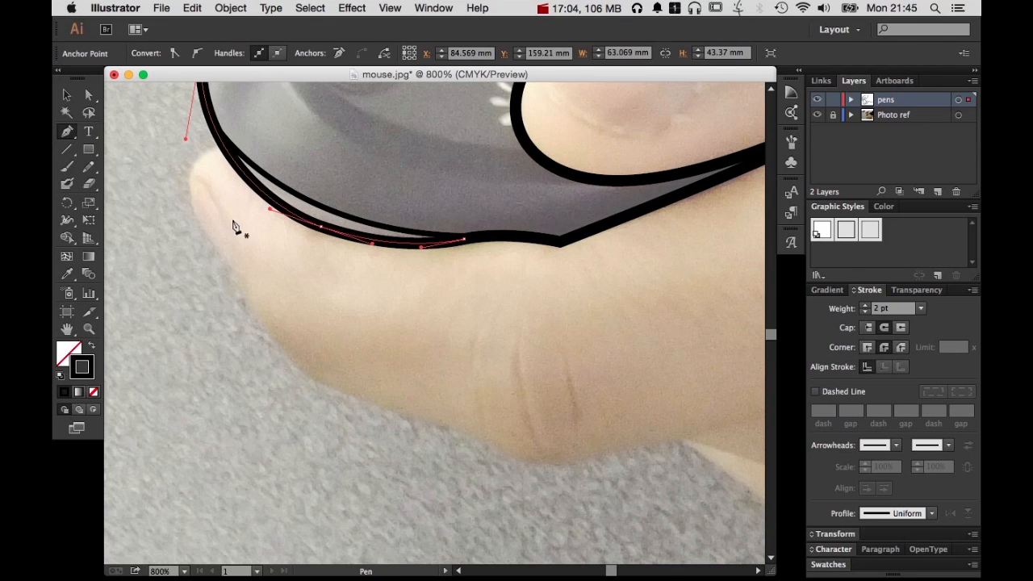
{"action": "left_click", "coordinate": [266, 250], "text": "super"}
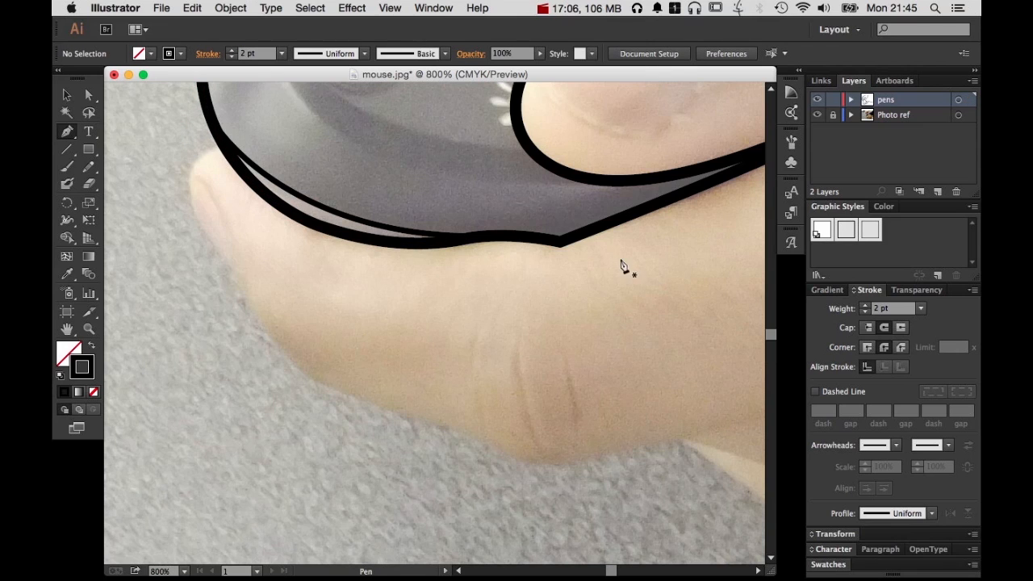
{"action": "left_click", "coordinate": [302, 212], "text": "super"}
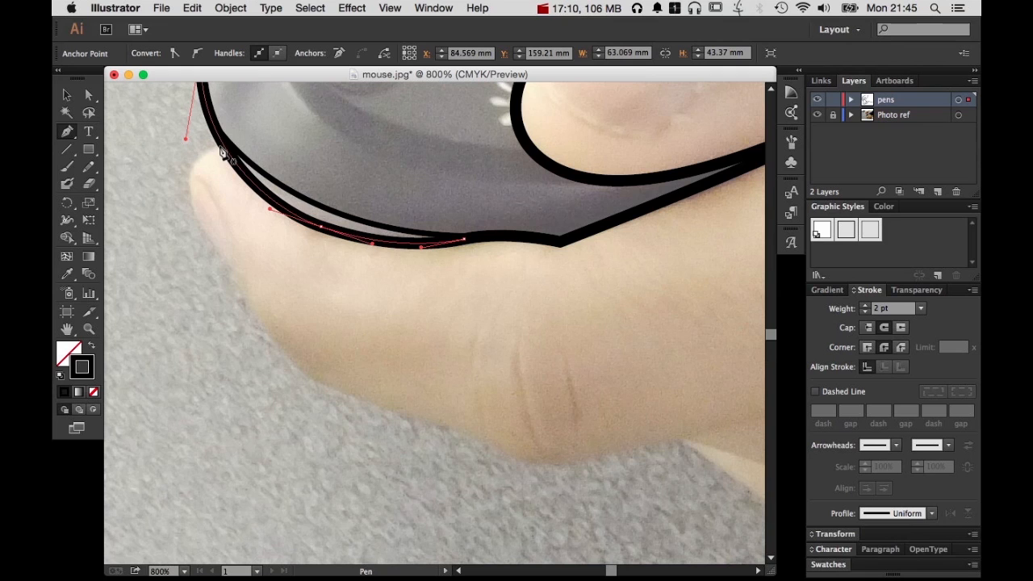
{"action": "scroll", "coordinate": [287, 232], "scroll_direction": "left", "scroll_amount": 4}
{"action": "scroll", "coordinate": [287, 232], "scroll_direction": "up", "scroll_amount": 3}
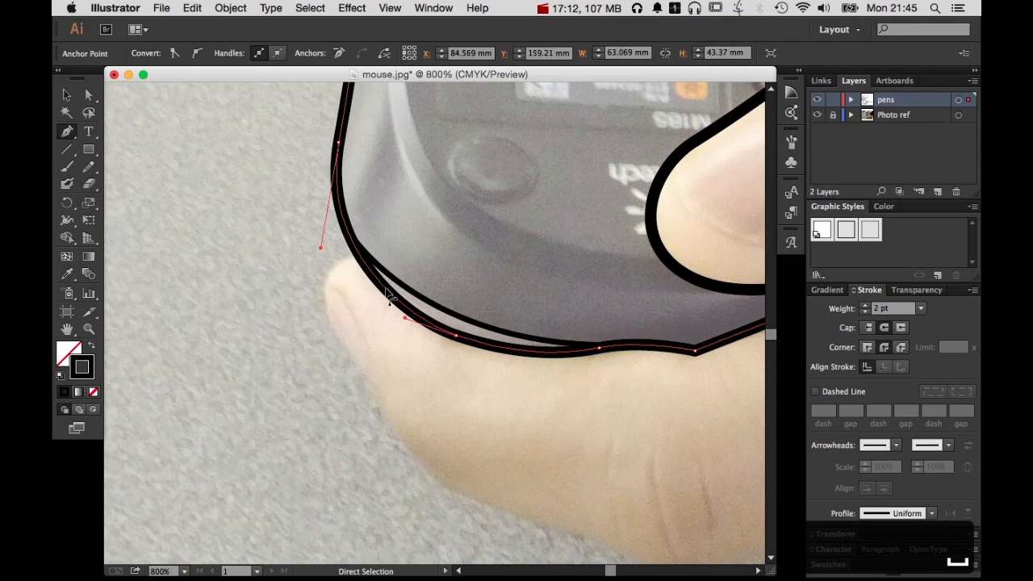
{"action": "left_click", "coordinate": [451, 317], "text": "super"}
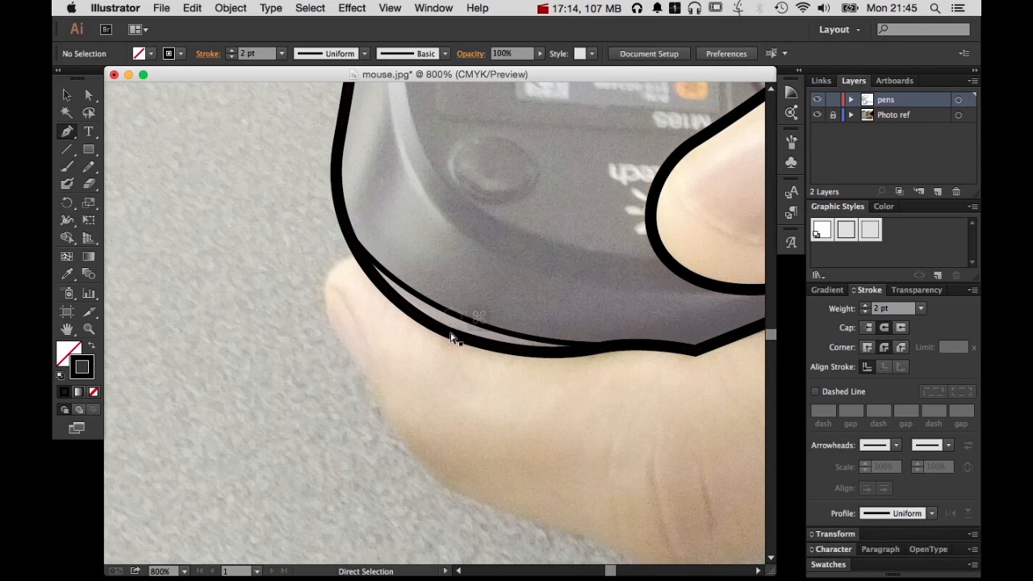
{"action": "left_click", "coordinate": [455, 335], "text": "super"}
Trace the lowest fingertip with a new Pen path from the mouse outline around the tip and down the finger's outer edge
{"action": "left_click", "coordinate": [358, 258]}
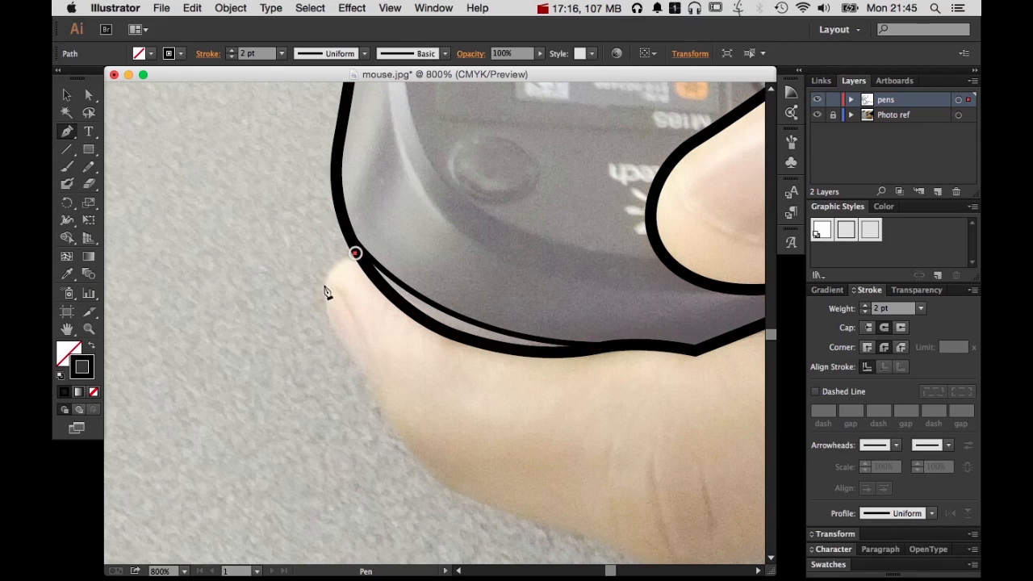
{"action": "mouse_move", "coordinate": [323, 300]}
{"action": "left_mouse_down"}
{"action": "mouse_move", "coordinate": [323, 331]}
{"action": "mouse_move", "coordinate": [328, 320]}
{"action": "left_mouse_up"}
{"action": "key", "text": "alt"}
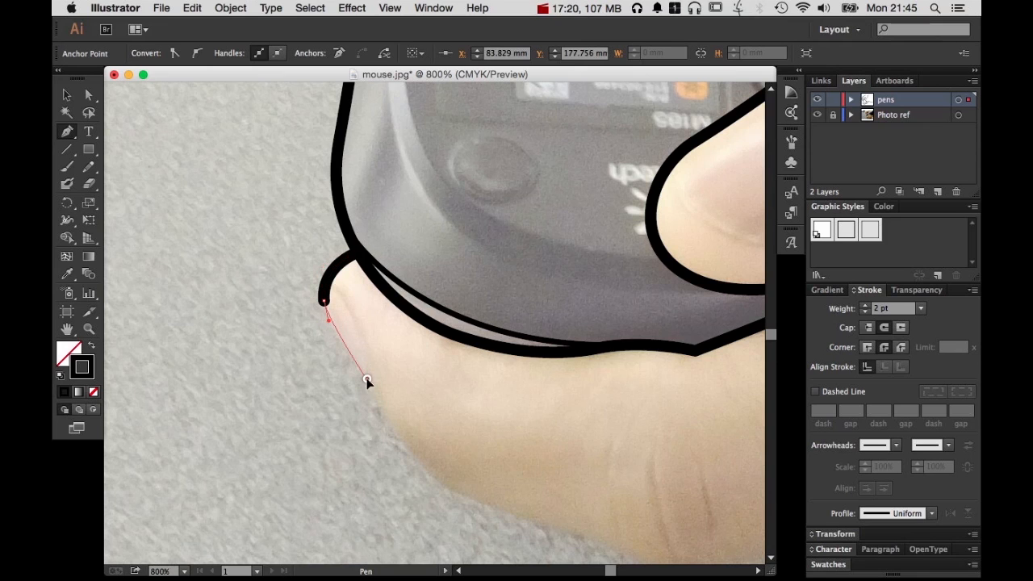
{"action": "left_click_drag", "start_coordinate": [366, 378], "coordinate": [373, 388]}
{"action": "left_click_drag", "start_coordinate": [434, 476], "coordinate": [470, 502]}
{"action": "scroll", "coordinate": [404, 363], "scroll_direction": "right", "scroll_amount": 5}
{"action": "scroll", "coordinate": [403, 363], "scroll_direction": "down", "scroll_amount": 3}
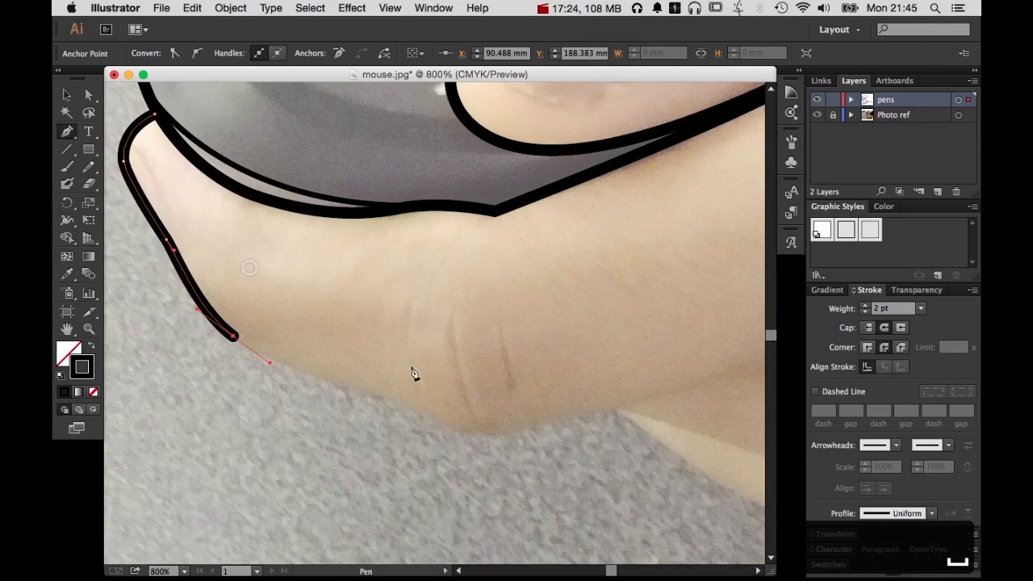
Continue the finger path along its underside past the knuckle into the palm and end the path there
{"action": "left_click_drag", "start_coordinate": [422, 420], "coordinate": [446, 431]}
{"action": "mouse_move", "coordinate": [557, 421]}
{"action": "left_mouse_down"}
{"action": "mouse_move", "coordinate": [600, 412]}
{"action": "mouse_move", "coordinate": [311, 458]}
{"action": "left_mouse_up"}
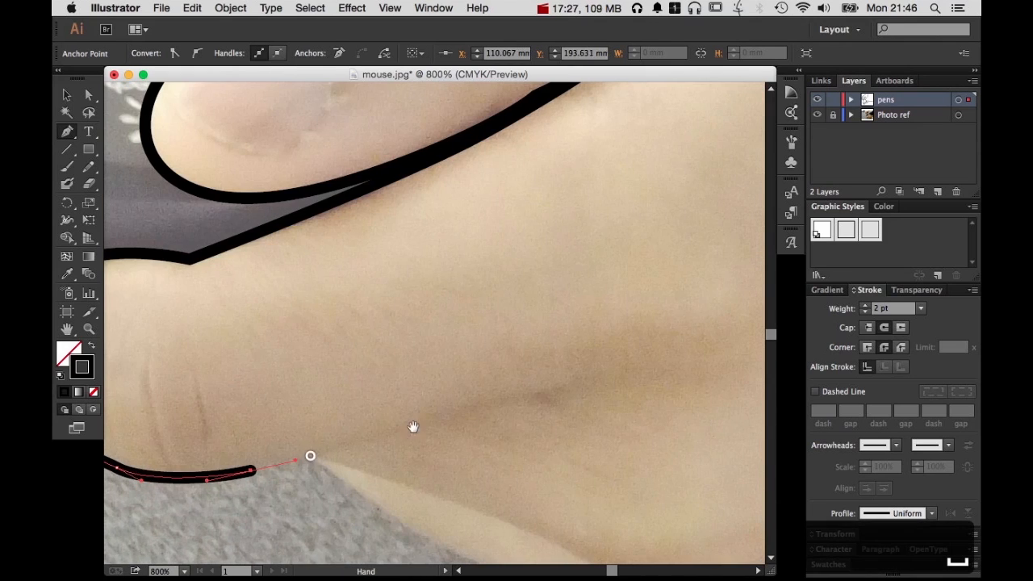
{"action": "left_click_drag", "start_coordinate": [624, 375], "coordinate": [625, 375]}
{"action": "left_click", "coordinate": [621, 430], "text": "super"}
Draw a separate curved path from the finger's underside along the upper fold of the finger behind it
{"action": "left_click", "coordinate": [576, 390], "text": "alt+super"}
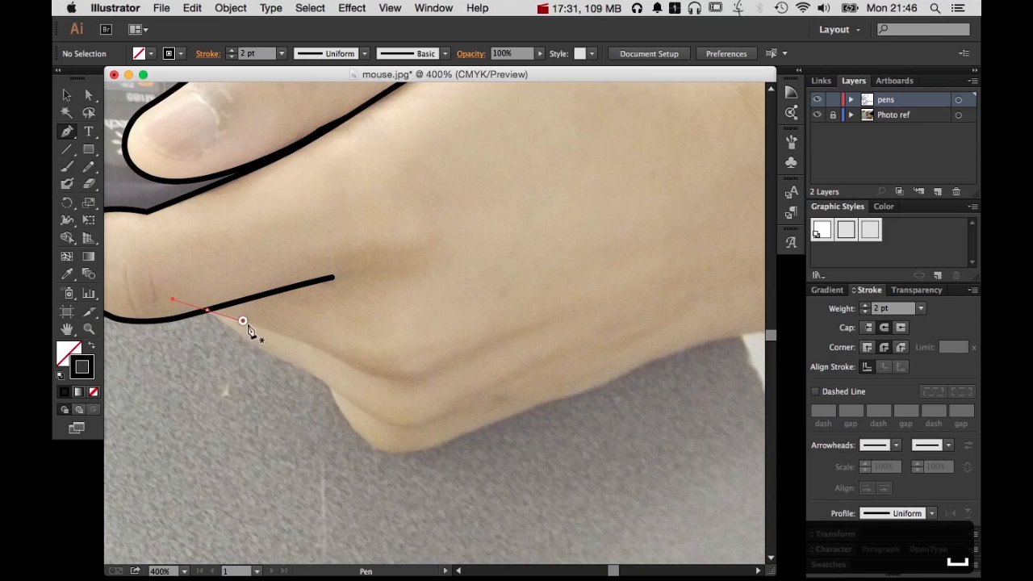
{"action": "left_click_drag", "start_coordinate": [243, 320], "coordinate": [243, 320]}
{"action": "left_click", "coordinate": [367, 373]}
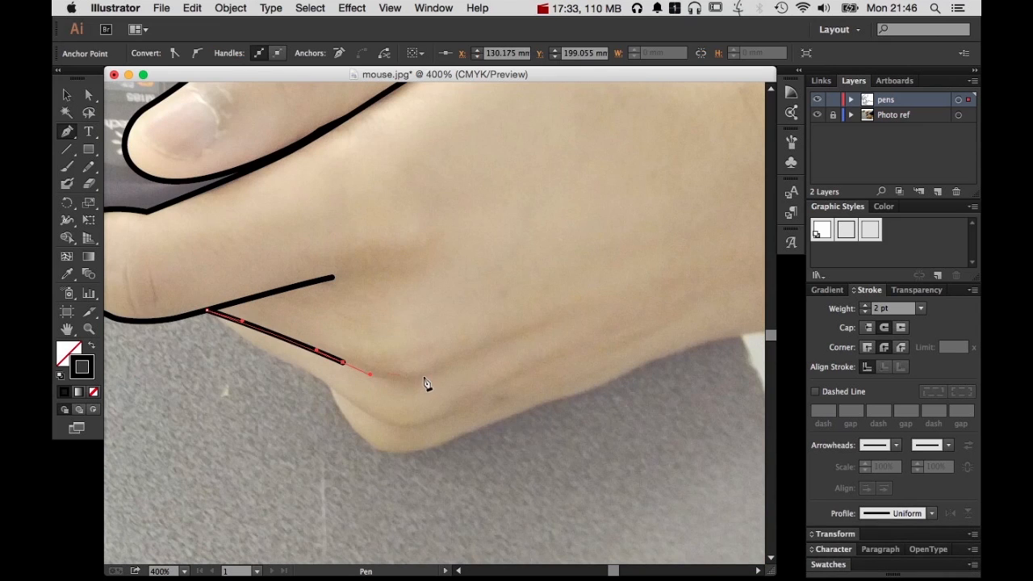
{"action": "left_click_drag", "start_coordinate": [423, 376], "coordinate": [445, 373]}
{"action": "left_click", "coordinate": [468, 392], "text": "super"}
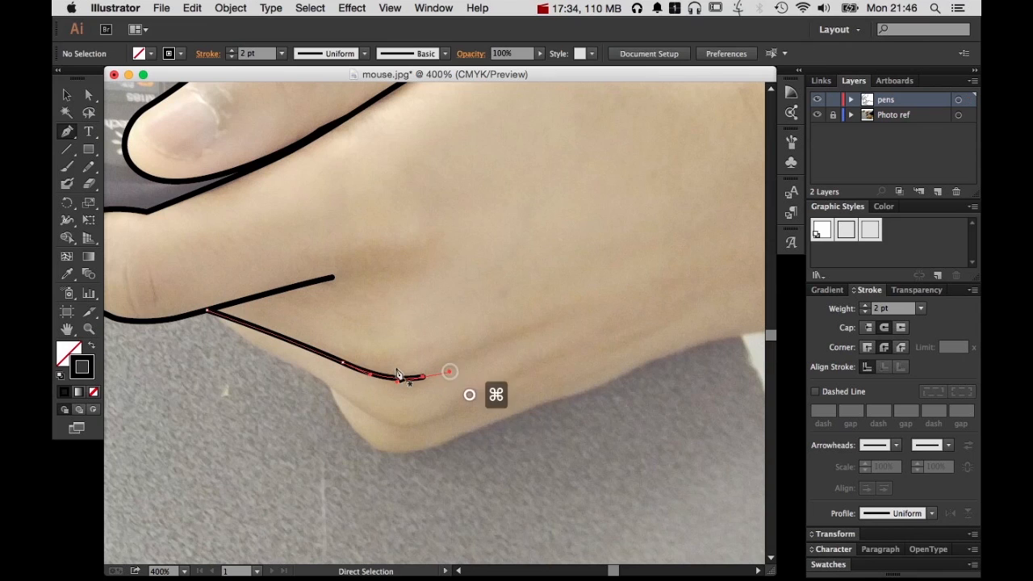
Draw a second curved path below the first fold, from the same starting point along the next finger's edge
{"action": "left_click", "coordinate": [215, 315]}
{"action": "left_click", "coordinate": [332, 385]}
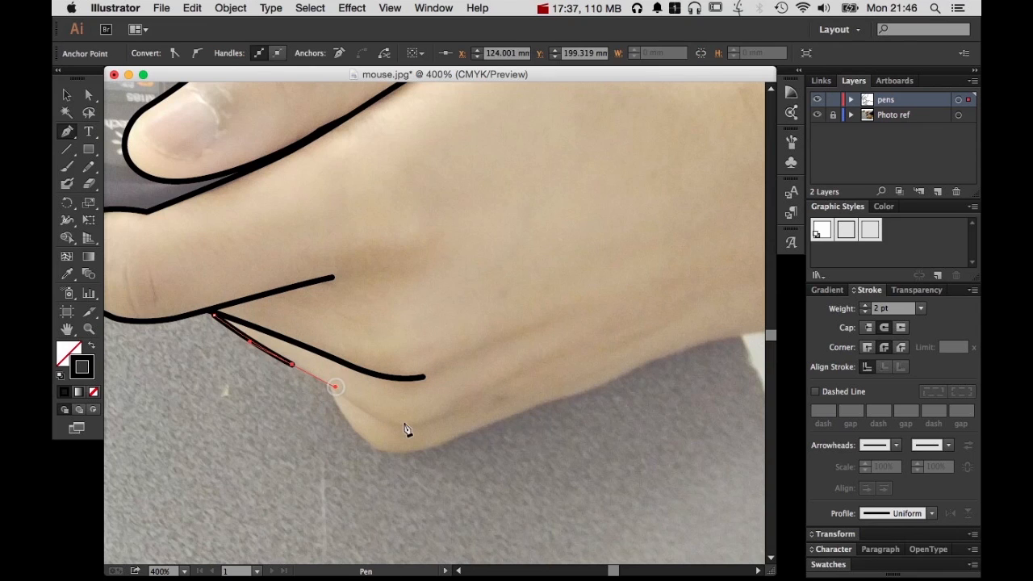
{"action": "left_click", "coordinate": [424, 418]}
{"action": "left_click_drag", "start_coordinate": [461, 405], "coordinate": [461, 407]}
{"action": "left_click", "coordinate": [470, 438], "text": "super"}
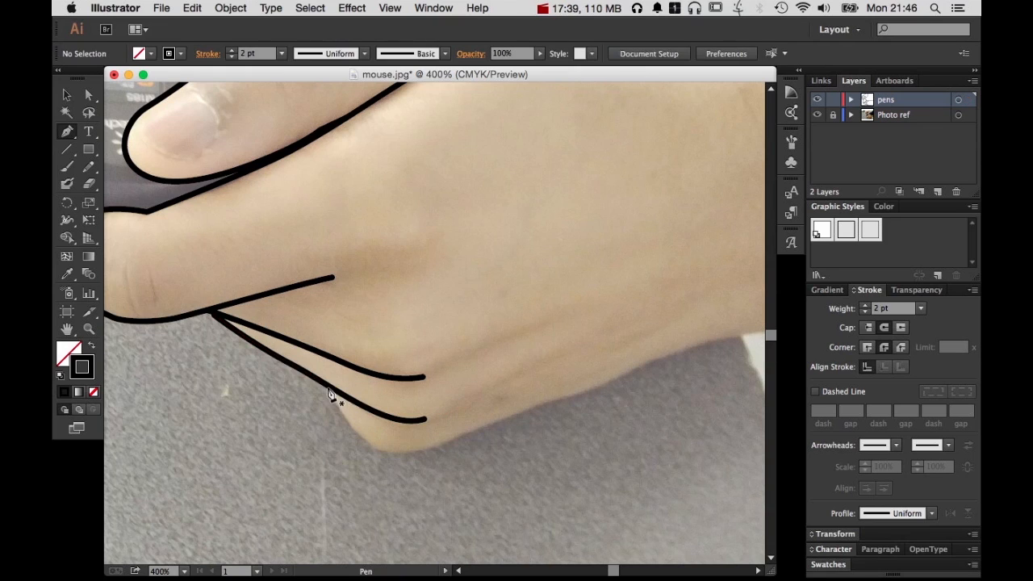
Trace the lower edge of the hand around the last knuckle and along the wrist and forearm to the photo's right edge
{"action": "left_click", "coordinate": [342, 410]}
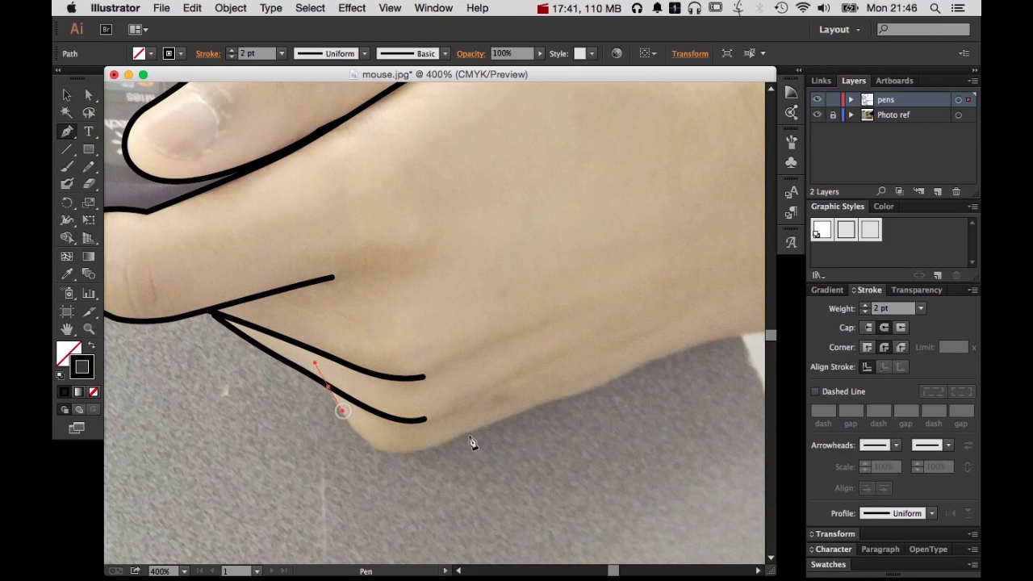
{"action": "left_click_drag", "start_coordinate": [436, 445], "coordinate": [516, 413]}
{"action": "key", "text": "space"}
{"action": "left_click_drag", "start_coordinate": [614, 386], "coordinate": [441, 436]}
{"action": "mouse_move", "coordinate": [536, 389]}
{"action": "left_mouse_down"}
{"action": "mouse_move", "coordinate": [697, 369]}
{"action": "mouse_move", "coordinate": [518, 392]}
{"action": "left_mouse_up"}
{"action": "key", "text": "space"}
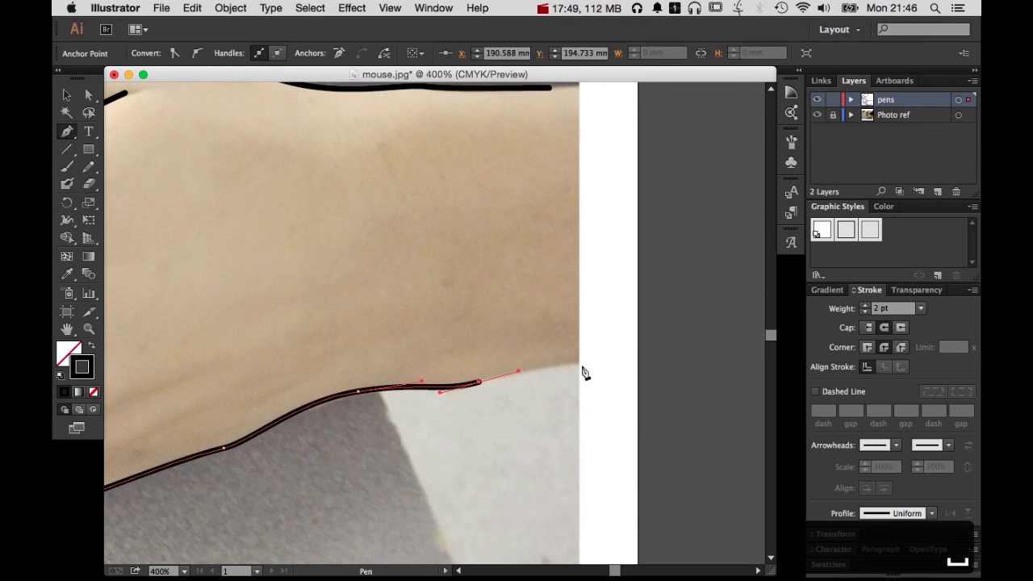
{"action": "left_click_drag", "start_coordinate": [579, 363], "coordinate": [597, 363]}
{"action": "left_click", "coordinate": [576, 410], "text": "super"}
Draw a short curved path along the lower edge of the dark notch at the mouse's upper-left corner and end it
{"action": "key", "text": "space"}
{"action": "left_click", "coordinate": [368, 304], "text": "alt+super"}
{"action": "left_click", "coordinate": [369, 304], "text": "alt+super"}
{"action": "left_click_drag", "start_coordinate": [340, 329], "coordinate": [568, 350]}
{"action": "mouse_move", "coordinate": [514, 194]}
{"action": "left_mouse_down"}
{"action": "mouse_move", "coordinate": [669, 377]}
{"action": "mouse_move", "coordinate": [551, 312]}
{"action": "left_mouse_up"}
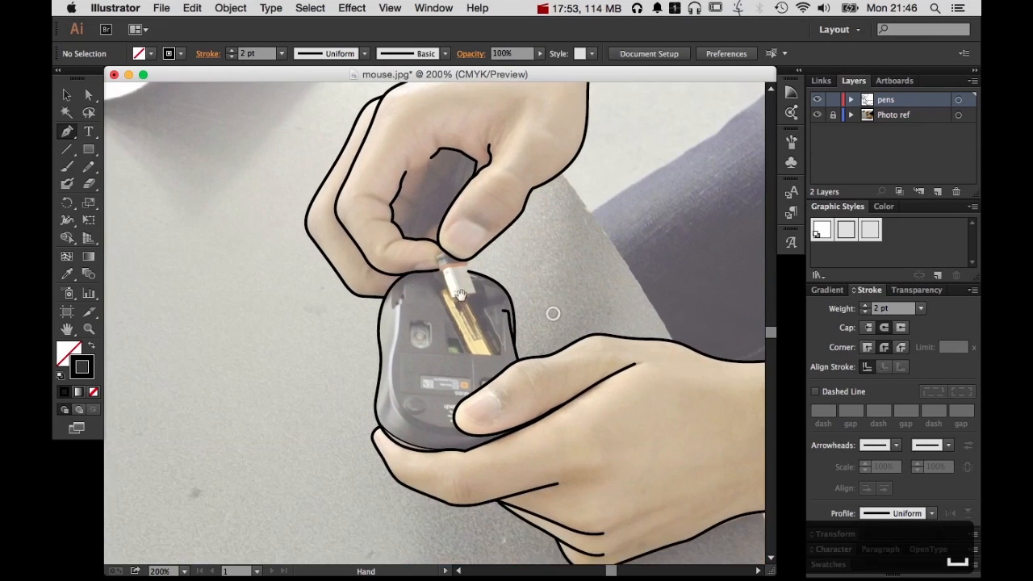
{"action": "key", "text": "super+space"}
{"action": "left_click_drag", "start_coordinate": [408, 271], "coordinate": [630, 490]}
{"action": "left_click_drag", "start_coordinate": [518, 328], "coordinate": [672, 423]}
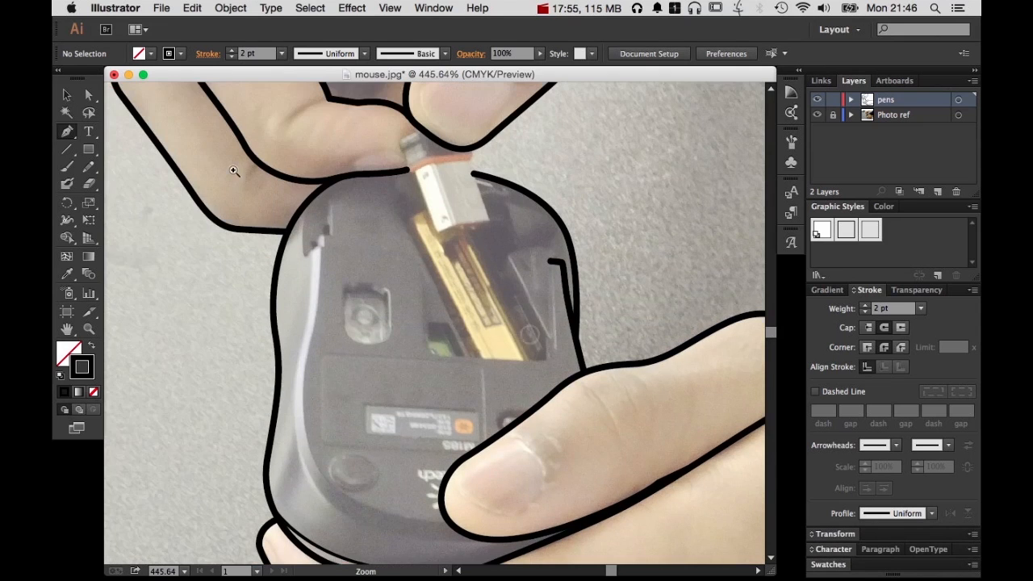
{"action": "key", "text": "super+space"}
{"action": "left_click_drag", "start_coordinate": [229, 167], "coordinate": [296, 197]}
{"action": "key", "text": "space"}
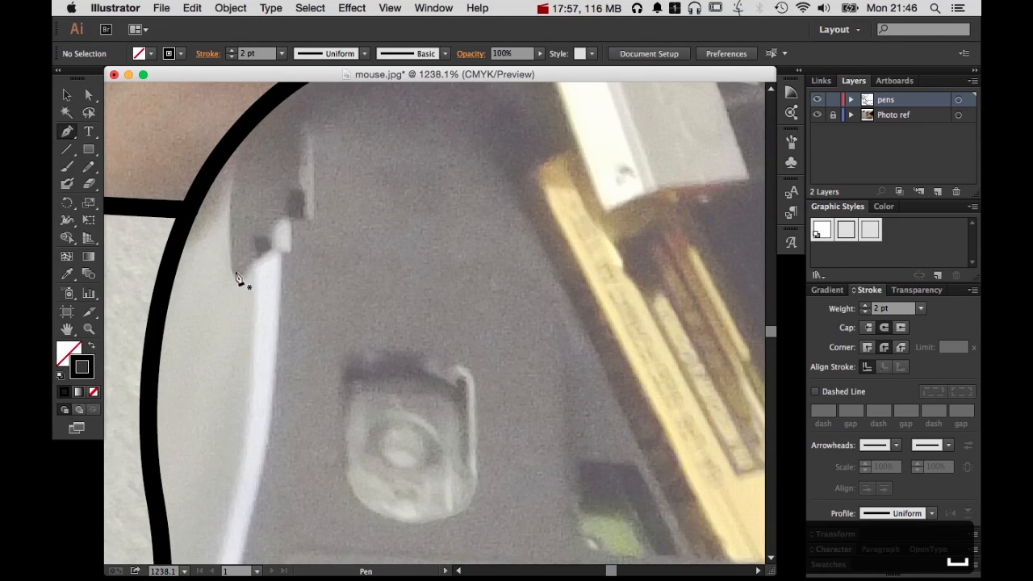
{"action": "left_click", "coordinate": [240, 275]}
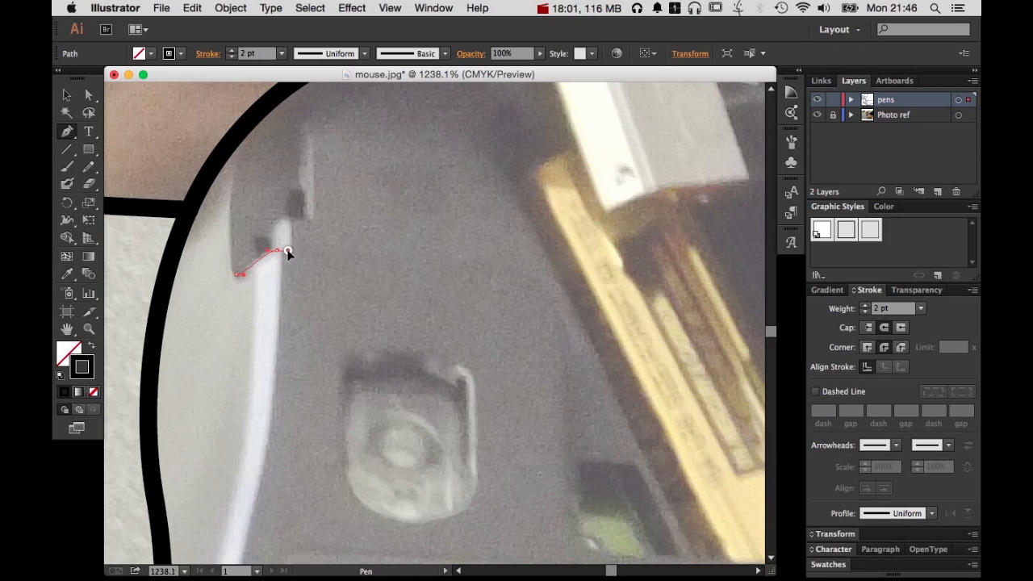
{"action": "left_click_drag", "start_coordinate": [288, 252], "coordinate": [289, 251]}
{"action": "left_click", "coordinate": [350, 234], "text": "super"}
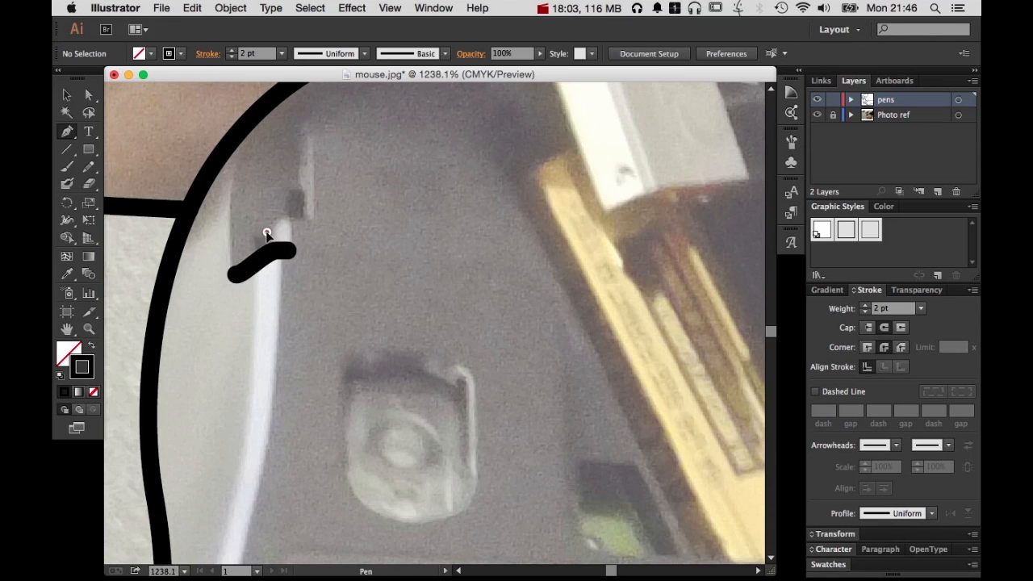
Draw a second short curved path just above the first one in the dark notch at the mouse's upper-left corner and end it
{"action": "left_click", "coordinate": [266, 233]}
{"action": "left_click_drag", "start_coordinate": [297, 221], "coordinate": [298, 220]}
{"action": "left_click", "coordinate": [310, 220]}
{"action": "left_click", "coordinate": [382, 187], "text": "super"}
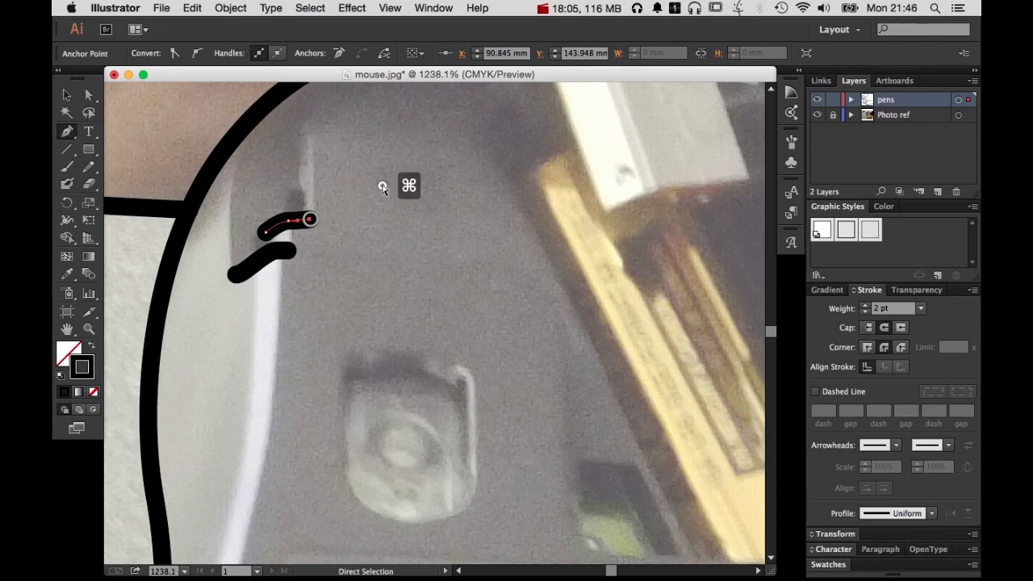
Trace the inner panel's upper edge from above the notch, around its rounded corner and straight down the gold strip's left side to its lower end
{"action": "key", "text": "space"}
{"action": "left_click_drag", "start_coordinate": [385, 202], "coordinate": [263, 315]}
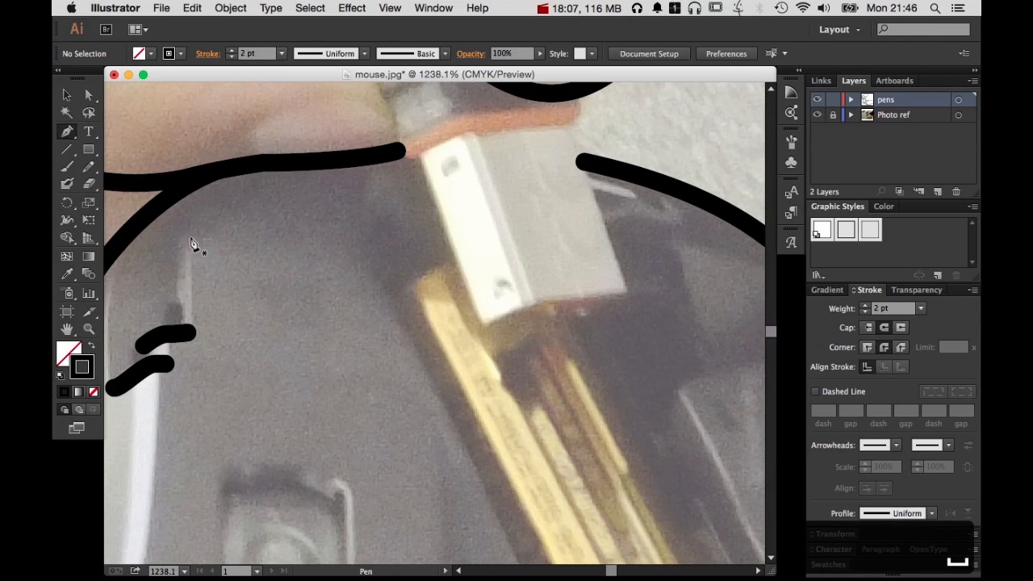
{"action": "left_click_drag", "start_coordinate": [176, 239], "coordinate": [192, 235]}
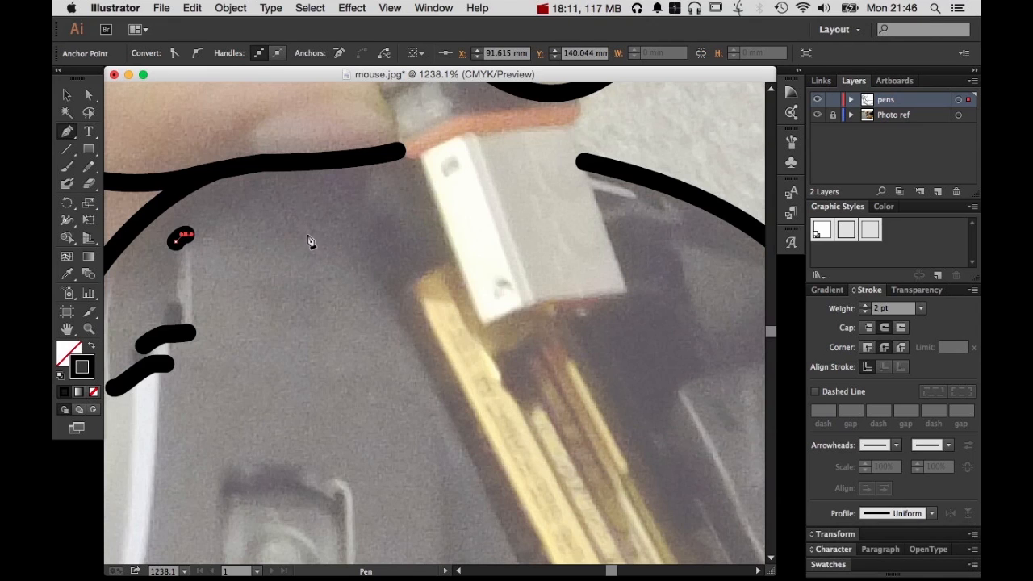
{"action": "left_click_drag", "start_coordinate": [307, 234], "coordinate": [381, 283]}
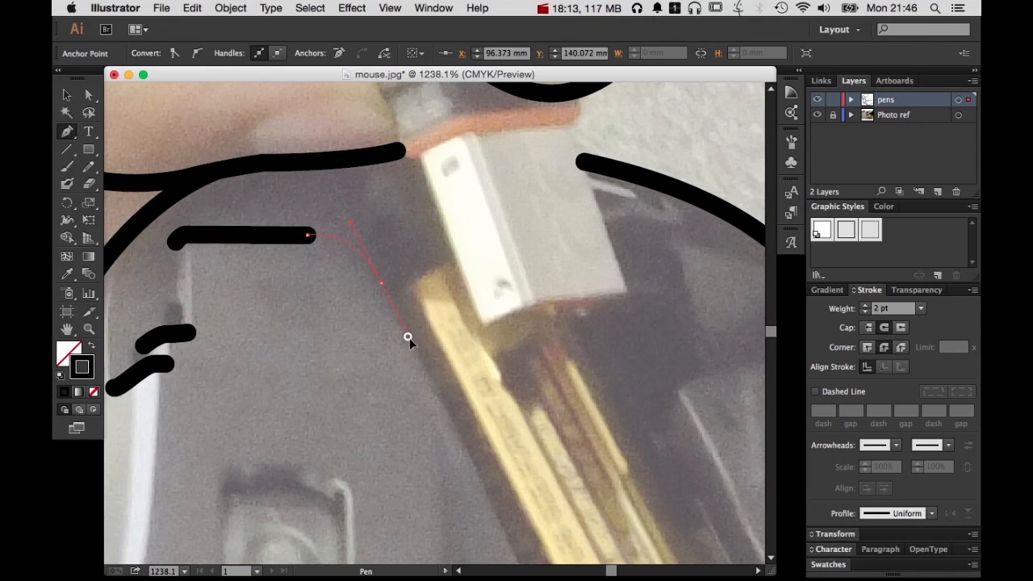
{"action": "left_click_drag", "start_coordinate": [409, 338], "coordinate": [402, 330]}
{"action": "key", "text": "space"}
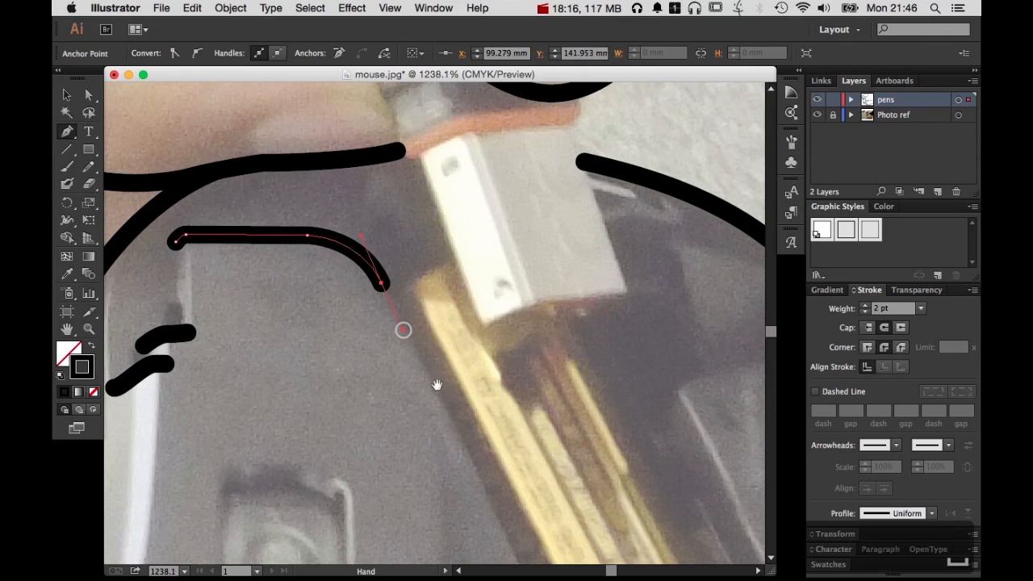
{"action": "left_click_drag", "start_coordinate": [437, 384], "coordinate": [273, 122]}
{"action": "left_click", "coordinate": [416, 409]}
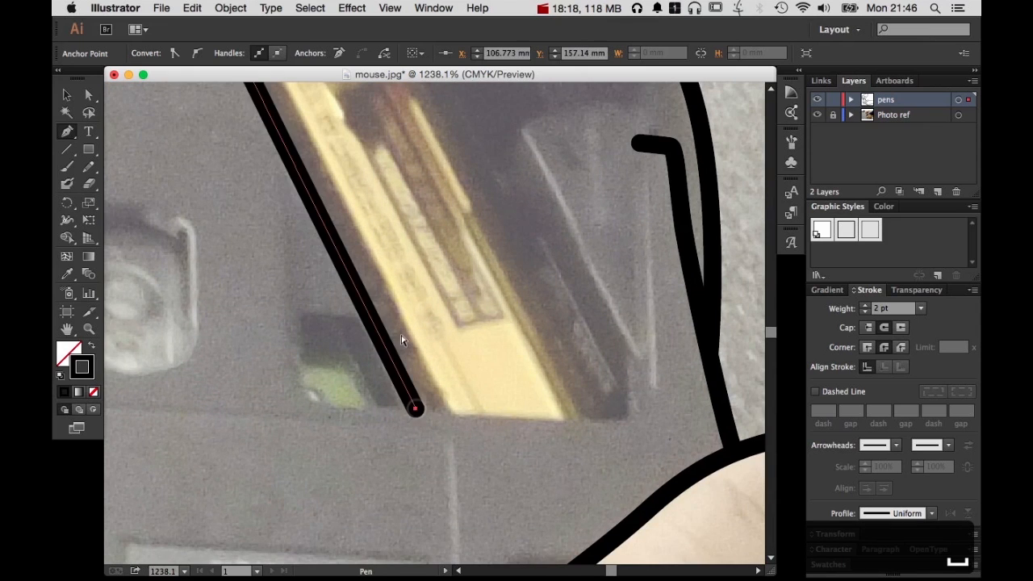
{"action": "left_click", "coordinate": [433, 302], "text": "super"}
Draw a path from the gold strip's left line straight down, around the rounded corner and along the compartment's lower edge, ending in a short upward hook
{"action": "left_click", "coordinate": [285, 152]}
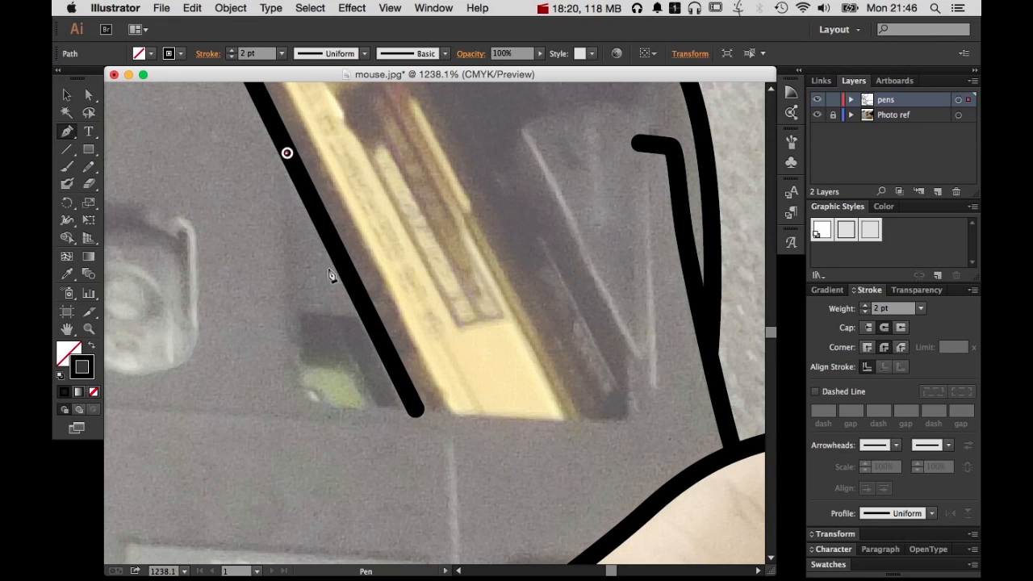
{"action": "left_click", "coordinate": [290, 355]}
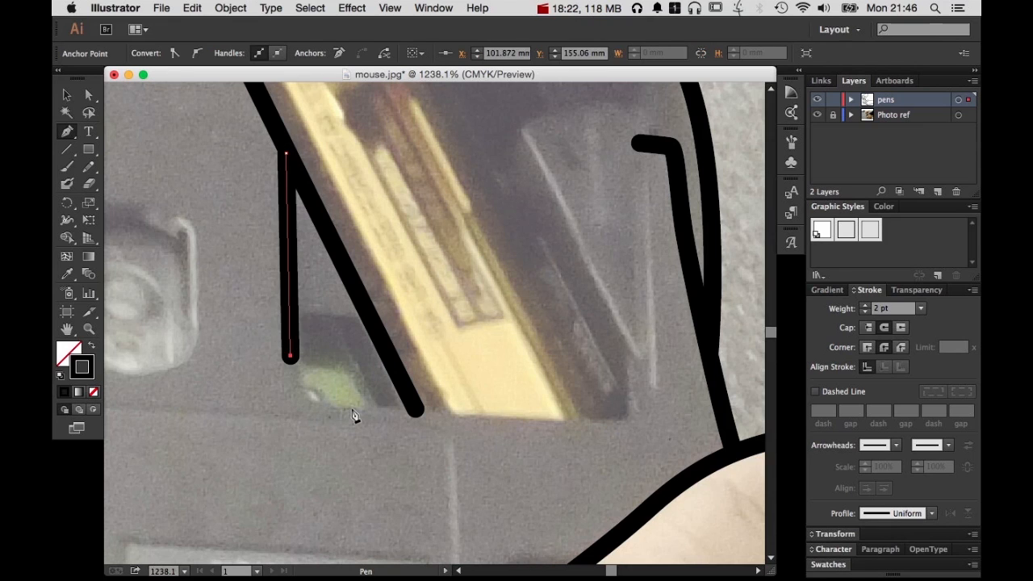
{"action": "left_click_drag", "start_coordinate": [351, 409], "coordinate": [415, 414]}
{"action": "left_click", "coordinate": [613, 420]}
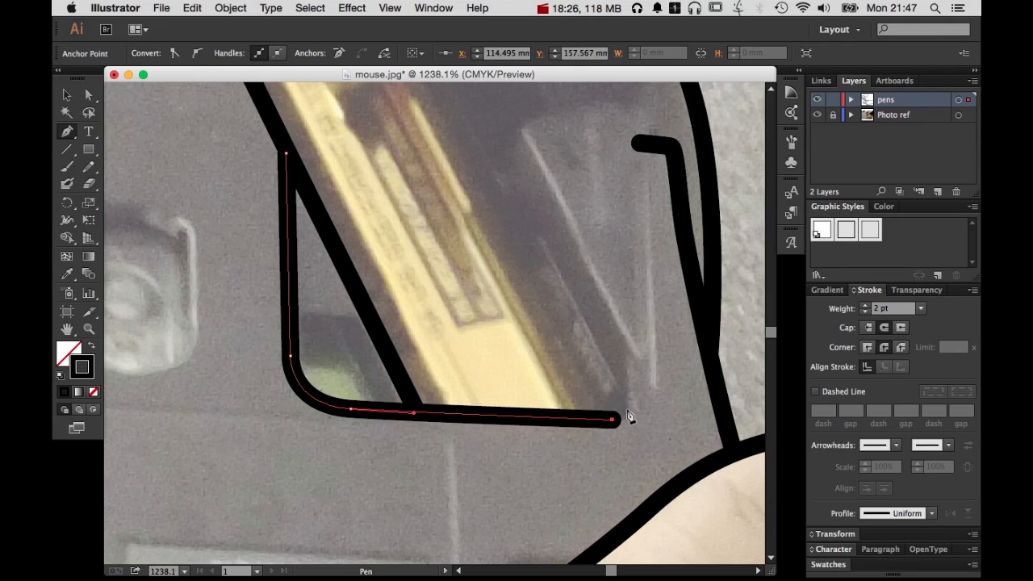
{"action": "left_click_drag", "start_coordinate": [628, 410], "coordinate": [629, 394]}
{"action": "left_click", "coordinate": [652, 412], "text": "super"}
Draw a straight path along the gold strip's right side, from below the white block to the compartment's lower-right corner
{"action": "key", "text": "space"}
{"action": "left_click_drag", "start_coordinate": [557, 344], "coordinate": [574, 526]}
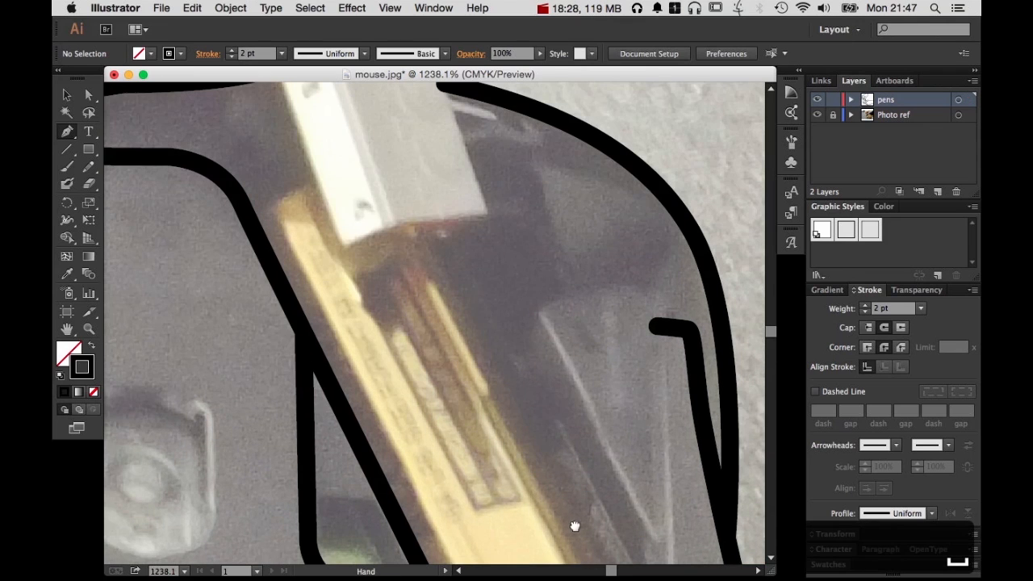
{"action": "scroll", "coordinate": [433, 252], "scroll_direction": "down", "scroll_amount": 5}
{"action": "scroll", "coordinate": [433, 252], "scroll_direction": "right", "scroll_amount": 5}
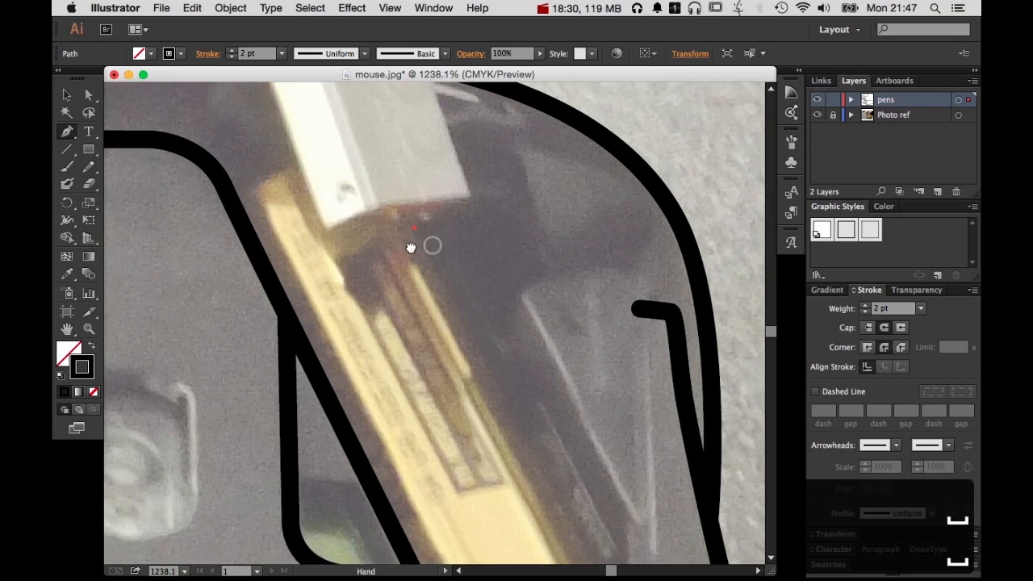
{"action": "left_click", "coordinate": [540, 494]}
{"action": "left_click", "coordinate": [546, 353], "text": "super"}
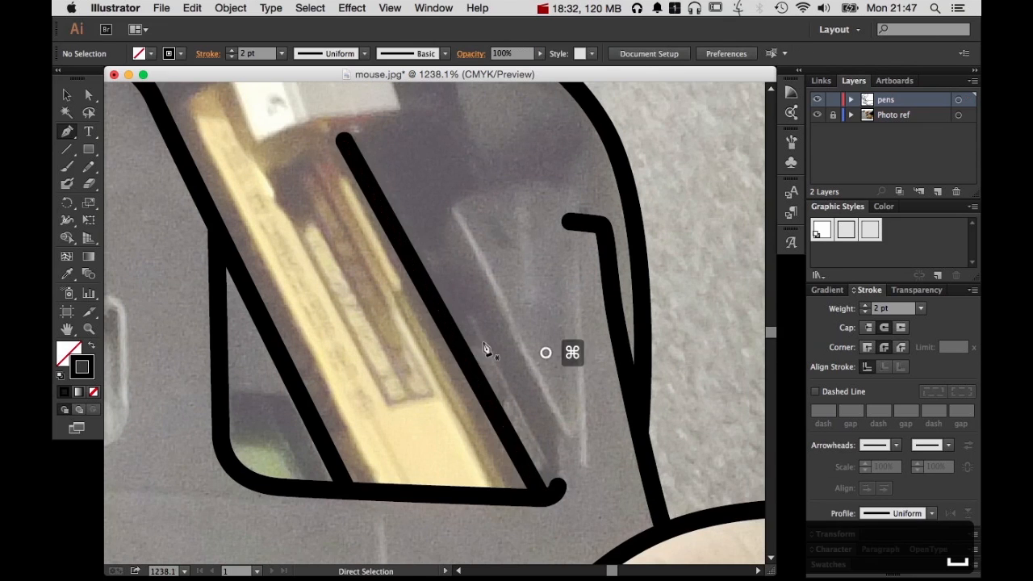
Draw a short curved path across the gold strip's upper end, joining the white block's left side to the panel's slanted line
{"action": "key", "text": "space"}
{"action": "left_click_drag", "start_coordinate": [381, 322], "coordinate": [581, 489]}
{"action": "left_click", "coordinate": [427, 240]}
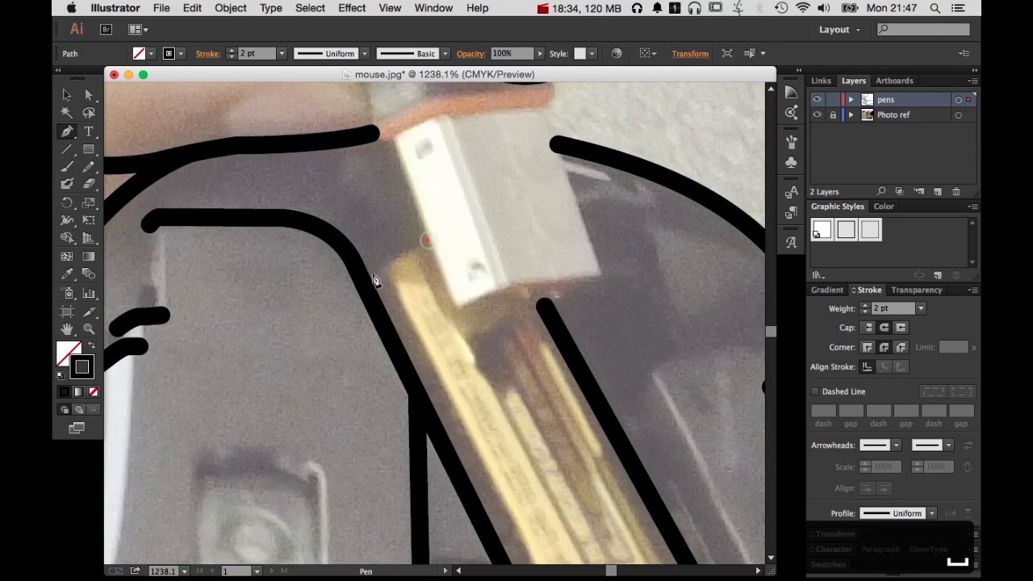
{"action": "left_click_drag", "start_coordinate": [348, 298], "coordinate": [348, 297]}
{"action": "left_click", "coordinate": [483, 323], "text": "super"}
Start a path at the upper finger's edge and trace the top of the gray tip held between the fingers to its left corner
{"action": "key", "text": "space"}
{"action": "left_click_drag", "start_coordinate": [532, 308], "coordinate": [558, 447]}
{"action": "left_click", "coordinate": [434, 165]}
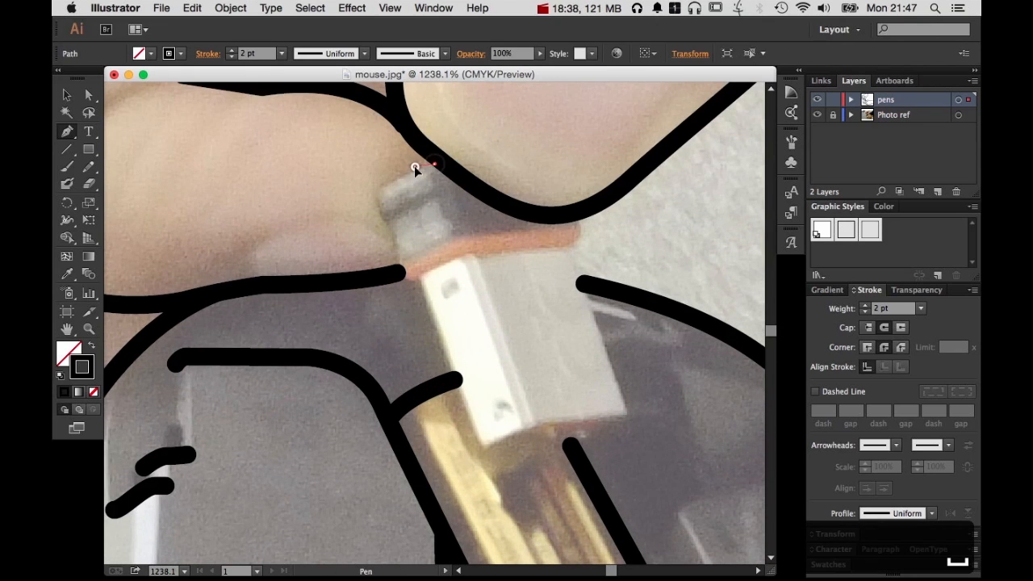
{"action": "left_click_drag", "start_coordinate": [414, 166], "coordinate": [409, 171]}
{"action": "left_click", "coordinate": [374, 187]}
{"action": "key", "text": "super+space"}
{"action": "left_click_drag", "start_coordinate": [334, 157], "coordinate": [528, 347]}
{"action": "left_click", "coordinate": [319, 153]}
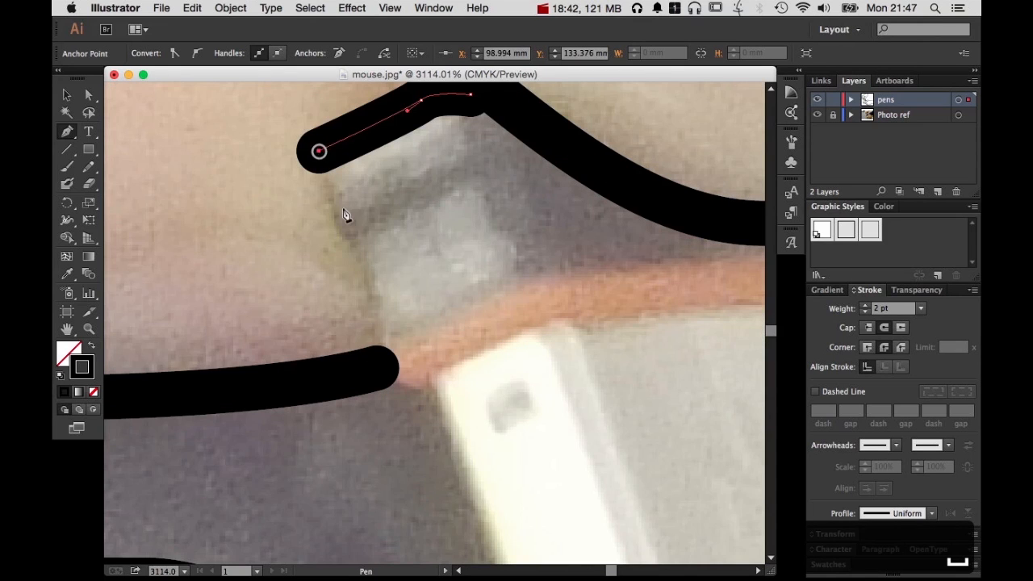
Continue the path down the gray tip's left side to just past the orange band's lower-left end and finish it
{"action": "left_click", "coordinate": [337, 212]}
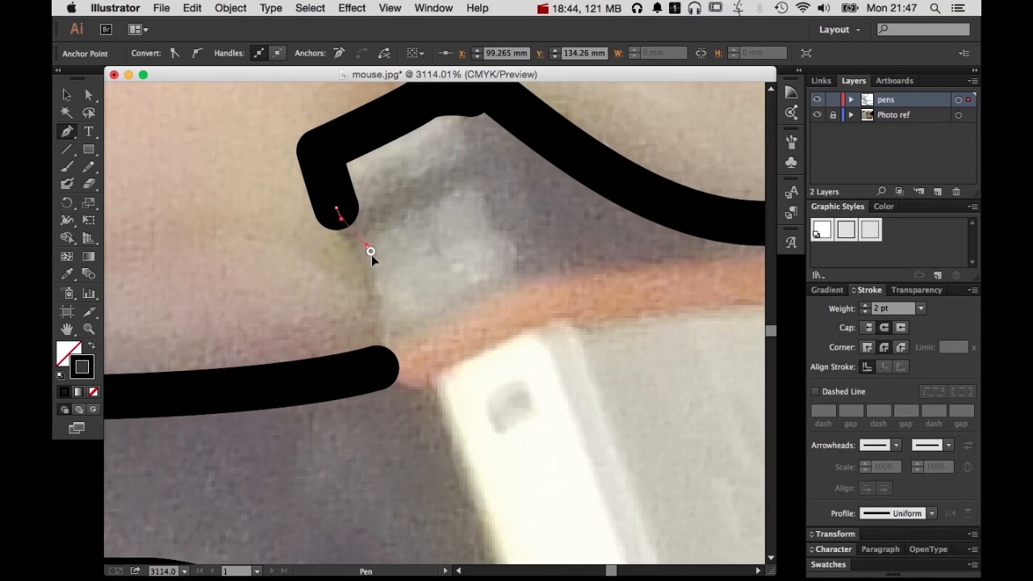
{"action": "left_click", "coordinate": [376, 268]}
{"action": "left_click", "coordinate": [387, 361]}
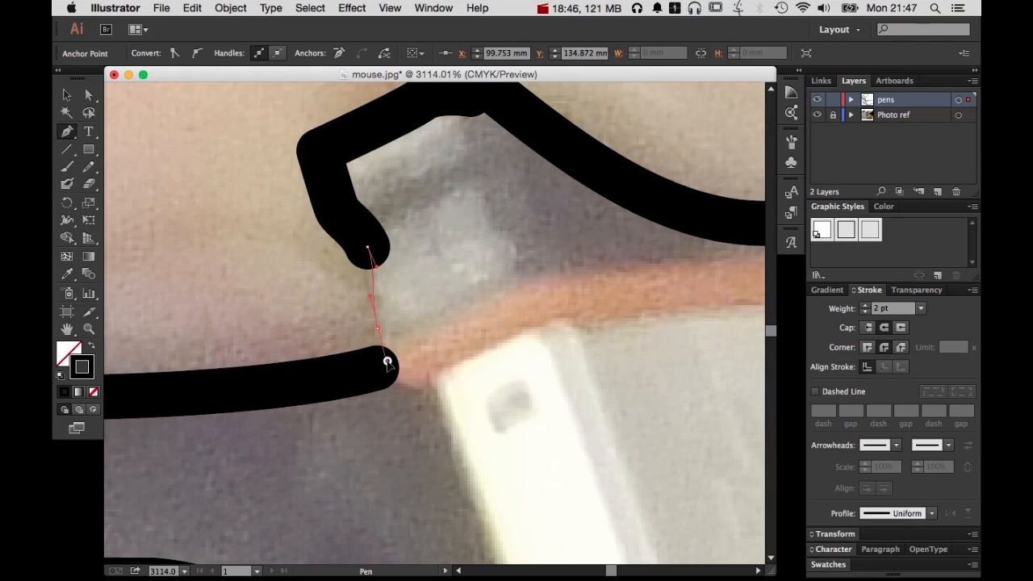
{"action": "left_click_drag", "start_coordinate": [433, 393], "coordinate": [453, 388]}
{"action": "left_click", "coordinate": [529, 382], "text": "super"}
Trace the orange band from the upper finger around its right end and along its lower edge to the gray tip's outline
{"action": "left_click_drag", "start_coordinate": [578, 360], "coordinate": [196, 359]}
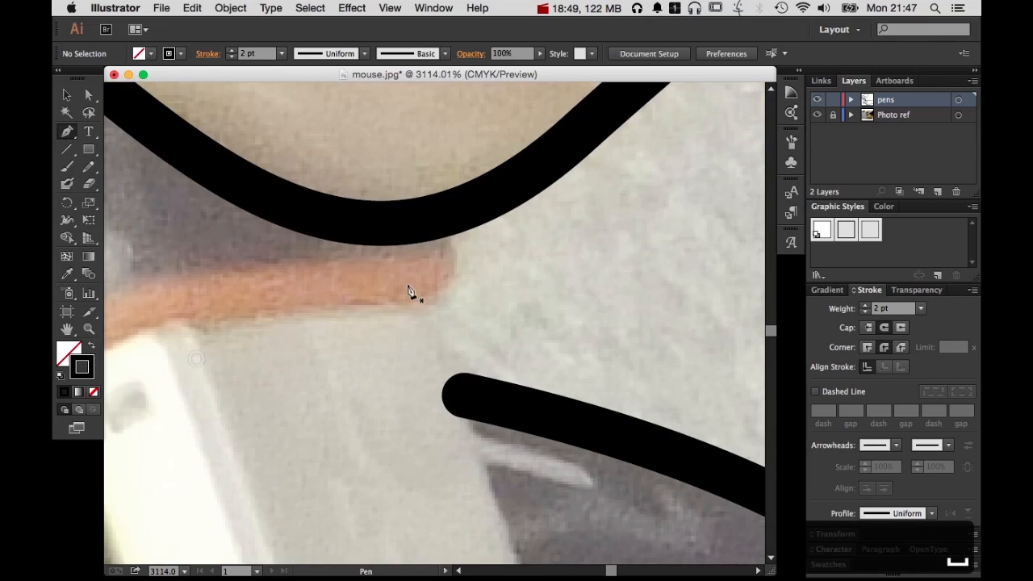
{"action": "left_click", "coordinate": [443, 236]}
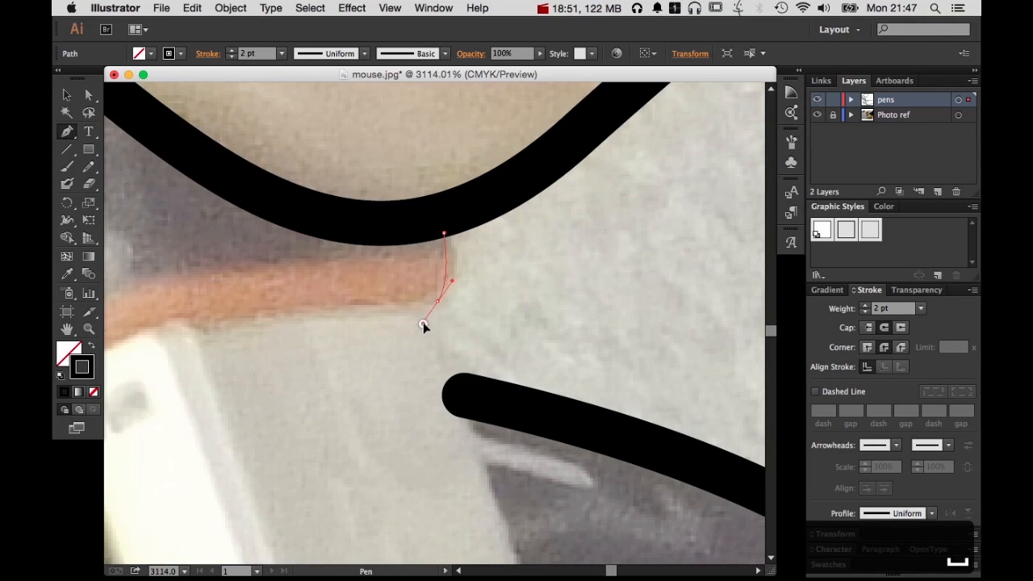
{"action": "left_click_drag", "start_coordinate": [423, 326], "coordinate": [406, 304]}
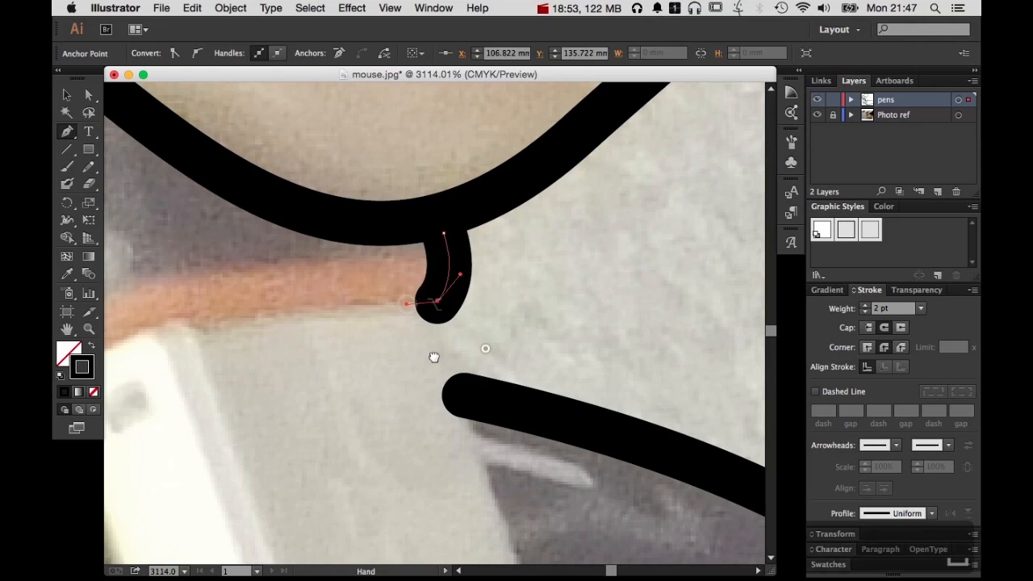
{"action": "left_click_drag", "start_coordinate": [433, 357], "coordinate": [662, 339]}
{"action": "left_click", "coordinate": [433, 307]}
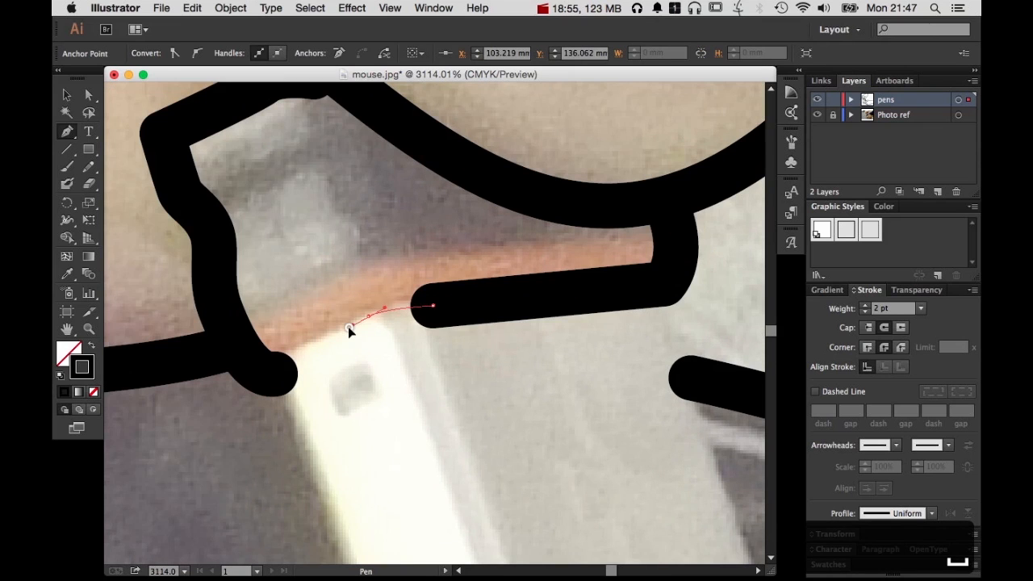
{"action": "left_click", "coordinate": [347, 326]}
{"action": "left_click", "coordinate": [272, 370]}
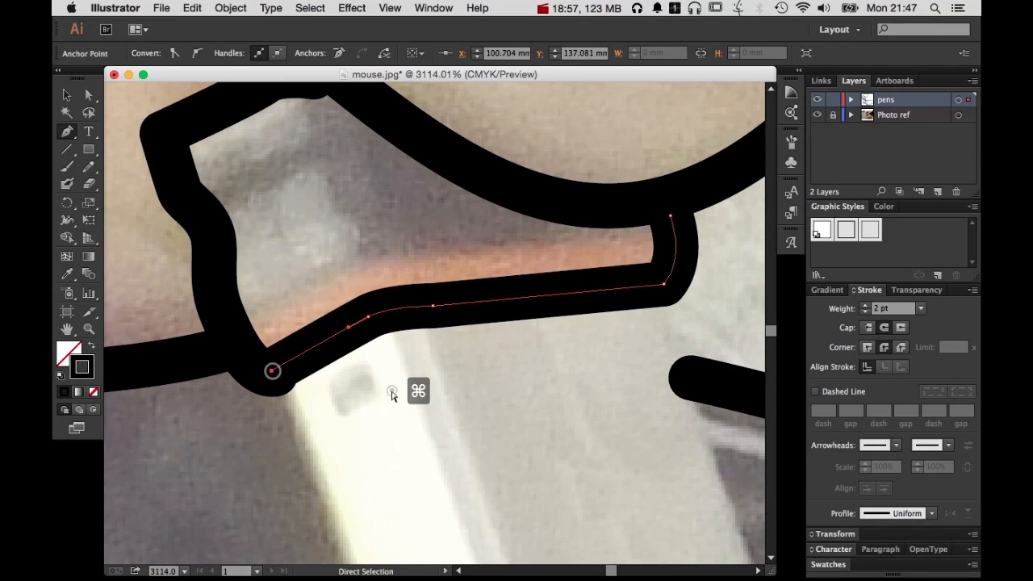
{"action": "left_click", "coordinate": [391, 394], "text": "super"}
Trace the white block's left, lower and right sides from the orange band's left end to its right end, redoing the lower edge's misplaced point
{"action": "key", "text": "super+minus"}
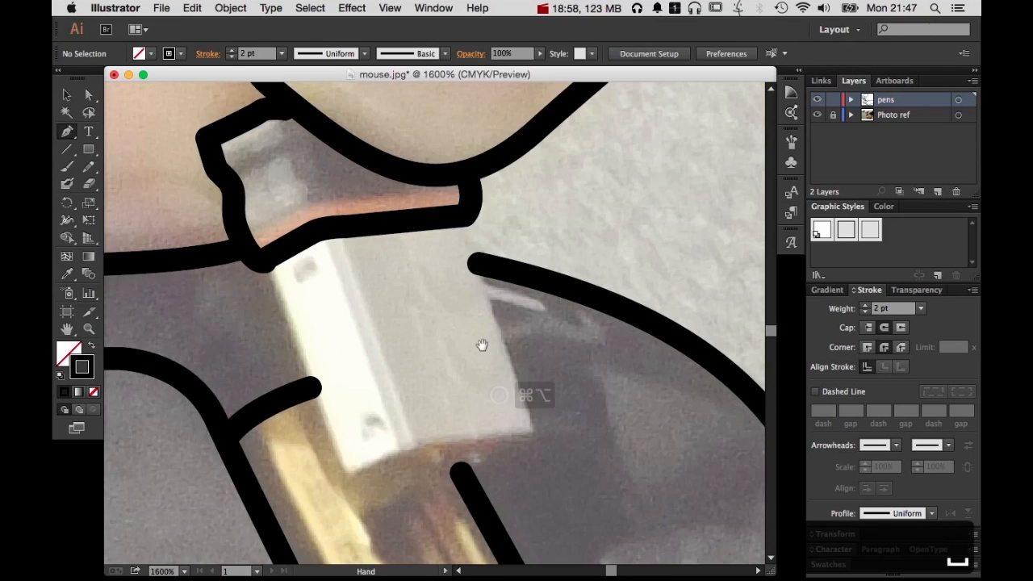
{"action": "left_click", "coordinate": [267, 267]}
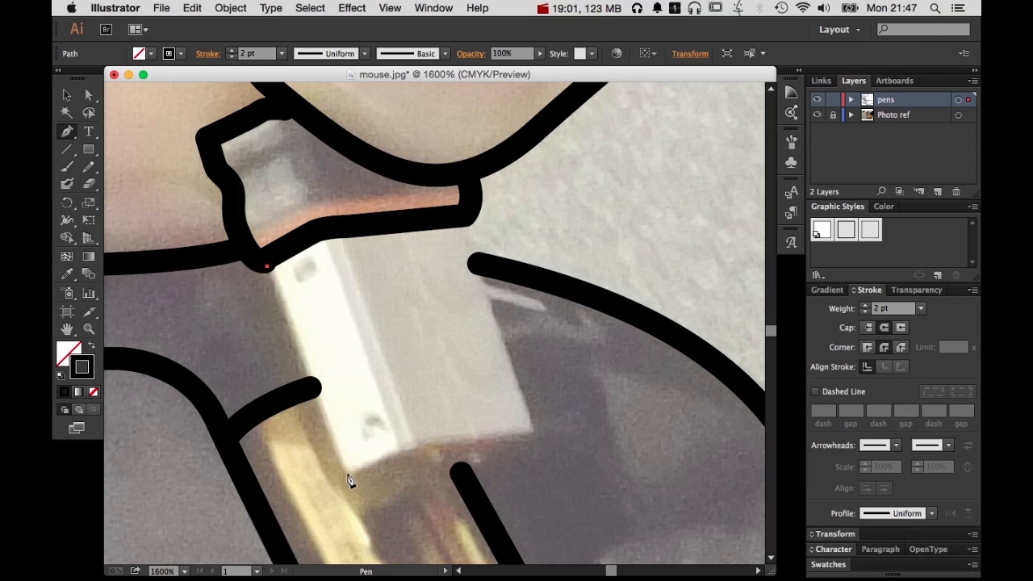
{"action": "left_click", "coordinate": [347, 476]}
{"action": "left_click", "coordinate": [484, 466]}
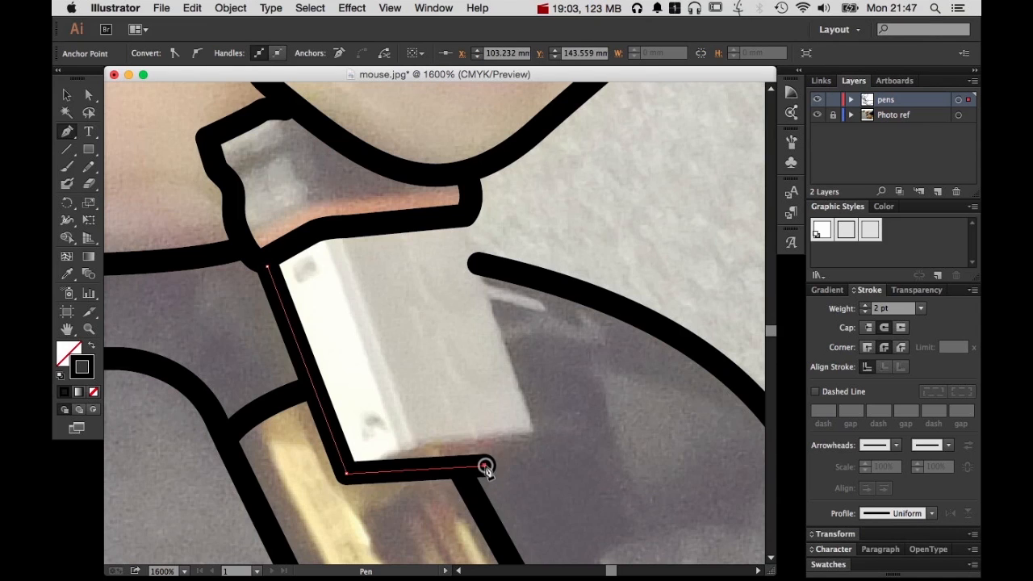
{"action": "key", "text": "cmd+z"}
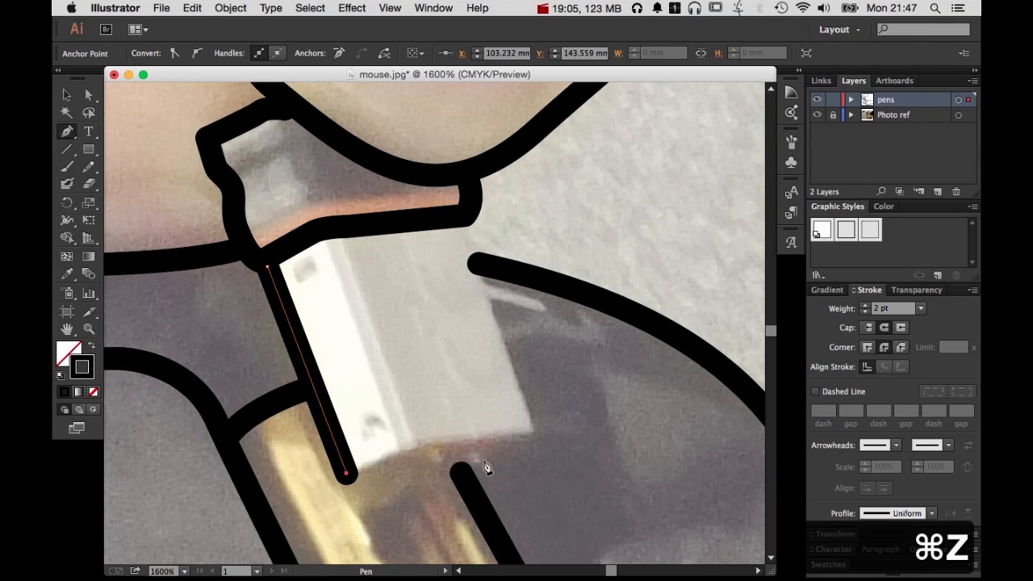
{"action": "left_click", "coordinate": [482, 457]}
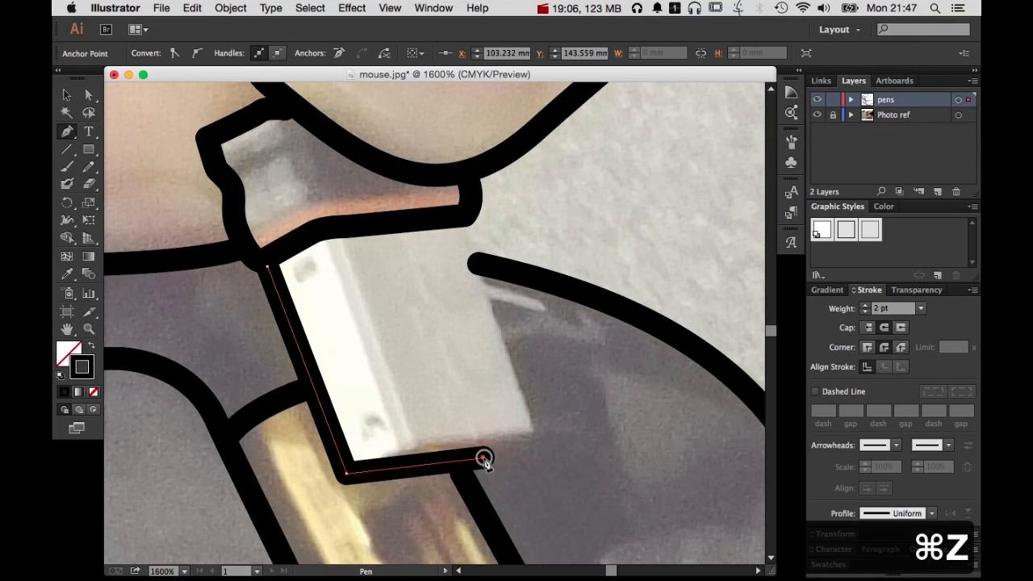
{"action": "left_click", "coordinate": [531, 433]}
{"action": "left_click", "coordinate": [461, 220]}
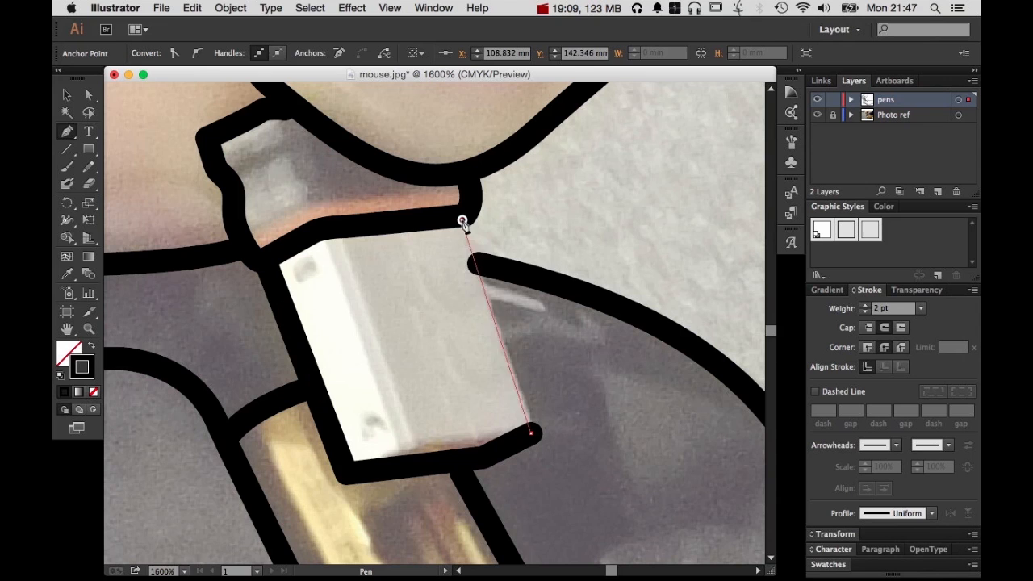
{"action": "left_click", "coordinate": [581, 360], "text": "super"}
Nudge the anchor point at the white block outline's lower-right corner slightly with Direct Selection and deselect the path
{"action": "key", "text": "a"}
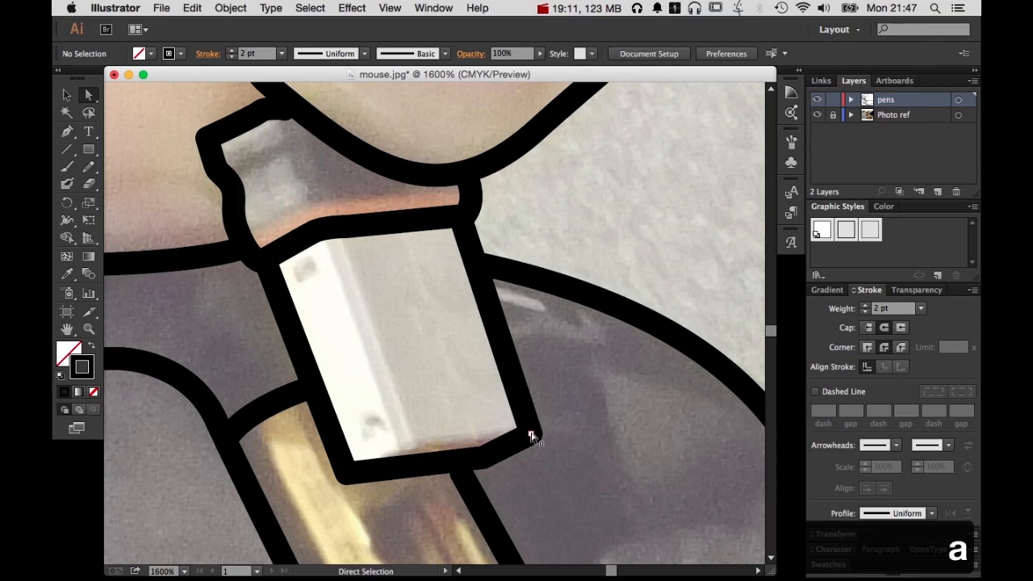
{"action": "left_click", "coordinate": [532, 432]}
{"action": "left_click", "coordinate": [592, 417]}
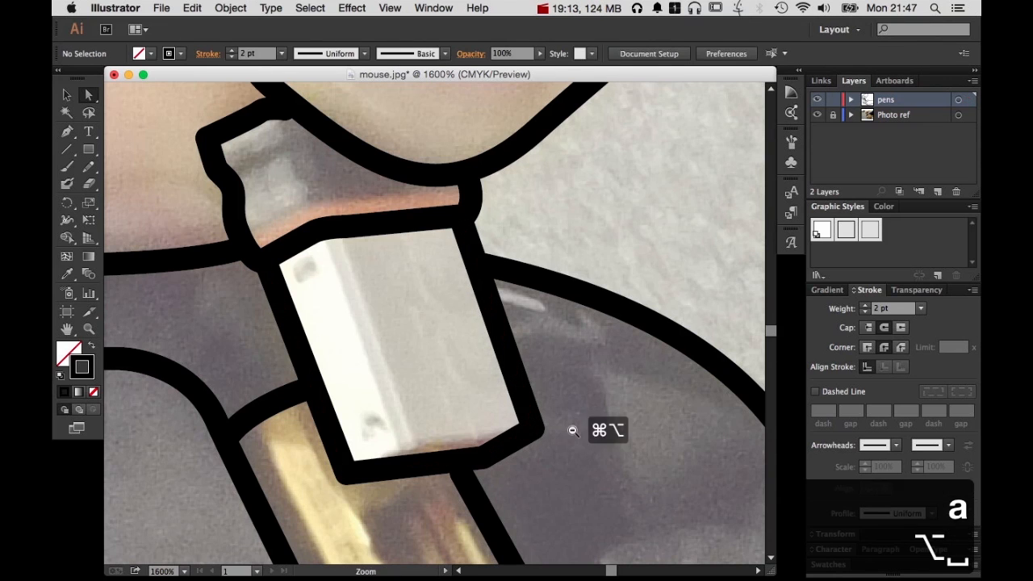
Trace the short bent edge on the dark area right of the compartment with the Pen tool, redoing its last point
{"action": "left_click", "coordinate": [573, 430], "text": "alt+super"}
{"action": "left_click", "coordinate": [575, 372], "text": "alt+super"}
{"action": "left_click_drag", "start_coordinate": [575, 371], "coordinate": [718, 349]}
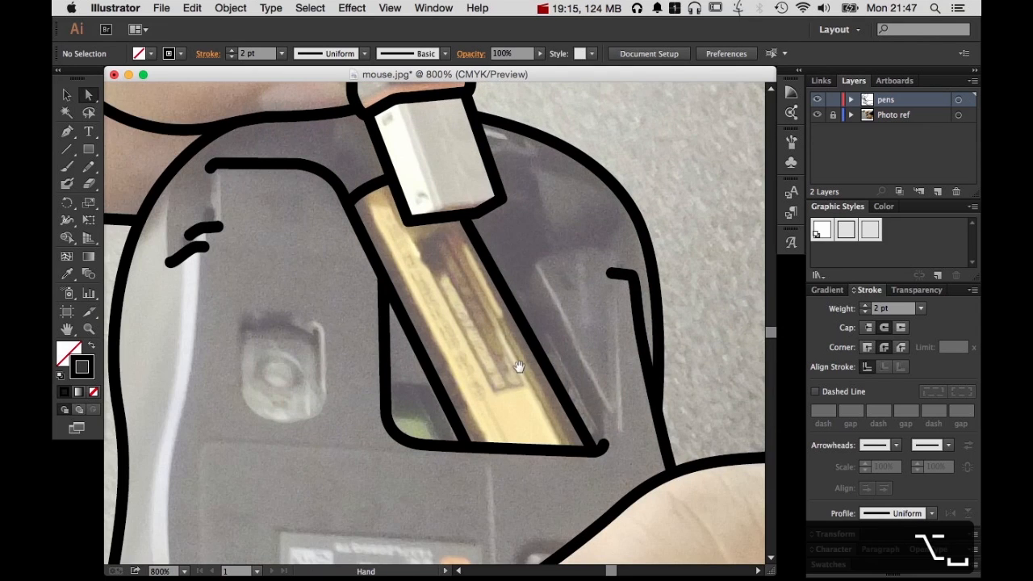
{"action": "left_click", "coordinate": [573, 296], "text": "super"}
{"action": "left_click", "coordinate": [576, 296], "text": "super"}
{"action": "left_click_drag", "start_coordinate": [292, 327], "coordinate": [487, 372]}
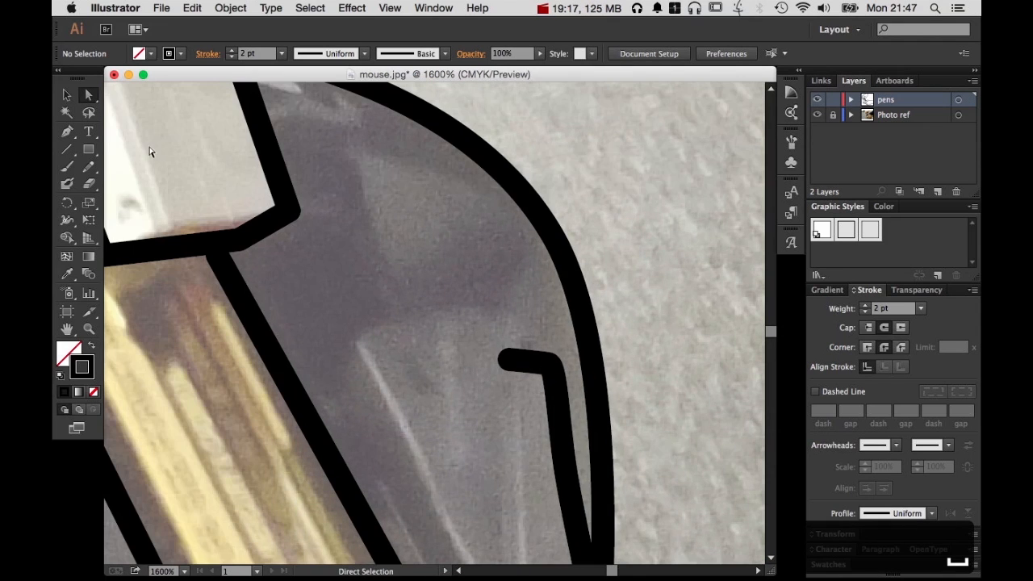
{"action": "left_click", "coordinate": [67, 131]}
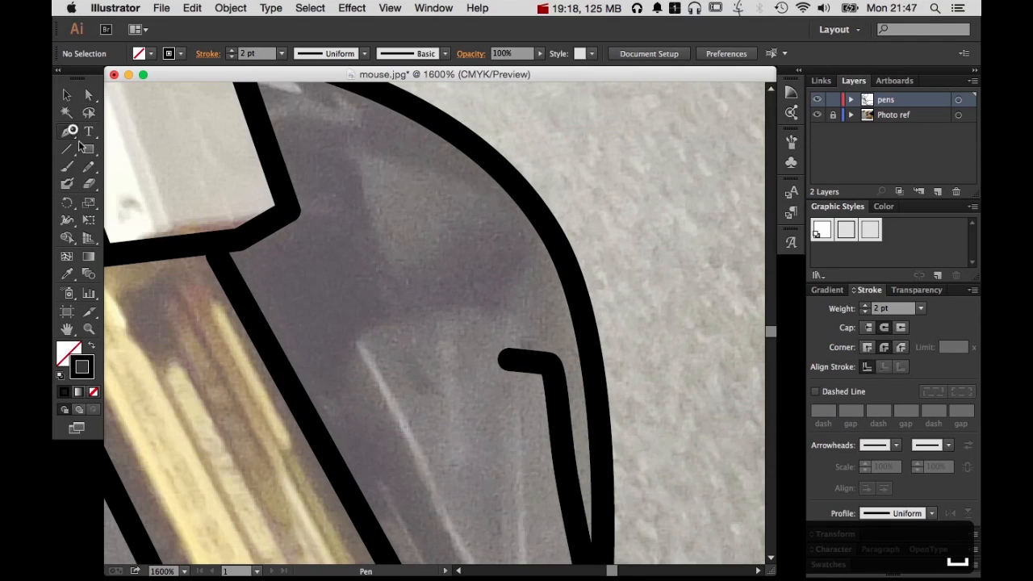
{"action": "left_click", "coordinate": [330, 401]}
{"action": "left_click", "coordinate": [347, 346]}
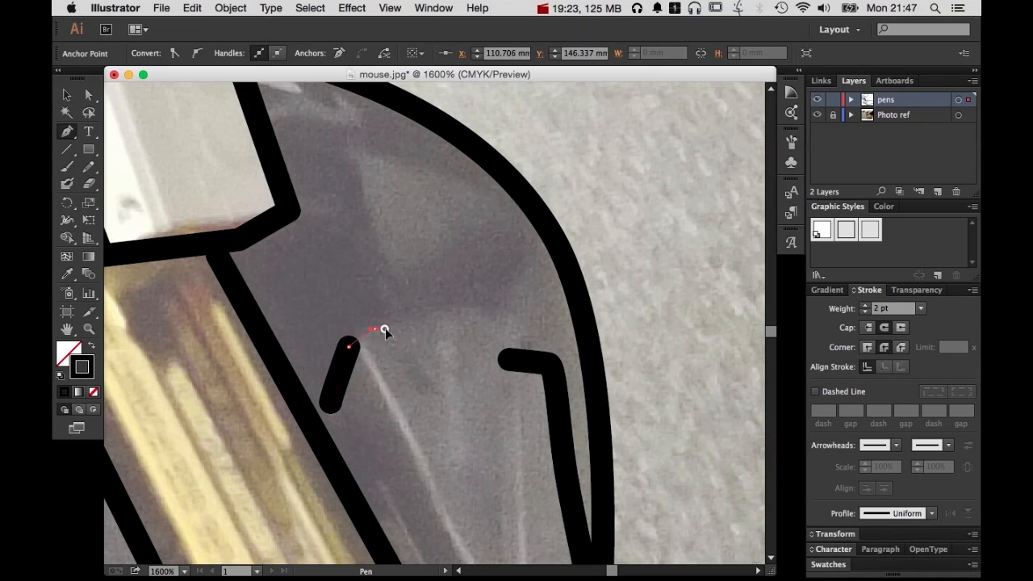
{"action": "left_click_drag", "start_coordinate": [398, 328], "coordinate": [398, 329]}
{"action": "left_click", "coordinate": [423, 313]}
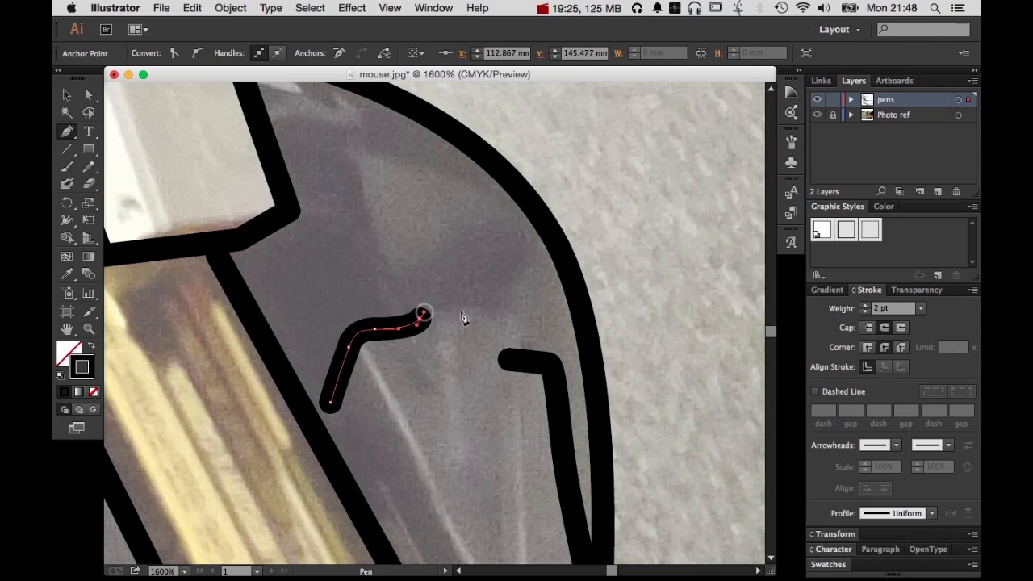
{"action": "key", "text": "super+z"}
{"action": "left_click", "coordinate": [415, 324]}
{"action": "left_click", "coordinate": [469, 282], "text": "super"}
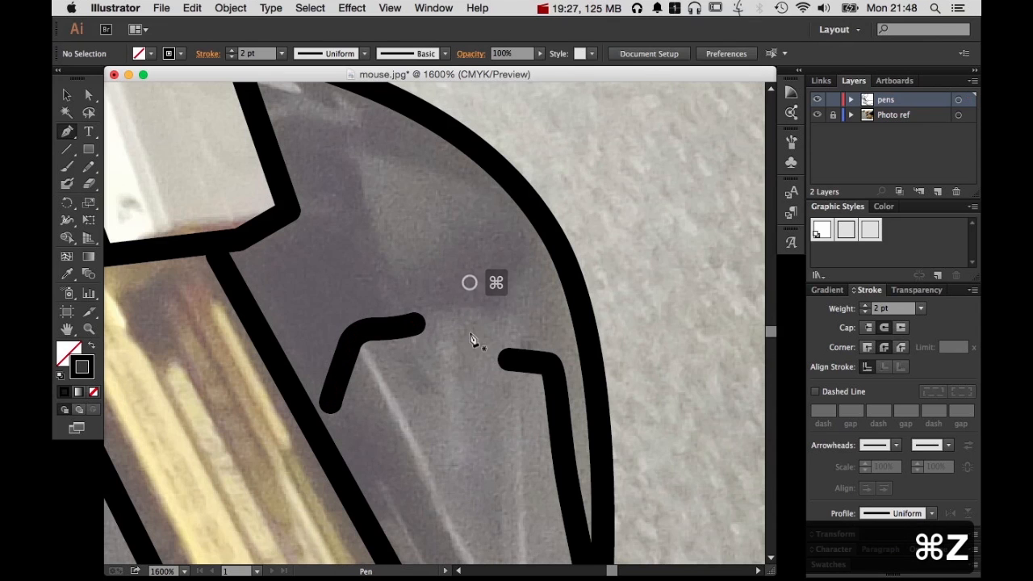
Trace the U-shaped left, lower and right edges of the small switch recess on the mouse's underside as an open path
{"action": "key", "text": "space"}
{"action": "left_click_drag", "start_coordinate": [446, 345], "coordinate": [497, 306]}
{"action": "left_click", "coordinate": [497, 306], "text": "alt+super"}
{"action": "left_click", "coordinate": [498, 306], "text": "alt+super"}
{"action": "left_click_drag", "start_coordinate": [323, 403], "coordinate": [427, 375]}
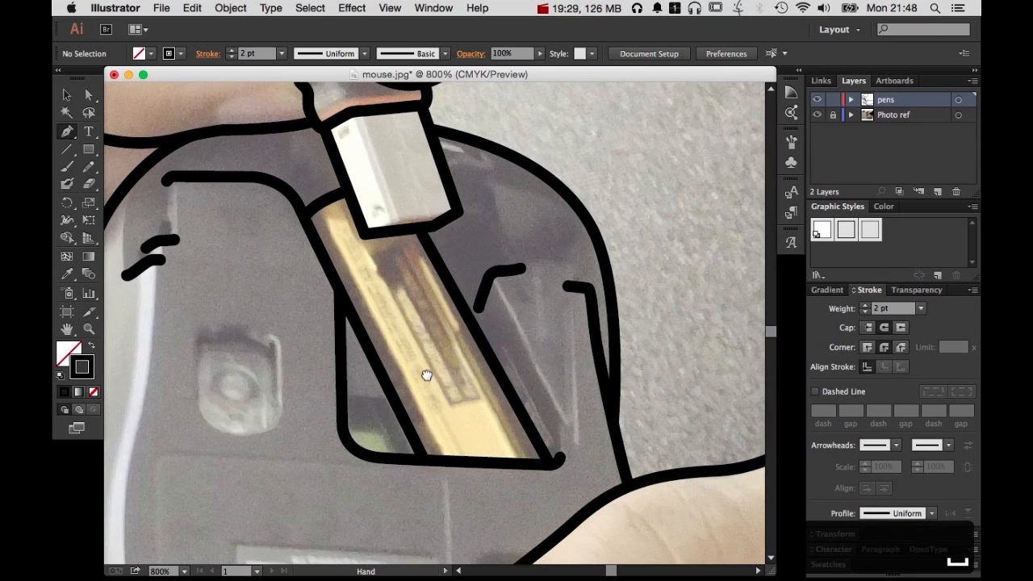
{"action": "left_click_drag", "start_coordinate": [185, 312], "coordinate": [369, 452]}
{"action": "left_click_drag", "start_coordinate": [306, 280], "coordinate": [403, 359]}
{"action": "left_click", "coordinate": [288, 234]}
{"action": "left_click", "coordinate": [280, 400]}
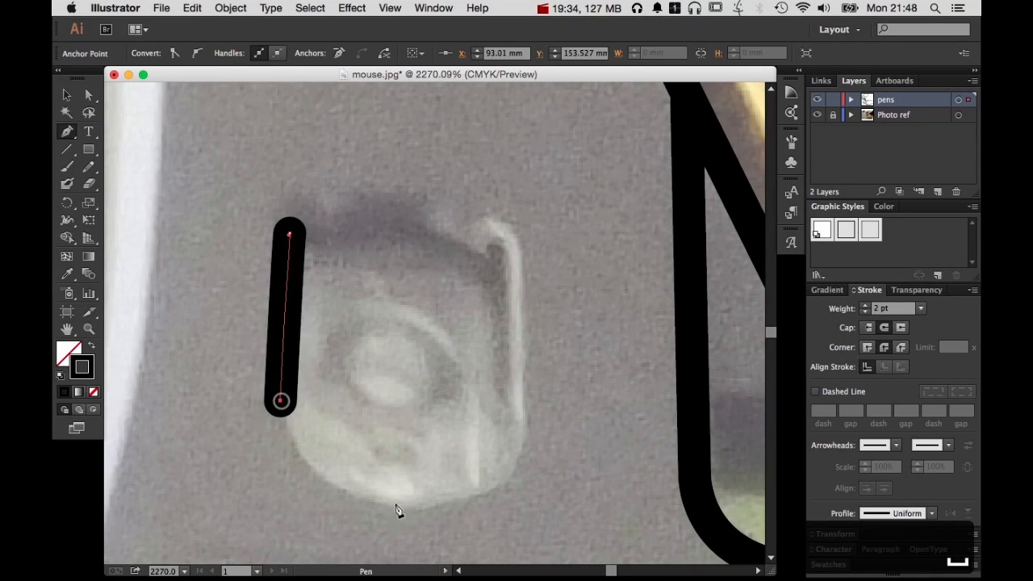
{"action": "left_click_drag", "start_coordinate": [406, 505], "coordinate": [527, 505]}
{"action": "left_click_drag", "start_coordinate": [407, 509], "coordinate": [473, 510]}
{"action": "left_click_drag", "start_coordinate": [512, 432], "coordinate": [512, 392]}
{"action": "left_click", "coordinate": [503, 242]}
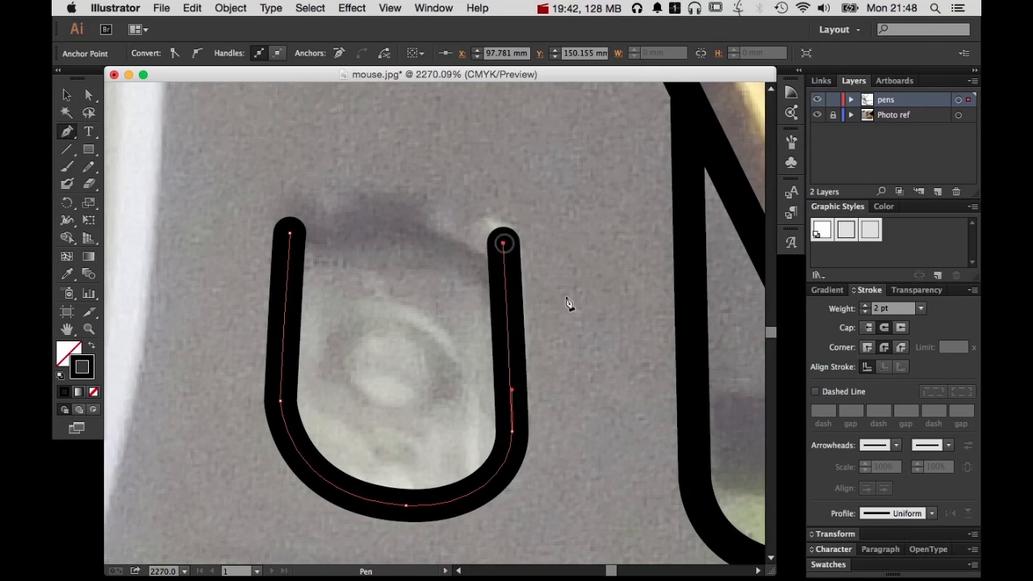
{"action": "left_click", "coordinate": [576, 302], "text": "super"}
Reshape the lower-left curve of the switch recess's U-shaped path with Direct Selection and deselect it
{"action": "key", "text": "a"}
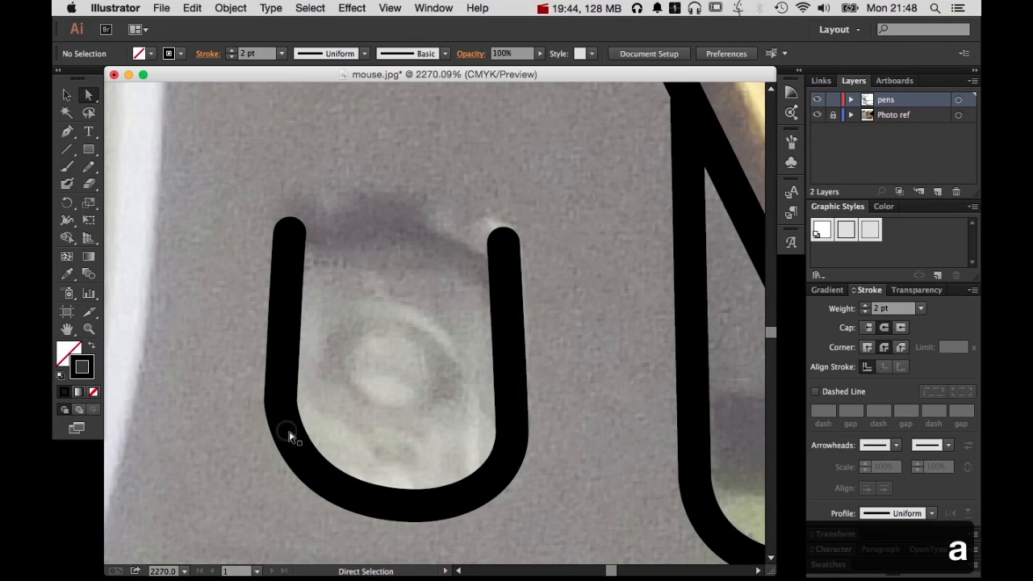
{"action": "left_click", "coordinate": [289, 436]}
{"action": "left_click_drag", "start_coordinate": [287, 503], "coordinate": [269, 502]}
{"action": "left_click", "coordinate": [408, 371]}
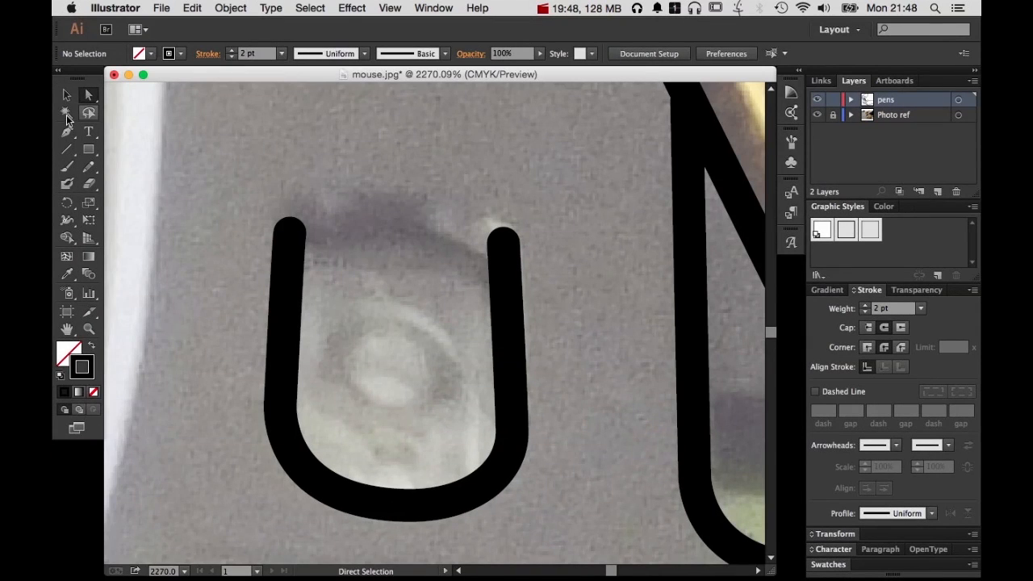
Draw a curved Pen path across the upper part of the switch recess, arching from its left side to its right side
{"action": "left_click", "coordinate": [66, 130]}
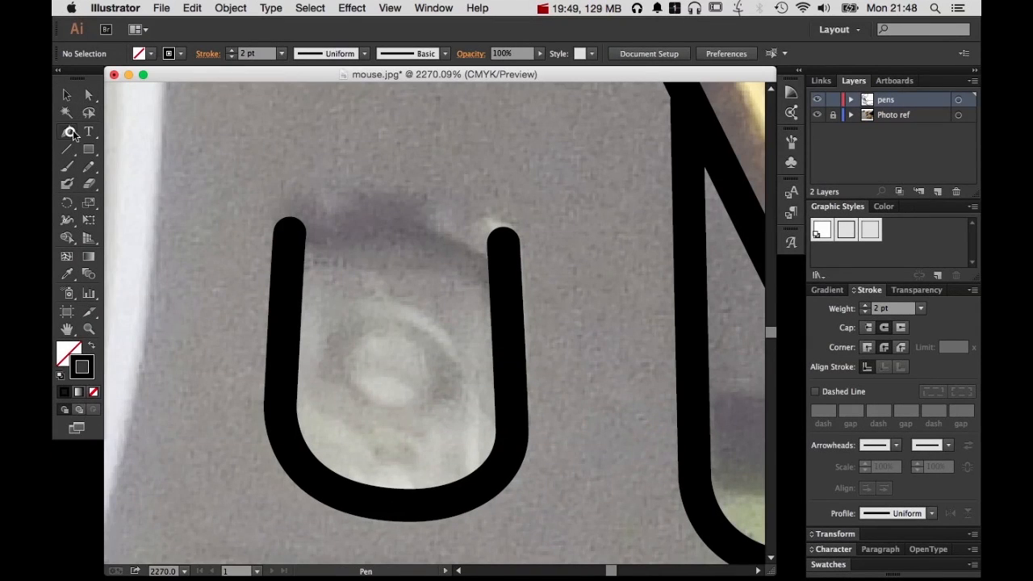
{"action": "left_click", "coordinate": [290, 284]}
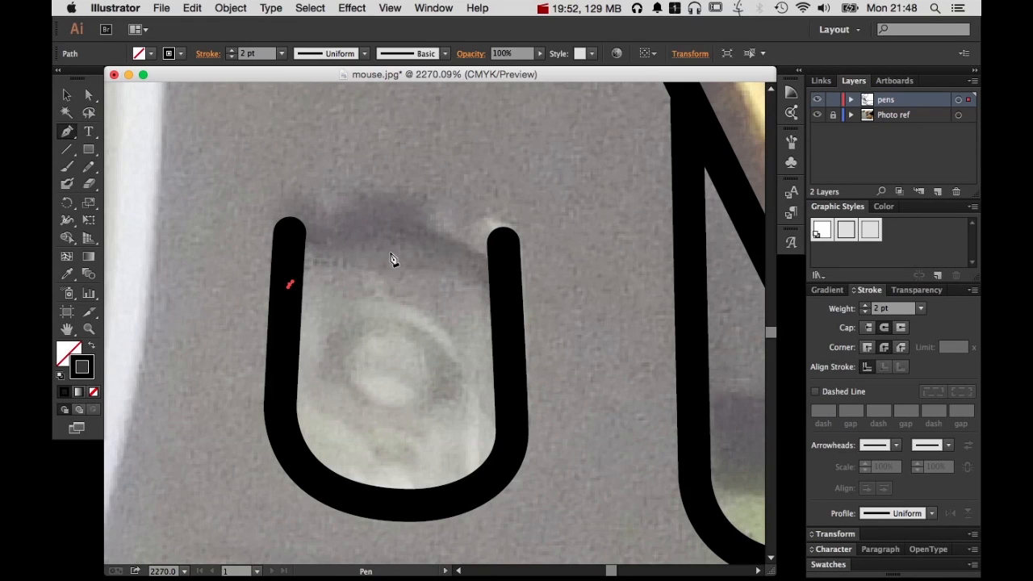
{"action": "left_click_drag", "start_coordinate": [391, 252], "coordinate": [468, 252]}
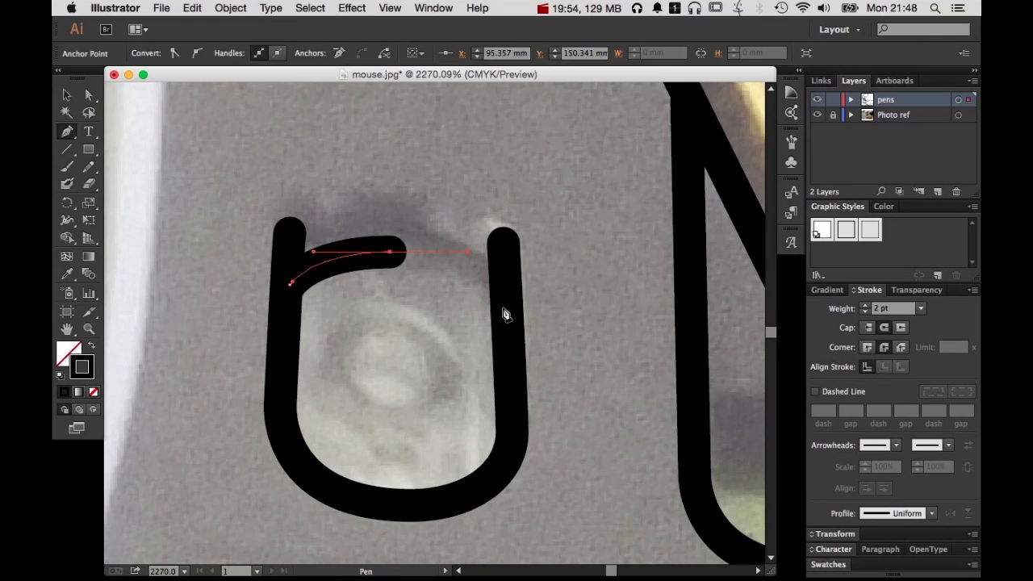
{"action": "left_click", "coordinate": [503, 310]}
{"action": "left_click", "coordinate": [604, 272], "text": "super"}
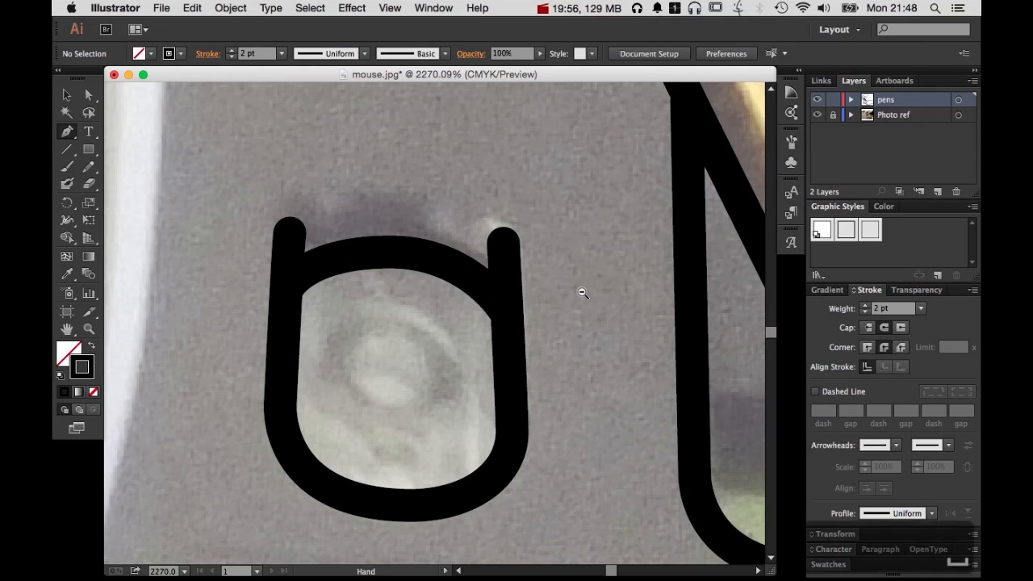
Trace the greenish piece in the compartment's lower-left corner with an angled path from the left edge to the lower edge
{"action": "left_click", "coordinate": [582, 292], "text": "alt+super"}
{"action": "left_click", "coordinate": [582, 292], "text": "alt+super"}
{"action": "left_click_drag", "start_coordinate": [457, 433], "coordinate": [720, 424]}
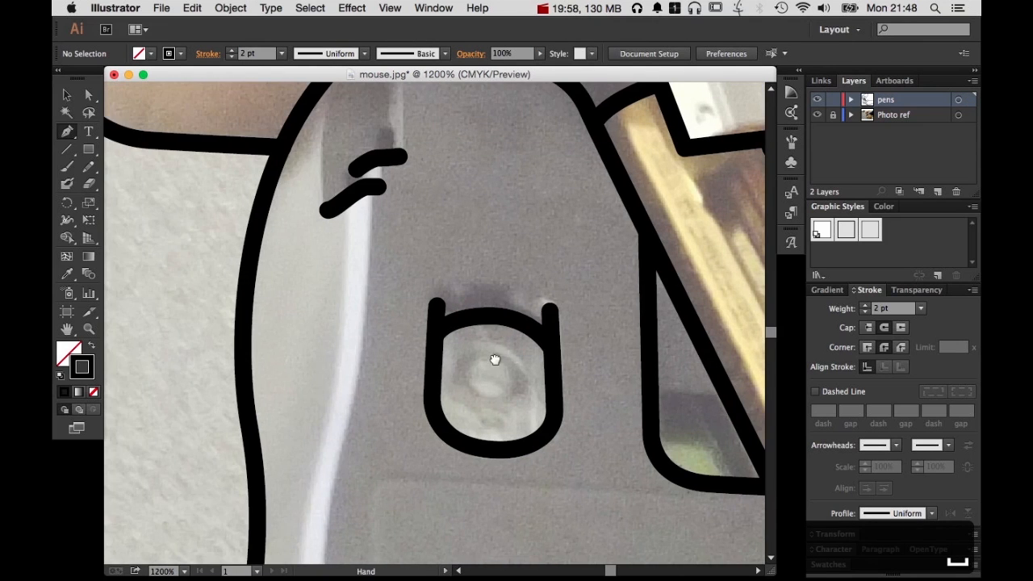
{"action": "left_click_drag", "start_coordinate": [496, 360], "coordinate": [309, 421]}
{"action": "left_click_drag", "start_coordinate": [455, 403], "coordinate": [392, 270]}
{"action": "left_click", "coordinate": [415, 363], "text": "super"}
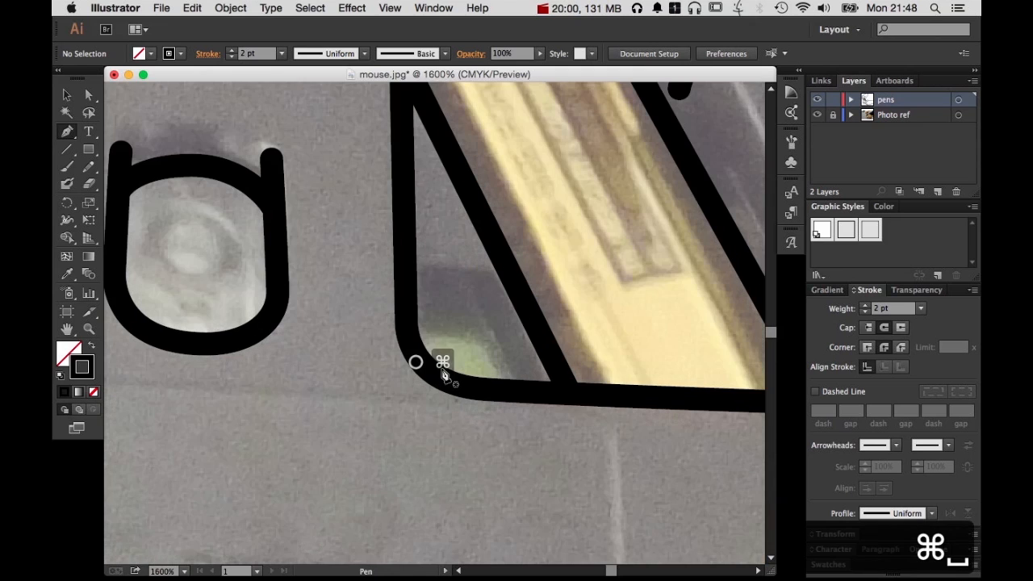
{"action": "left_click", "coordinate": [414, 304]}
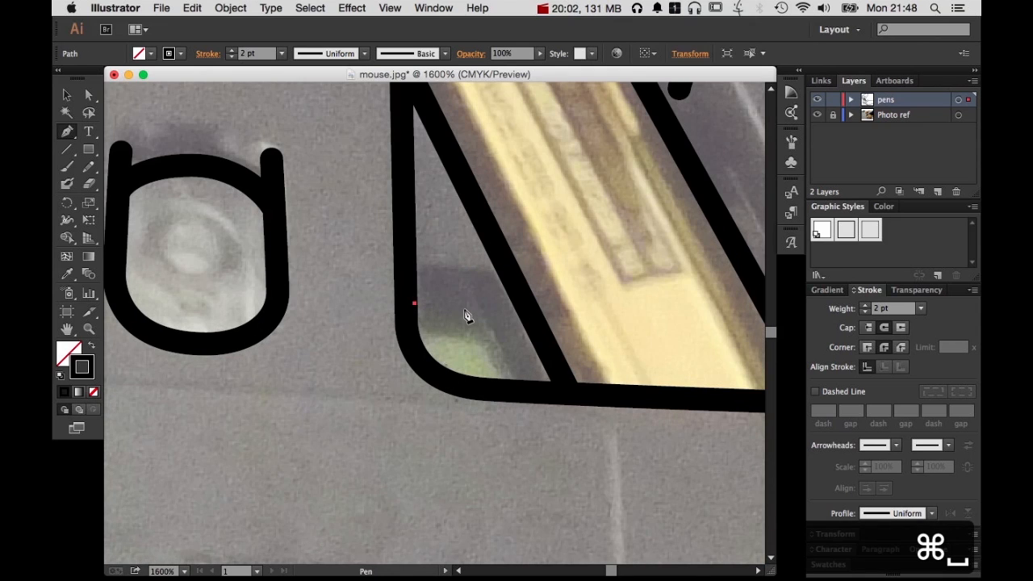
{"action": "left_click", "coordinate": [468, 306]}
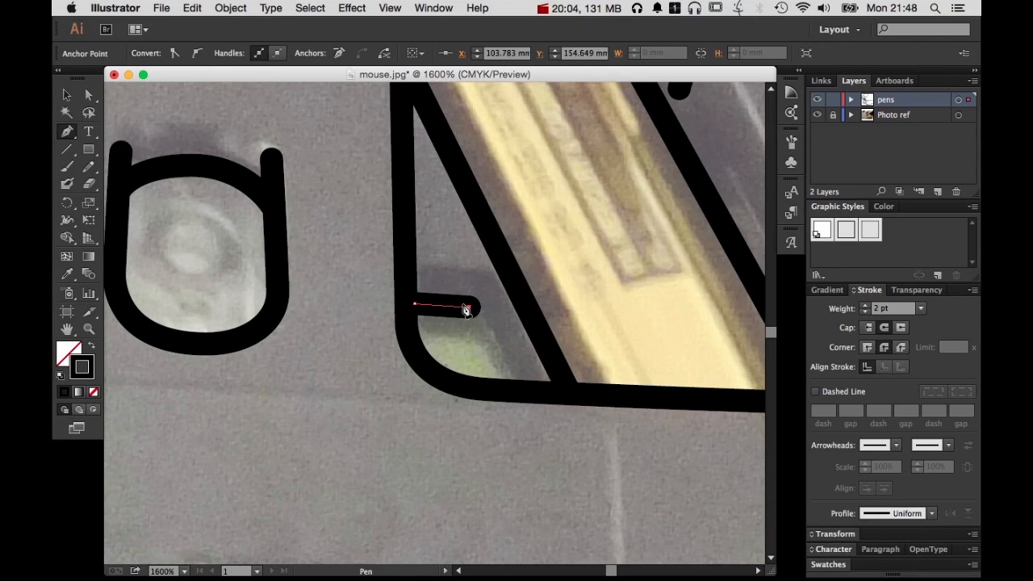
{"action": "left_click", "coordinate": [516, 392]}
{"action": "left_click", "coordinate": [571, 430], "text": "super"}
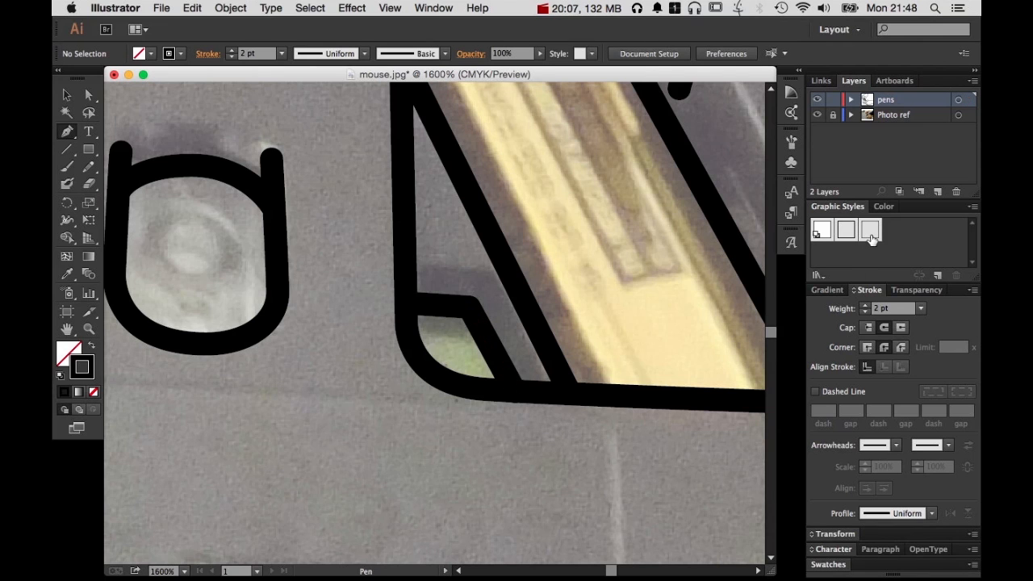
Switch to the 1 pt graphic style and trace the white block's left inner edge down and across to its lower-left corner
{"action": "left_click", "coordinate": [568, 283], "text": "alt+super"}
{"action": "left_click_drag", "start_coordinate": [313, 411], "coordinate": [617, 300]}
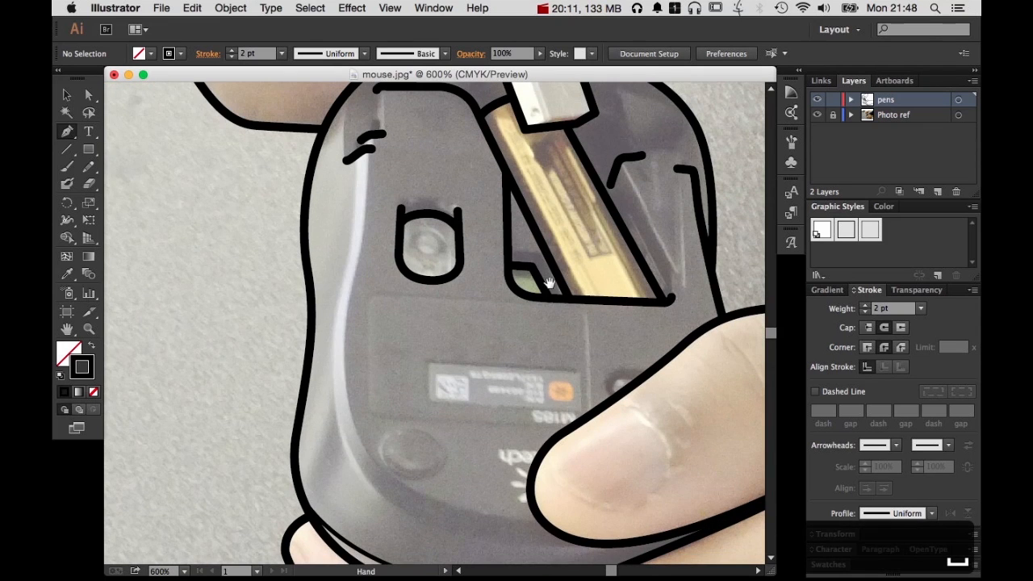
{"action": "left_click_drag", "start_coordinate": [549, 284], "coordinate": [525, 436]}
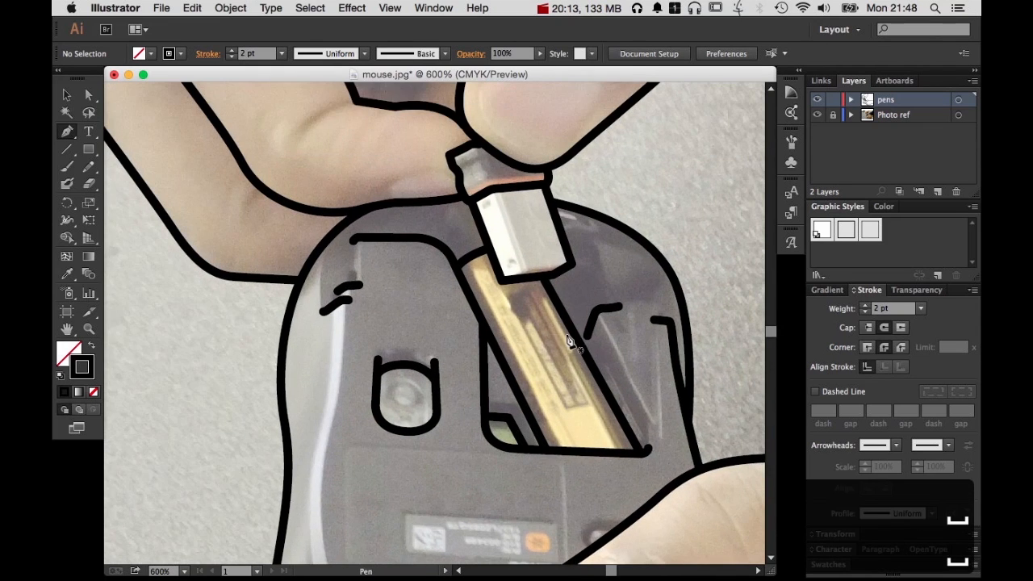
{"action": "left_click_drag", "start_coordinate": [526, 265], "coordinate": [593, 393]}
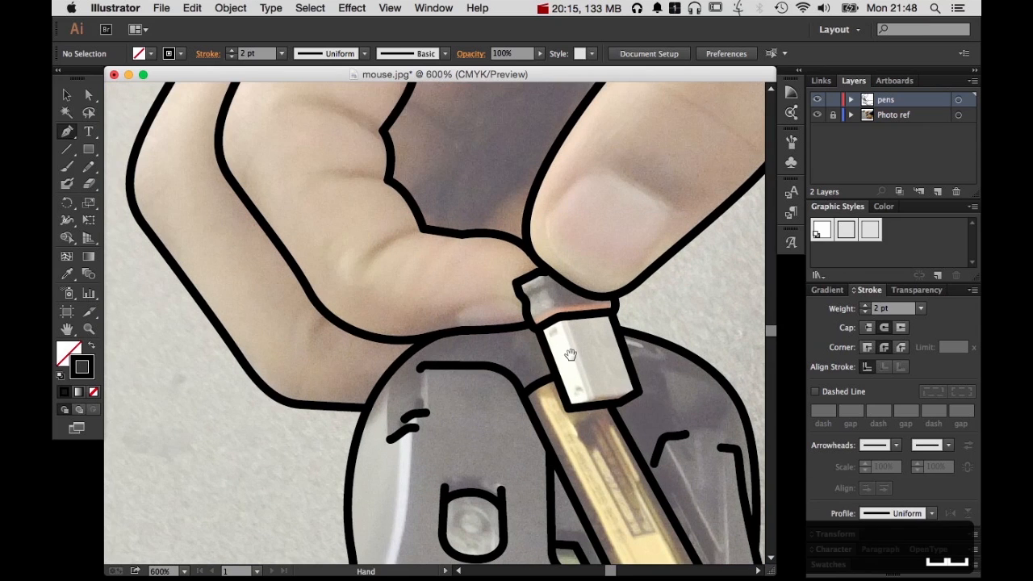
{"action": "left_click", "coordinate": [684, 463]}
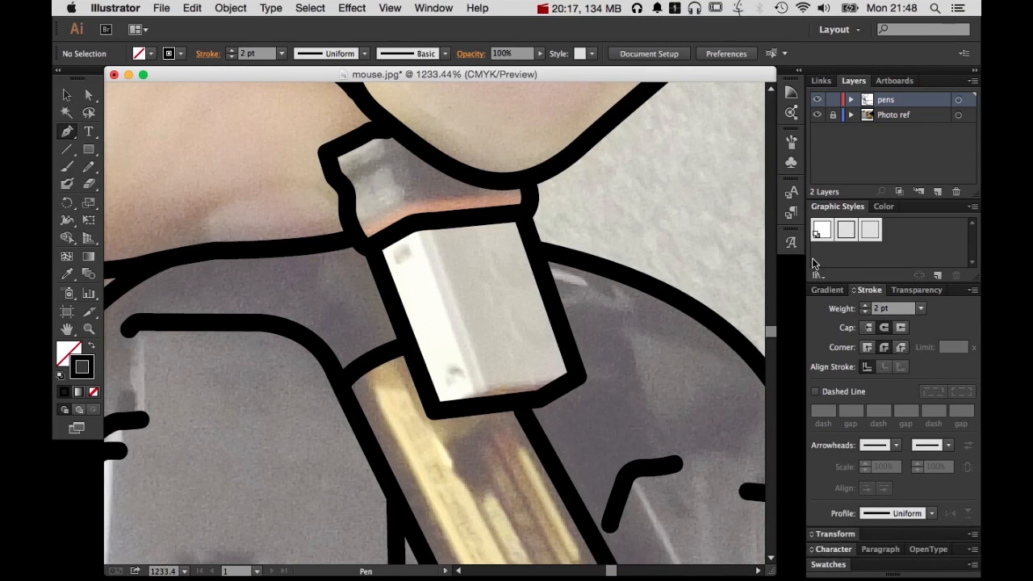
{"action": "left_click", "coordinate": [870, 232]}
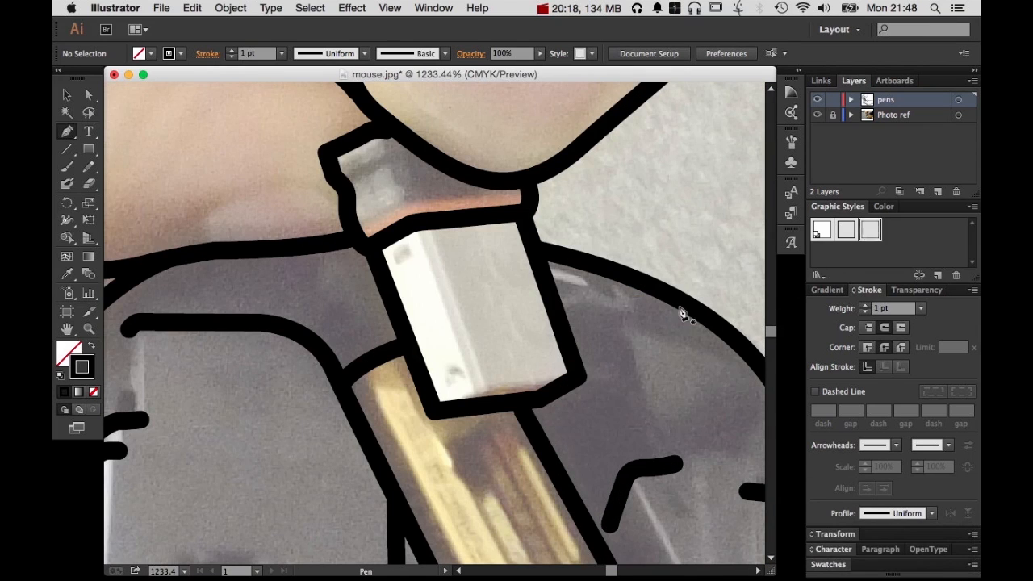
{"action": "left_click", "coordinate": [417, 229]}
{"action": "left_click", "coordinate": [474, 386]}
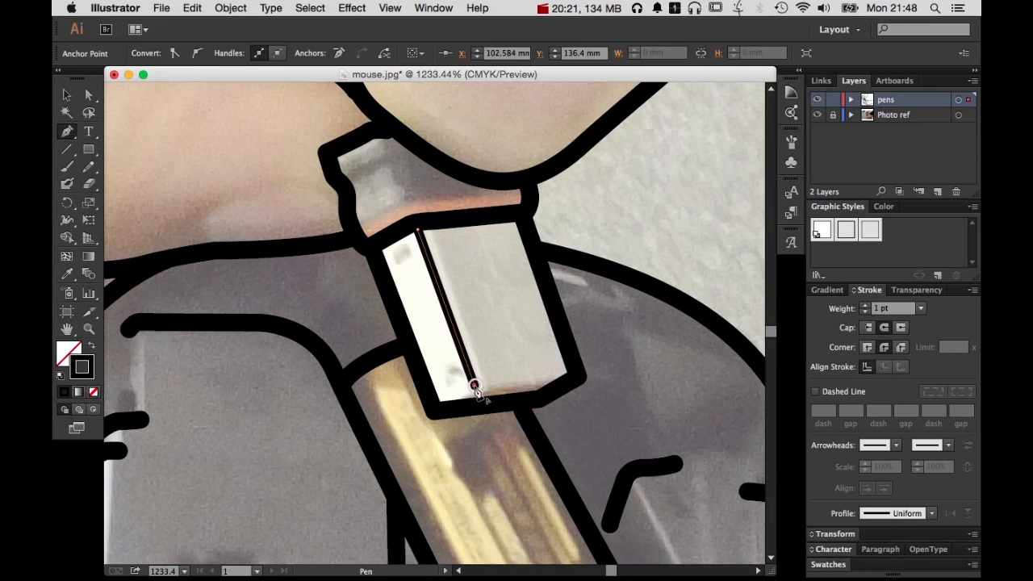
{"action": "left_click", "coordinate": [438, 409]}
{"action": "left_click", "coordinate": [520, 393], "text": "super"}
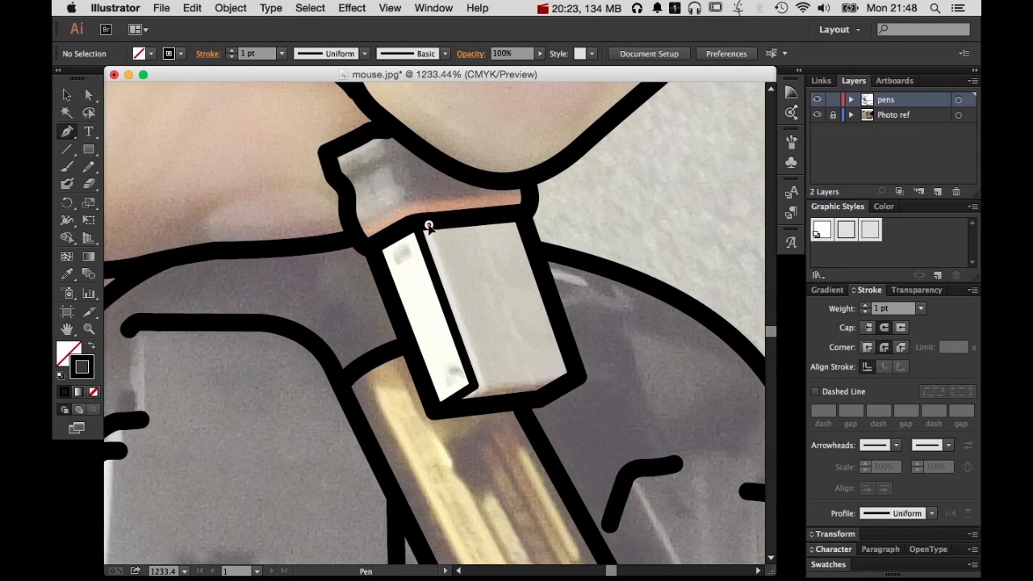
Trace the gray face's left and lower edges on the white block with a 1 pt path ending at the lower-right corner
{"action": "left_click", "coordinate": [427, 225]}
{"action": "left_click", "coordinate": [483, 379]}
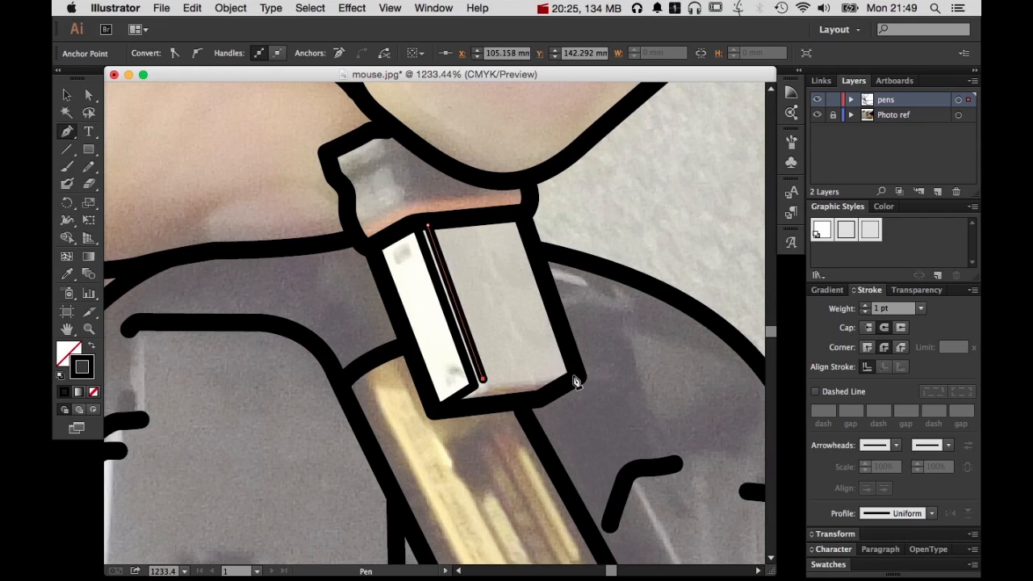
{"action": "left_click", "coordinate": [572, 377]}
{"action": "left_click", "coordinate": [651, 374], "text": "super"}
Nudge the gray face path's lower-left corner and right end points slightly with Direct Selection and deselect the path
{"action": "key", "text": "a"}
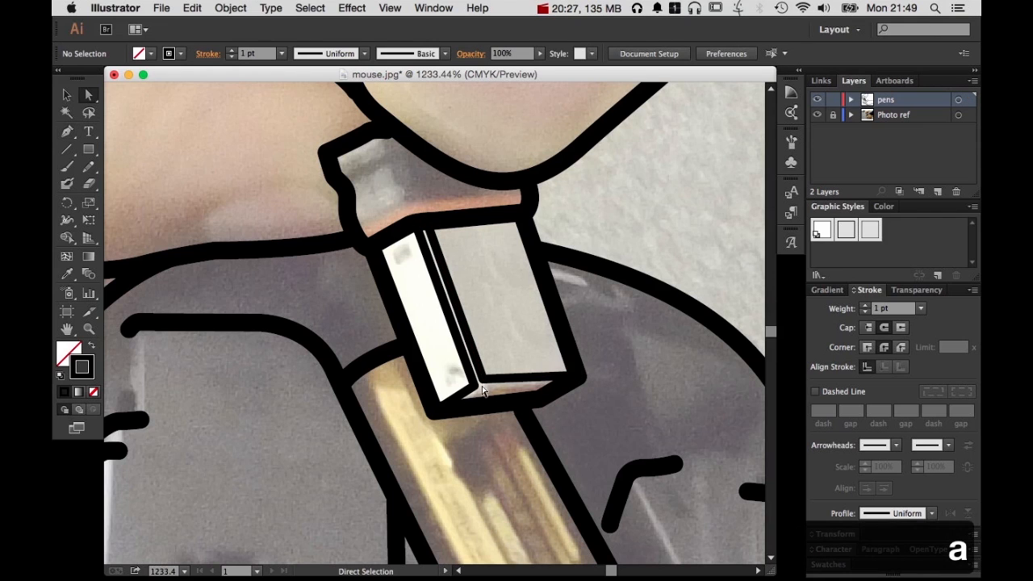
{"action": "left_click_drag", "start_coordinate": [484, 380], "coordinate": [484, 386]}
{"action": "left_click", "coordinate": [484, 381]}
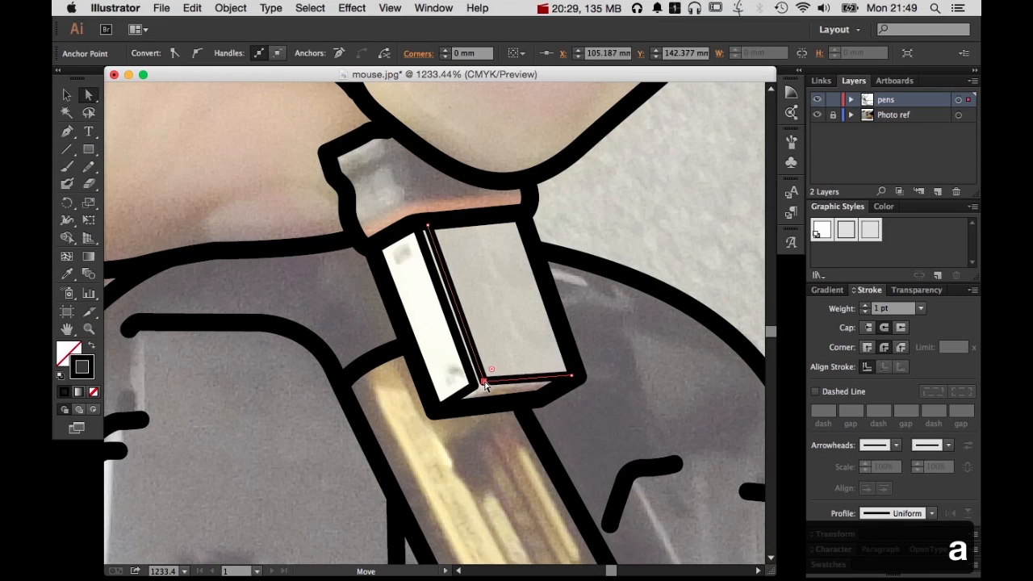
{"action": "left_click_drag", "start_coordinate": [572, 377], "coordinate": [574, 374]}
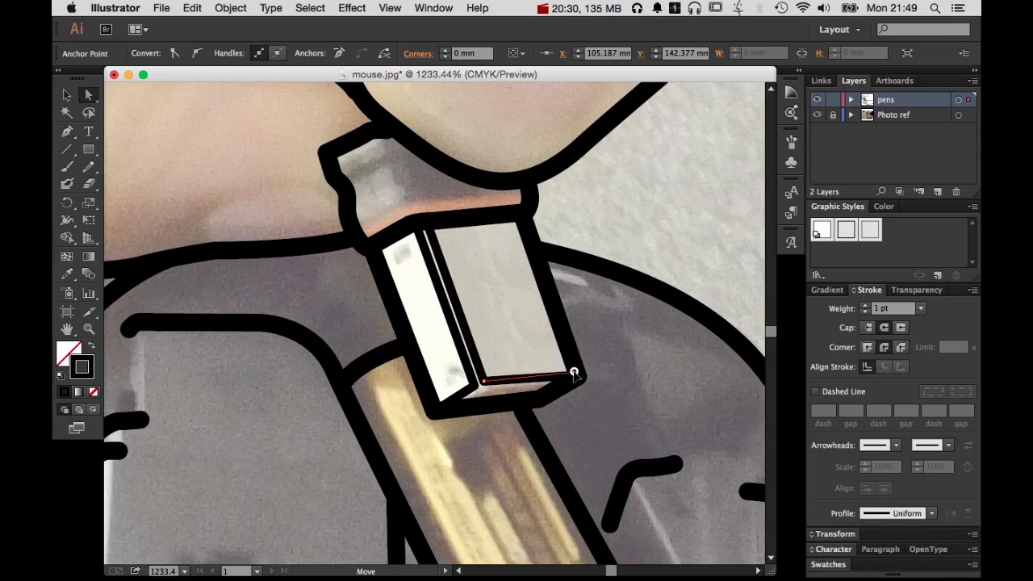
{"action": "left_click", "coordinate": [645, 366]}
Join the lower corners of the white block's two inner edge lines with a short 1 pt Pen segment
{"action": "key", "text": "p"}
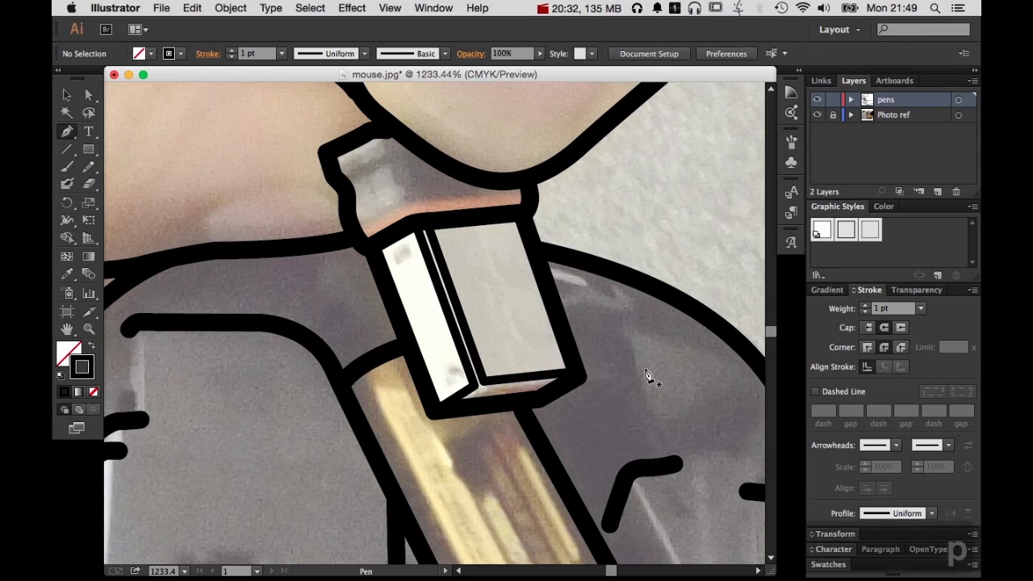
{"action": "left_click", "coordinate": [474, 386]}
{"action": "left_click", "coordinate": [565, 372]}
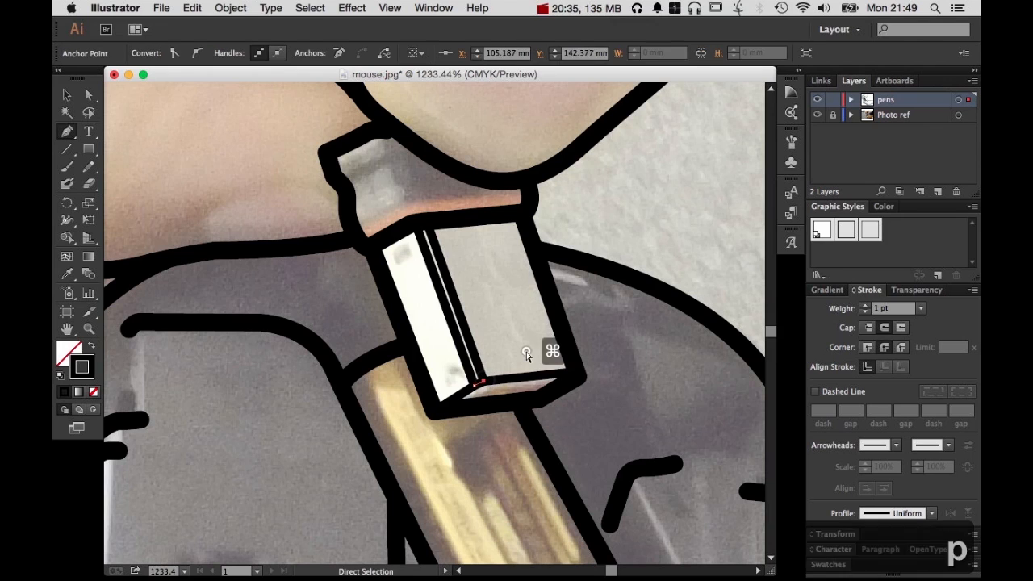
{"action": "left_click", "coordinate": [547, 347], "text": "super"}
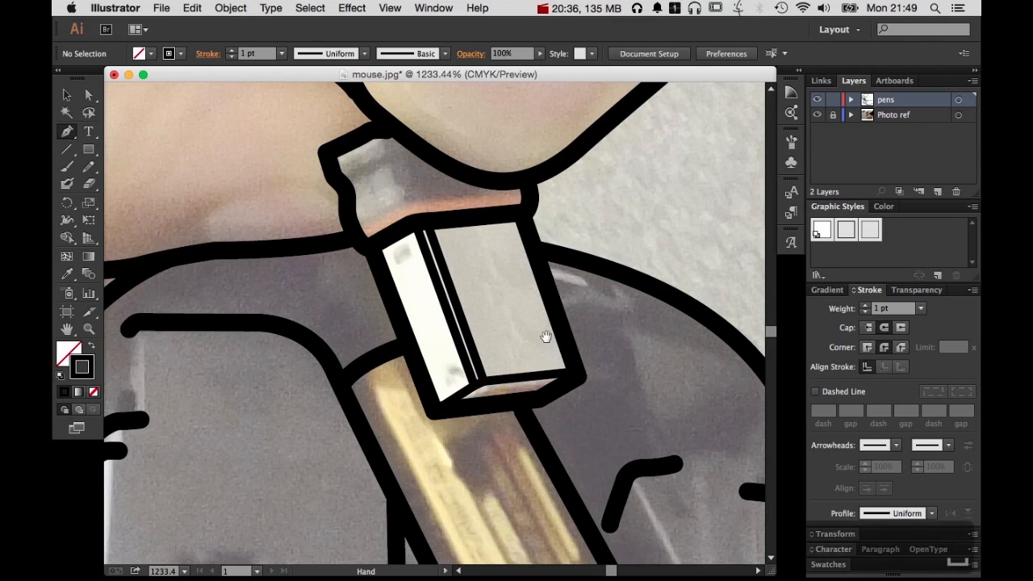
Trace the upper edge of the orange band above the white block with a 1 pt Pen path across its full width and deselect it
{"action": "left_click", "coordinate": [359, 231]}
{"action": "left_click", "coordinate": [387, 211]}
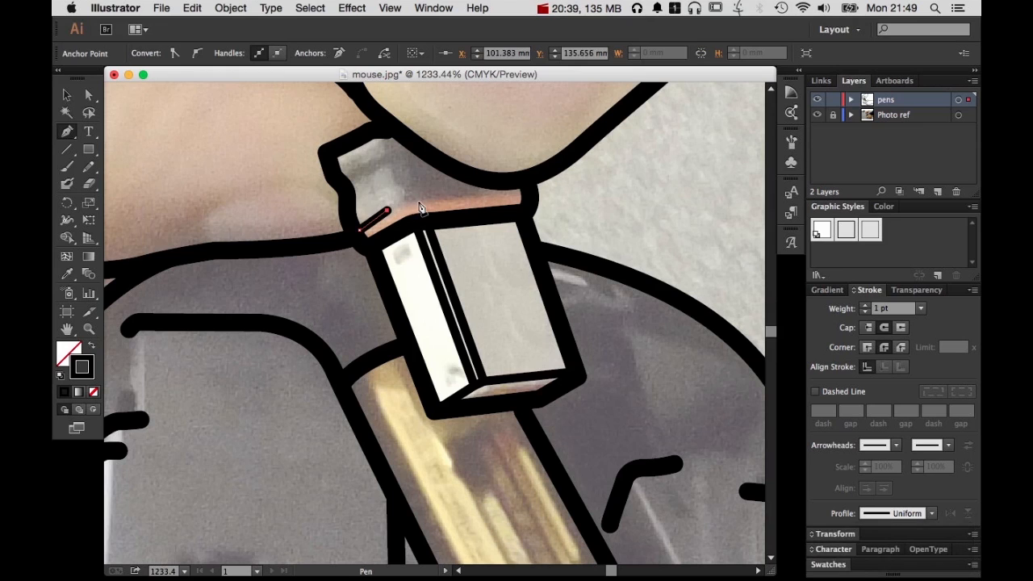
{"action": "left_click_drag", "start_coordinate": [437, 200], "coordinate": [438, 200]}
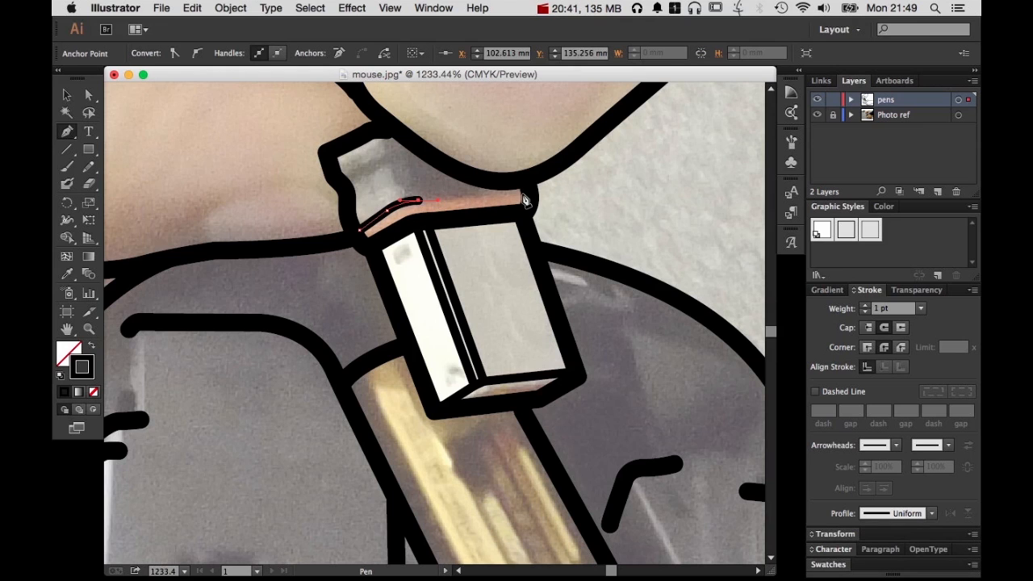
{"action": "left_click", "coordinate": [524, 200]}
{"action": "left_click", "coordinate": [615, 213], "text": "super"}
Draw a bent 1 pt line across the block's gray top section and a short curved line descending from its bend
{"action": "left_click", "coordinate": [341, 176]}
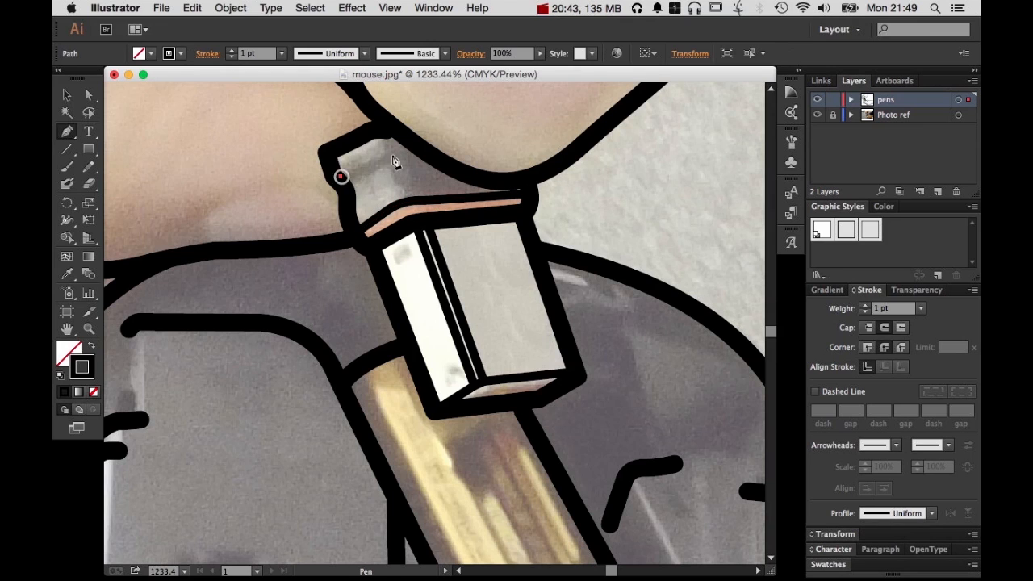
{"action": "left_click", "coordinate": [387, 153]}
{"action": "left_click", "coordinate": [418, 153]}
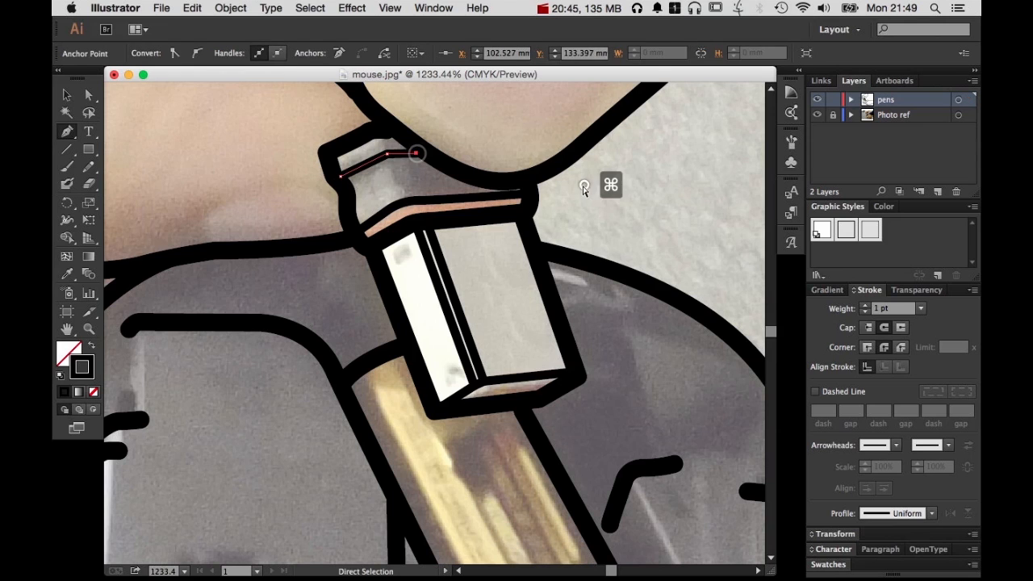
{"action": "left_click", "coordinate": [583, 186], "text": "super"}
{"action": "left_click", "coordinate": [388, 162]}
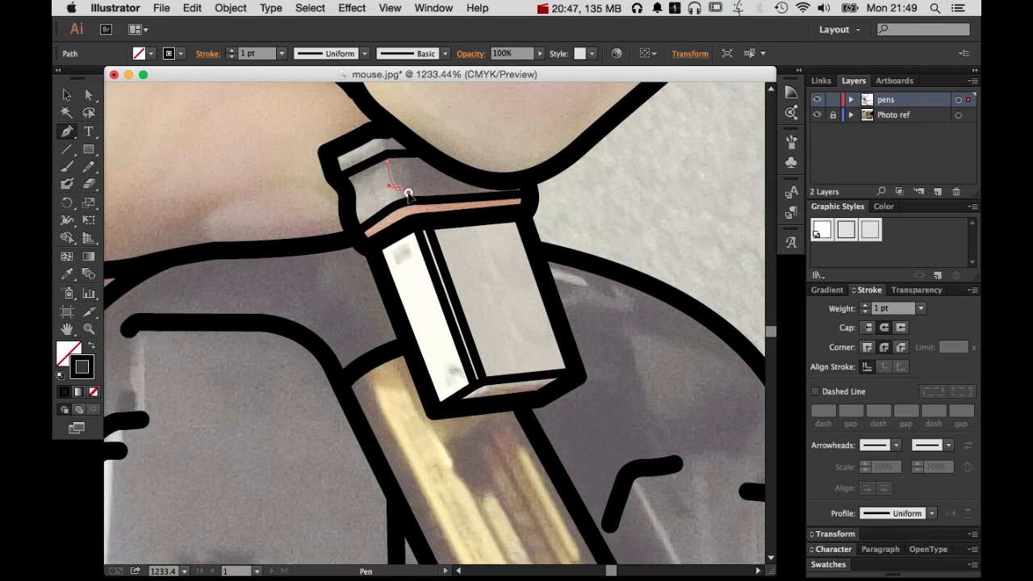
{"action": "left_click_drag", "start_coordinate": [408, 194], "coordinate": [409, 194]}
{"action": "left_click", "coordinate": [598, 230], "text": "super"}
Hide the Photo ref layer to check the line art of the mouse and both hands on its own, and show it again
{"action": "left_click", "coordinate": [634, 297], "text": "alt+super"}
{"action": "left_click", "coordinate": [634, 298], "text": "alt+super"}
{"action": "left_click", "coordinate": [421, 332], "text": "alt+super"}
{"action": "left_click_drag", "start_coordinate": [456, 330], "coordinate": [639, 269]}
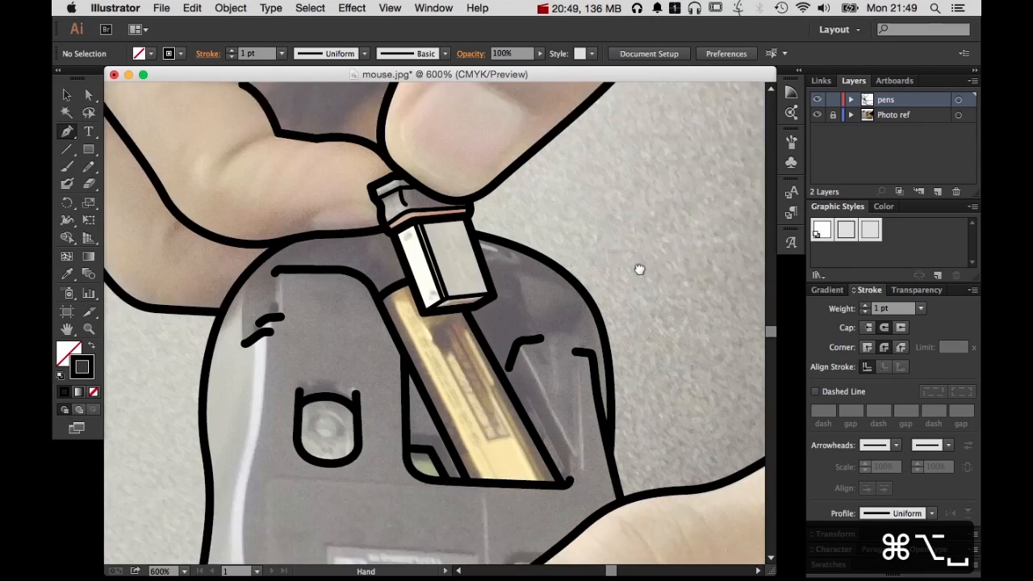
{"action": "left_click", "coordinate": [574, 369], "text": "alt+super"}
{"action": "left_click_drag", "start_coordinate": [449, 449], "coordinate": [547, 398]}
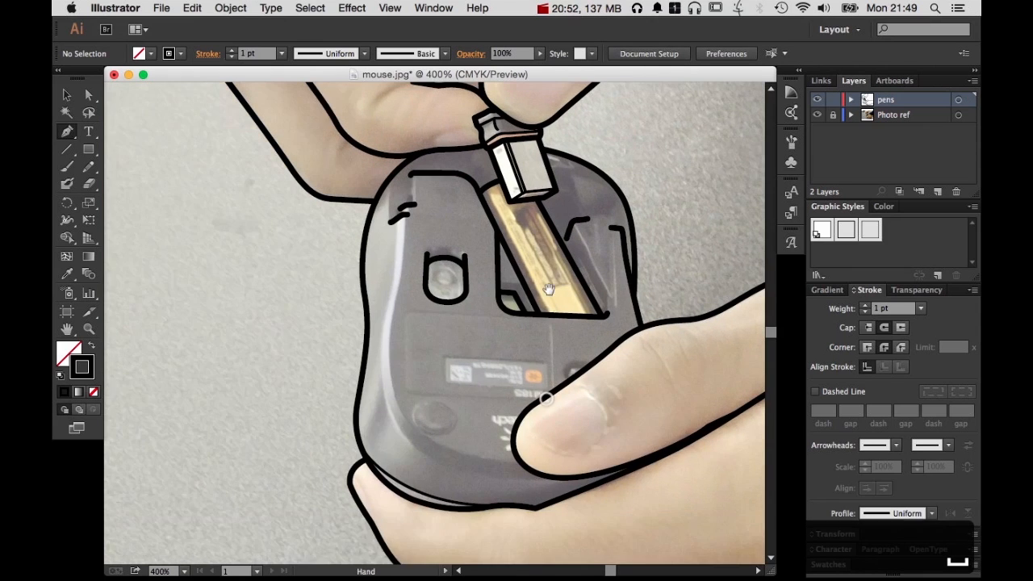
{"action": "left_click_drag", "start_coordinate": [548, 289], "coordinate": [512, 413]}
{"action": "left_click", "coordinate": [818, 117]}
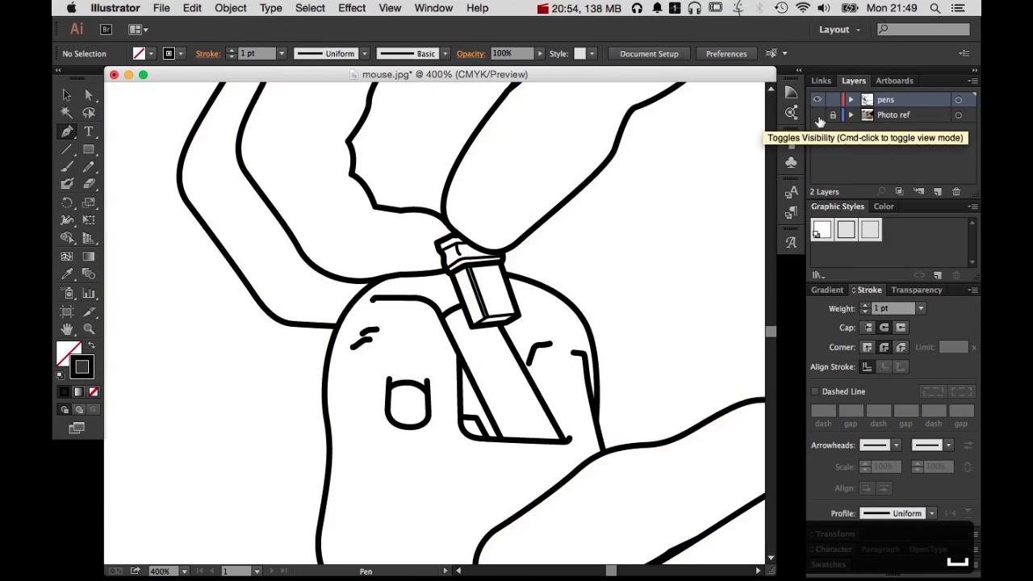
{"action": "left_click", "coordinate": [575, 369], "text": "alt+super"}
{"action": "left_click_drag", "start_coordinate": [508, 446], "coordinate": [522, 343]}
{"action": "left_click", "coordinate": [524, 342], "text": "alt+super"}
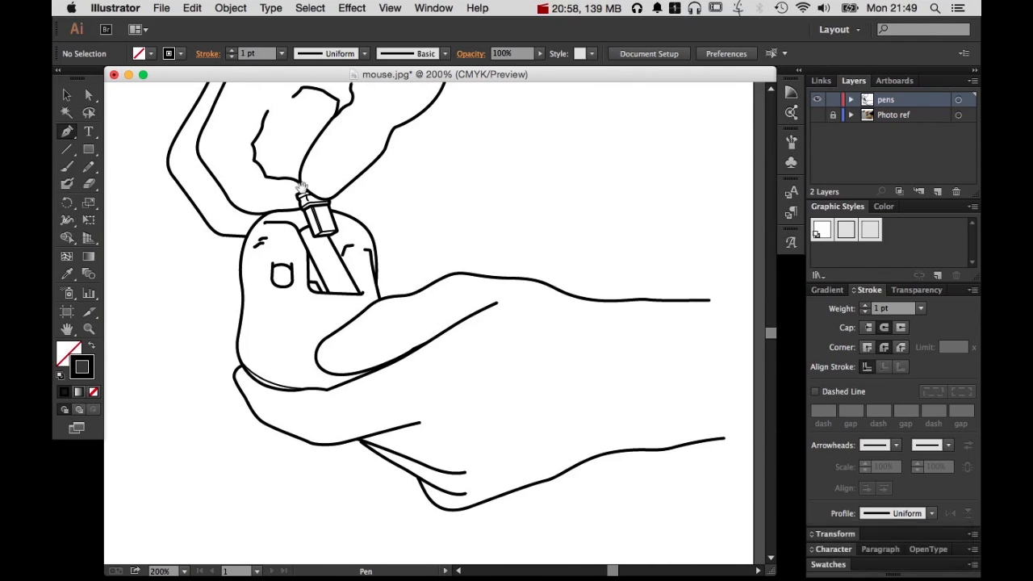
{"action": "left_click_drag", "start_coordinate": [306, 201], "coordinate": [339, 345]}
{"action": "left_click_drag", "start_coordinate": [439, 418], "coordinate": [517, 300]}
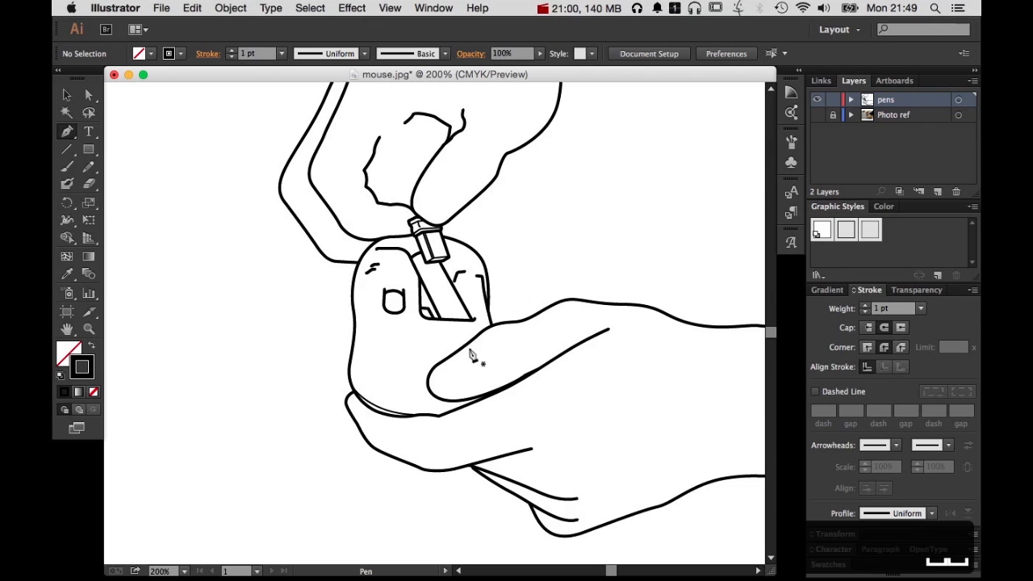
{"action": "left_click", "coordinate": [817, 115]}
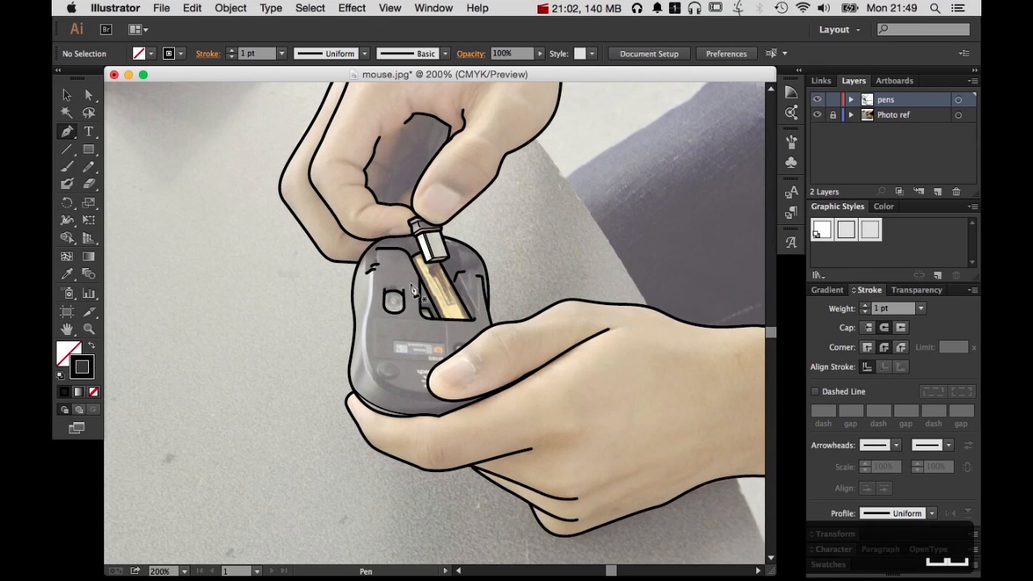
Outline the lower hand's thumbnail with a closed 1 pt Pen path and add a short diagonal line inside its upper edge
{"action": "left_click_drag", "start_coordinate": [412, 295], "coordinate": [535, 435]}
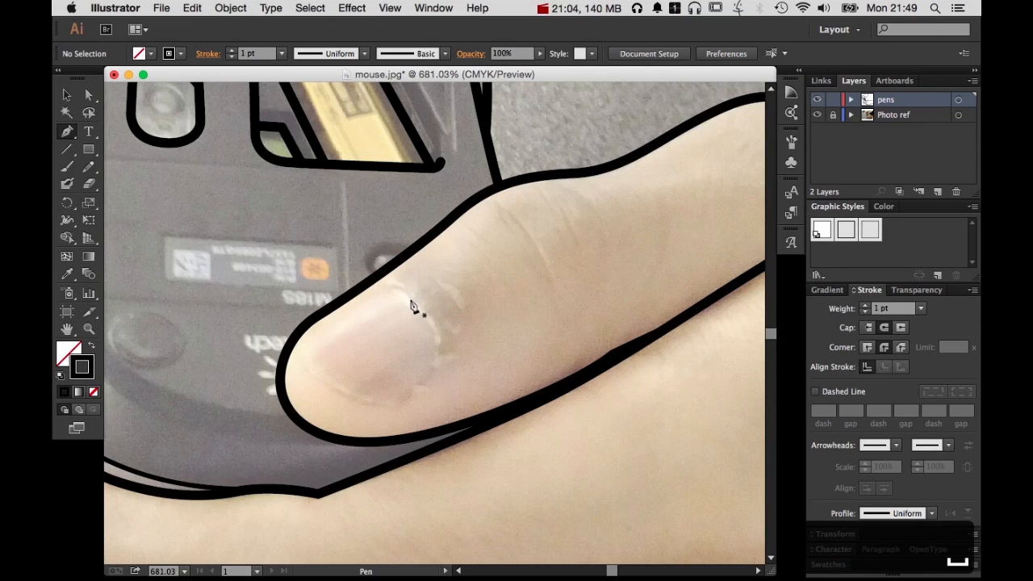
{"action": "left_click_drag", "start_coordinate": [433, 314], "coordinate": [433, 314]}
{"action": "left_click_drag", "start_coordinate": [429, 378], "coordinate": [403, 406]}
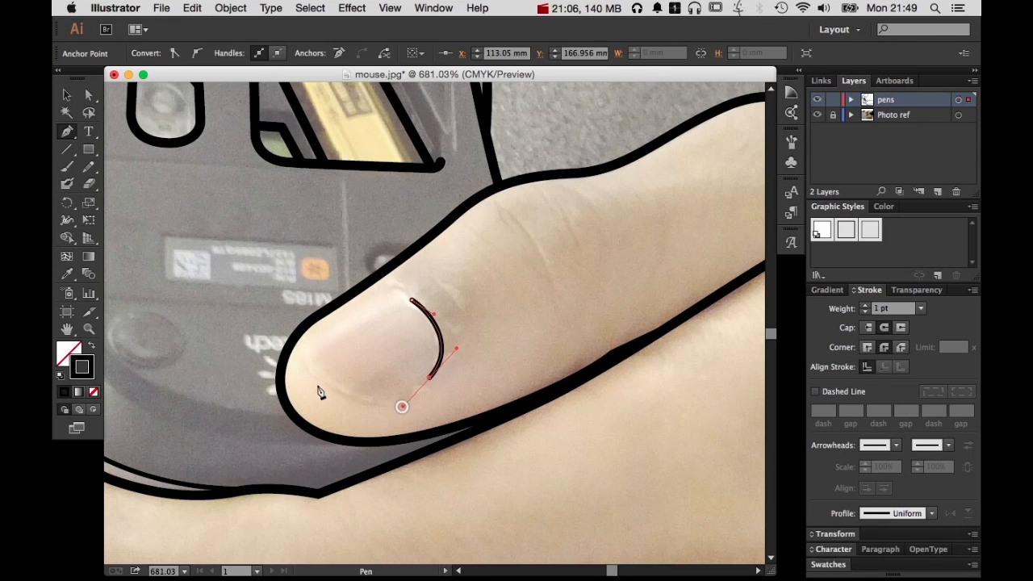
{"action": "left_click_drag", "start_coordinate": [311, 371], "coordinate": [271, 335]}
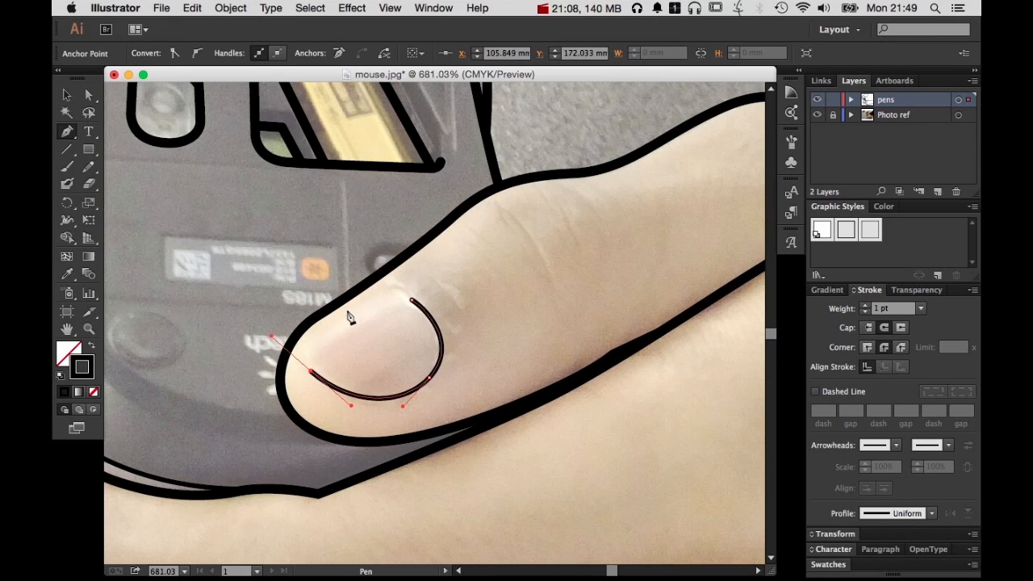
{"action": "left_click_drag", "start_coordinate": [346, 311], "coordinate": [448, 318]}
{"action": "left_click", "coordinate": [484, 310], "text": "super"}
{"action": "left_click", "coordinate": [383, 297], "text": "super"}
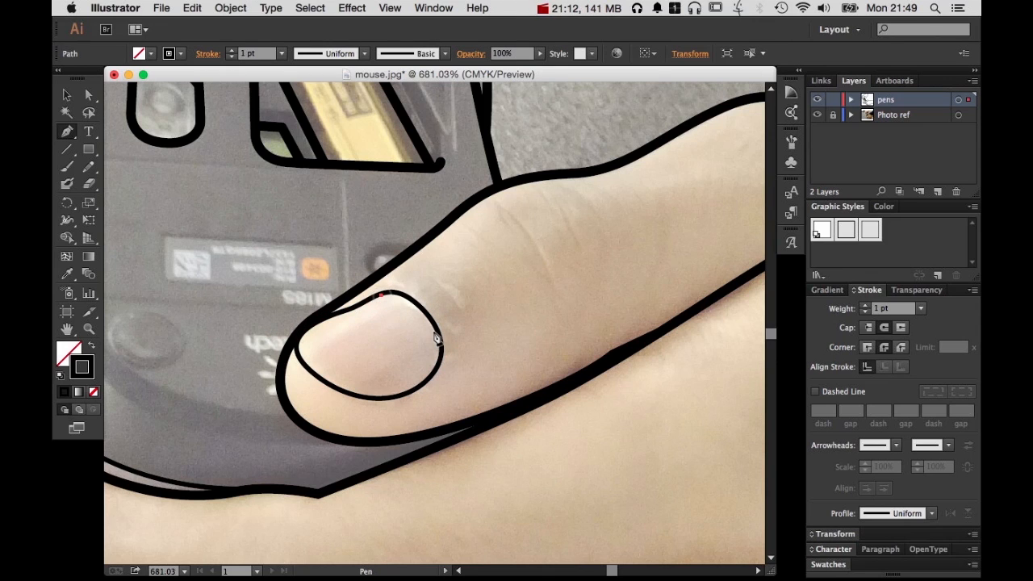
{"action": "left_click_drag", "start_coordinate": [461, 349], "coordinate": [463, 351]}
{"action": "left_click", "coordinate": [533, 332], "text": "super"}
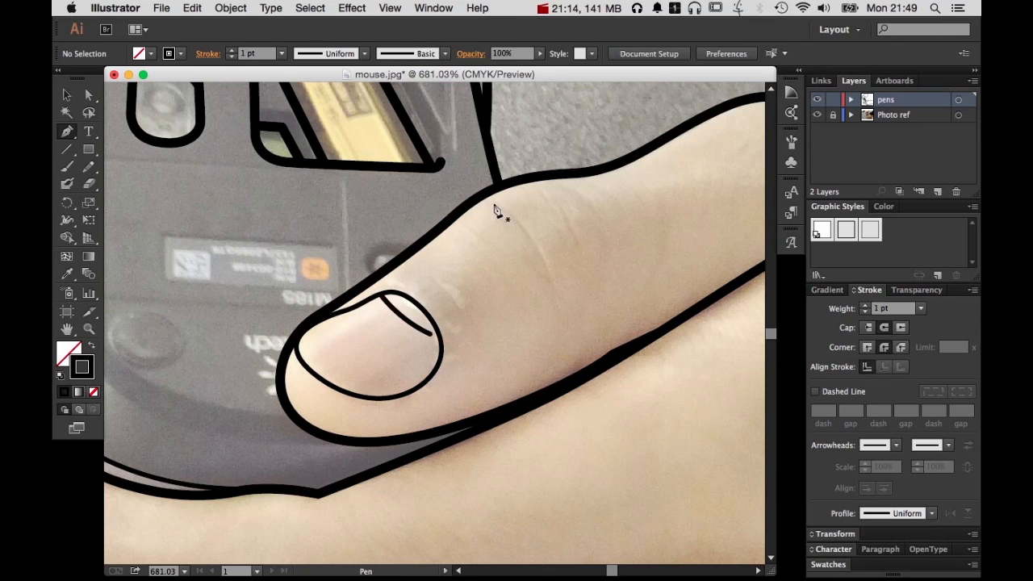
Draw three curved 1 pt crease lines on the lower hand's thumb knuckle
{"action": "left_click", "coordinate": [492, 203]}
{"action": "left_click", "coordinate": [564, 328], "text": "super"}
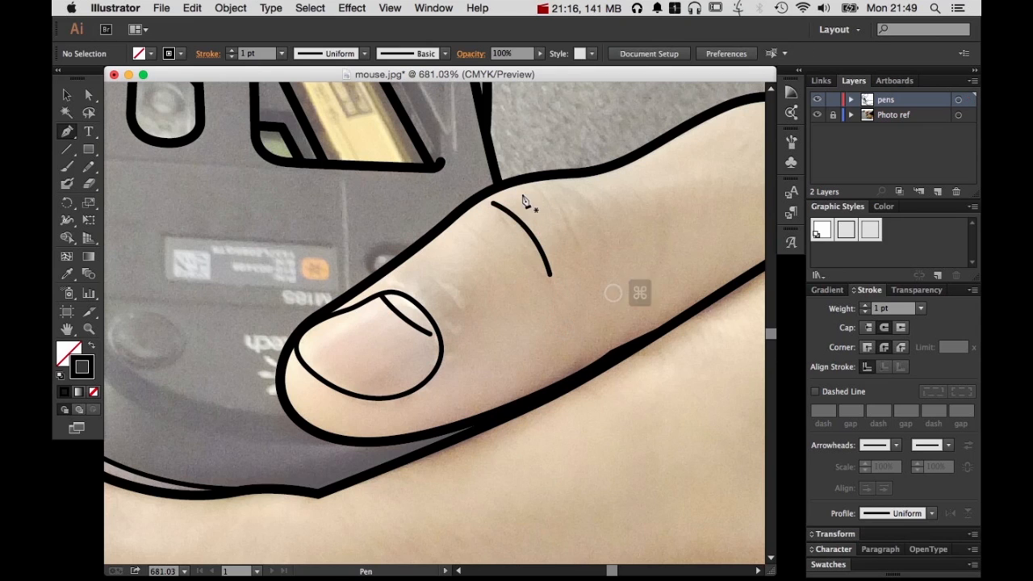
{"action": "left_click_drag", "start_coordinate": [511, 197], "coordinate": [516, 197]}
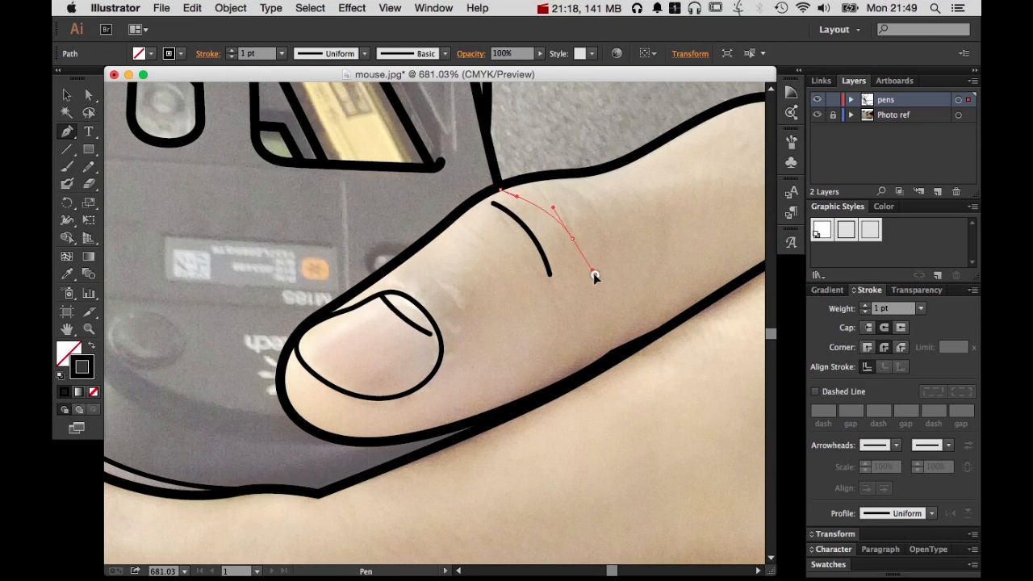
{"action": "left_click_drag", "start_coordinate": [593, 273], "coordinate": [597, 283]}
{"action": "left_click", "coordinate": [641, 260], "text": "super"}
{"action": "left_click", "coordinate": [543, 186]}
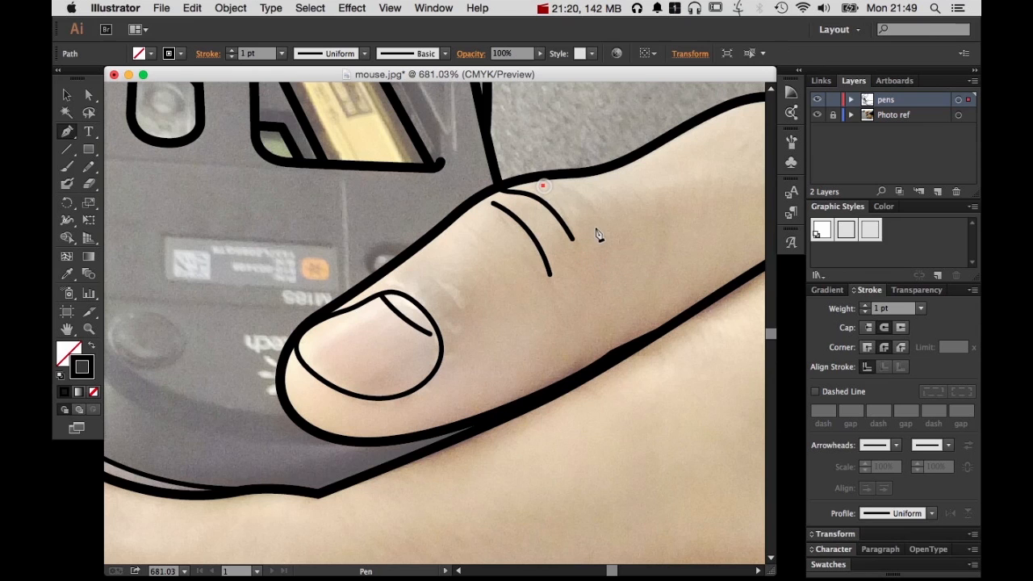
{"action": "left_click", "coordinate": [645, 276], "text": "super"}
Draw three near-vertical 1 pt crease lines on the joint of the lower hand's finger beneath the mouse
{"action": "left_click_drag", "start_coordinate": [645, 277], "coordinate": [389, 234]}
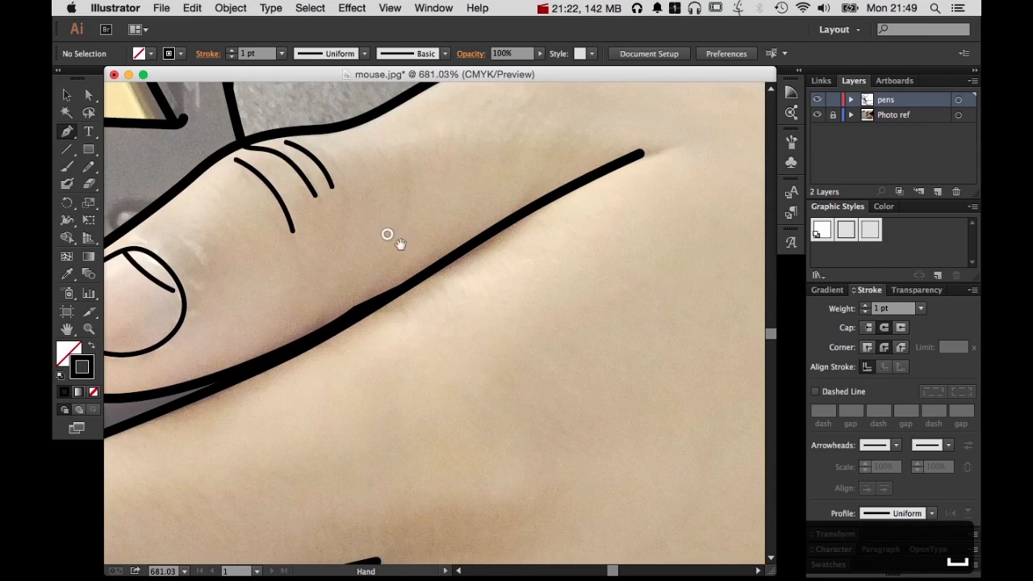
{"action": "left_click", "coordinate": [402, 302], "text": "alt+super"}
{"action": "left_click_drag", "start_coordinate": [501, 382], "coordinate": [710, 208]}
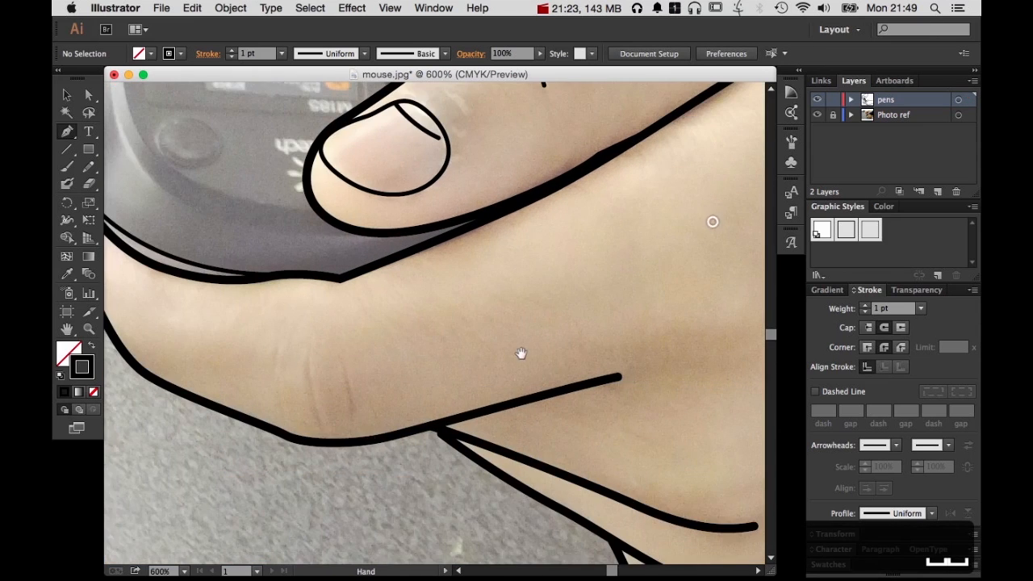
{"action": "left_click", "coordinate": [308, 363]}
{"action": "mouse_move", "coordinate": [331, 446]}
{"action": "left_mouse_down"}
{"action": "mouse_move", "coordinate": [347, 468]}
{"action": "mouse_move", "coordinate": [349, 436]}
{"action": "mouse_move", "coordinate": [332, 464]}
{"action": "left_mouse_up"}
{"action": "left_click", "coordinate": [353, 379], "text": "super"}
{"action": "left_click", "coordinate": [342, 369]}
{"action": "left_click", "coordinate": [266, 376], "text": "super"}
{"action": "left_click", "coordinate": [287, 360]}
{"action": "left_click", "coordinate": [404, 360], "text": "super"}
Add a short 1 pt crease near the first joint of the finger under the mouse and a curved nail edge at its fingertip
{"action": "left_click_drag", "start_coordinate": [244, 349], "coordinate": [479, 423]}
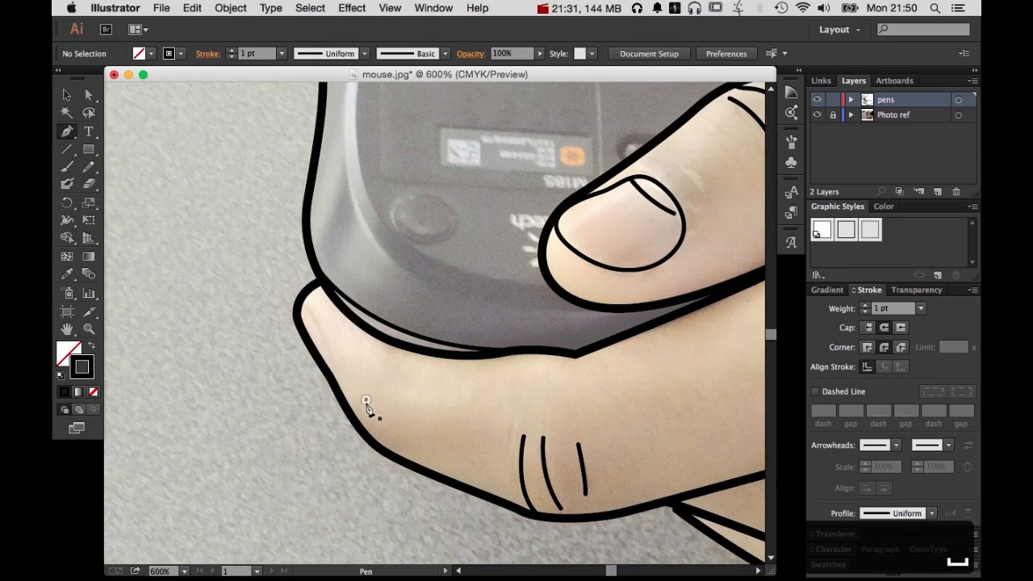
{"action": "left_click", "coordinate": [364, 399]}
{"action": "left_click_drag", "start_coordinate": [393, 460], "coordinate": [392, 461]}
{"action": "left_click", "coordinate": [408, 421], "text": "super"}
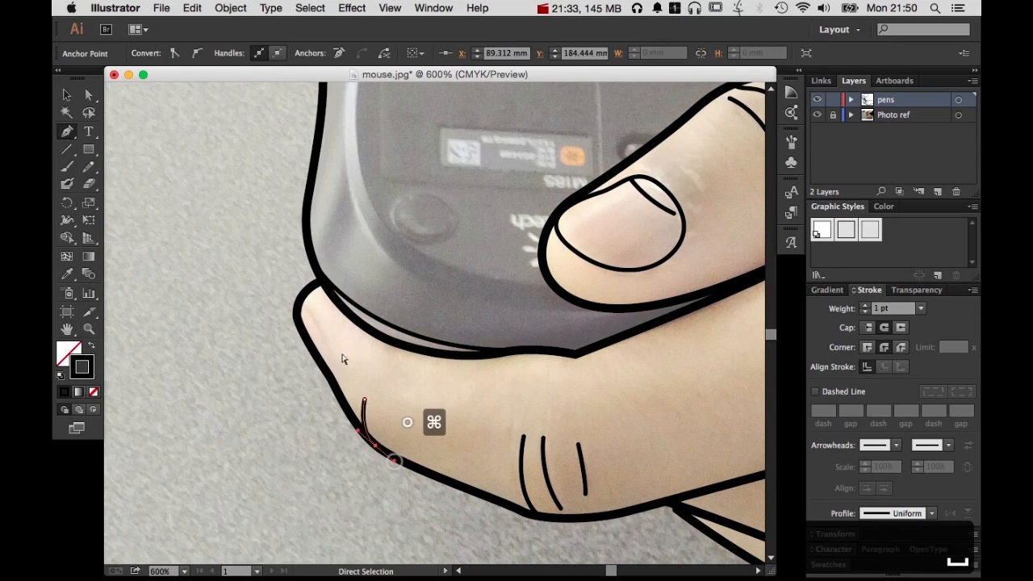
{"action": "left_click", "coordinate": [304, 303]}
{"action": "left_click_drag", "start_coordinate": [329, 385], "coordinate": [321, 410]}
{"action": "left_click", "coordinate": [422, 390], "text": "super"}
Outline the upper hand's thumbnail with a closed 1 pt curved Pen path and deselect it
{"action": "left_click_drag", "start_coordinate": [519, 387], "coordinate": [236, 125]}
{"action": "left_click_drag", "start_coordinate": [550, 339], "coordinate": [299, 420]}
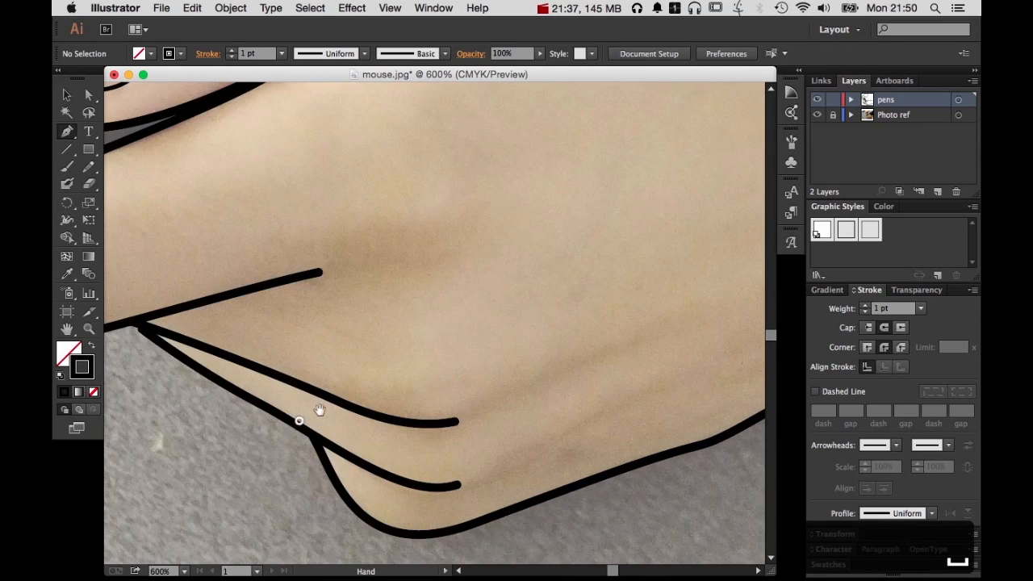
{"action": "left_click", "coordinate": [487, 279], "text": "alt+super"}
{"action": "left_click", "coordinate": [487, 280], "text": "alt+super"}
{"action": "left_click_drag", "start_coordinate": [373, 230], "coordinate": [638, 325]}
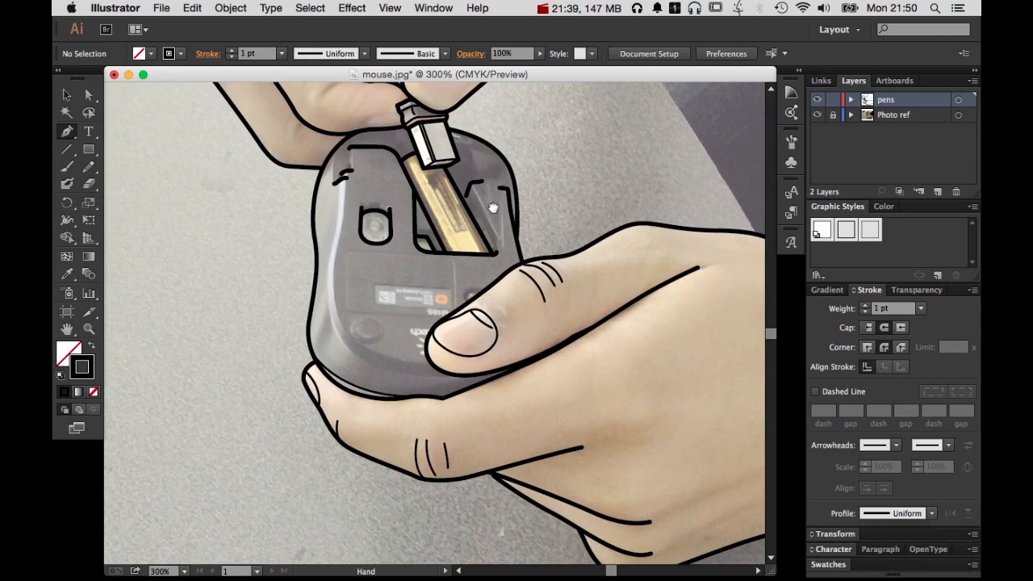
{"action": "left_click_drag", "start_coordinate": [486, 204], "coordinate": [585, 354]}
{"action": "left_click_drag", "start_coordinate": [497, 168], "coordinate": [634, 323]}
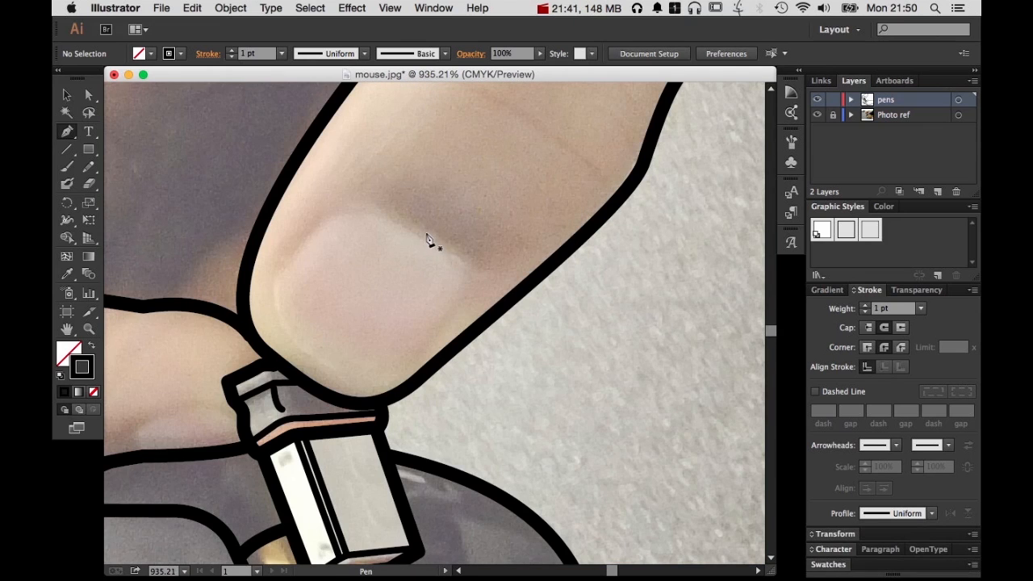
{"action": "left_click_drag", "start_coordinate": [395, 215], "coordinate": [394, 216]}
{"action": "left_click_drag", "start_coordinate": [323, 218], "coordinate": [303, 248]}
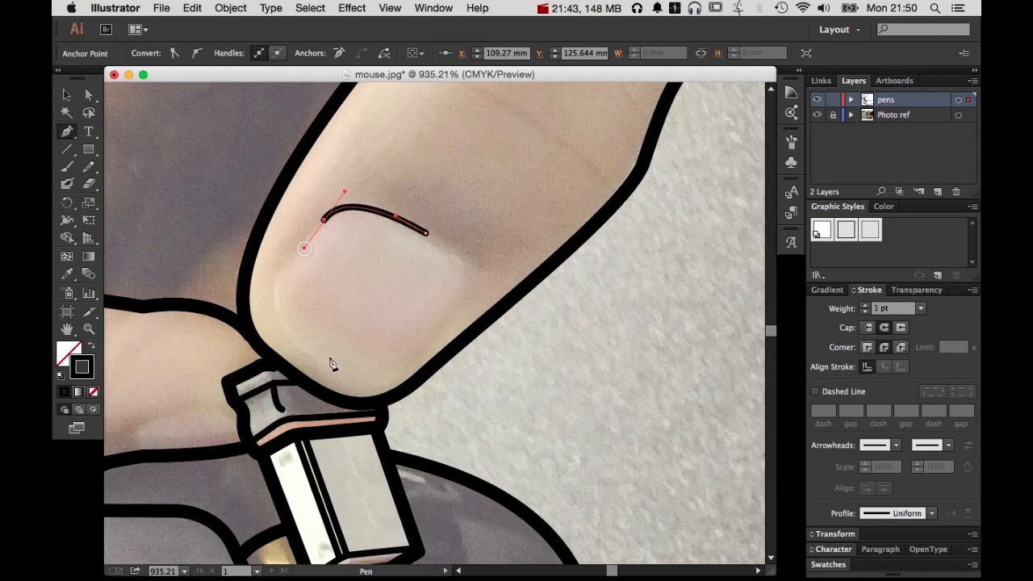
{"action": "left_click_drag", "start_coordinate": [319, 362], "coordinate": [409, 420]}
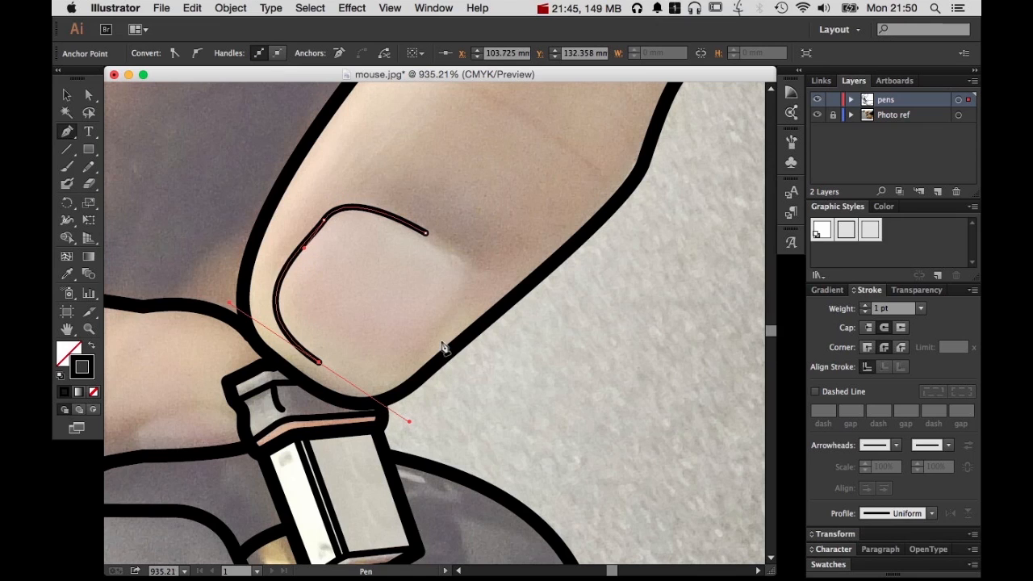
{"action": "left_click_drag", "start_coordinate": [437, 331], "coordinate": [452, 311]}
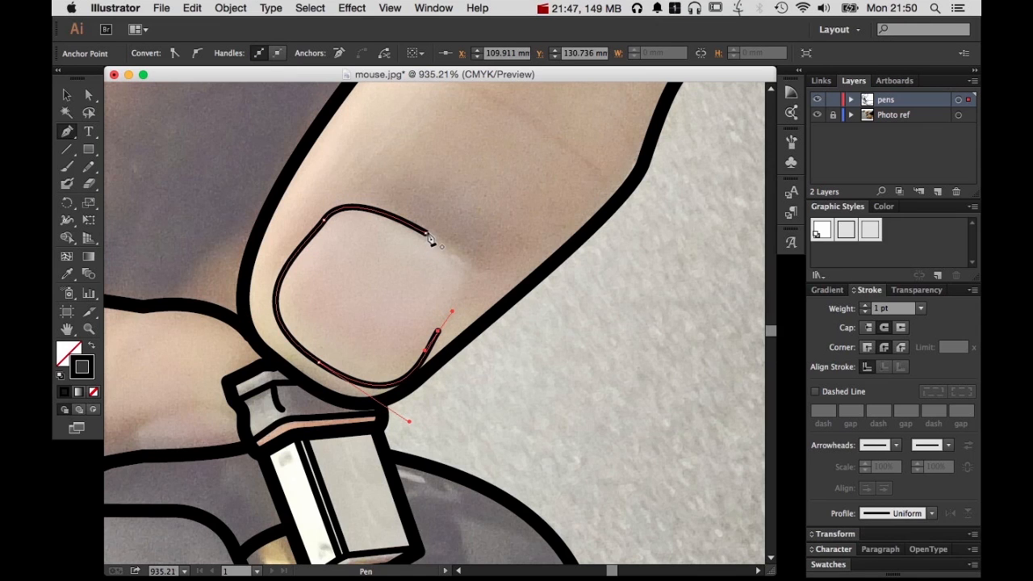
{"action": "left_click_drag", "start_coordinate": [424, 234], "coordinate": [369, 212]}
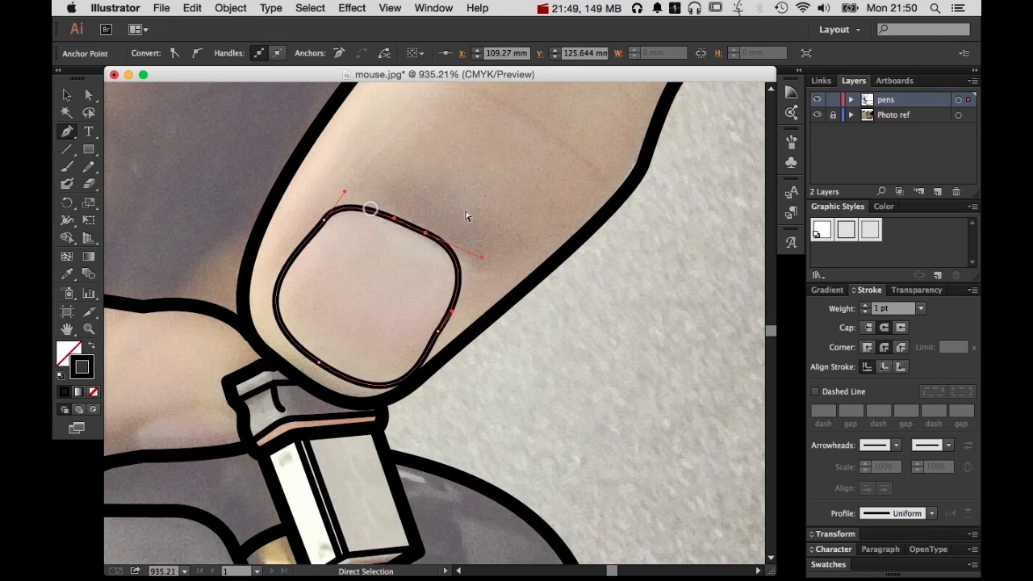
{"action": "left_click", "coordinate": [465, 211], "text": "super"}
Draw a short diagonal 1 pt line just inside the upper edge of the upper hand's thumbnail
{"action": "left_click", "coordinate": [362, 217]}
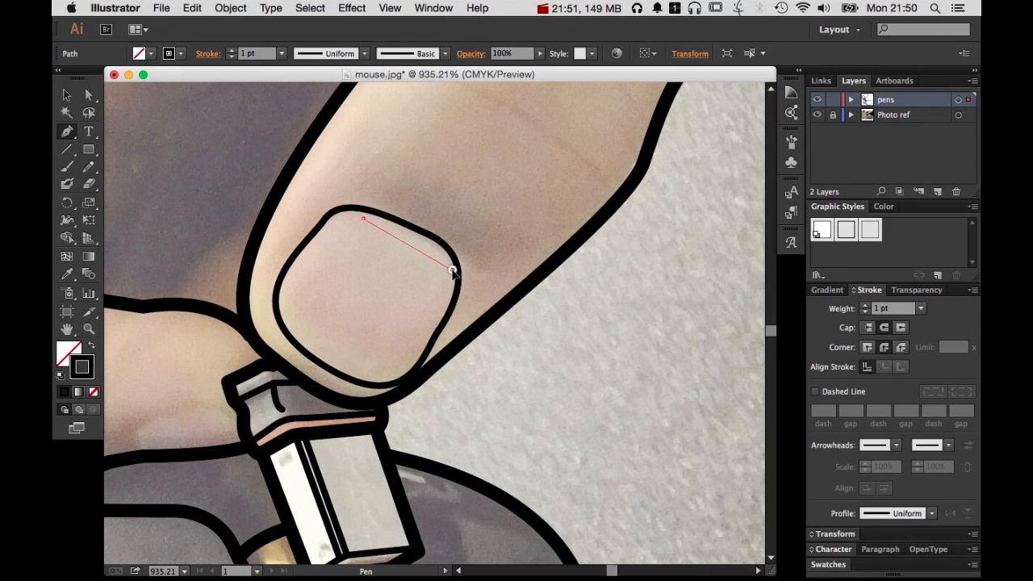
{"action": "left_click_drag", "start_coordinate": [451, 270], "coordinate": [497, 286]}
{"action": "left_click", "coordinate": [525, 265], "text": "super"}
Draw three curved 1 pt crease lines across the upper hand's thumb knuckle, the shortest between the other two
{"action": "mouse_move", "coordinate": [595, 198]}
{"action": "left_mouse_down"}
{"action": "mouse_move", "coordinate": [502, 454]}
{"action": "mouse_move", "coordinate": [538, 477]}
{"action": "left_mouse_up"}
{"action": "left_click", "coordinate": [356, 326]}
{"action": "left_click", "coordinate": [565, 376], "text": "super"}
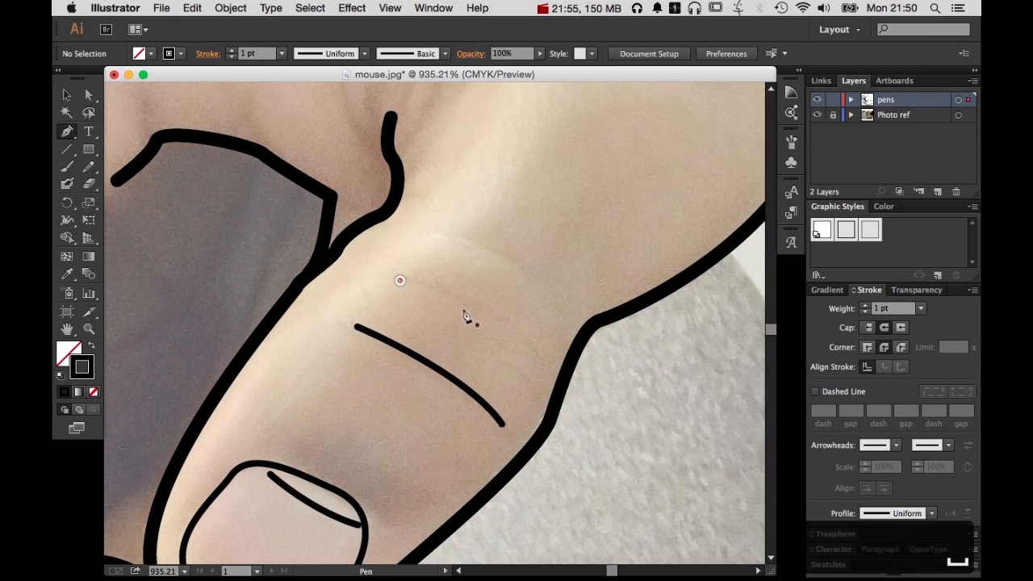
{"action": "left_click", "coordinate": [399, 280]}
{"action": "left_click_drag", "start_coordinate": [539, 369], "coordinate": [583, 454]}
{"action": "left_click", "coordinate": [498, 371], "text": "super"}
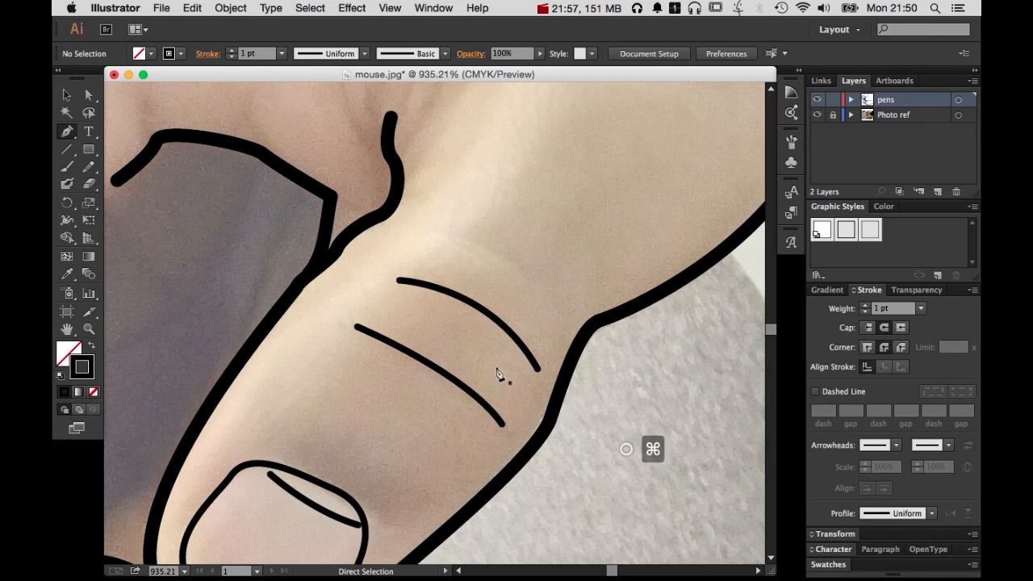
{"action": "left_click", "coordinate": [426, 323]}
{"action": "left_click_drag", "start_coordinate": [510, 375], "coordinate": [535, 406]}
{"action": "left_click", "coordinate": [634, 422], "text": "super"}
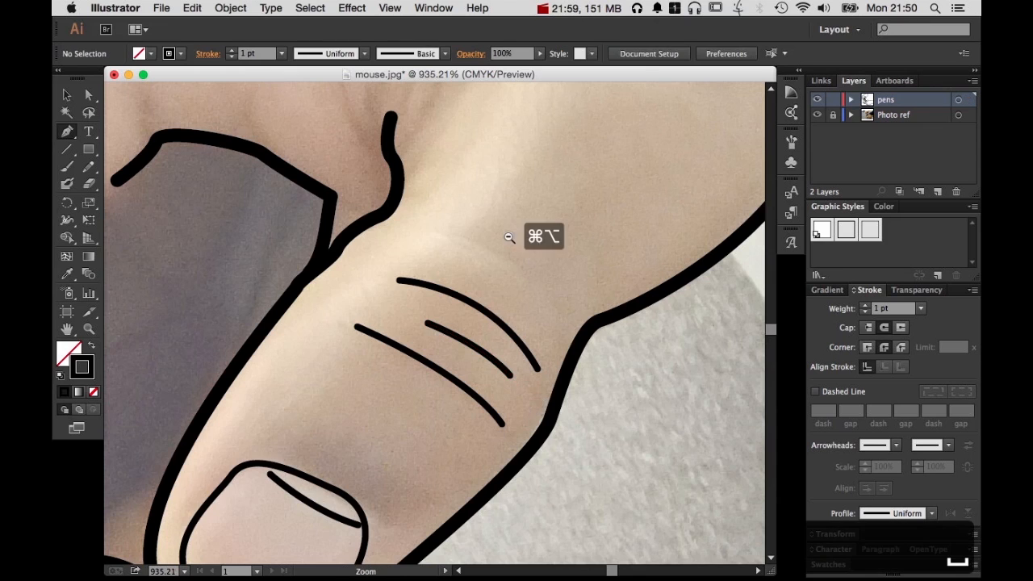
{"action": "left_click", "coordinate": [509, 237], "text": "alt+super"}
{"action": "left_click", "coordinate": [509, 237], "text": "alt+super"}
{"action": "left_click_drag", "start_coordinate": [382, 369], "coordinate": [598, 385]}
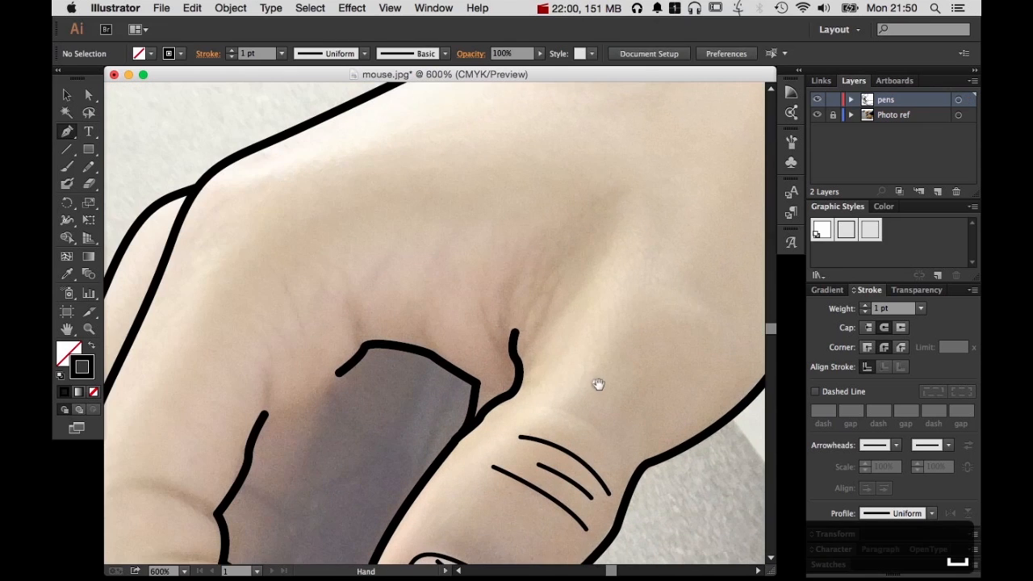
Draw two short 1 pt creases flanking the thumb-web line's upper end and a short line joining the neighbouring palm-outline corner to it
{"action": "left_click", "coordinate": [503, 299]}
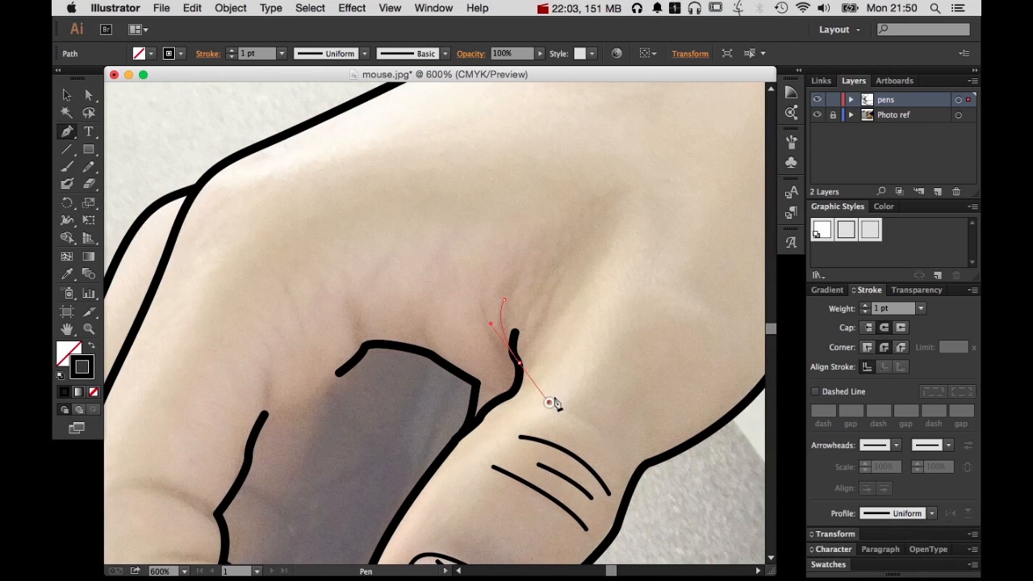
{"action": "left_click", "coordinate": [537, 339], "text": "super"}
{"action": "mouse_move", "coordinate": [551, 404]}
{"action": "left_mouse_down"}
{"action": "mouse_move", "coordinate": [520, 389]}
{"action": "mouse_move", "coordinate": [676, 382]}
{"action": "left_mouse_up"}
{"action": "left_click", "coordinate": [538, 322]}
{"action": "left_click", "coordinate": [558, 384], "text": "super"}
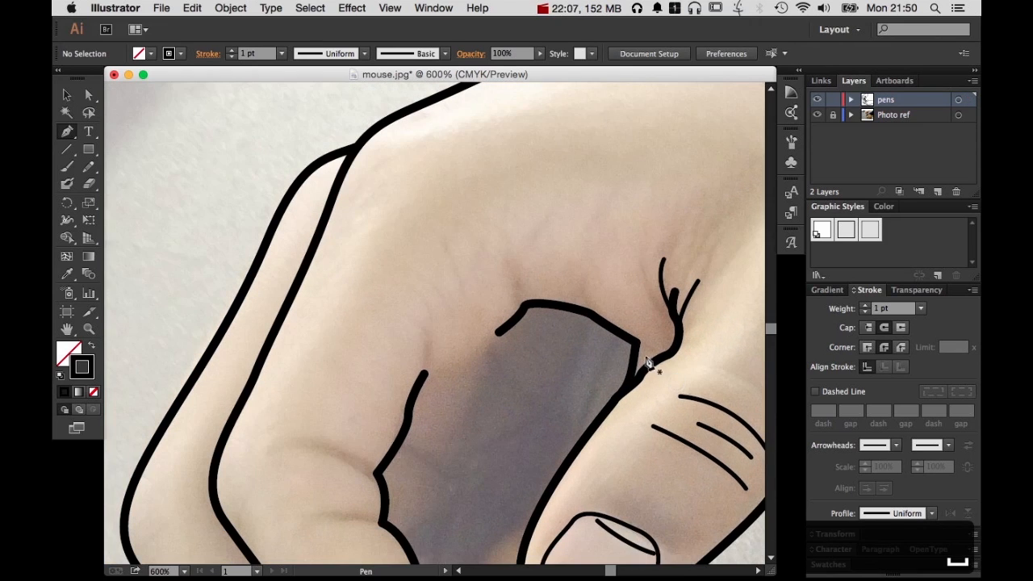
{"action": "left_click", "coordinate": [636, 344]}
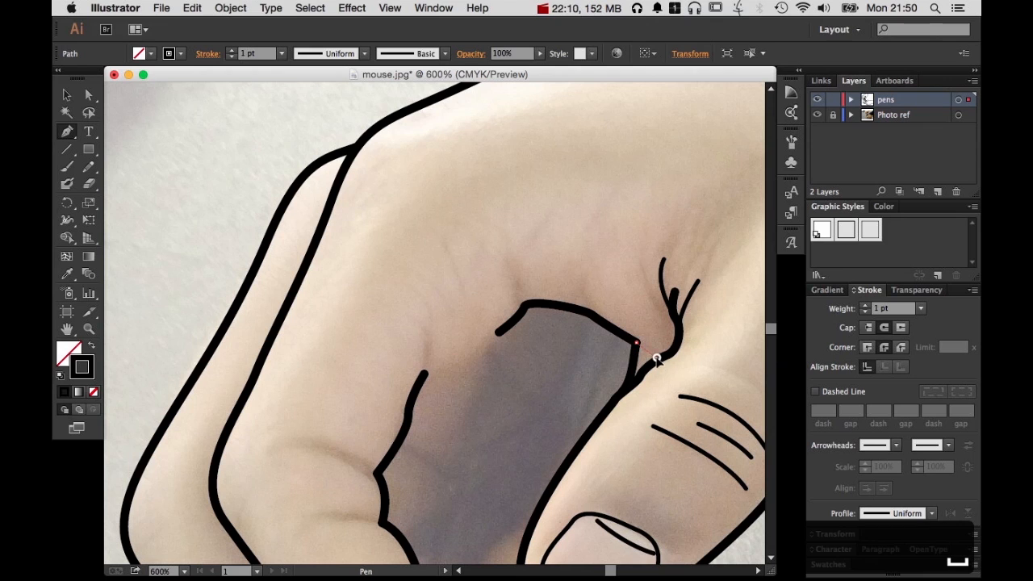
{"action": "left_click", "coordinate": [549, 425], "text": "super"}
Draw three 1 pt crease lines extending inward from the corners of the upper hand's bent index finger outline
{"action": "left_click_drag", "start_coordinate": [549, 424], "coordinate": [613, 231]}
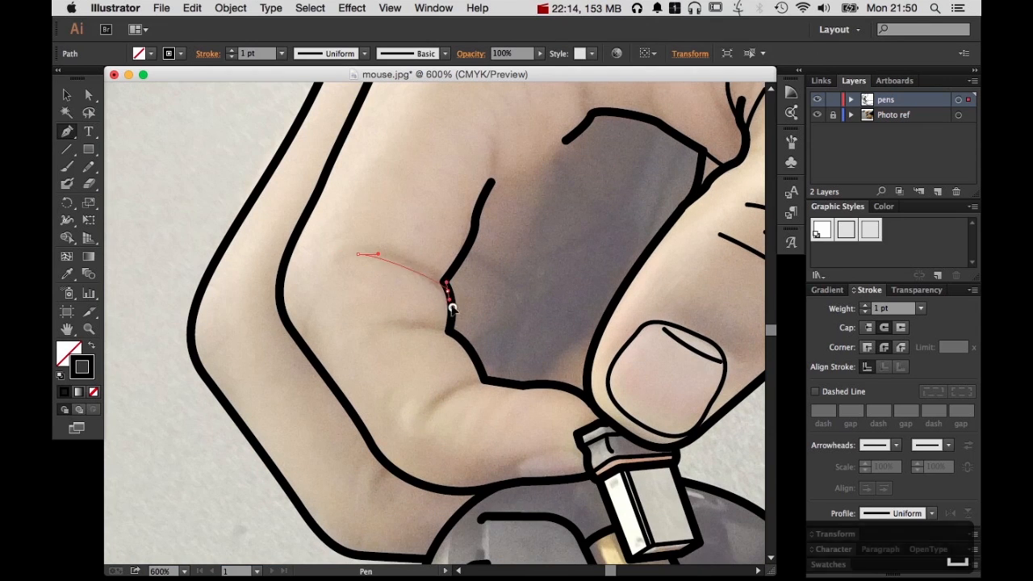
{"action": "left_click_drag", "start_coordinate": [443, 281], "coordinate": [459, 318]}
{"action": "left_click", "coordinate": [436, 335], "text": "super"}
{"action": "left_click", "coordinate": [387, 327]}
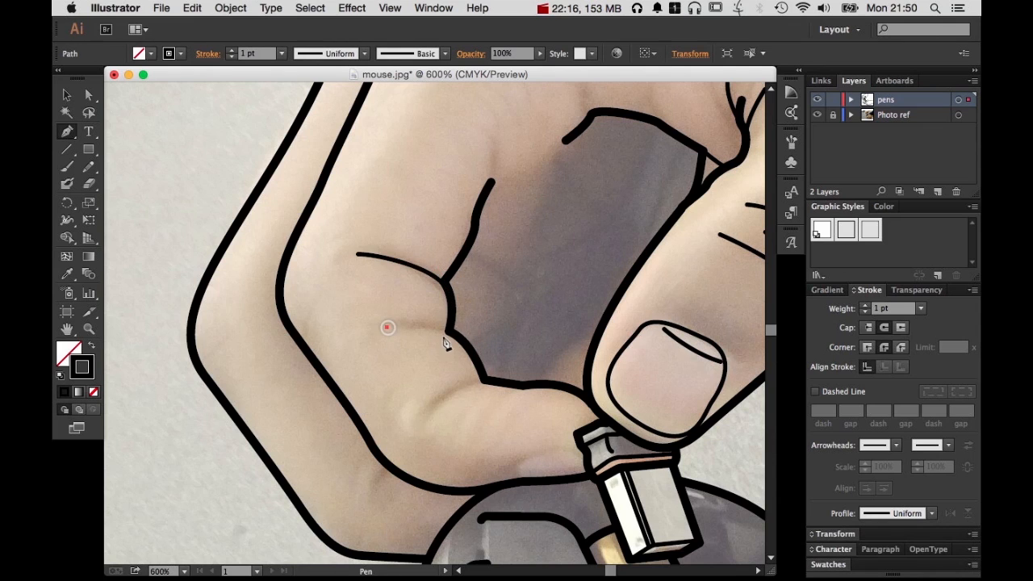
{"action": "left_click", "coordinate": [446, 331]}
{"action": "left_click", "coordinate": [558, 363], "text": "super"}
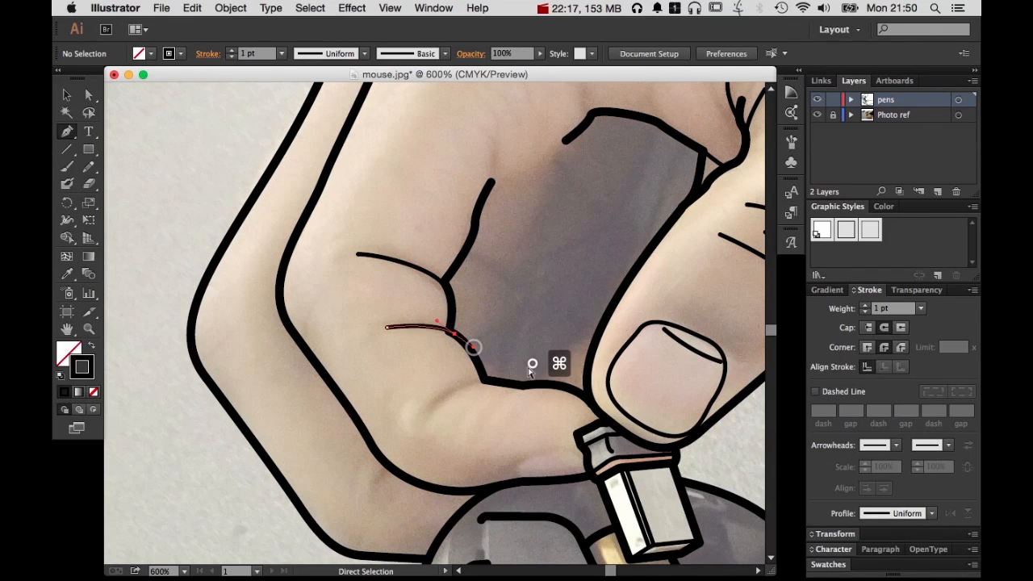
{"action": "left_click", "coordinate": [484, 381]}
{"action": "left_click_drag", "start_coordinate": [436, 401], "coordinate": [419, 424]}
{"action": "left_click", "coordinate": [486, 436], "text": "super"}
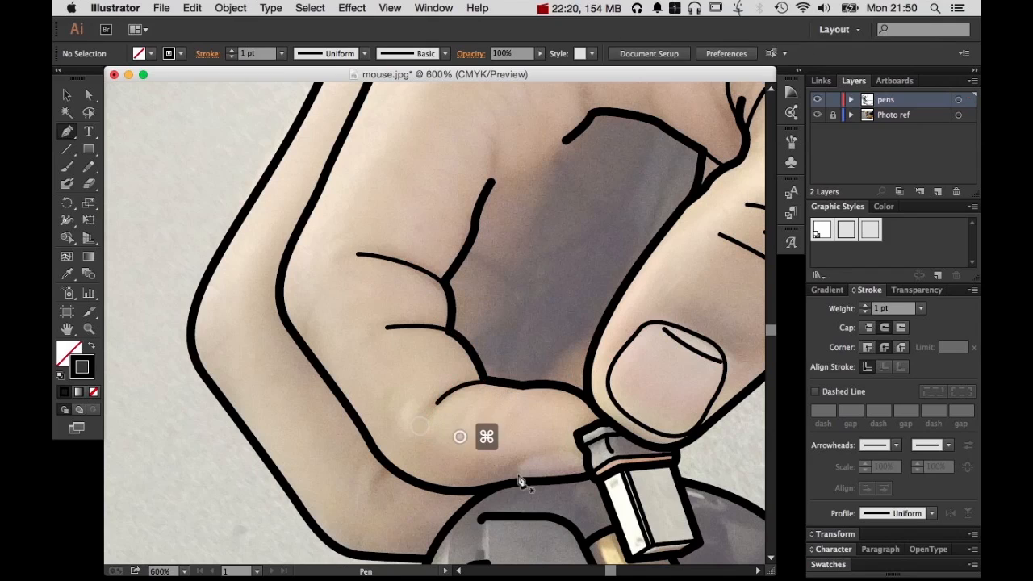
Draw a curved 1 pt Pen line for the upper edge of the index fingernail beside the held block
{"action": "left_click", "coordinate": [519, 476]}
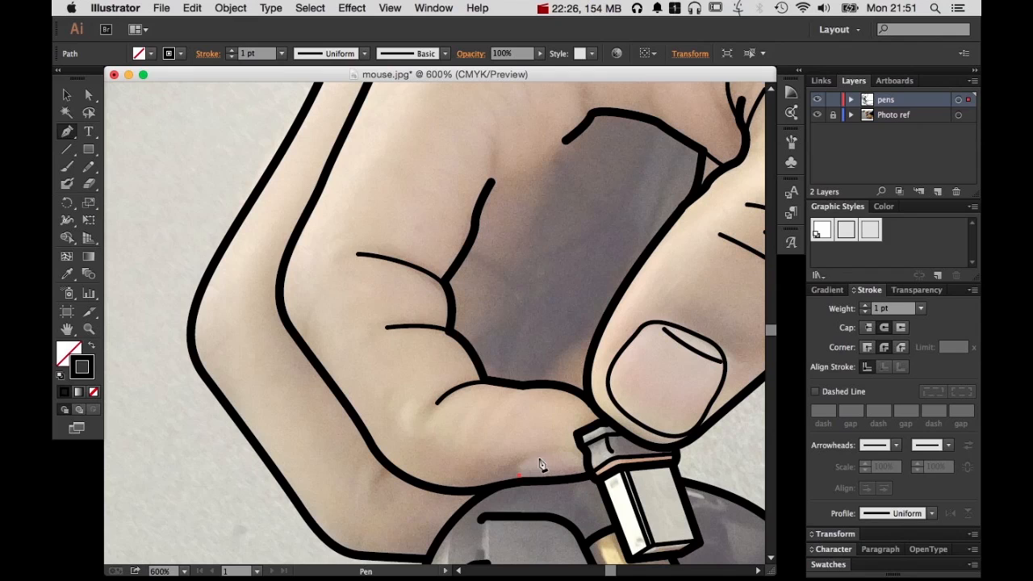
{"action": "left_click_drag", "start_coordinate": [563, 456], "coordinate": [595, 467]}
{"action": "left_click", "coordinate": [592, 501], "text": "super"}
Hide the Photo ref layer to review the whole line drawing on white, and show the layer again
{"action": "left_click", "coordinate": [630, 445], "text": "alt+super"}
{"action": "left_click", "coordinate": [629, 445], "text": "alt+super"}
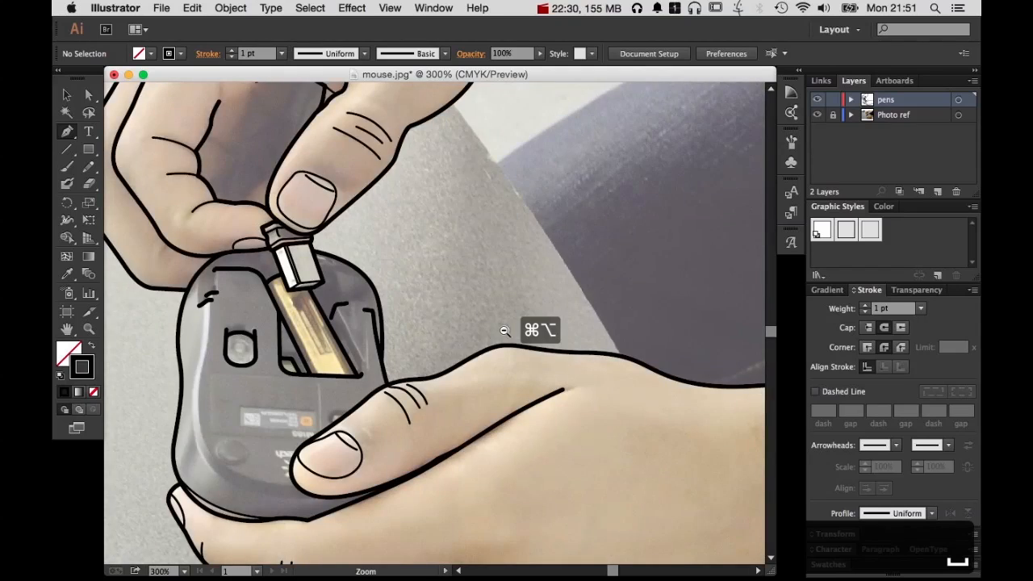
{"action": "left_click", "coordinate": [508, 332], "text": "alt+super"}
{"action": "left_click_drag", "start_coordinate": [384, 269], "coordinate": [535, 351]}
{"action": "left_click", "coordinate": [817, 115]}
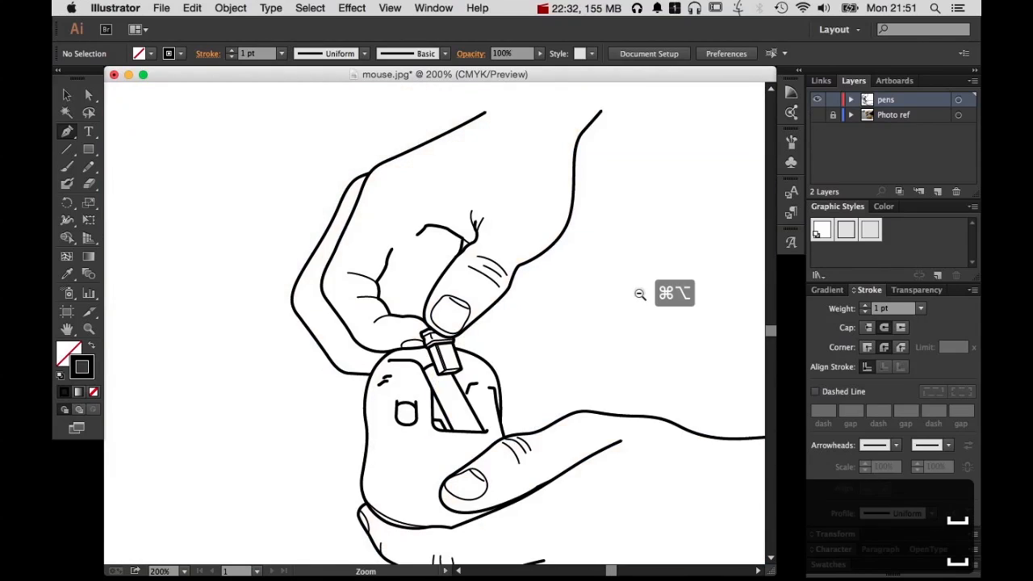
{"action": "left_click", "coordinate": [638, 293], "text": "alt+super"}
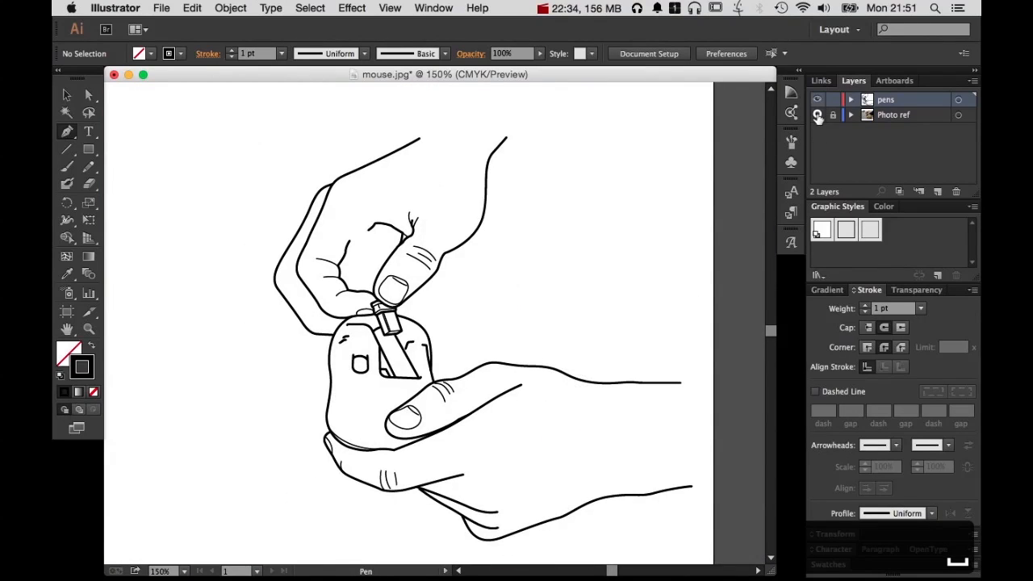
{"action": "left_click", "coordinate": [818, 116]}
Add three short 1 pt crease ticks across the front finger's outline at its lower knuckle near the mouse
{"action": "left_click_drag", "start_coordinate": [281, 230], "coordinate": [461, 373]}
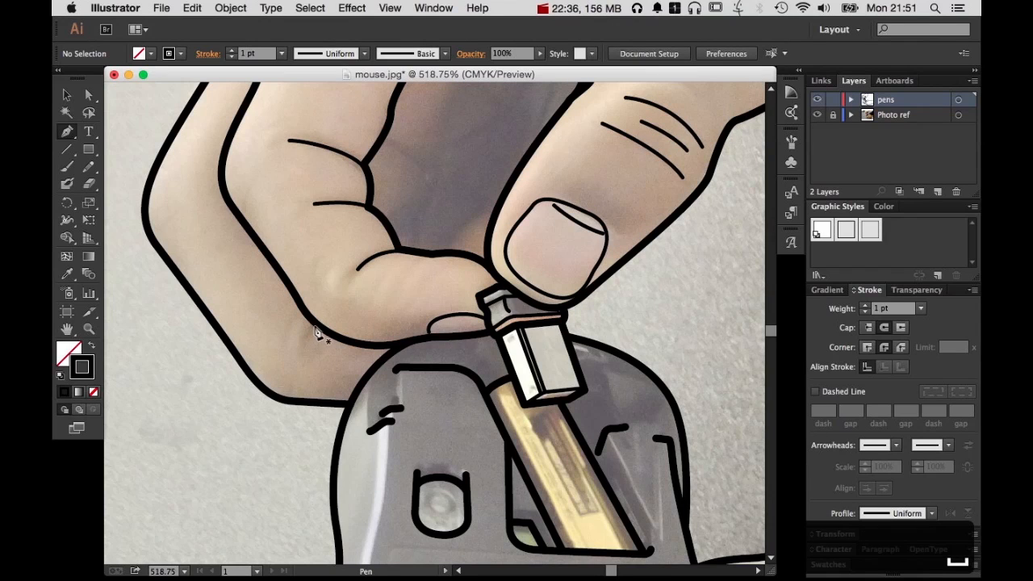
{"action": "left_click", "coordinate": [316, 327]}
{"action": "mouse_move", "coordinate": [308, 338]}
{"action": "left_mouse_down"}
{"action": "mouse_move", "coordinate": [307, 346]}
{"action": "mouse_move", "coordinate": [330, 309]}
{"action": "left_mouse_up"}
{"action": "left_click", "coordinate": [324, 377], "text": "super"}
{"action": "left_click", "coordinate": [325, 328]}
{"action": "left_click", "coordinate": [359, 316], "text": "super"}
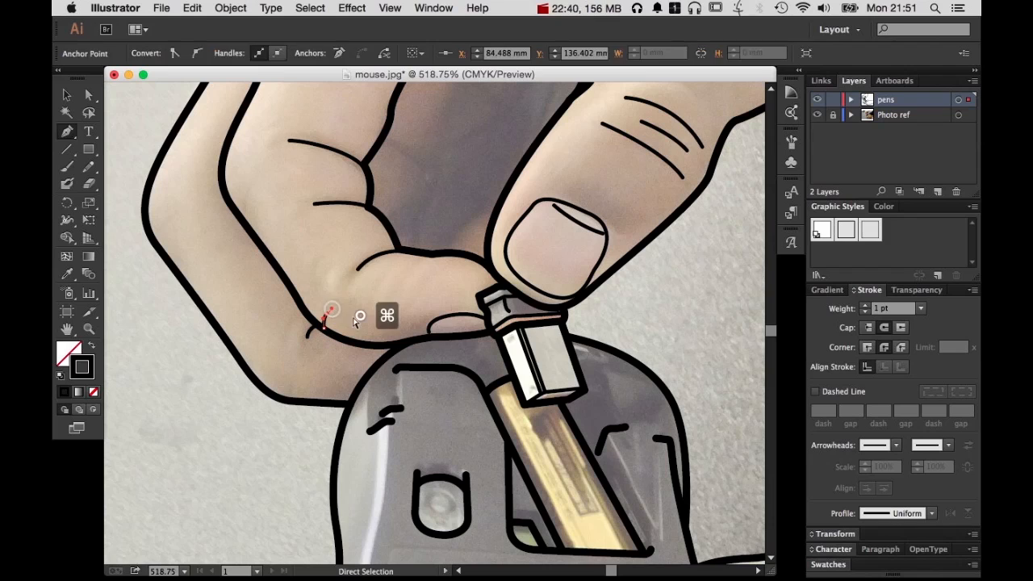
{"action": "left_click", "coordinate": [335, 324]}
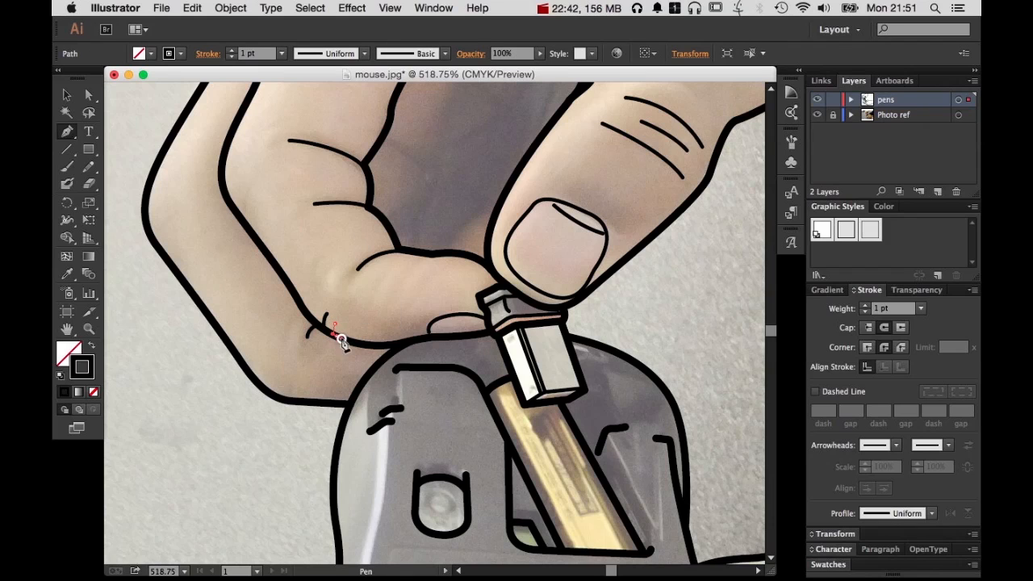
{"action": "left_click", "coordinate": [395, 328], "text": "super"}
Add two short 1 pt crease ticks at the lower knuckle of the upper hand's rear finger
{"action": "left_click", "coordinate": [273, 380]}
{"action": "left_click_drag", "start_coordinate": [279, 401], "coordinate": [281, 403]}
{"action": "left_click", "coordinate": [340, 370], "text": "super"}
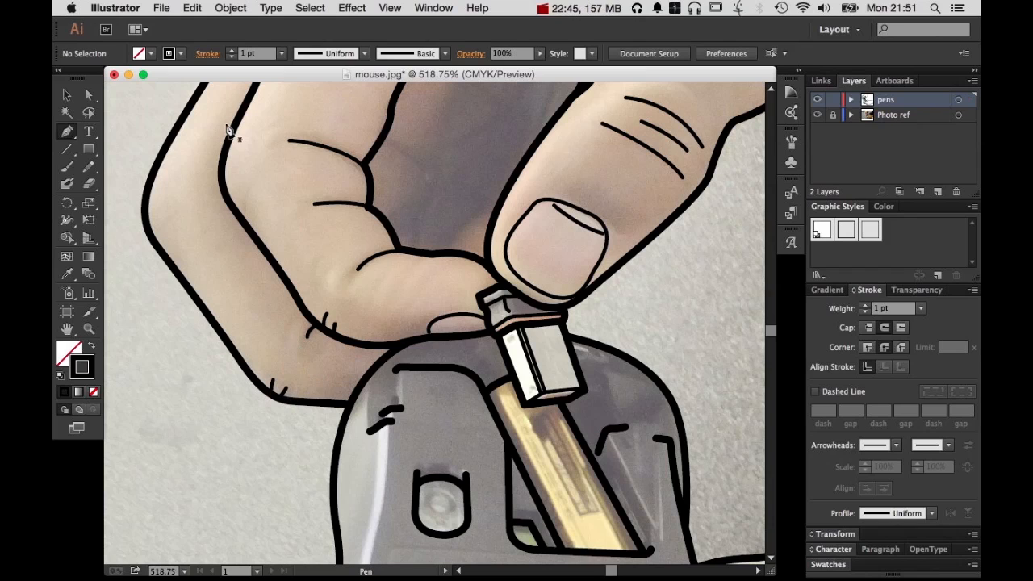
Add two short 1 pt crease ticks inside the outer bend of the front finger's upper knuckle
{"action": "left_click", "coordinate": [225, 189]}
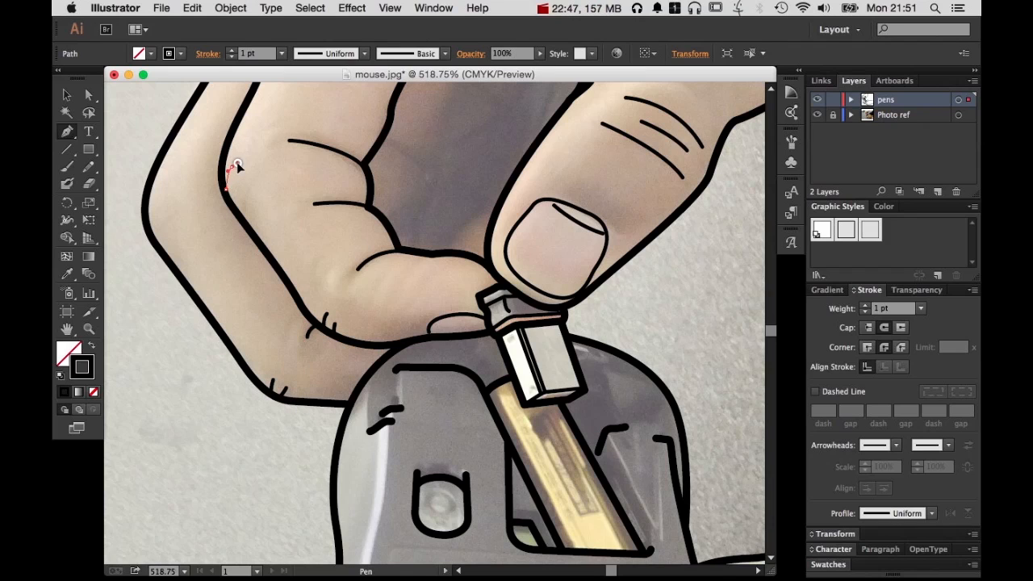
{"action": "left_click", "coordinate": [236, 165]}
{"action": "left_click", "coordinate": [282, 179], "text": "super"}
{"action": "left_click", "coordinate": [238, 187]}
{"action": "left_click", "coordinate": [235, 209]}
{"action": "left_click", "coordinate": [328, 208], "text": "super"}
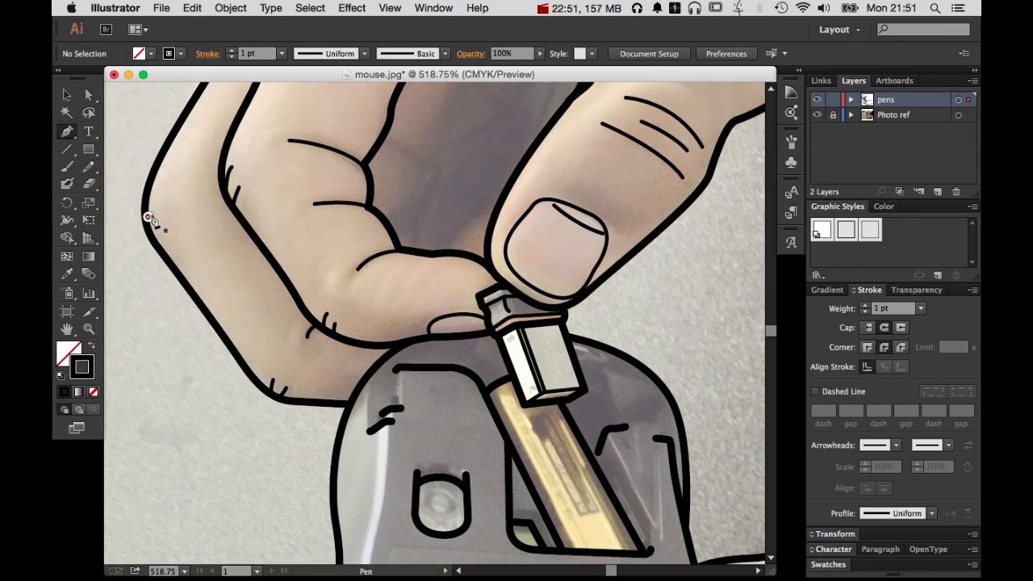
Add two short 1 pt crease ticks inside the outer bend of the rear finger's upper knuckle
{"action": "left_click", "coordinate": [147, 217]}
{"action": "left_click", "coordinate": [193, 218], "text": "super"}
{"action": "left_click", "coordinate": [162, 221]}
{"action": "left_click", "coordinate": [185, 242], "text": "super"}
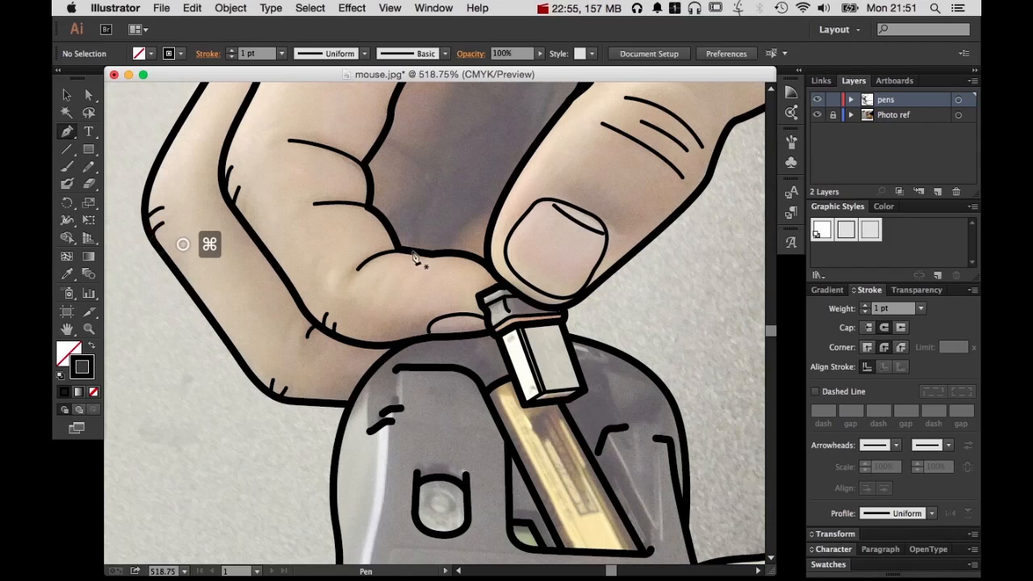
Check both hands and the mouse with the Photo ref layer hidden, and make the photo visible again
{"action": "left_click", "coordinate": [430, 247], "text": "alt+super"}
{"action": "left_click", "coordinate": [431, 247], "text": "alt+super"}
{"action": "left_click", "coordinate": [459, 357], "text": "alt+super"}
{"action": "left_click_drag", "start_coordinate": [533, 385], "coordinate": [518, 210]}
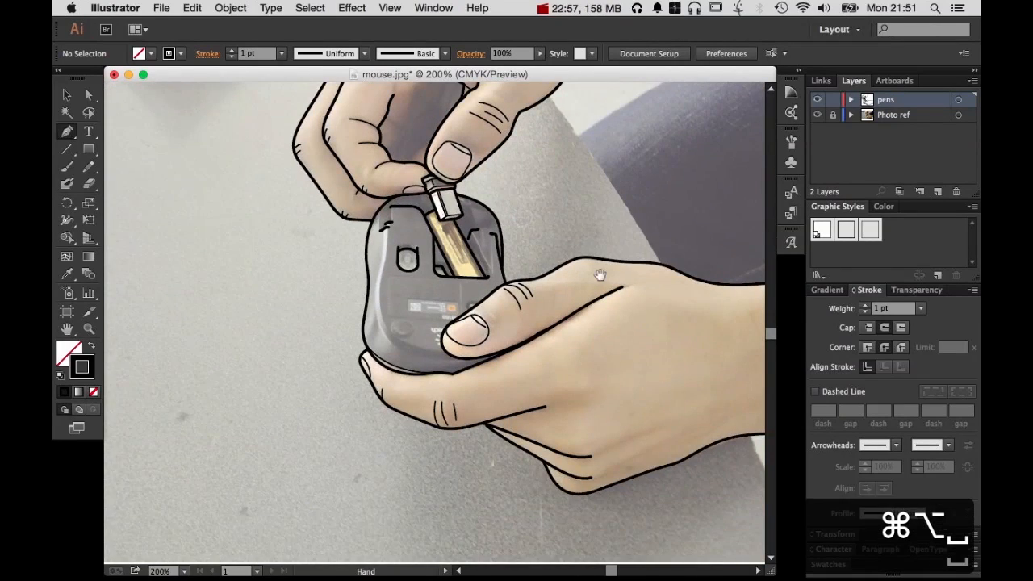
{"action": "left_click_drag", "start_coordinate": [599, 274], "coordinate": [507, 291]}
{"action": "left_click", "coordinate": [817, 114]}
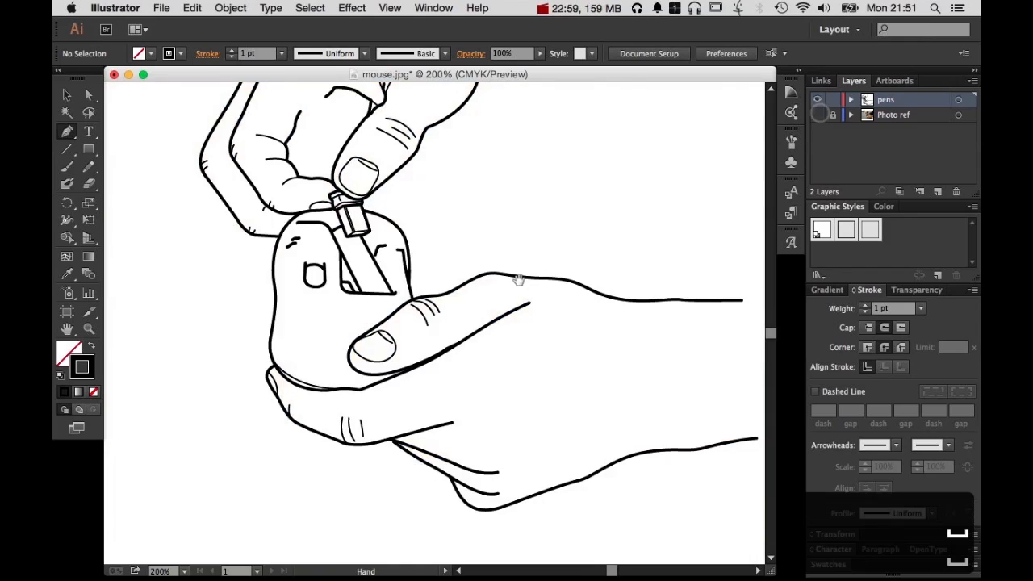
{"action": "left_click", "coordinate": [553, 279], "text": "alt+super"}
{"action": "left_click_drag", "start_coordinate": [563, 315], "coordinate": [614, 259]}
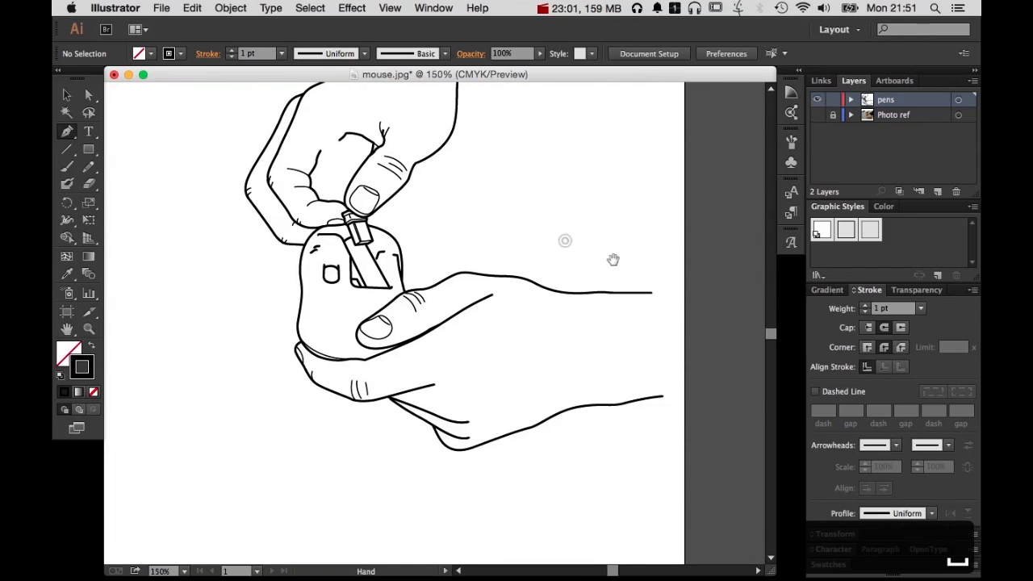
{"action": "left_click", "coordinate": [817, 115]}
Draw a straight diagonal 1 pt line from the angled mark beside the battery compartment down toward the compartment's lower corner
{"action": "left_click_drag", "start_coordinate": [301, 206], "coordinate": [460, 404]}
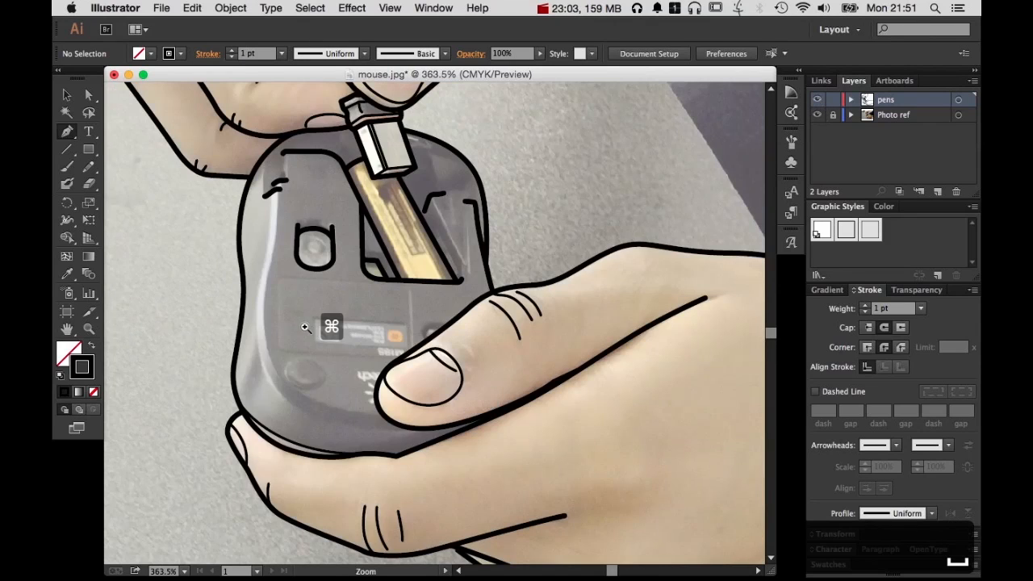
{"action": "left_click", "coordinate": [304, 327], "text": "super"}
{"action": "left_click", "coordinate": [561, 282], "text": "super"}
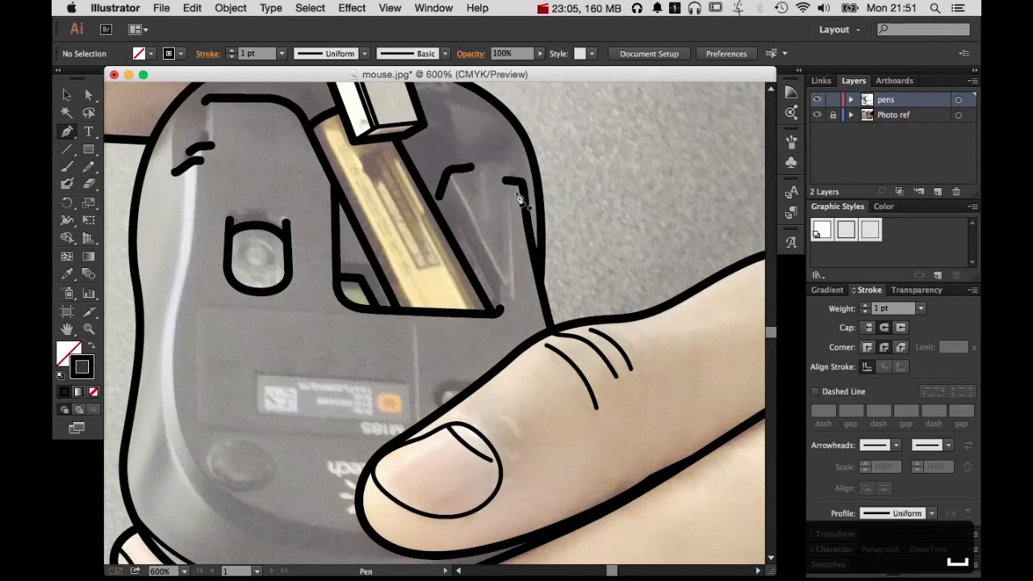
{"action": "left_click", "coordinate": [449, 174]}
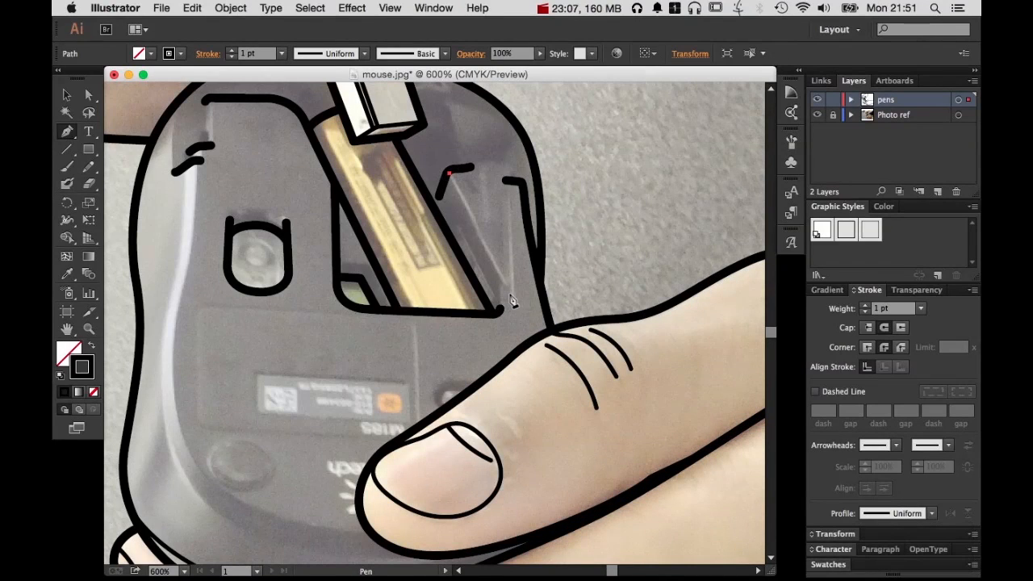
{"action": "left_click", "coordinate": [509, 293]}
{"action": "left_click", "coordinate": [535, 198], "text": "super"}
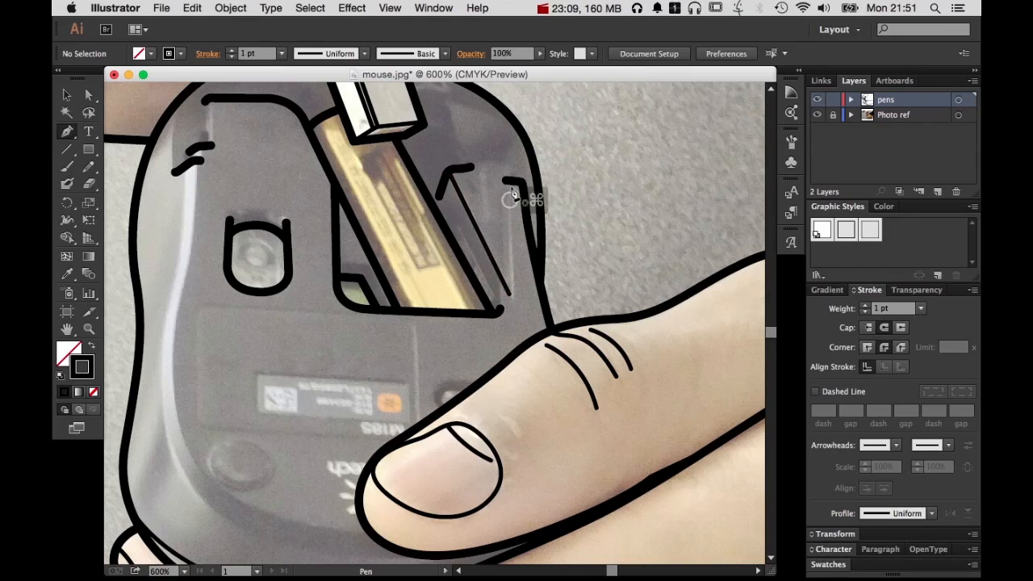
Draw a near-vertical 1 pt recess edge that curves into the battery compartment's corner, and a shorter parallel line just inside it
{"action": "left_click", "coordinate": [509, 183]}
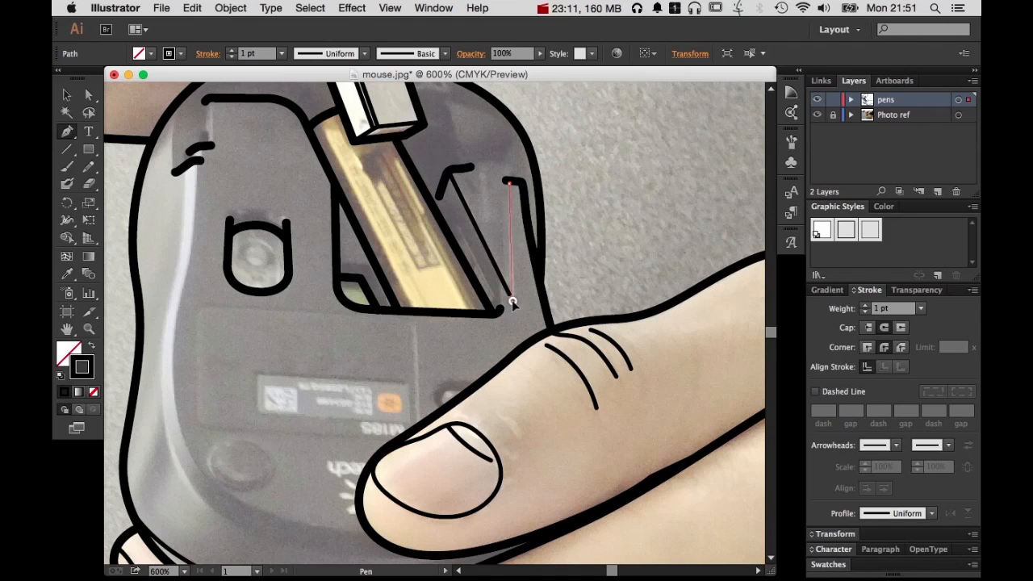
{"action": "left_click", "coordinate": [510, 301]}
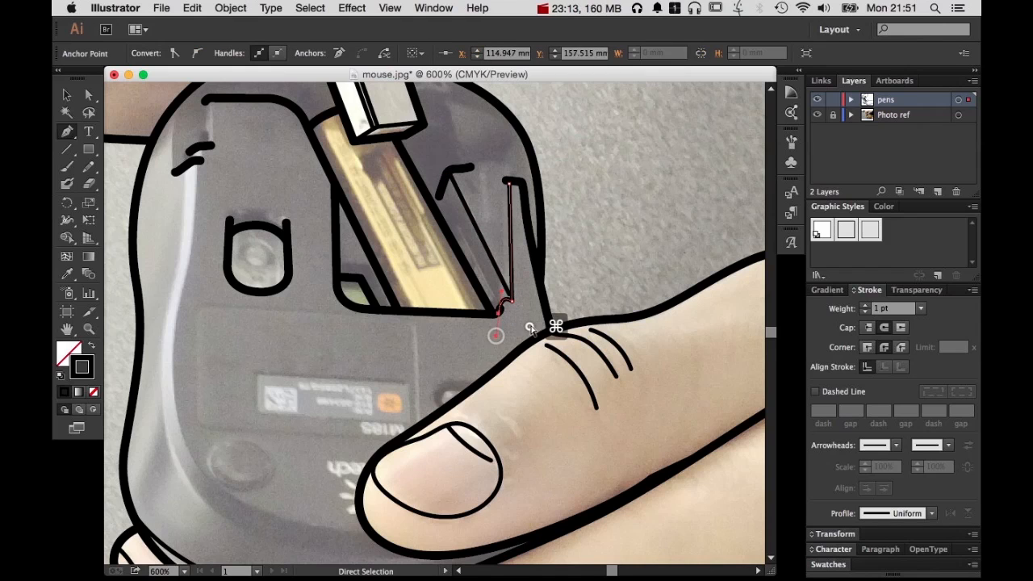
{"action": "left_click", "coordinate": [555, 321], "text": "super"}
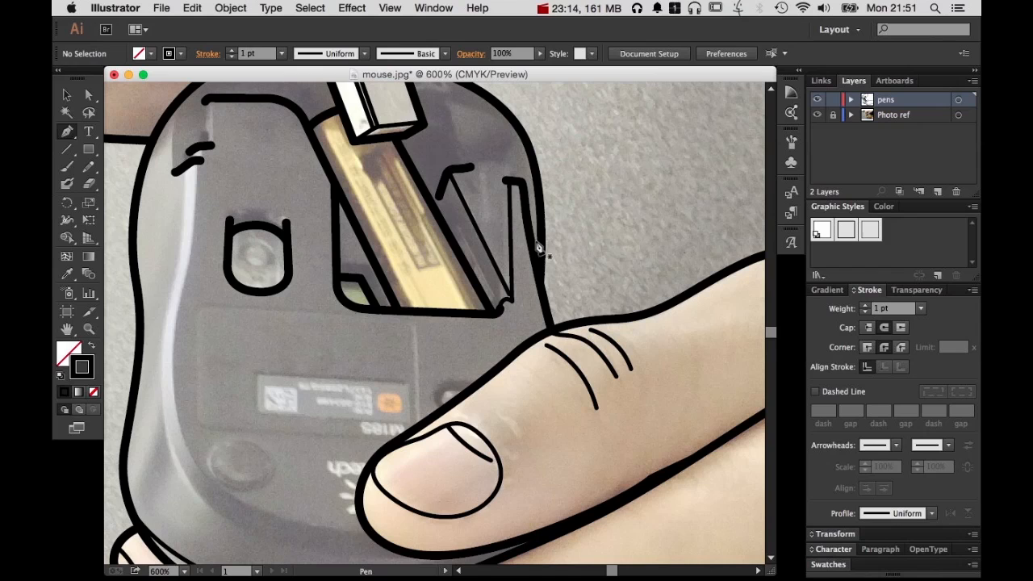
{"action": "left_click", "coordinate": [500, 188]}
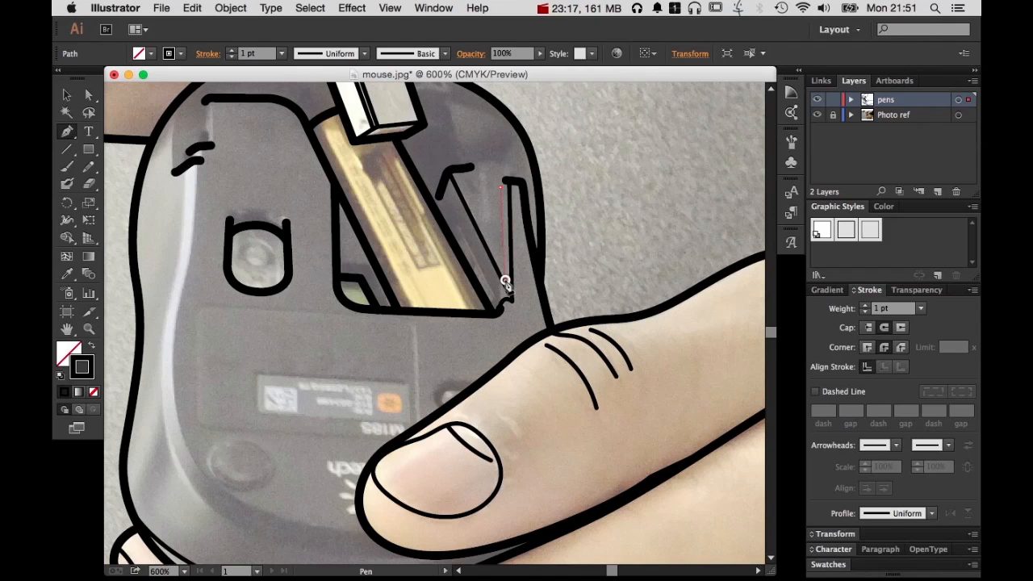
{"action": "left_click", "coordinate": [505, 281]}
{"action": "left_click", "coordinate": [526, 266], "text": "super"}
Trace the mouse's inner base contour with a curved 1 pt Pen path from the lower hand's thumb tip to the small ridge mark
{"action": "key", "text": "space"}
{"action": "left_click_drag", "start_coordinate": [515, 354], "coordinate": [586, 196]}
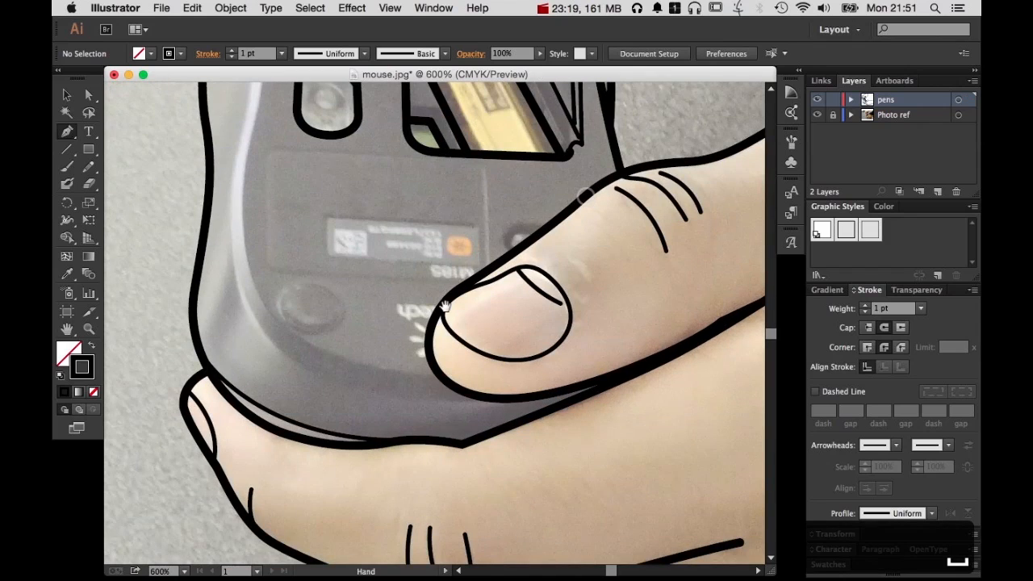
{"action": "left_click", "coordinate": [390, 374]}
{"action": "mouse_move", "coordinate": [245, 240]}
{"action": "left_mouse_down"}
{"action": "mouse_move", "coordinate": [244, 166]}
{"action": "mouse_move", "coordinate": [225, 117]}
{"action": "mouse_move", "coordinate": [234, 117]}
{"action": "left_mouse_up"}
{"action": "key", "text": "space"}
{"action": "left_click_drag", "start_coordinate": [349, 170], "coordinate": [350, 370]}
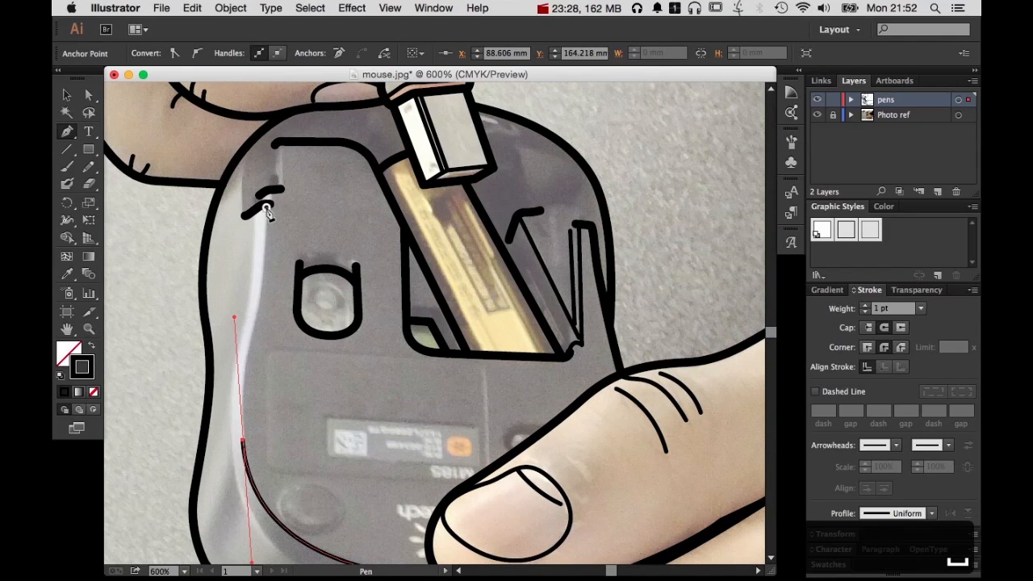
{"action": "left_click_drag", "start_coordinate": [266, 208], "coordinate": [270, 148]}
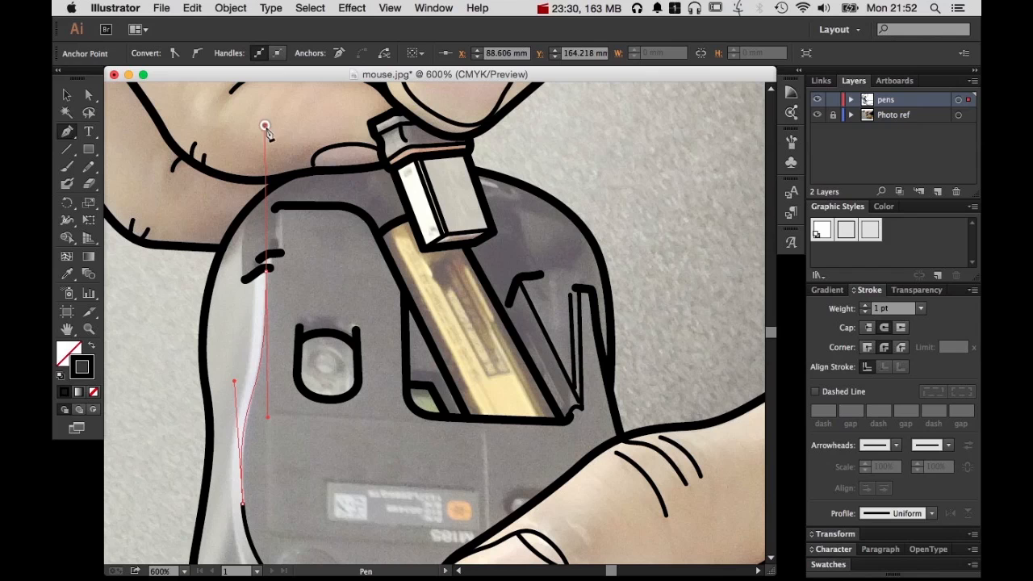
{"action": "left_click", "coordinate": [330, 263], "text": "super"}
Refine the inner base contour by moving its middle anchor and upper handle slightly down, and deselect the path
{"action": "left_click_drag", "start_coordinate": [330, 355], "coordinate": [422, 218]}
{"action": "key", "text": "a"}
{"action": "left_click", "coordinate": [344, 259]}
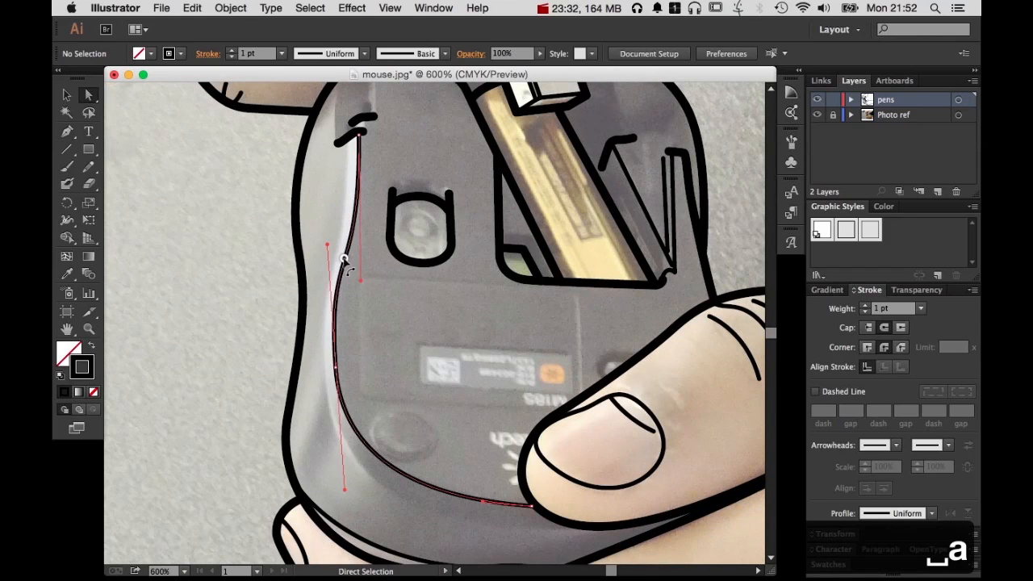
{"action": "left_click_drag", "start_coordinate": [337, 373], "coordinate": [337, 377]}
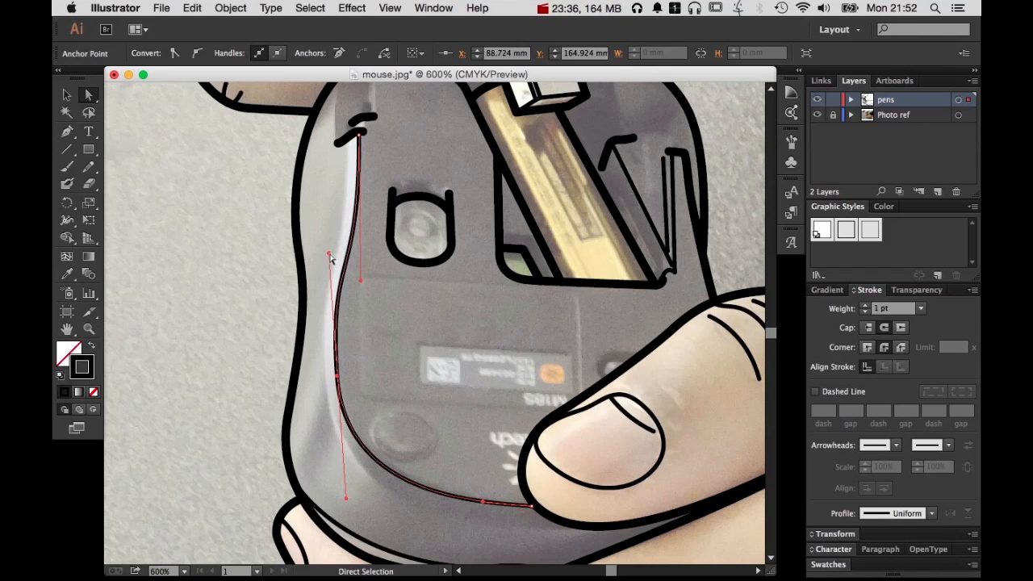
{"action": "mouse_move", "coordinate": [329, 256]}
{"action": "left_mouse_down"}
{"action": "mouse_move", "coordinate": [357, 269]}
{"action": "mouse_move", "coordinate": [330, 272]}
{"action": "left_mouse_up"}
{"action": "left_click", "coordinate": [388, 281]}
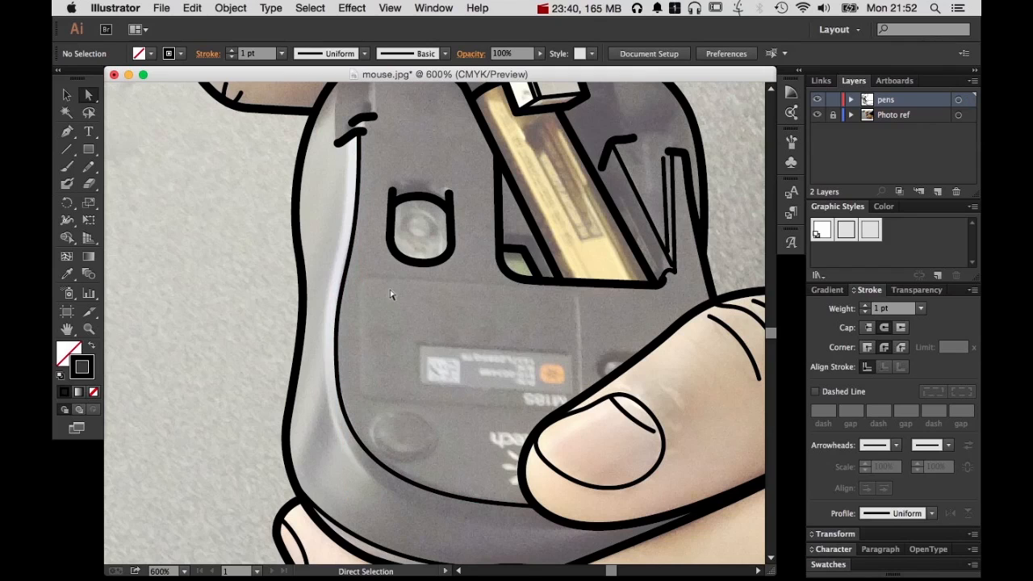
Draw a curved 1 pt Pen path from the angled ridge mark down just outside the inner base contour, and reshape it with both handles
{"action": "key", "text": "p"}
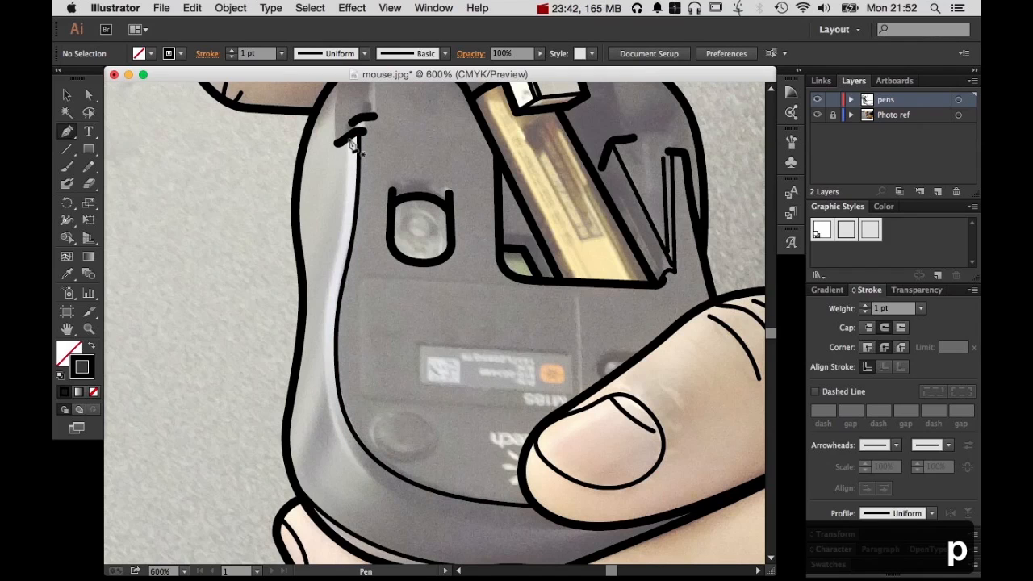
{"action": "left_click_drag", "start_coordinate": [343, 230], "coordinate": [343, 229]}
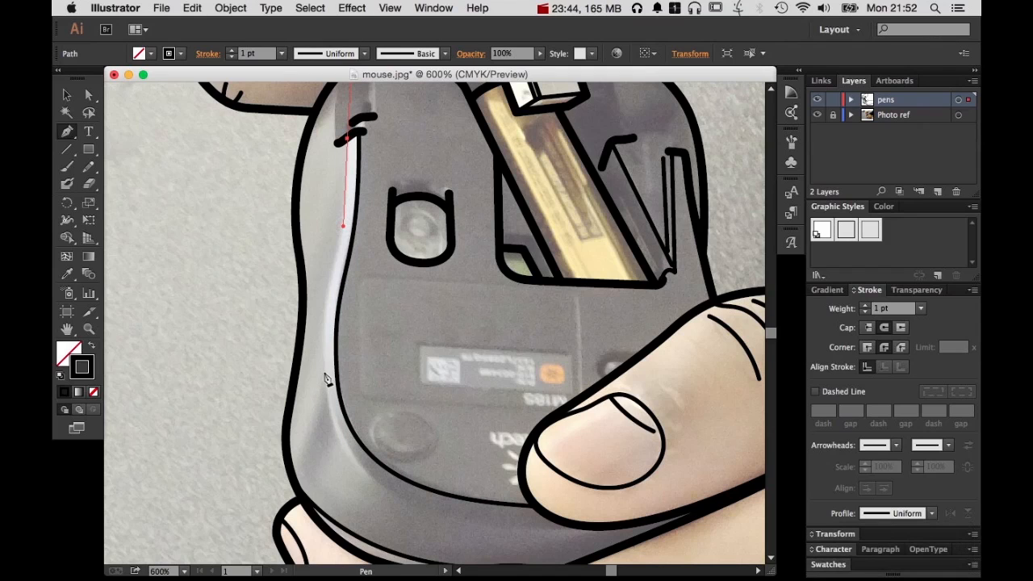
{"action": "left_click_drag", "start_coordinate": [325, 371], "coordinate": [326, 457]}
{"action": "key", "text": "a"}
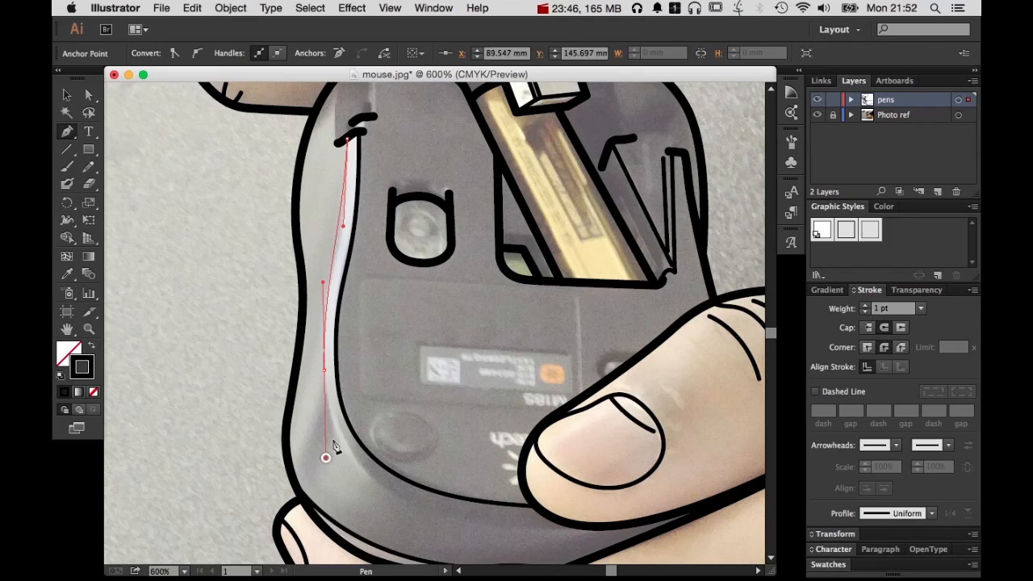
{"action": "left_click", "coordinate": [342, 227]}
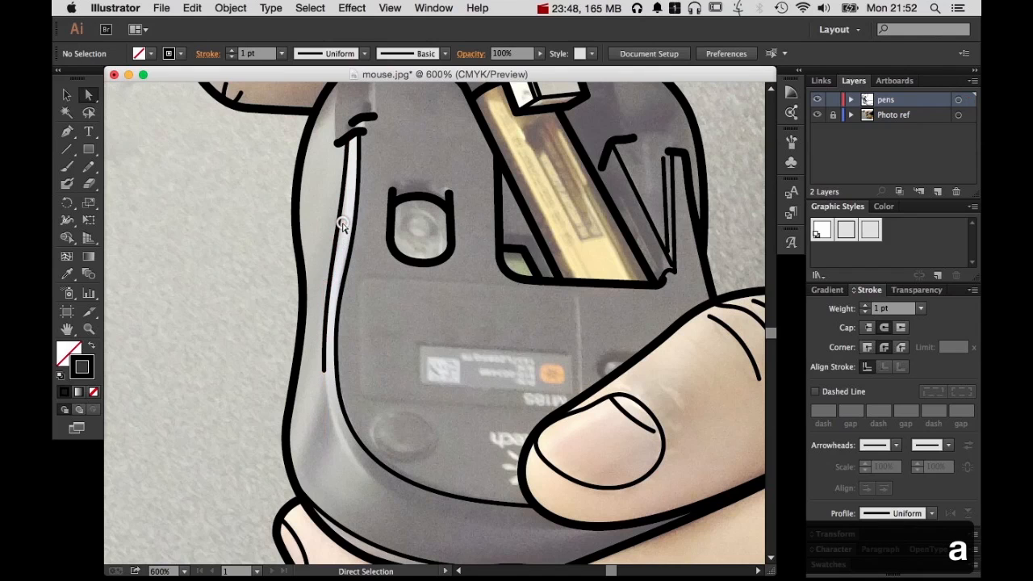
{"action": "left_click", "coordinate": [342, 232]}
{"action": "left_click_drag", "start_coordinate": [342, 232], "coordinate": [349, 242]}
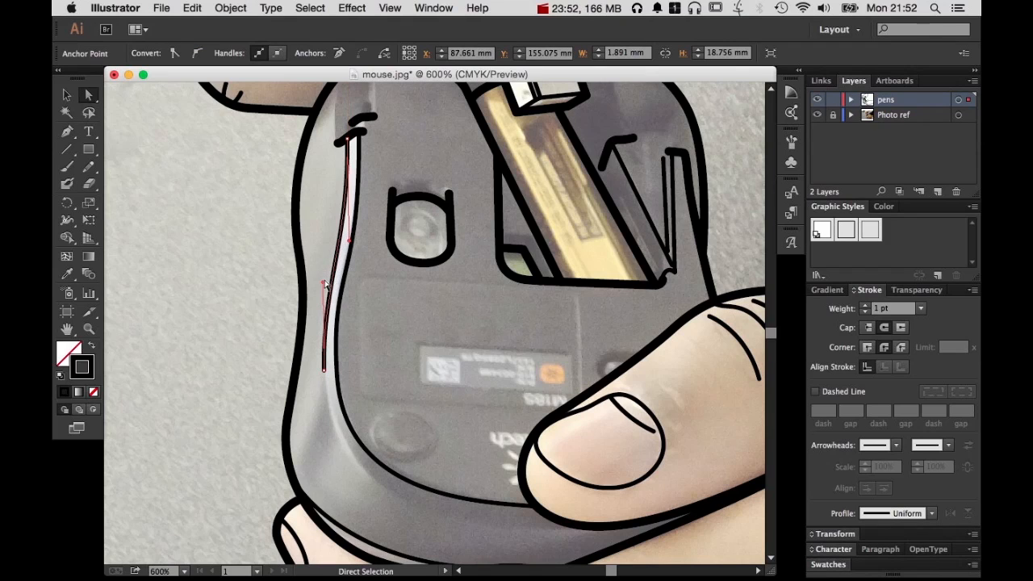
{"action": "mouse_move", "coordinate": [324, 285]}
{"action": "left_mouse_down"}
{"action": "mouse_move", "coordinate": [317, 264]}
{"action": "mouse_move", "coordinate": [351, 254]}
{"action": "left_mouse_up"}
Extend that path around the mouse's lower corner to the lower hand's thumb, and nudge its end anchor onto the thumb outline
{"action": "key", "text": "p"}
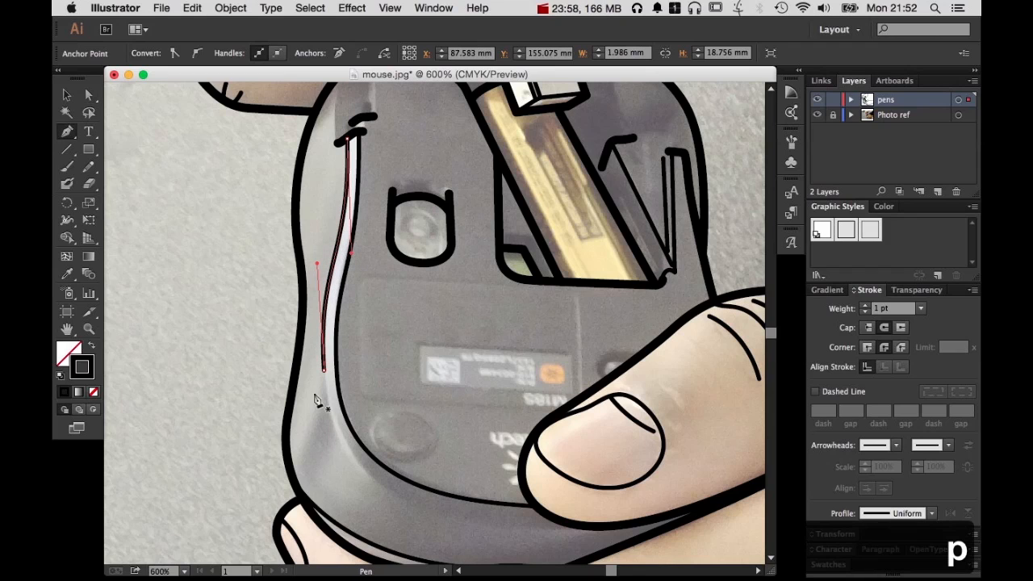
{"action": "left_click_drag", "start_coordinate": [324, 373], "coordinate": [332, 466]}
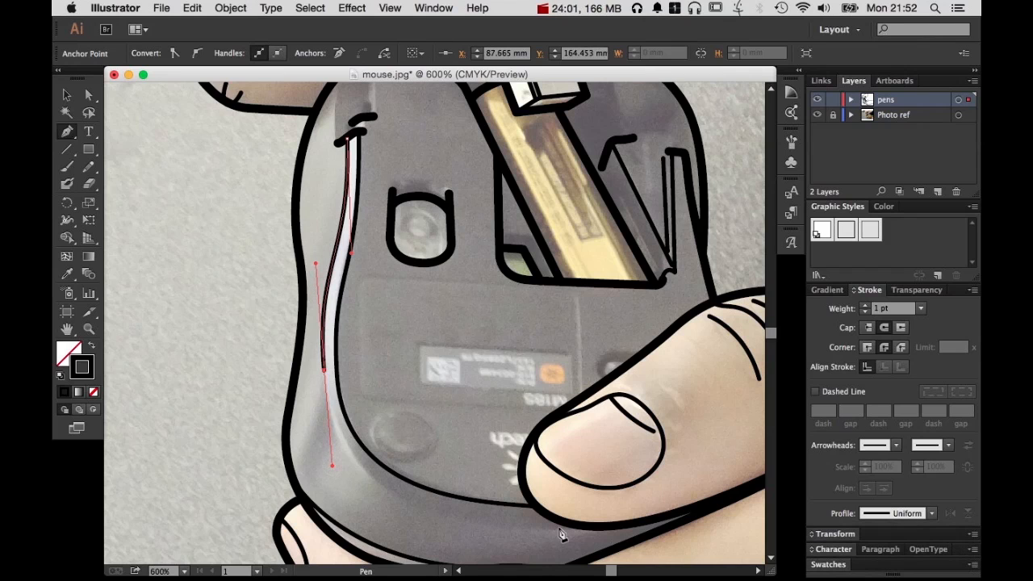
{"action": "left_click_drag", "start_coordinate": [591, 530], "coordinate": [727, 516]}
{"action": "key", "text": "a"}
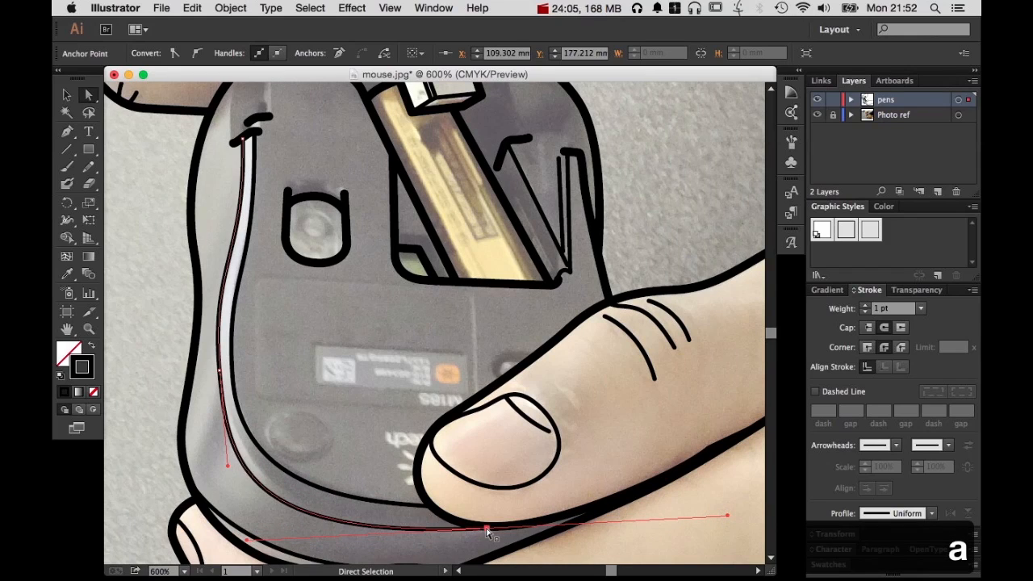
{"action": "left_click_drag", "start_coordinate": [487, 532], "coordinate": [473, 525]}
{"action": "key", "text": "s"}
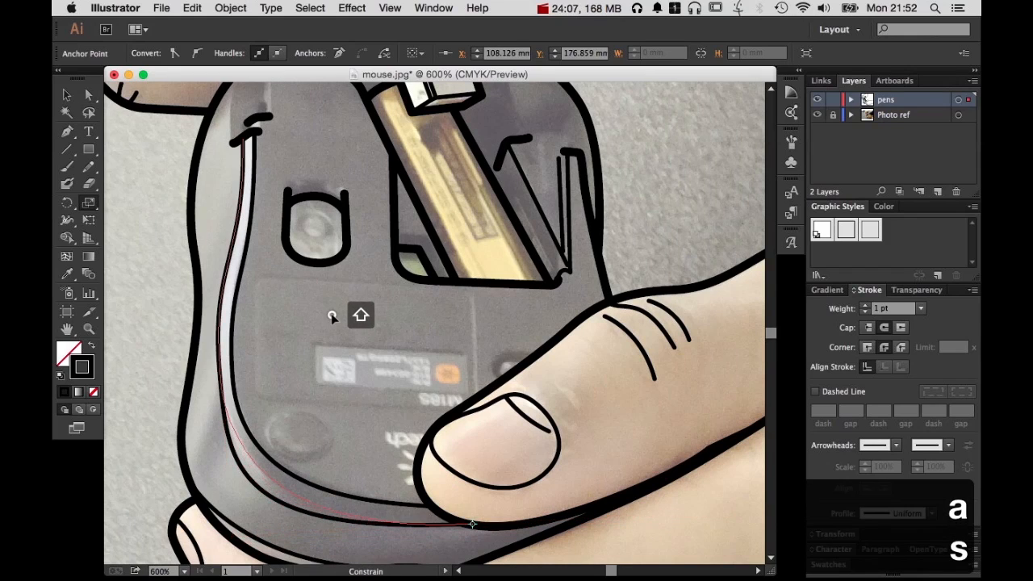
{"action": "key", "text": "a"}
{"action": "left_click", "coordinate": [471, 539]}
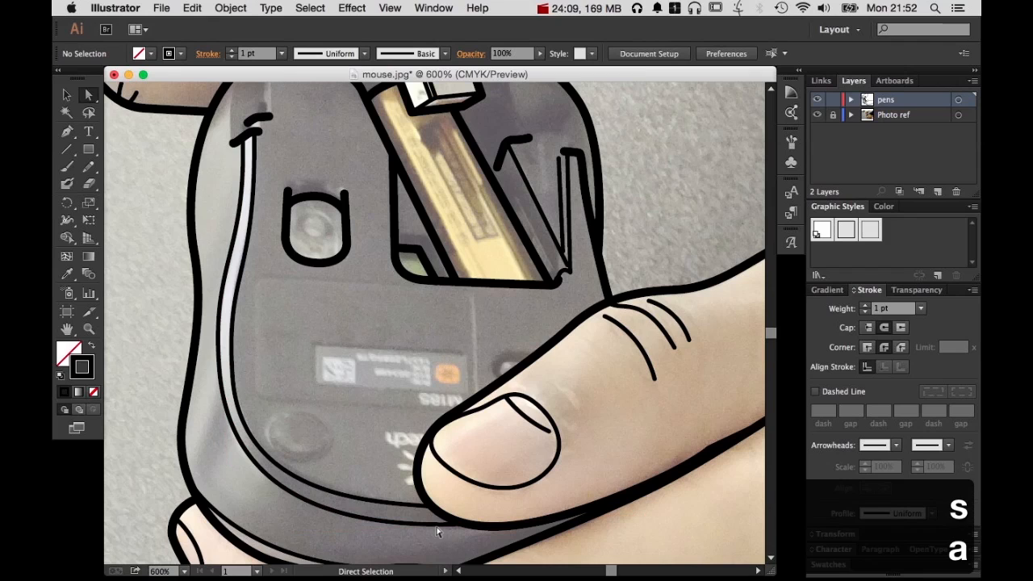
Adjust the lower handles of the outer base contour so it follows the inner one evenly, and deselect the path
{"action": "left_click", "coordinate": [418, 528]}
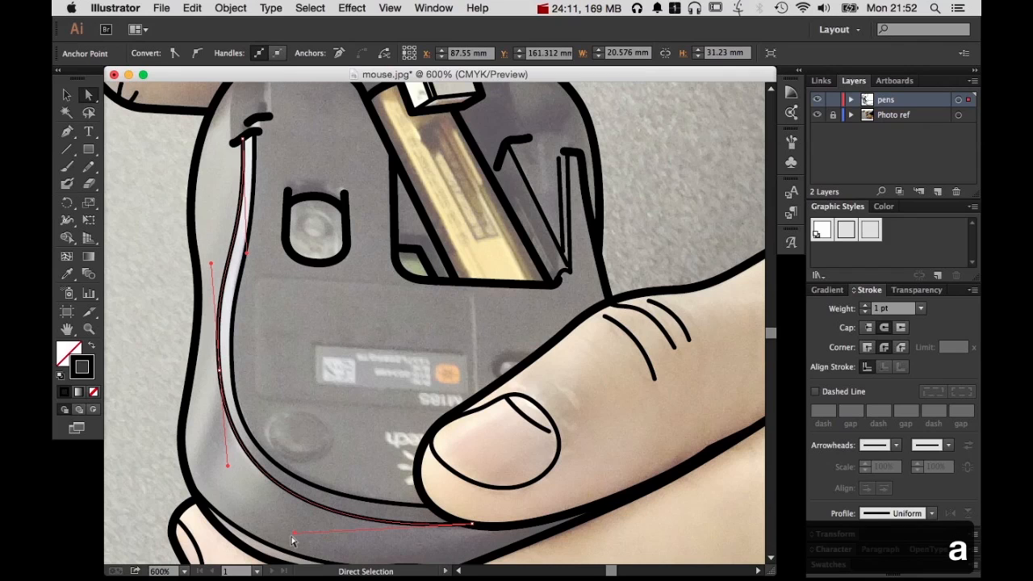
{"action": "left_click_drag", "start_coordinate": [295, 534], "coordinate": [278, 531]}
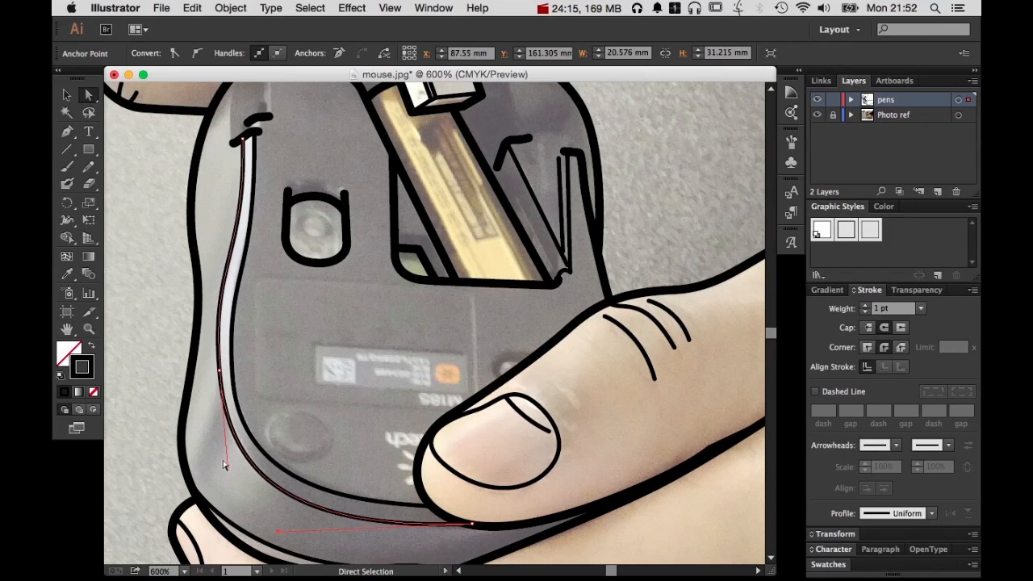
{"action": "left_click", "coordinate": [225, 467]}
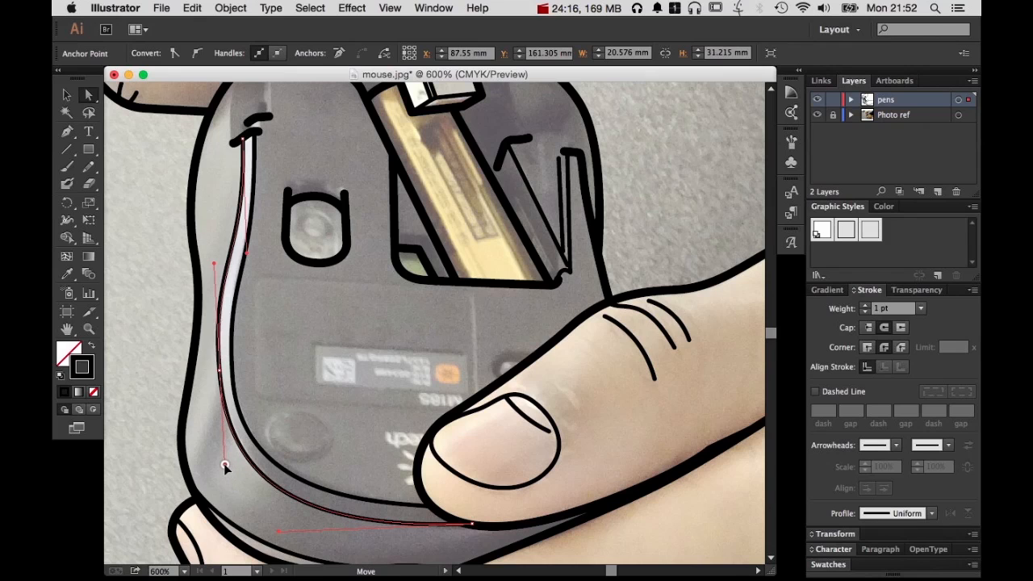
{"action": "left_click", "coordinate": [299, 379]}
Check the line art alone by hiding the Photo ref layer, then show the photo again
{"action": "left_click", "coordinate": [816, 114]}
{"action": "left_click", "coordinate": [513, 282], "text": "alt+super"}
{"action": "left_click", "coordinate": [513, 283], "text": "alt+super"}
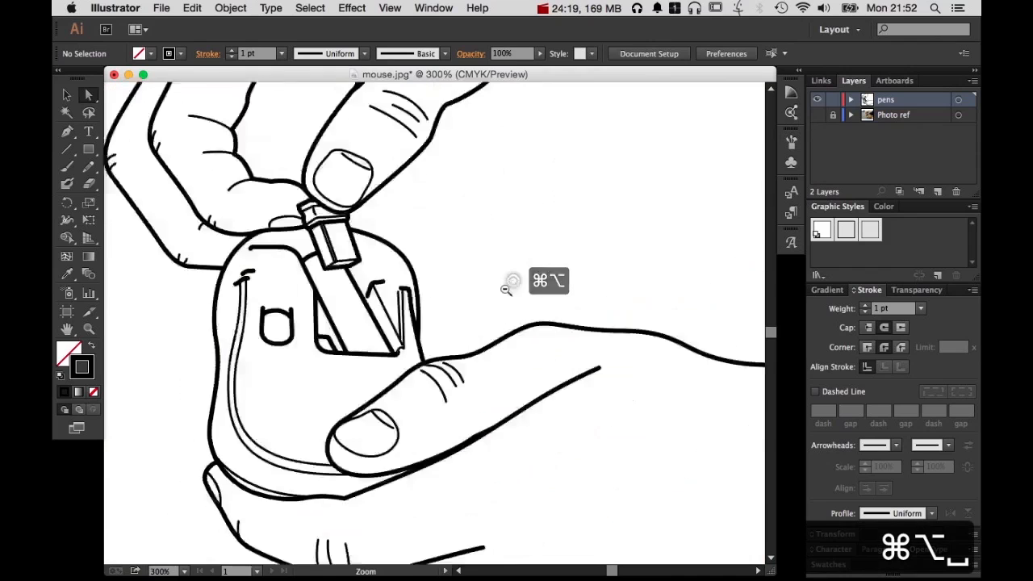
{"action": "left_click_drag", "start_coordinate": [429, 374], "coordinate": [520, 334]}
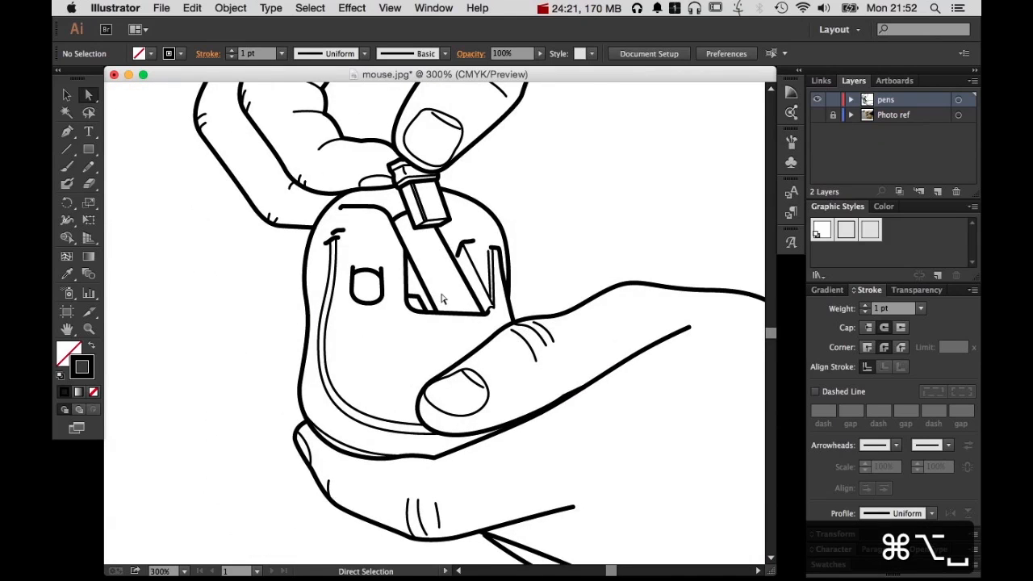
{"action": "left_click", "coordinate": [816, 114]}
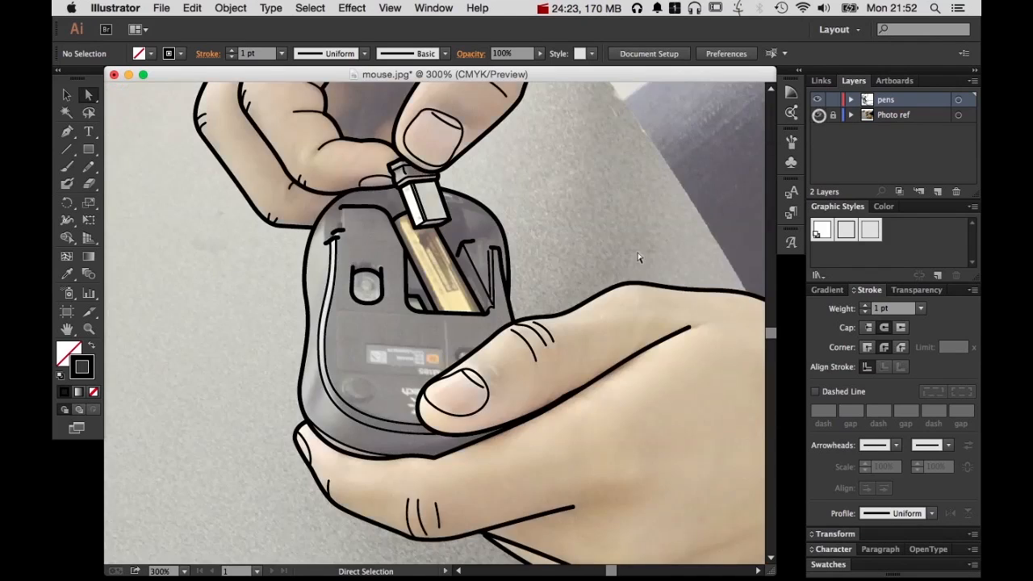
Draw a curved 1 pt line from the mouse's upper outline down to the outer end of the lower ridge mark
{"action": "left_click_drag", "start_coordinate": [495, 369], "coordinate": [498, 318]}
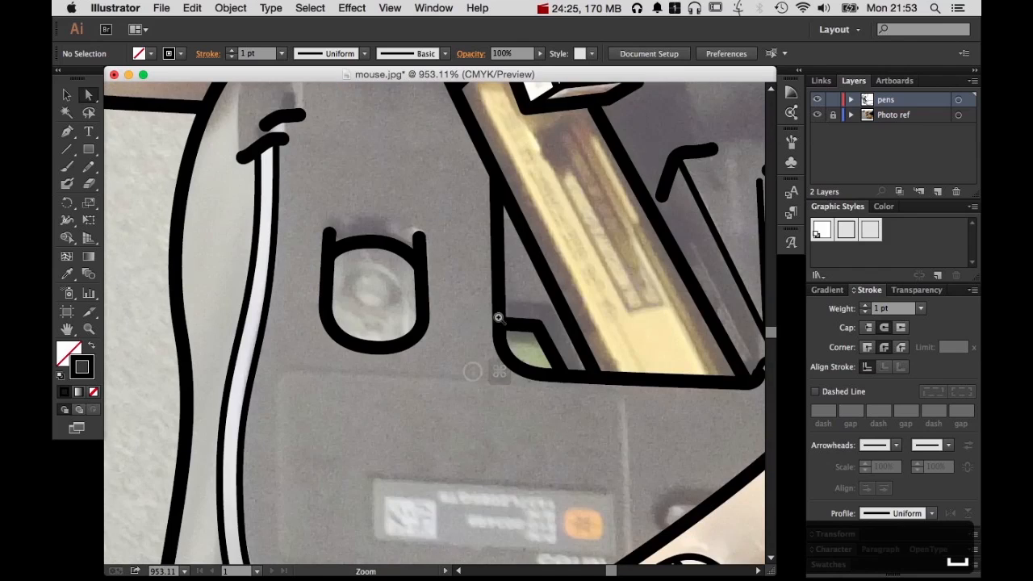
{"action": "left_click", "coordinate": [360, 177], "text": "super"}
{"action": "left_click_drag", "start_coordinate": [391, 338], "coordinate": [416, 530]}
{"action": "left_click", "coordinate": [66, 130]}
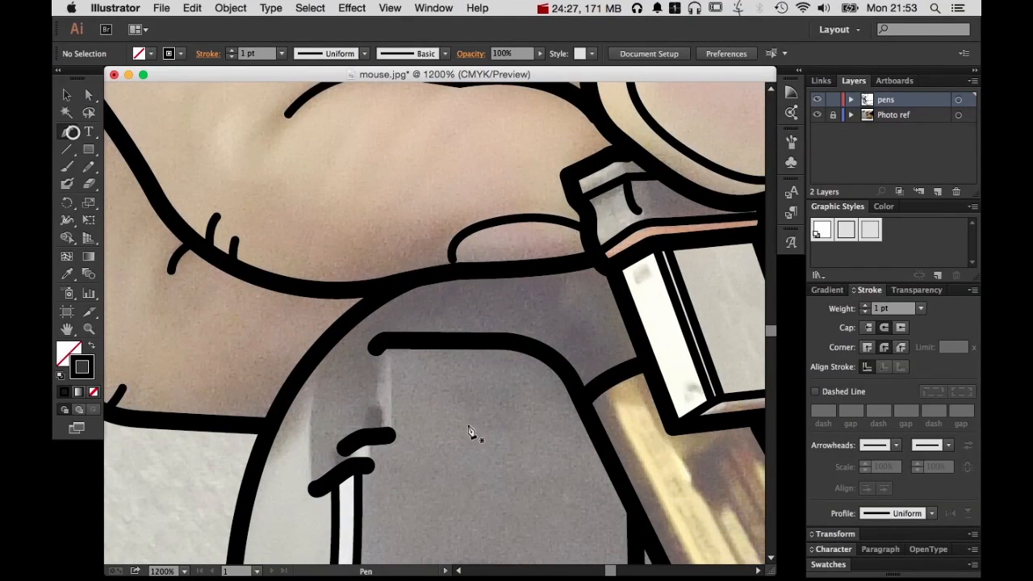
{"action": "left_click_drag", "start_coordinate": [354, 314], "coordinate": [325, 335]}
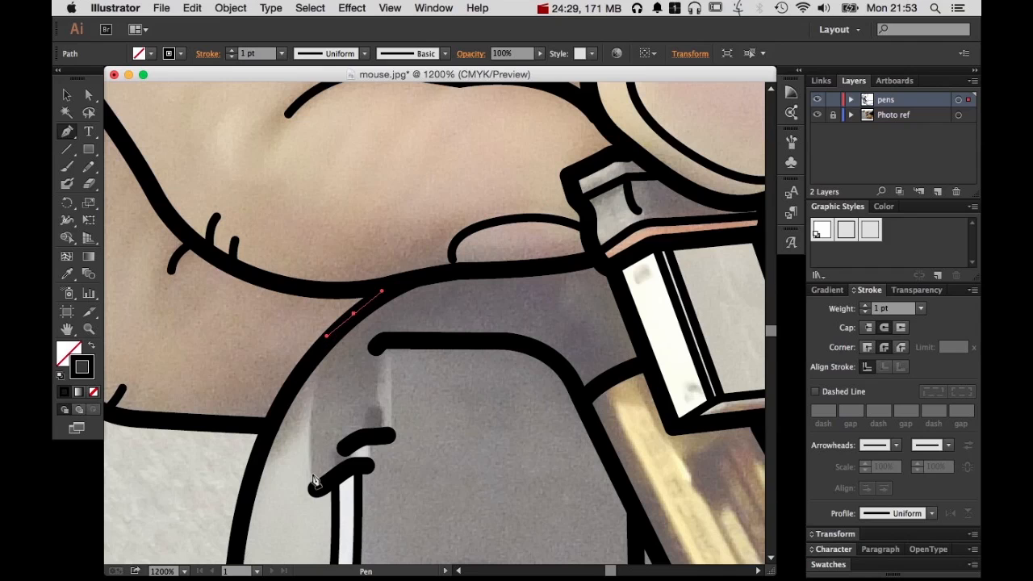
{"action": "mouse_move", "coordinate": [313, 489]}
{"action": "left_mouse_down"}
{"action": "mouse_move", "coordinate": [317, 573]}
{"action": "mouse_move", "coordinate": [315, 544]}
{"action": "left_mouse_up"}
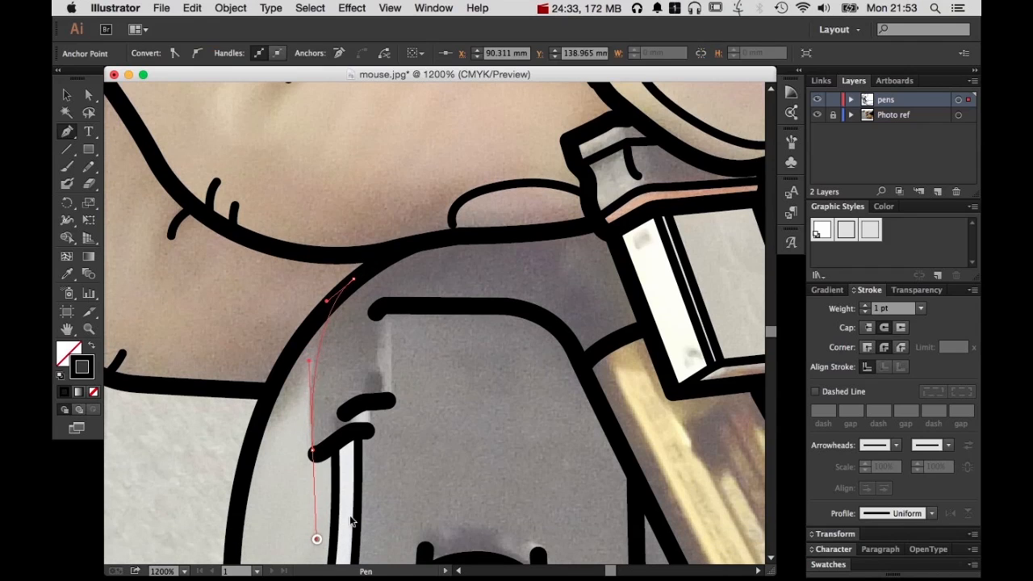
{"action": "left_click", "coordinate": [392, 438], "text": "super"}
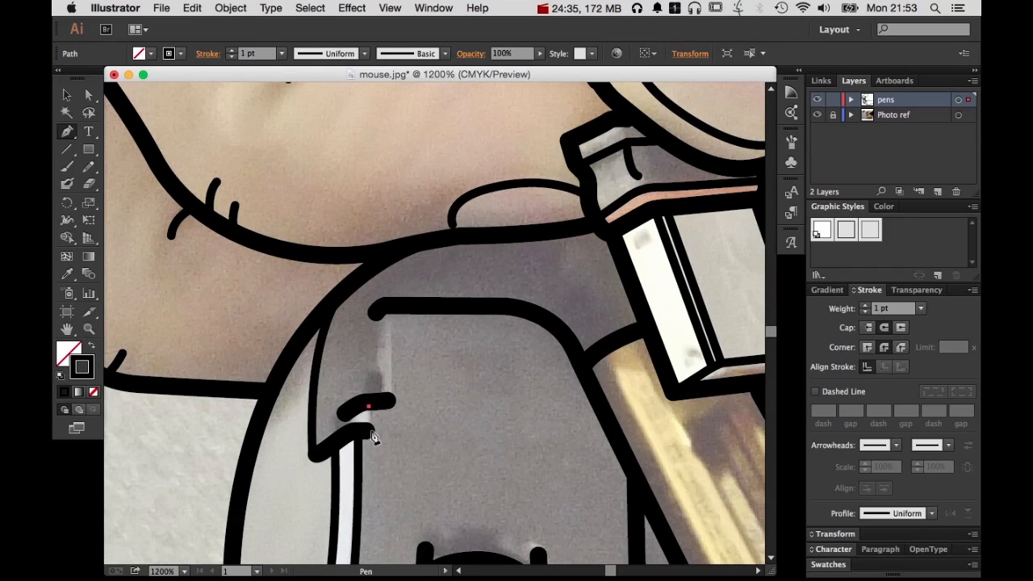
Join the two ridge marks with a short 1 pt line, and draw two near-vertical lines from the upper recess edge toward the upper mark
{"action": "left_click", "coordinate": [370, 428]}
{"action": "left_click", "coordinate": [392, 428], "text": "super"}
{"action": "left_click", "coordinate": [391, 397]}
{"action": "left_click", "coordinate": [389, 313]}
{"action": "left_click", "coordinate": [427, 357], "text": "super"}
{"action": "left_click", "coordinate": [373, 317]}
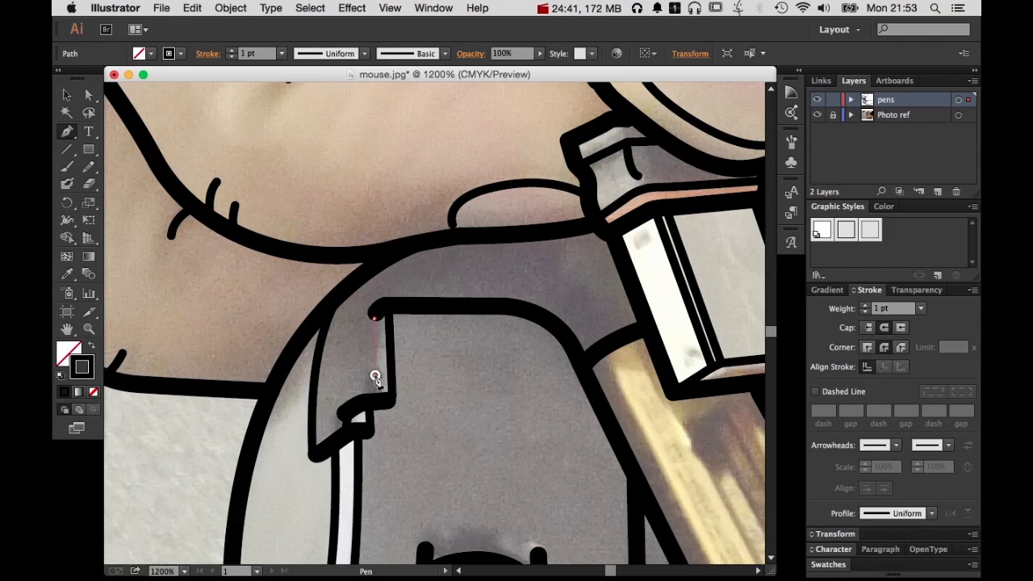
{"action": "left_click", "coordinate": [374, 376]}
{"action": "left_click", "coordinate": [417, 422], "text": "super"}
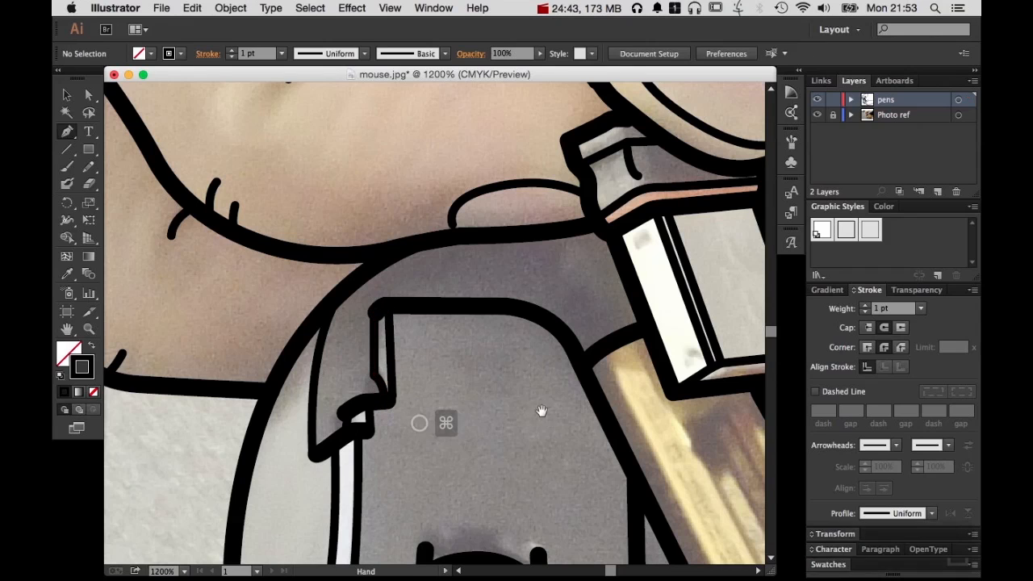
Draw a wavy 1 pt line arching over the rounded sensor opening between its two upper ends, and deselect it
{"action": "left_click_drag", "start_coordinate": [541, 413], "coordinate": [269, 395]}
{"action": "left_click_drag", "start_coordinate": [387, 390], "coordinate": [409, 210]}
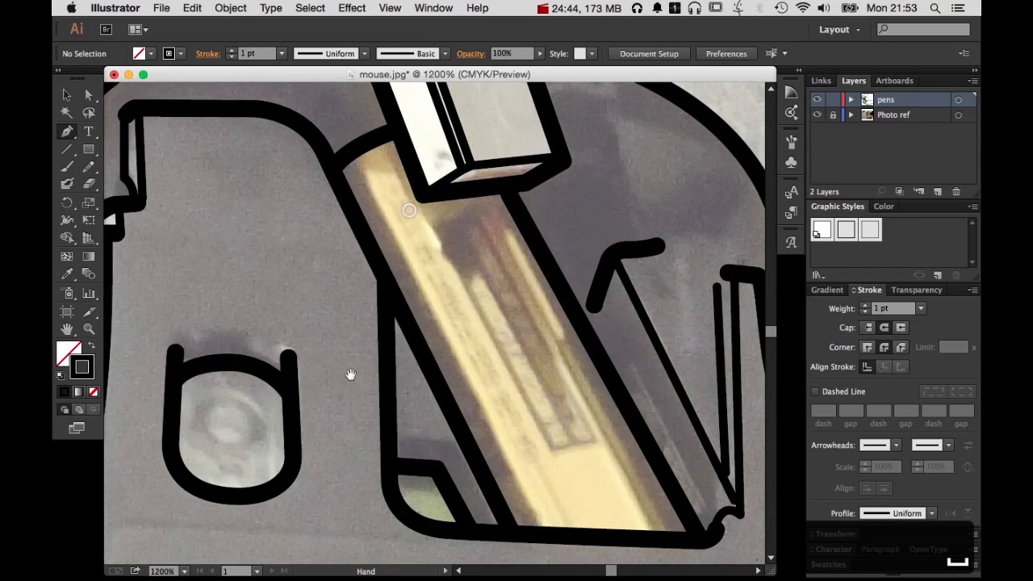
{"action": "left_click", "coordinate": [175, 347]}
{"action": "left_click_drag", "start_coordinate": [202, 350], "coordinate": [233, 338]}
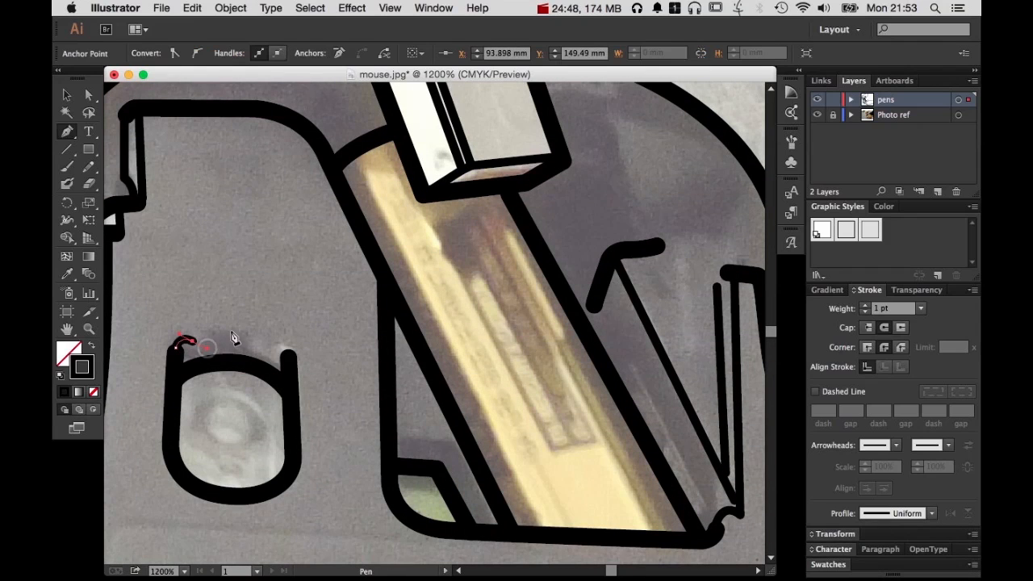
{"action": "left_click", "coordinate": [271, 352]}
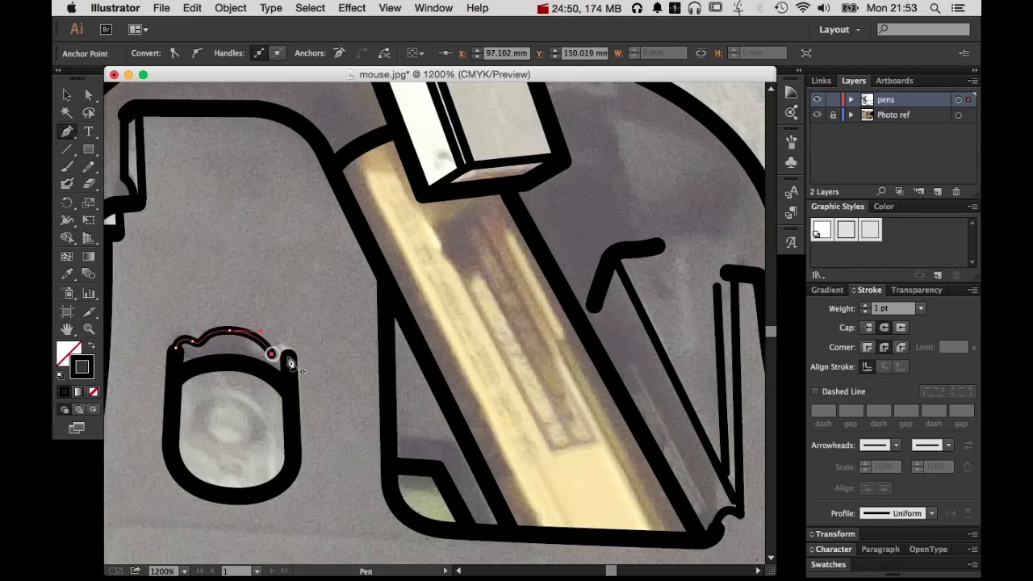
{"action": "left_click_drag", "start_coordinate": [288, 354], "coordinate": [295, 362]}
{"action": "left_click", "coordinate": [353, 392], "text": "super"}
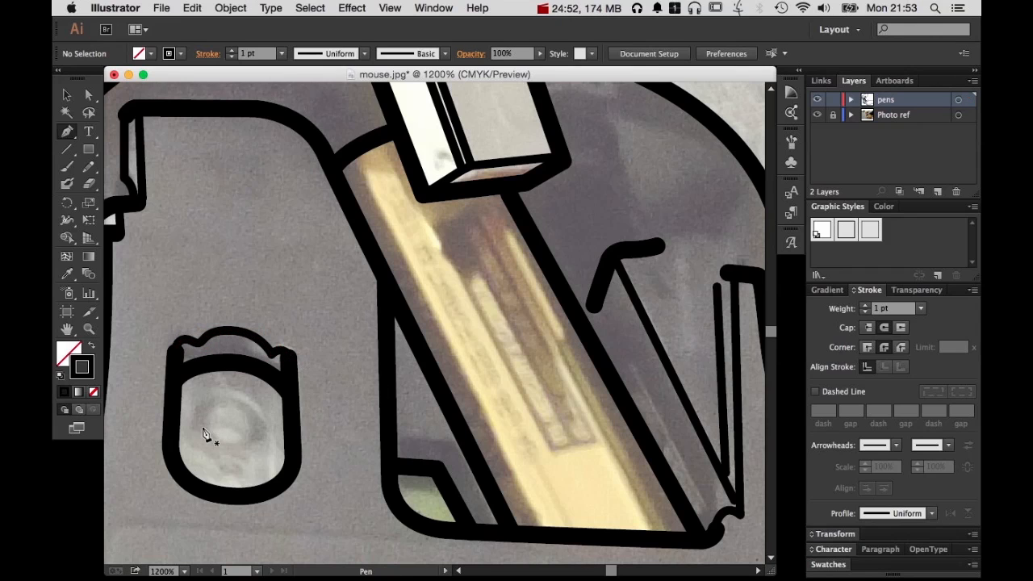
Start a 1 pt Pen path with an anchor inside the sensor opening, low beside the edge nearer the base contours
{"action": "left_click", "coordinate": [201, 405]}
{"action": "key", "text": "super+z"}
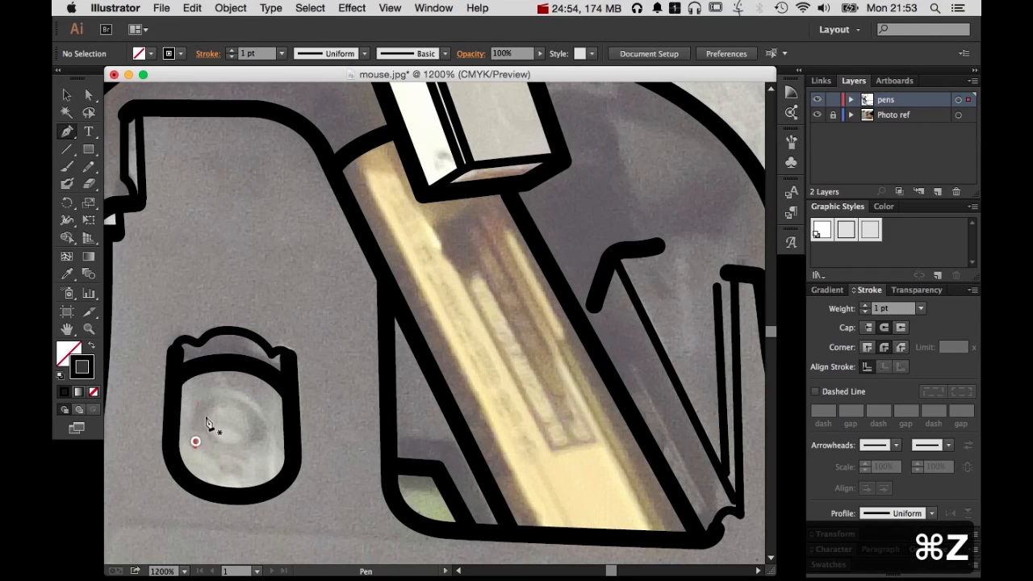
{"action": "left_click", "coordinate": [194, 443]}
{"action": "left_click_drag", "start_coordinate": [237, 392], "coordinate": [248, 391]}
{"action": "left_click_drag", "start_coordinate": [268, 434], "coordinate": [273, 451]}
{"action": "left_click", "coordinate": [273, 452]}
{"action": "key", "text": "super+z"}
{"action": "key", "text": "super+z"}
{"action": "key", "text": "super+z"}
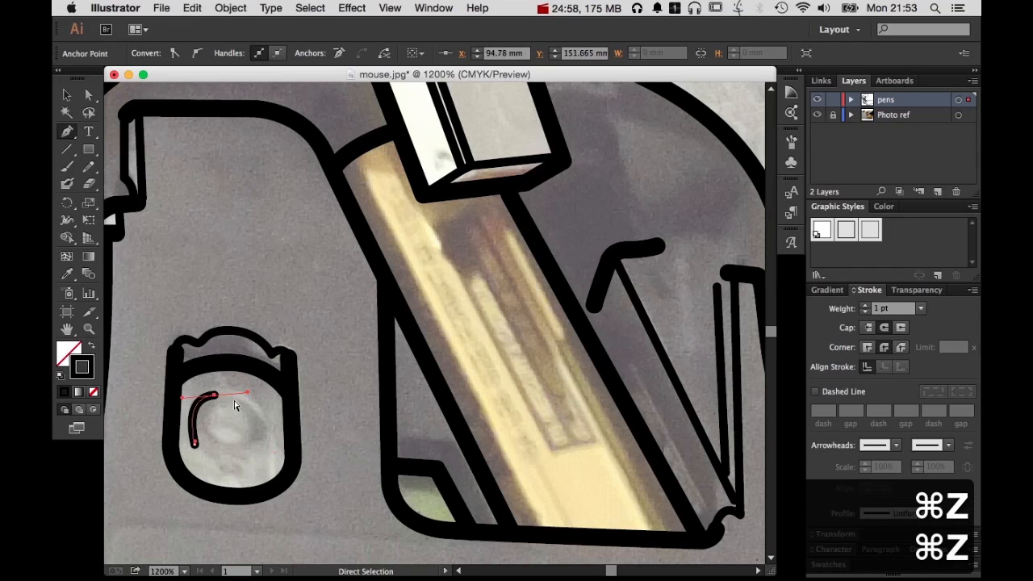
Curve the started path into an arch inside the sensor opening, ending low beside the opposite edge, and deselect it
{"action": "left_click_drag", "start_coordinate": [273, 393], "coordinate": [273, 393]}
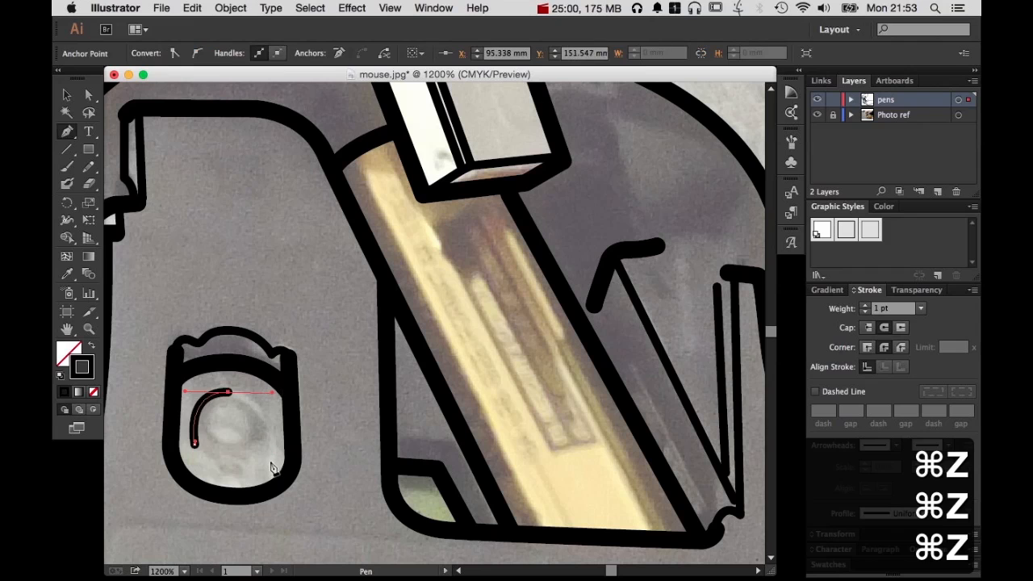
{"action": "left_click_drag", "start_coordinate": [270, 462], "coordinate": [272, 484]}
{"action": "left_click", "coordinate": [326, 465], "text": "super"}
Trace three sides of the label panel below the sensor opening with a round-cornered 1 pt Pen path ending at the thumb outline
{"action": "key", "text": "space"}
{"action": "left_click_drag", "start_coordinate": [344, 193], "coordinate": [334, 151]}
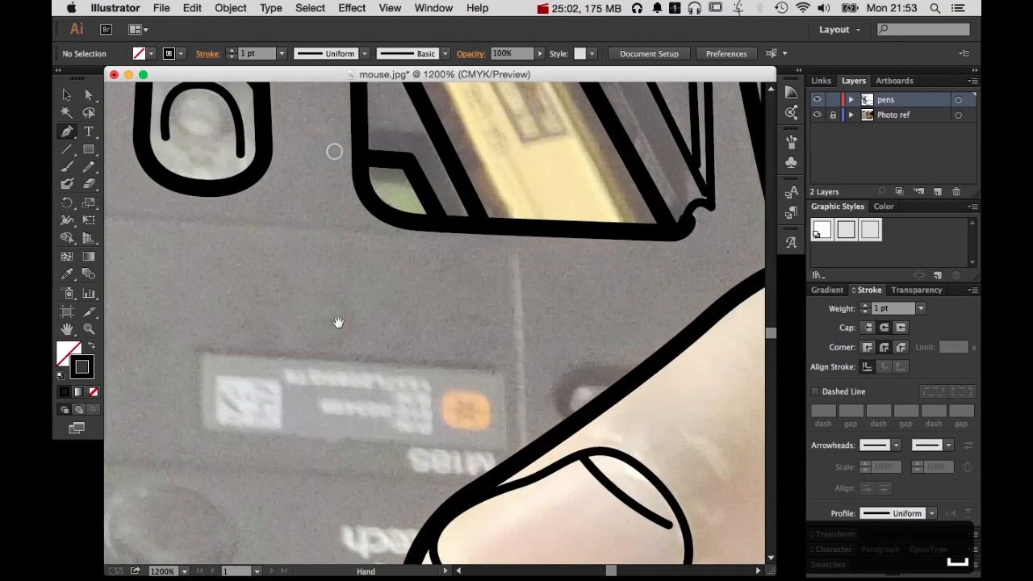
{"action": "key", "text": "space"}
{"action": "left_click_drag", "start_coordinate": [276, 354], "coordinate": [411, 387]}
{"action": "left_click", "coordinate": [618, 273]}
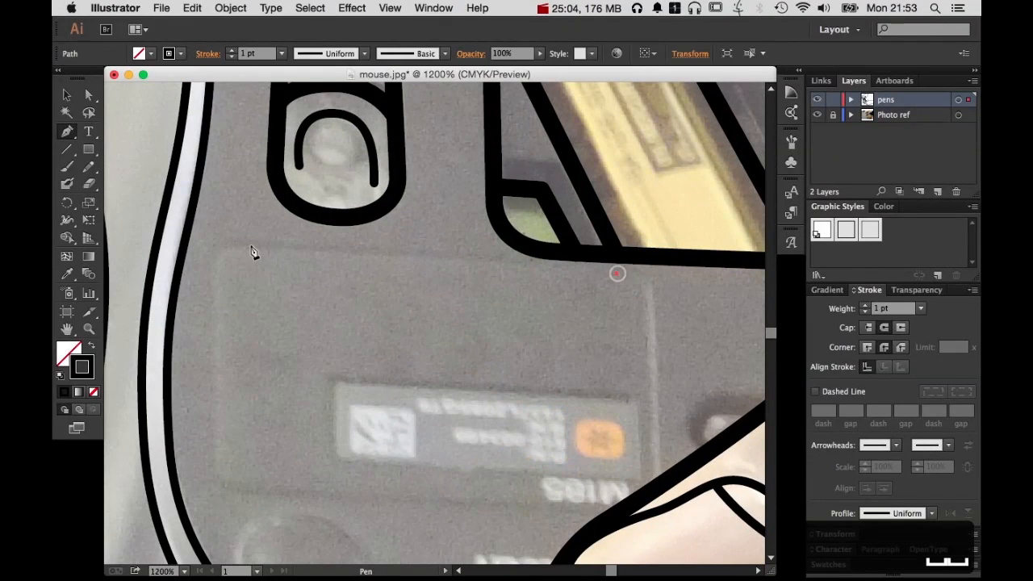
{"action": "left_click", "coordinate": [250, 246]}
{"action": "left_click_drag", "start_coordinate": [216, 282], "coordinate": [215, 323]}
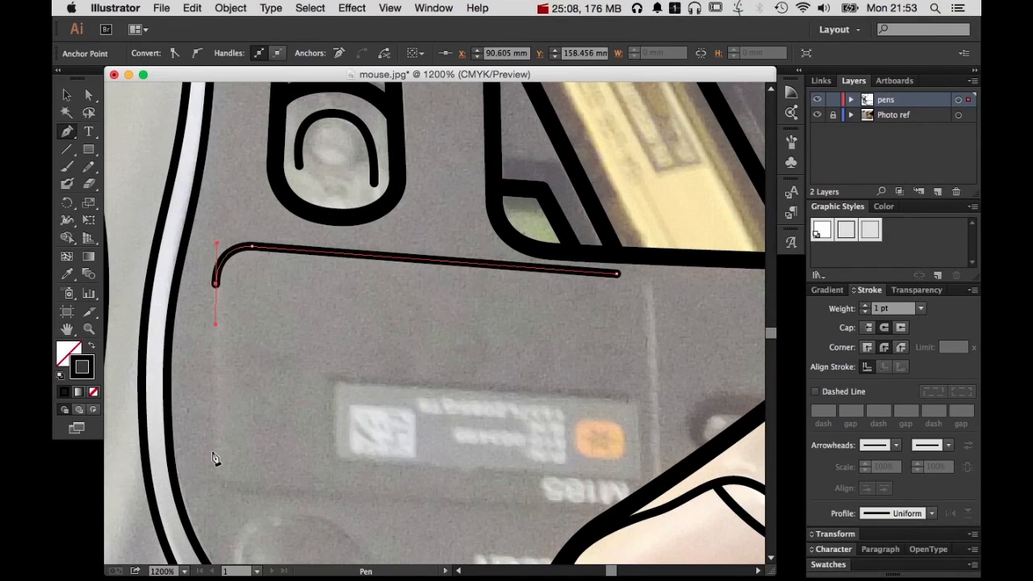
{"action": "left_click", "coordinate": [211, 450]}
{"action": "left_click_drag", "start_coordinate": [254, 490], "coordinate": [299, 492]}
{"action": "left_click", "coordinate": [612, 513]}
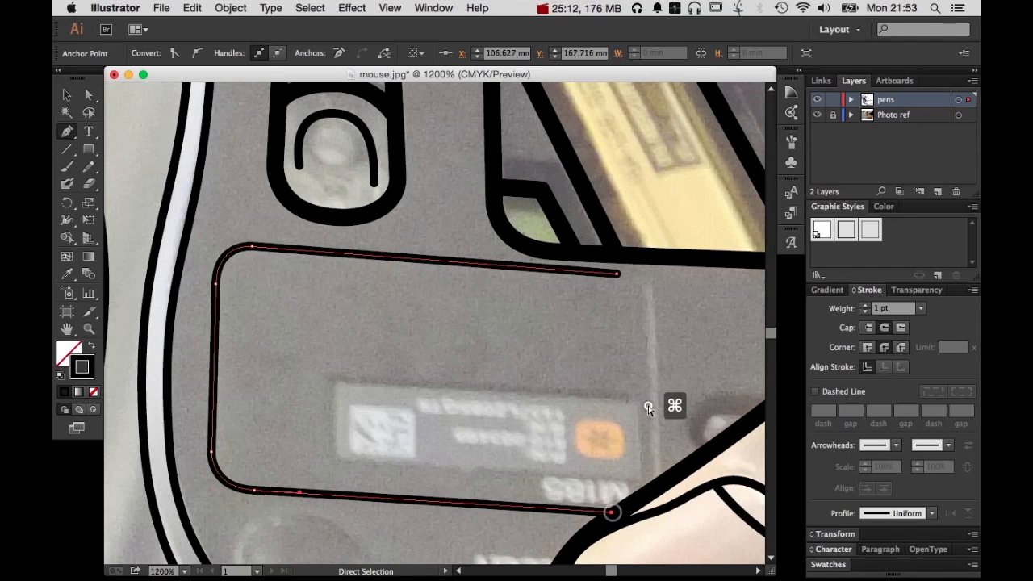
Continue the panel path from its open upper end around the remaining corner and down to the thumb outline, and deselect it
{"action": "left_click", "coordinate": [618, 275]}
{"action": "left_click", "coordinate": [618, 276]}
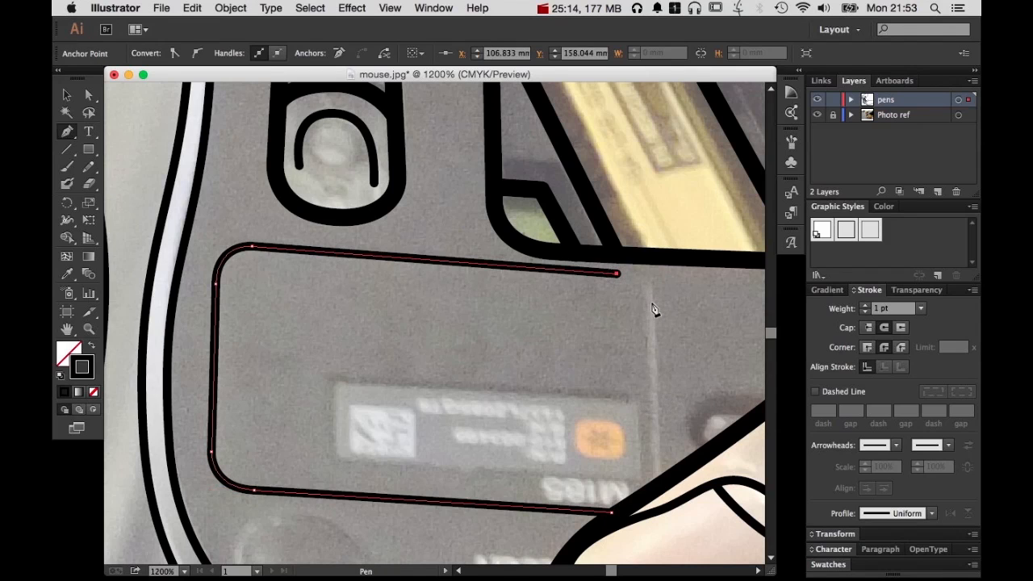
{"action": "left_click_drag", "start_coordinate": [650, 301], "coordinate": [651, 332]}
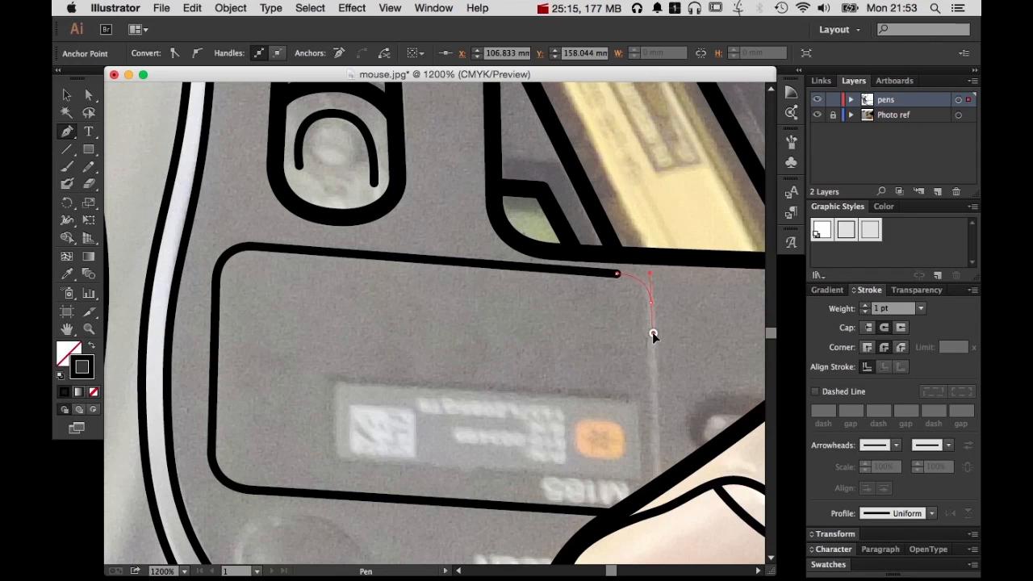
{"action": "left_click", "coordinate": [658, 487]}
{"action": "left_click", "coordinate": [670, 411], "text": "super"}
Draw a curved 1 pt line from the held block's edge around to the thick ledge mark, adjust its bend handle, and deselect it
{"action": "left_click_drag", "start_coordinate": [556, 472], "coordinate": [607, 237]}
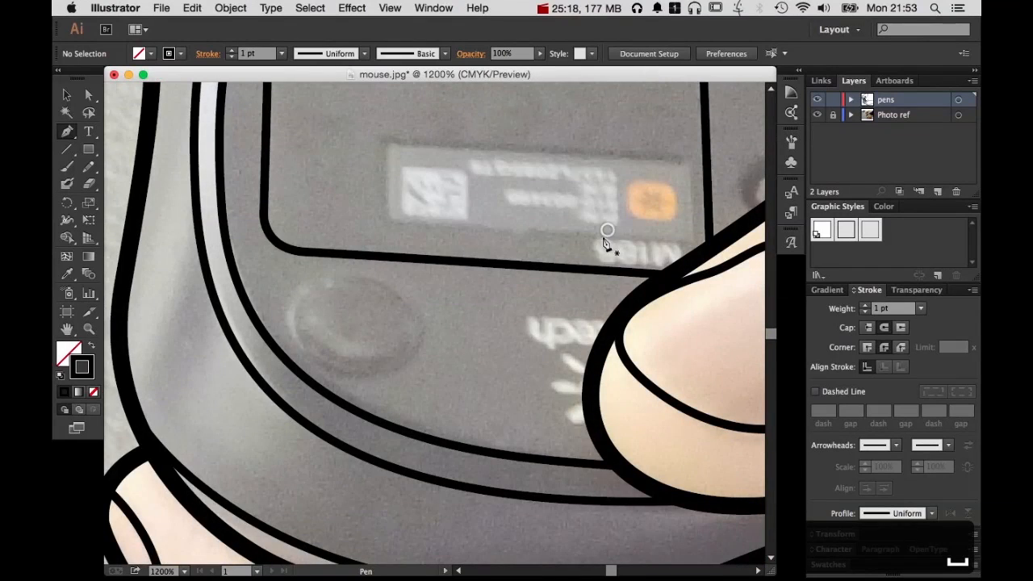
{"action": "left_click_drag", "start_coordinate": [394, 361], "coordinate": [377, 361]}
{"action": "left_click_drag", "start_coordinate": [551, 347], "coordinate": [262, 452]}
{"action": "left_click_drag", "start_coordinate": [239, 407], "coordinate": [266, 495]}
{"action": "left_click_drag", "start_coordinate": [470, 234], "coordinate": [498, 454]}
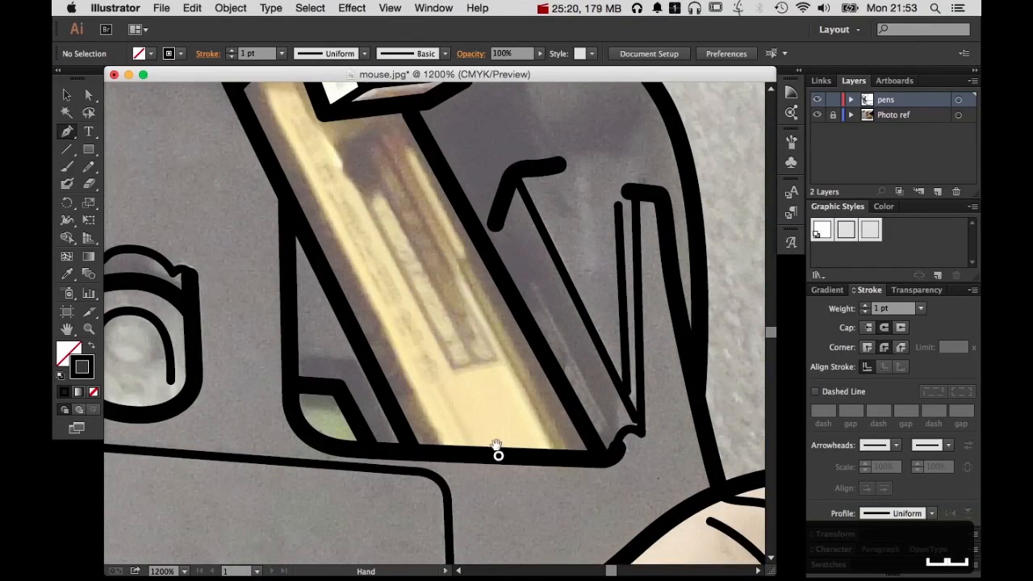
{"action": "left_click_drag", "start_coordinate": [595, 176], "coordinate": [583, 385]}
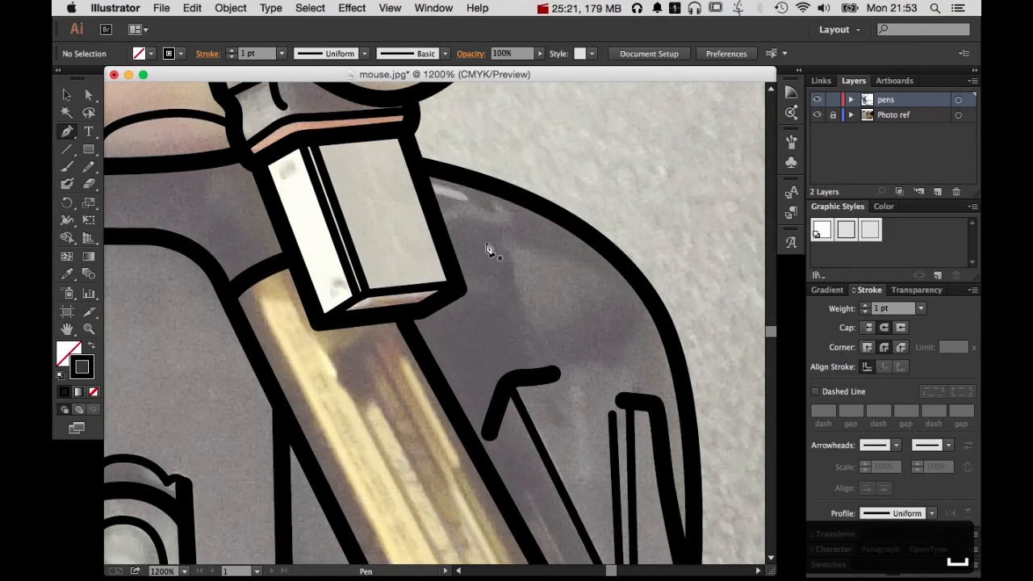
{"action": "left_click", "coordinate": [445, 231]}
{"action": "left_click", "coordinate": [599, 247]}
{"action": "left_click", "coordinate": [637, 313]}
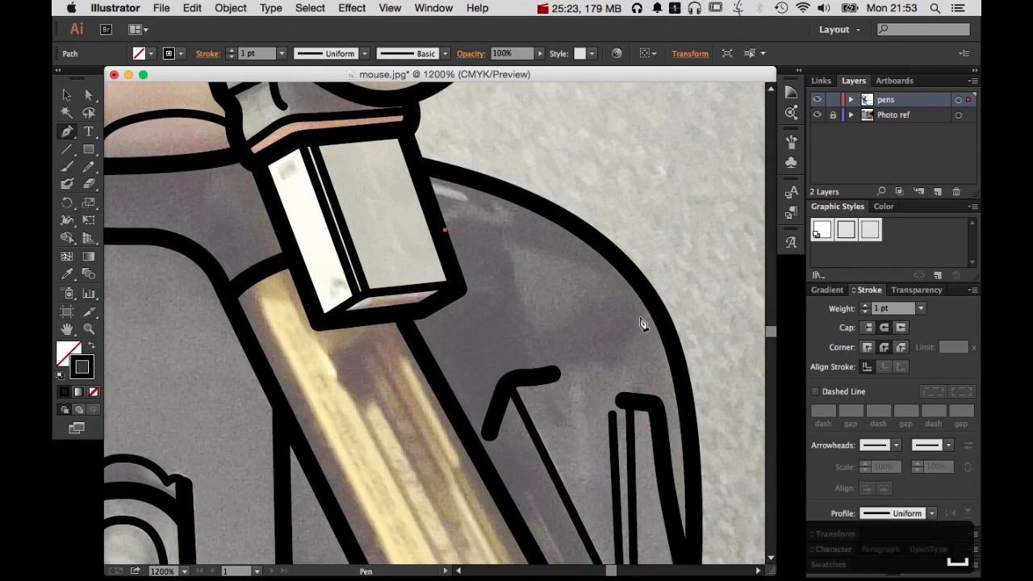
{"action": "left_click", "coordinate": [674, 378]}
{"action": "left_click_drag", "start_coordinate": [683, 393], "coordinate": [684, 394]}
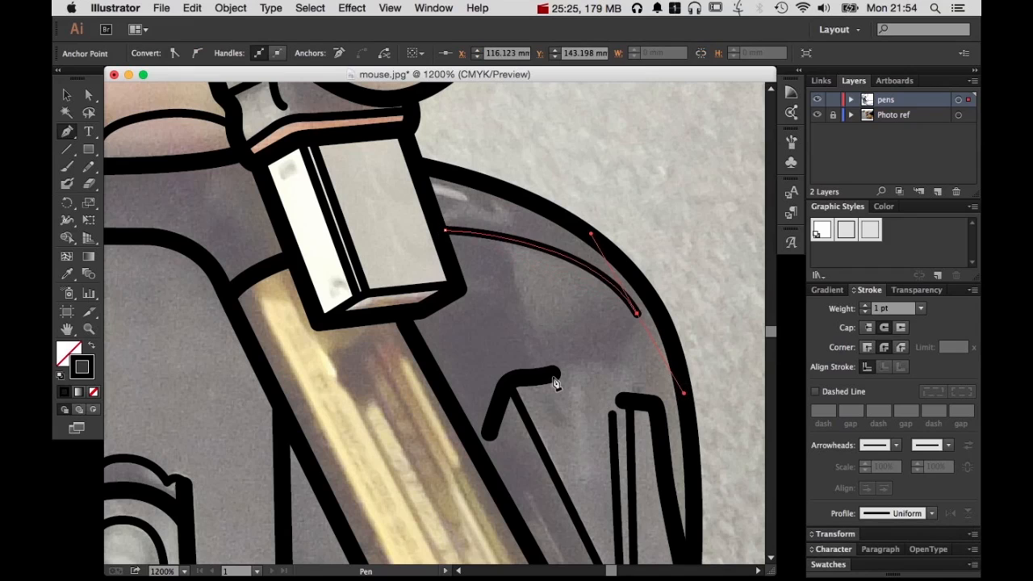
{"action": "left_click", "coordinate": [538, 376]}
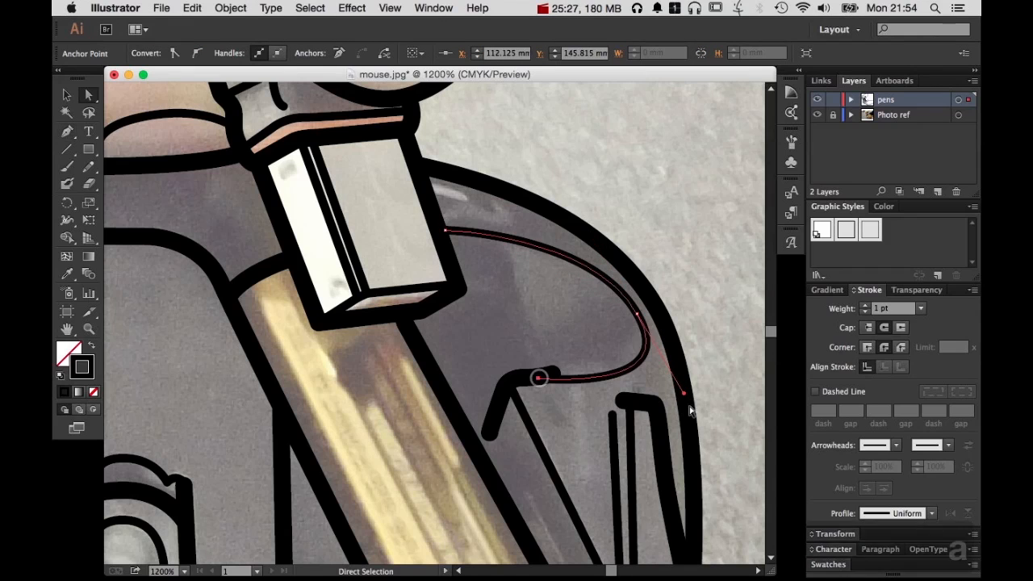
{"action": "left_click_drag", "start_coordinate": [682, 392], "coordinate": [674, 378]}
{"action": "left_click", "coordinate": [710, 327], "text": "super"}
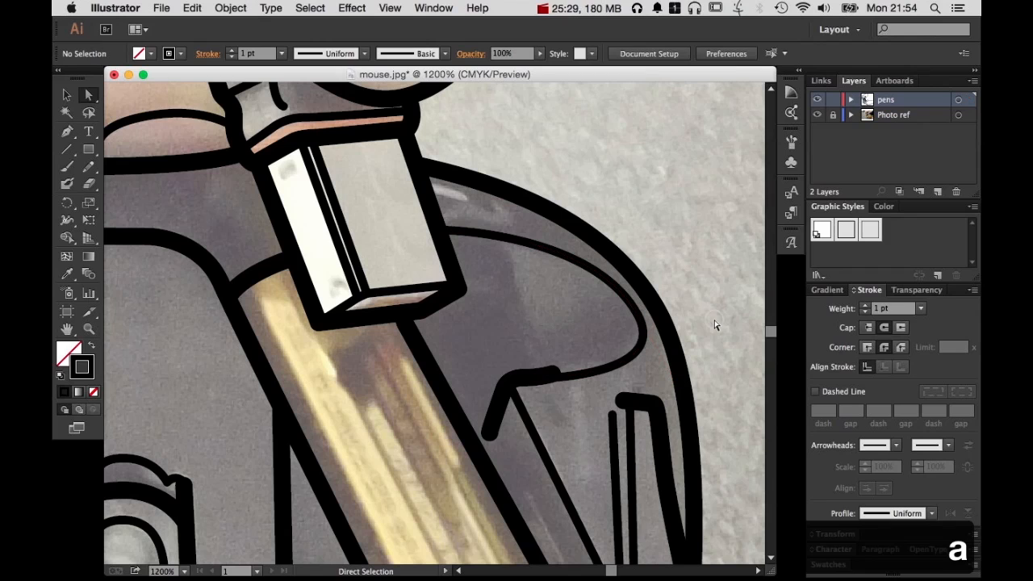
Draw an S-shaped 1 pt line inside the new curved outline, running down to the thick ledge mark, and deselect it
{"action": "left_click", "coordinate": [503, 252]}
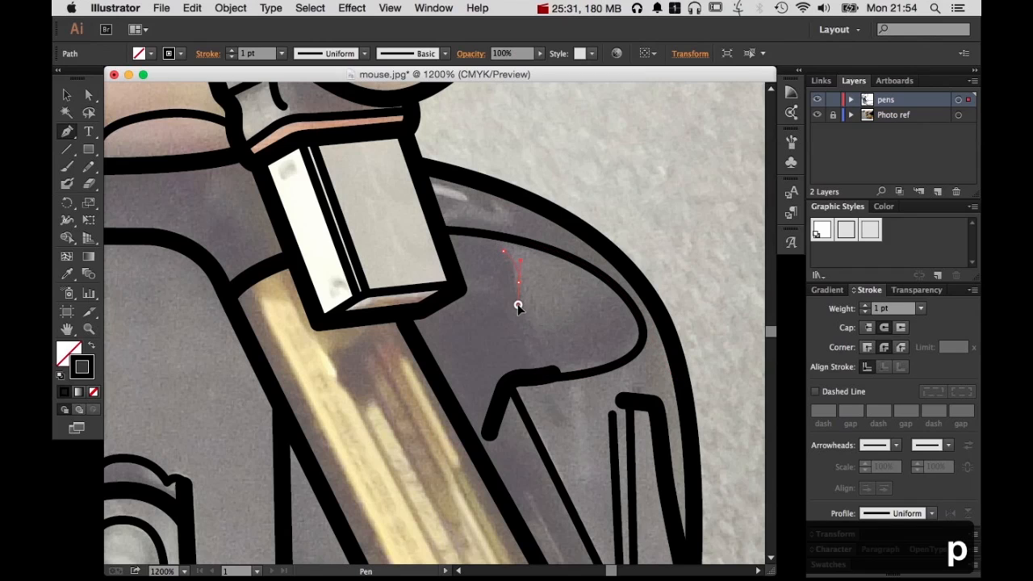
{"action": "left_click_drag", "start_coordinate": [518, 305], "coordinate": [518, 305]}
{"action": "left_click_drag", "start_coordinate": [547, 371], "coordinate": [574, 395]}
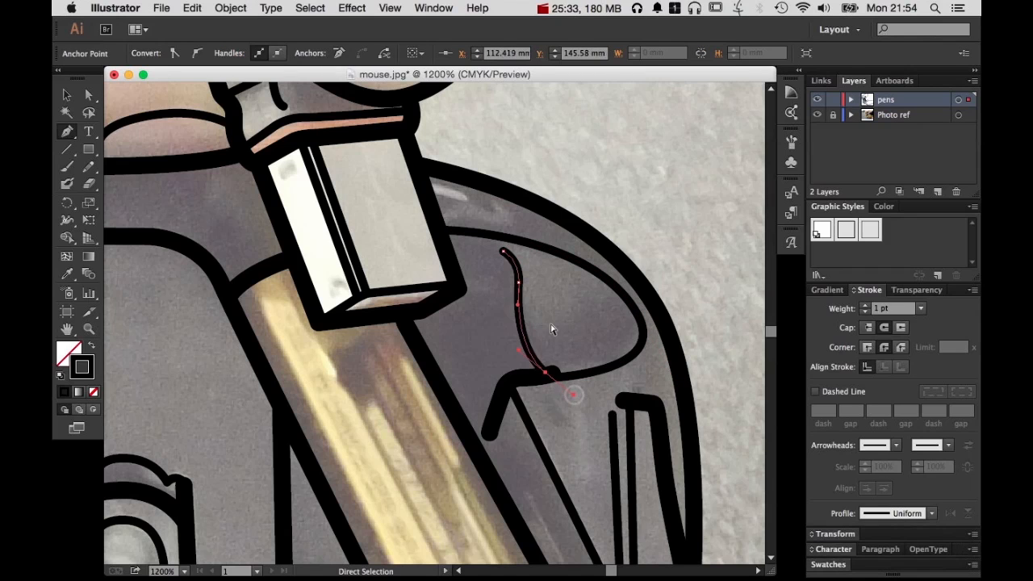
{"action": "left_click", "coordinate": [553, 323], "text": "super"}
Draw a hooked 1 pt line from beside the S-curve to the battery's edge, and link its bend to the held block's corner
{"action": "left_click", "coordinate": [500, 281]}
{"action": "left_click_drag", "start_coordinate": [503, 293], "coordinate": [497, 298]}
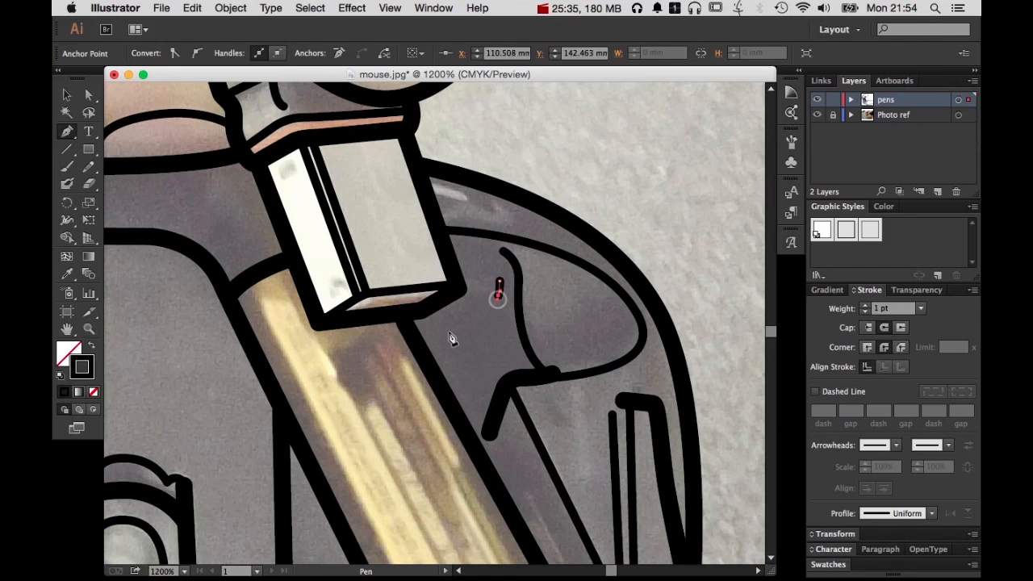
{"action": "left_click", "coordinate": [425, 339]}
{"action": "left_click", "coordinate": [497, 334], "text": "super"}
{"action": "left_click", "coordinate": [491, 296]}
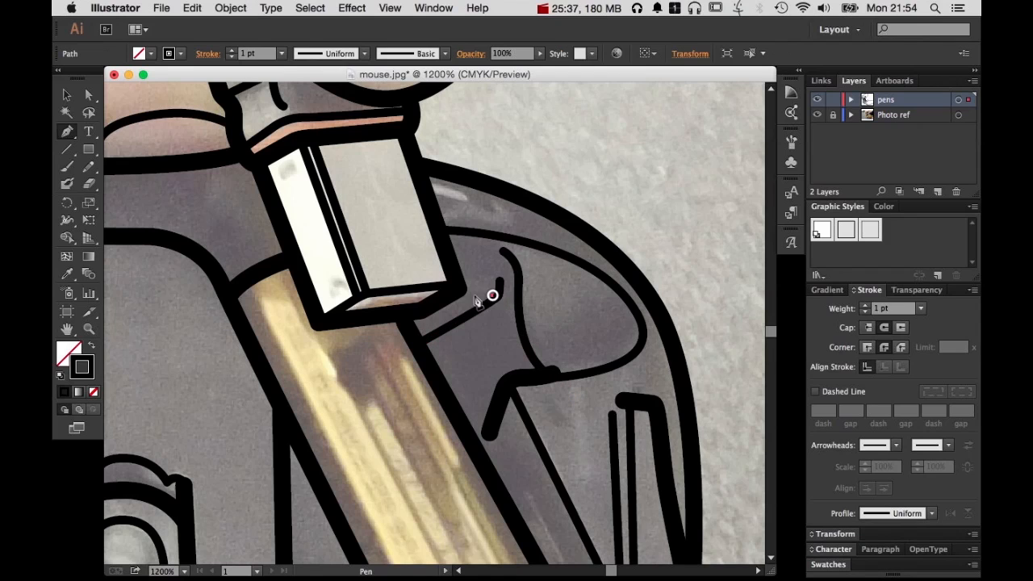
{"action": "left_click", "coordinate": [518, 341], "text": "super"}
Draw a 1 pt line alongside the battery from the ledge mark's lower end to the recess corner, and another across the gap on its opposite side
{"action": "left_click_drag", "start_coordinate": [546, 415], "coordinate": [653, 237]}
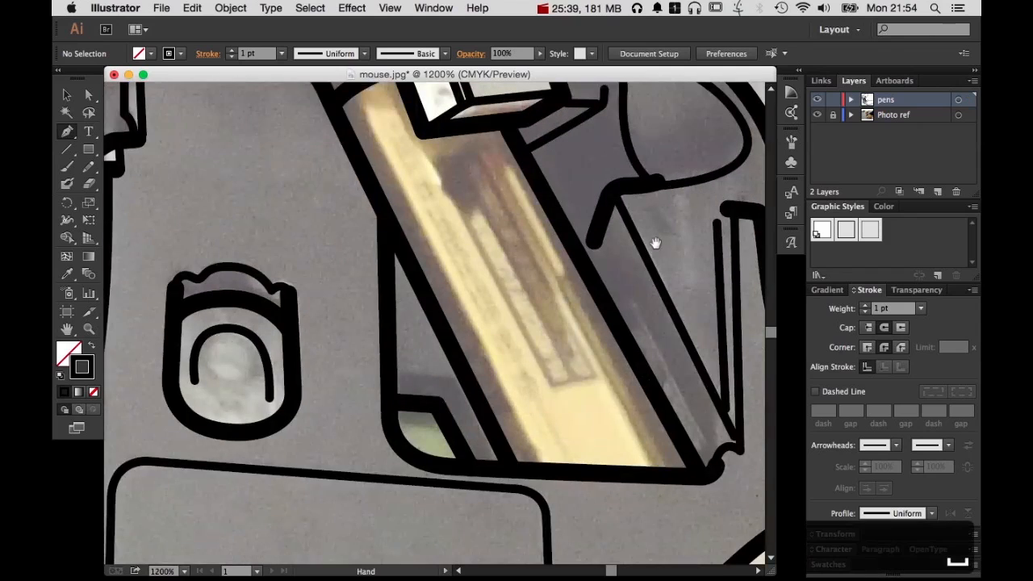
{"action": "left_click", "coordinate": [597, 252]}
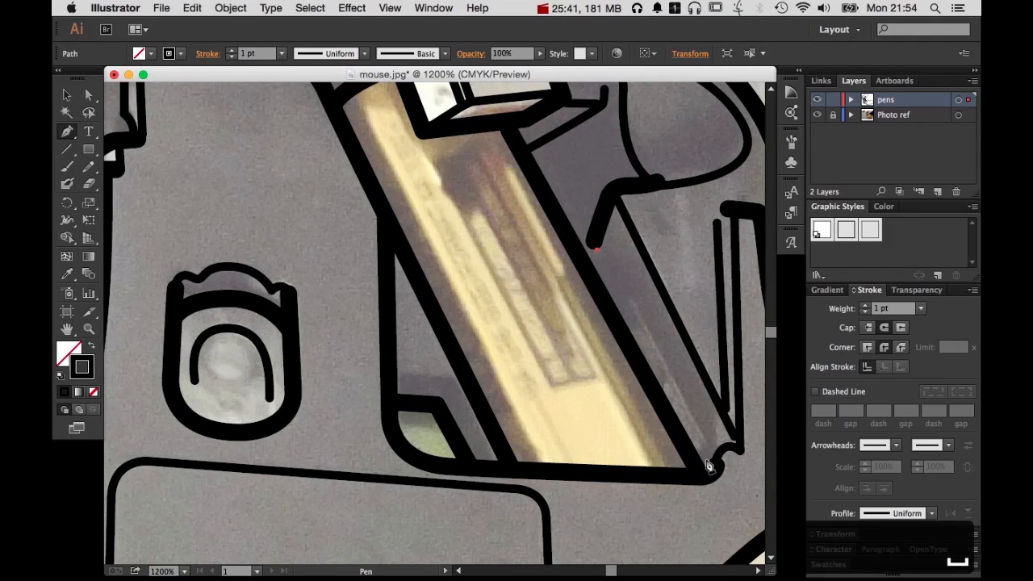
{"action": "left_click", "coordinate": [712, 460]}
{"action": "left_click", "coordinate": [682, 363], "text": "super"}
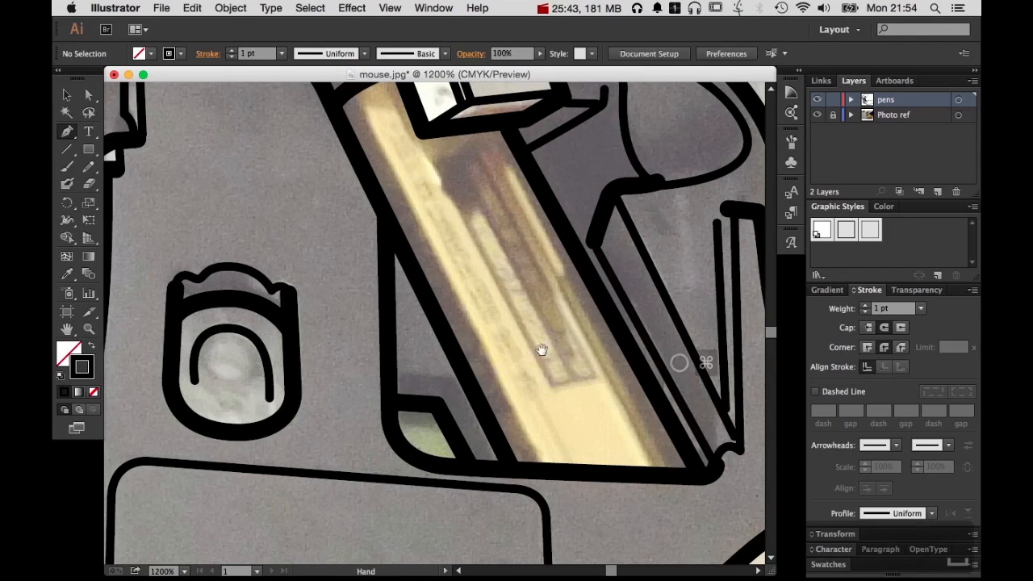
{"action": "left_click", "coordinate": [394, 376]}
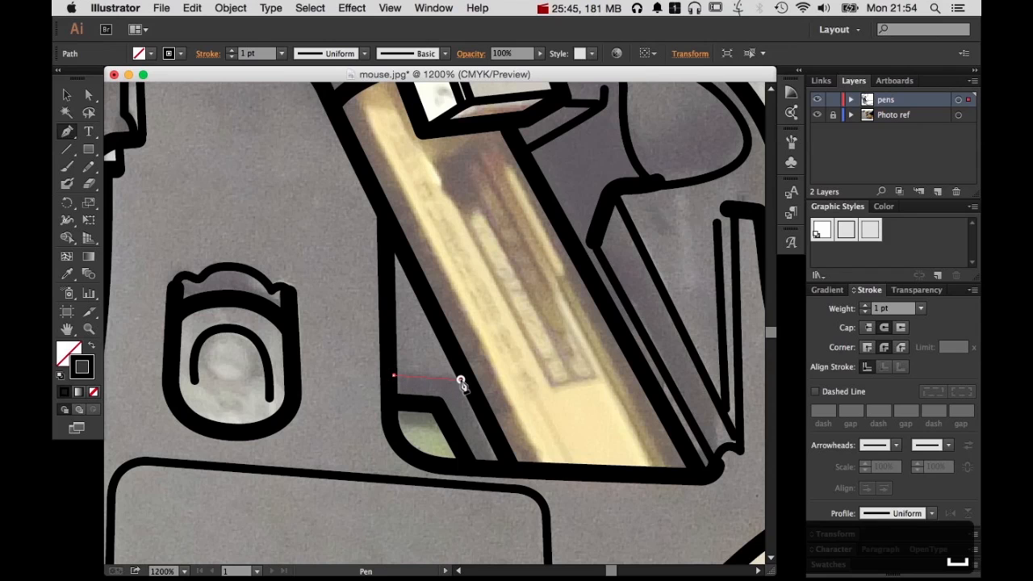
{"action": "left_click", "coordinate": [459, 382]}
{"action": "left_click", "coordinate": [581, 376], "text": "super"}
Hide the Photo ref layer to review the mouse and hand linework on its own, and show the layer again
{"action": "left_click", "coordinate": [563, 315], "text": "alt+super"}
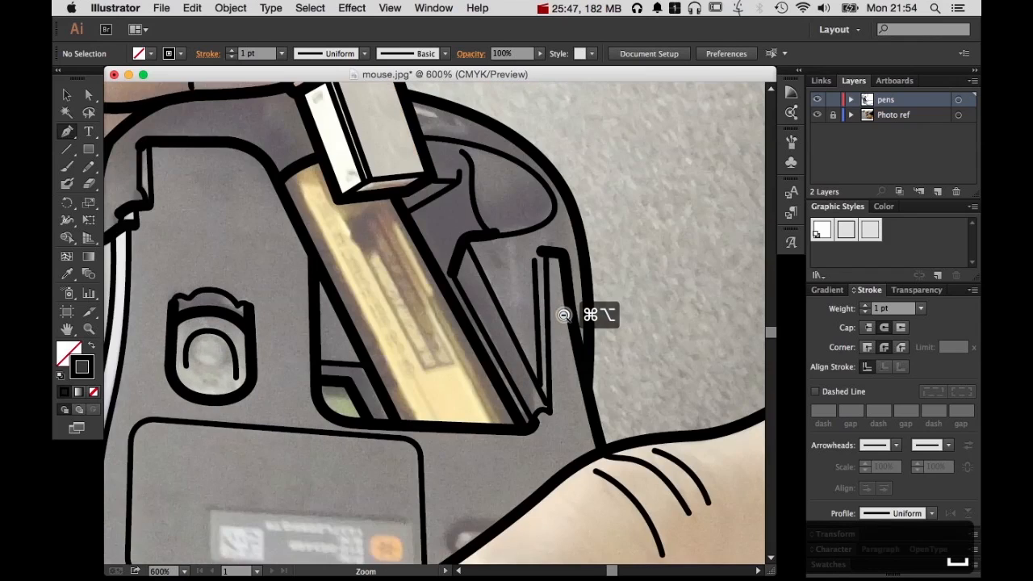
{"action": "left_click", "coordinate": [564, 315], "text": "alt+super"}
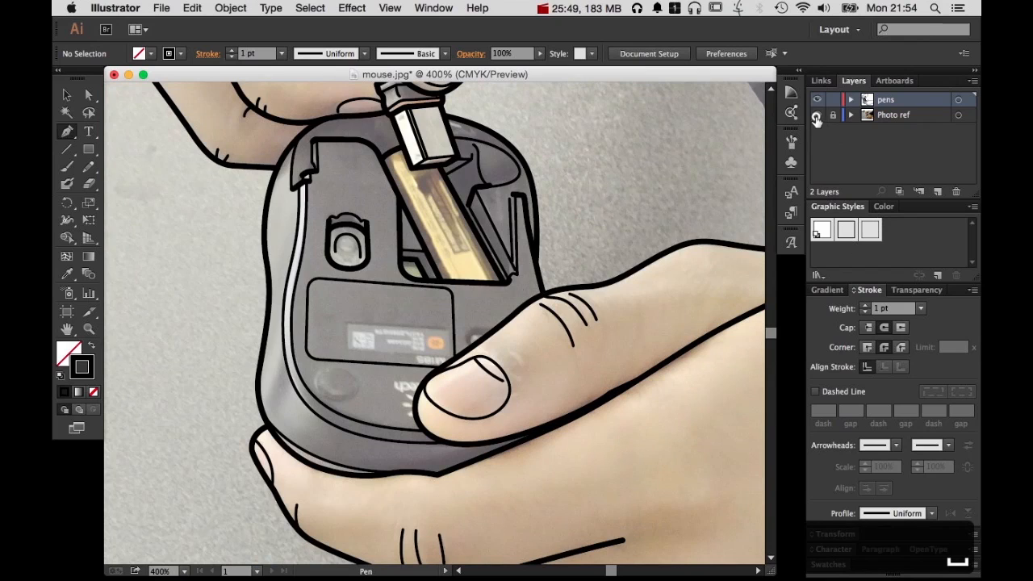
{"action": "left_click", "coordinate": [817, 116]}
{"action": "left_click", "coordinate": [581, 279], "text": "alt+super"}
{"action": "left_click", "coordinate": [491, 345], "text": "alt+super"}
{"action": "left_click", "coordinate": [527, 368], "text": "alt+super"}
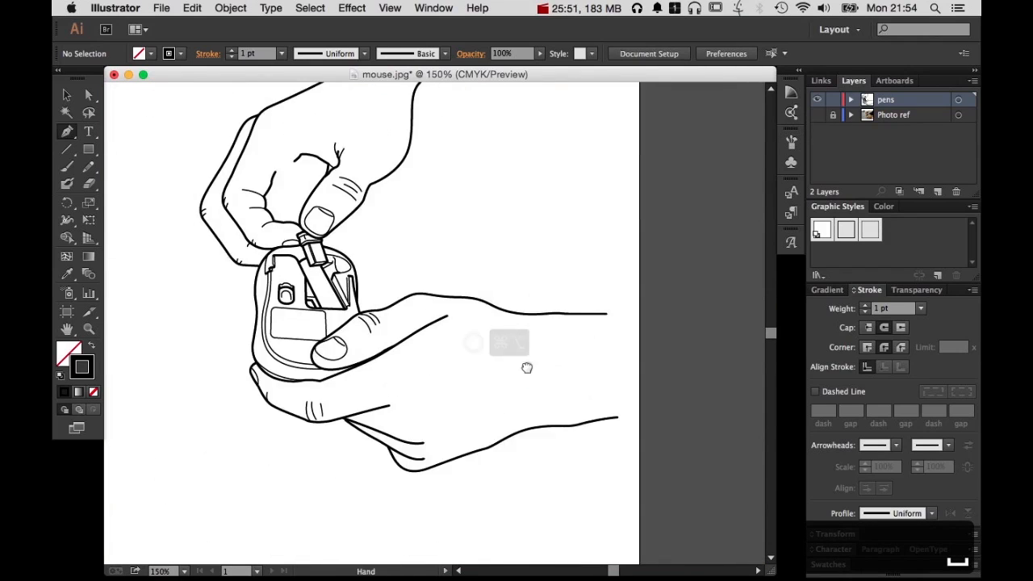
{"action": "left_click_drag", "start_coordinate": [527, 367], "coordinate": [612, 426]}
{"action": "left_click_drag", "start_coordinate": [331, 313], "coordinate": [537, 538]}
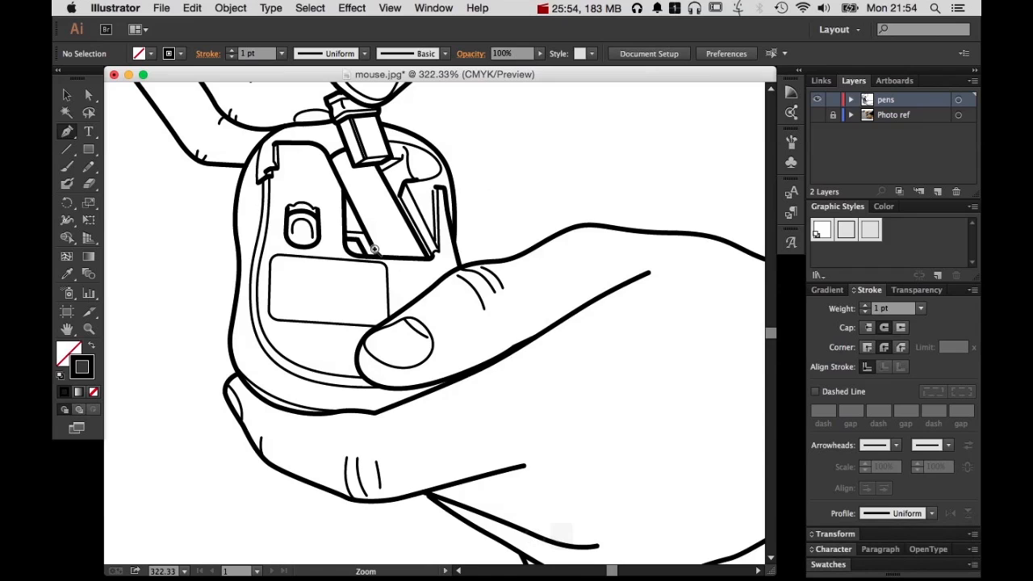
{"action": "left_click", "coordinate": [817, 116]}
Draw a 1 pt ellipse from its centre over the round foot below the label panel, rotate it slightly clockwise to match, and deselect it
{"action": "left_click_drag", "start_coordinate": [278, 291], "coordinate": [392, 410]}
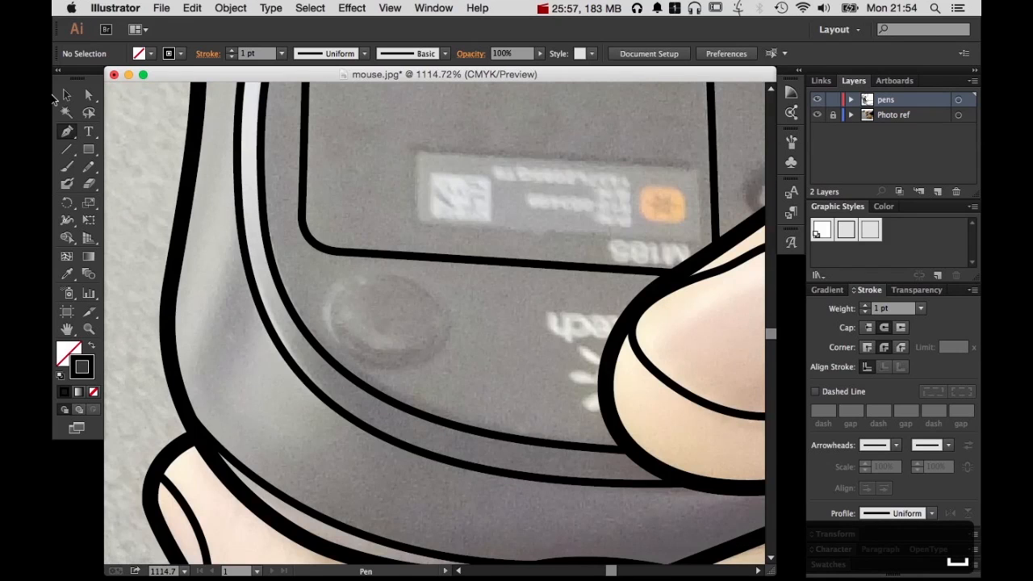
{"action": "left_click", "coordinate": [92, 153]}
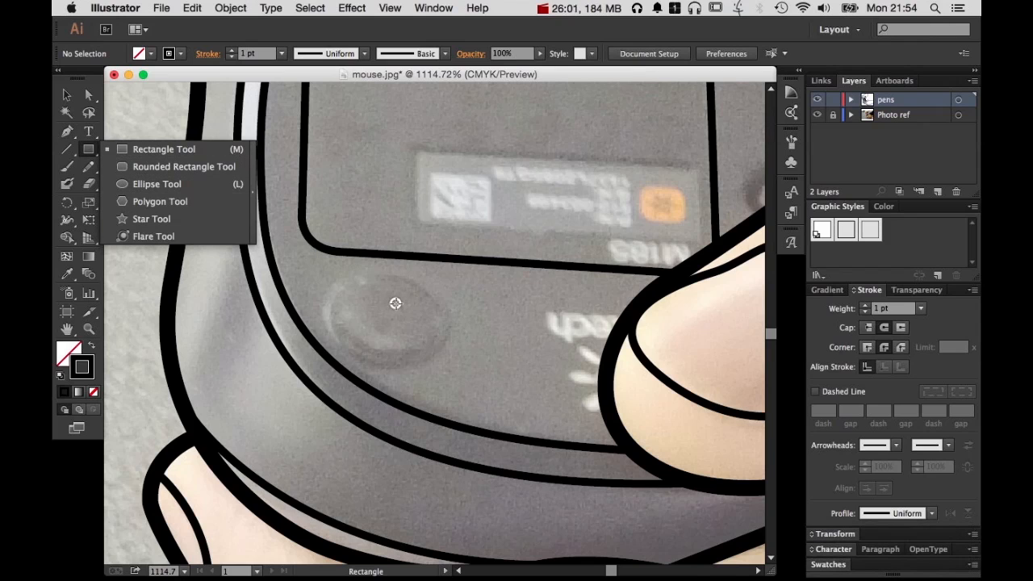
{"action": "left_click", "coordinate": [212, 182]}
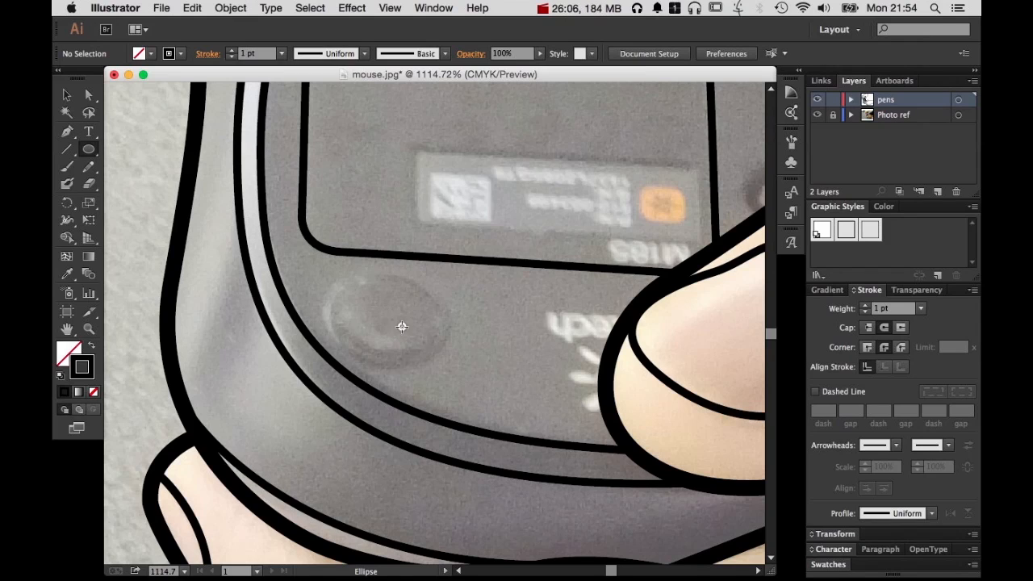
{"action": "mouse_move", "coordinate": [401, 327]}
{"action": "left_mouse_down"}
{"action": "mouse_move", "coordinate": [449, 338]}
{"action": "mouse_move", "coordinate": [415, 332]}
{"action": "left_mouse_up"}
{"action": "key", "text": "super+z"}
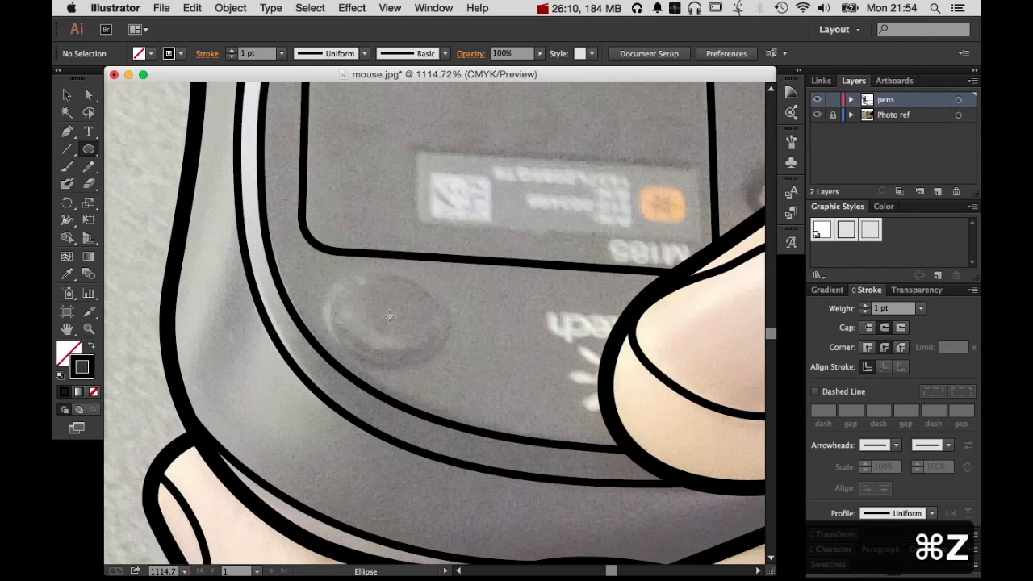
{"action": "key", "text": "alt"}
{"action": "left_click_drag", "start_coordinate": [388, 315], "coordinate": [447, 355]}
{"action": "key", "text": "v"}
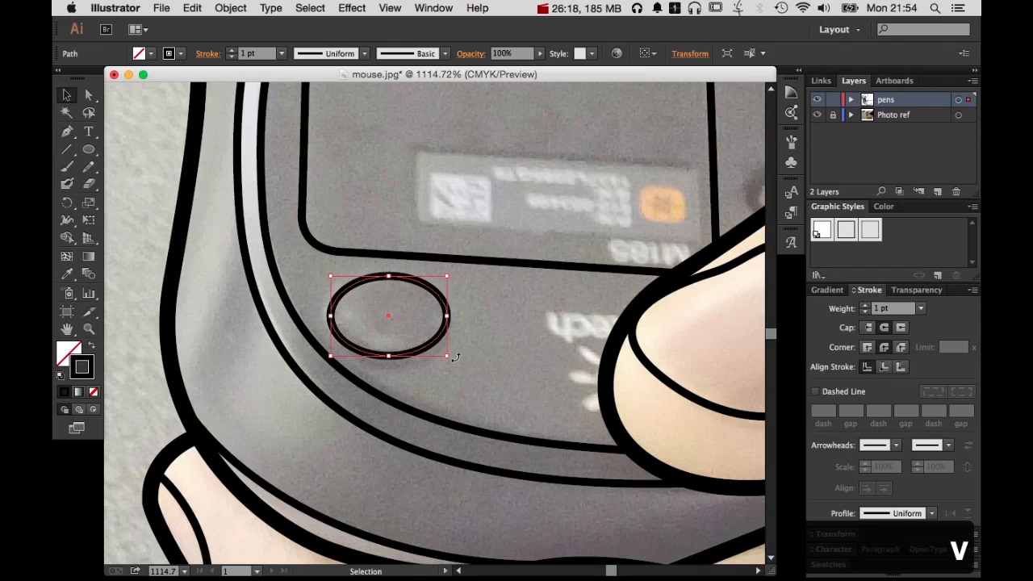
{"action": "left_click_drag", "start_coordinate": [450, 372], "coordinate": [447, 373]}
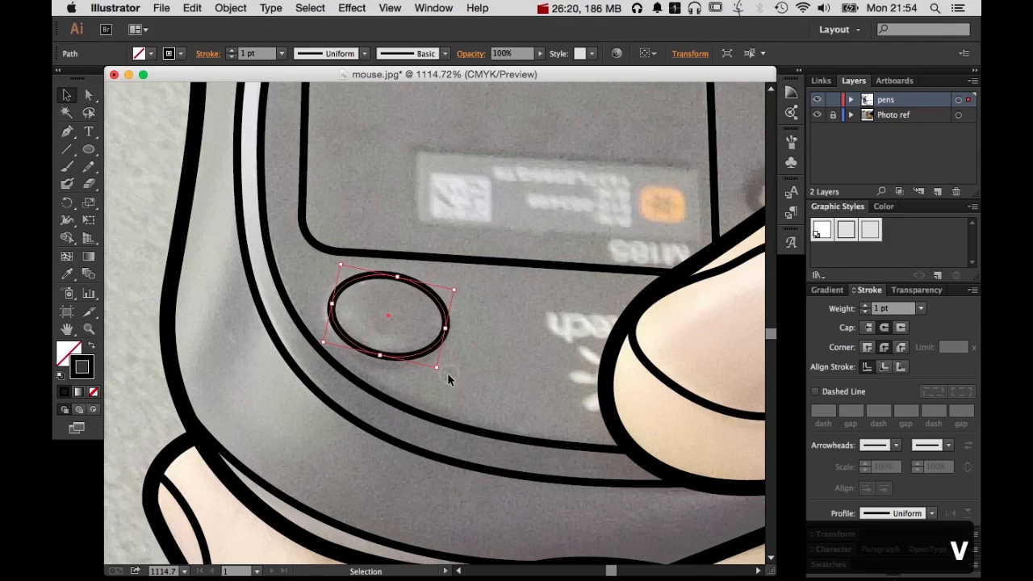
{"action": "left_click", "coordinate": [491, 359]}
Hide the Photo ref layer to check the drawing with the added ellipse, and make the photo visible again
{"action": "left_click", "coordinate": [514, 326], "text": "alt+super"}
{"action": "left_click", "coordinate": [515, 326], "text": "alt+super"}
{"action": "left_click", "coordinate": [516, 325], "text": "alt+super"}
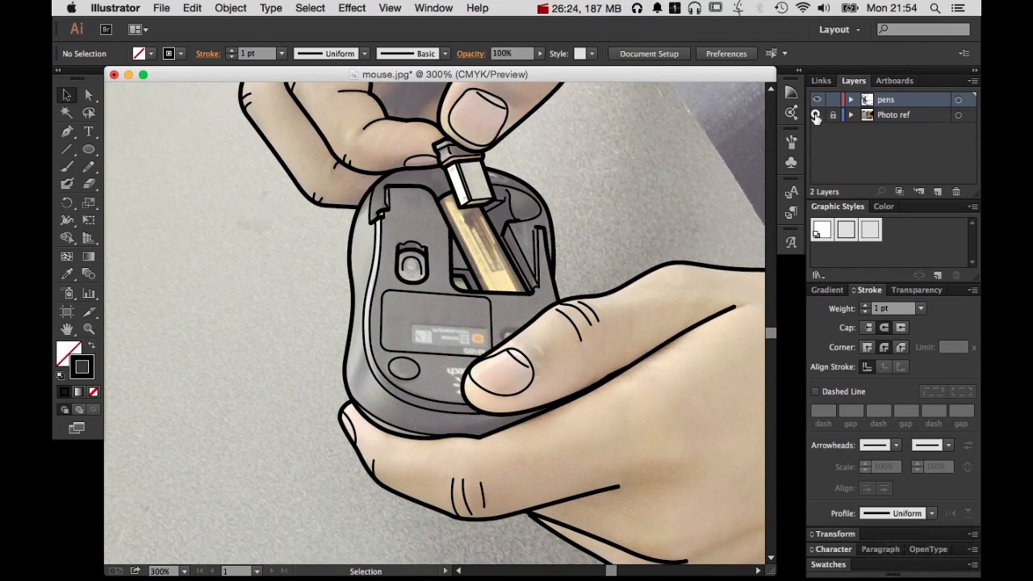
{"action": "left_click", "coordinate": [816, 115]}
{"action": "left_click", "coordinate": [565, 296], "text": "alt+super"}
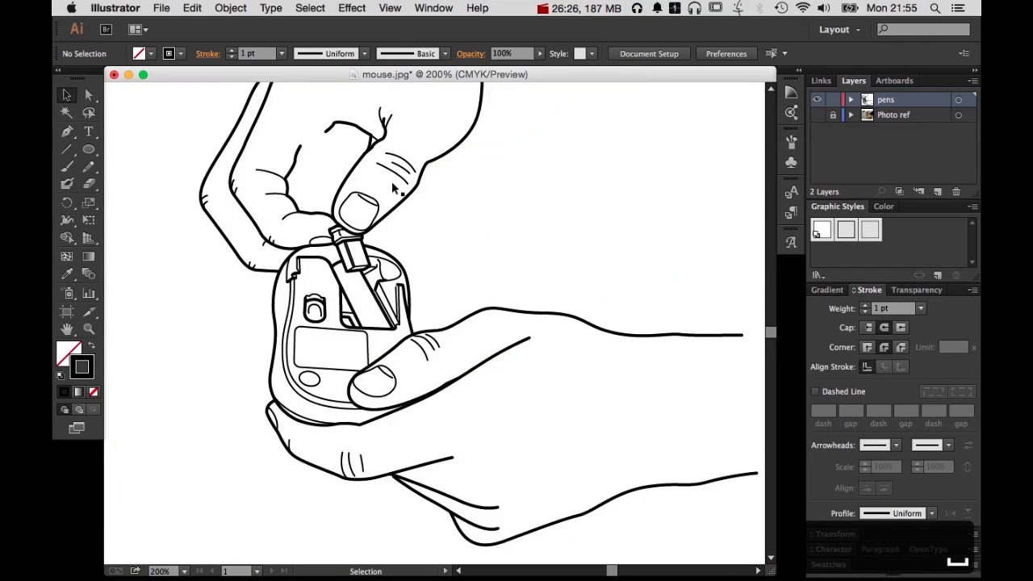
{"action": "left_click", "coordinate": [816, 116]}
Inspect the upper hand's lines closely against the photo, and hide the Photo ref layer to view the whole outline drawing
{"action": "left_click_drag", "start_coordinate": [555, 239], "coordinate": [606, 312]}
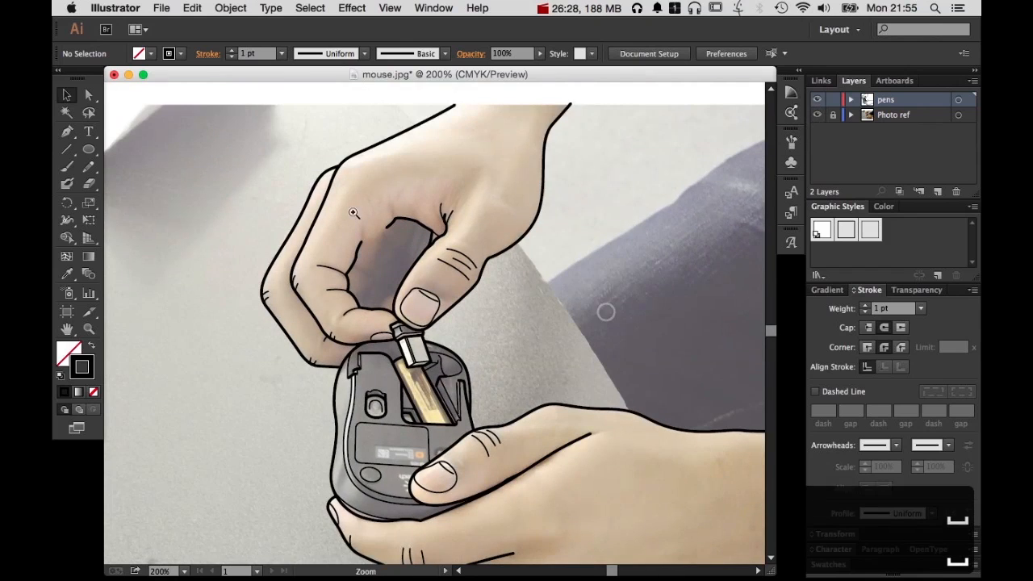
{"action": "left_click_drag", "start_coordinate": [335, 208], "coordinate": [606, 469]}
{"action": "key", "text": "super+equal"}
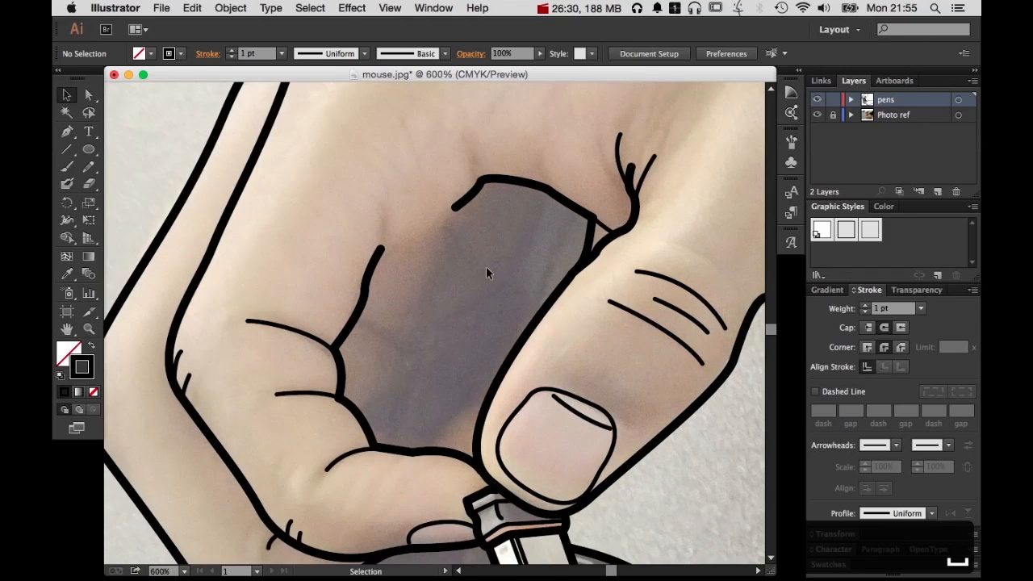
{"action": "left_click", "coordinate": [817, 116]}
{"action": "left_click", "coordinate": [673, 297], "text": "alt+super"}
{"action": "left_click", "coordinate": [673, 298], "text": "alt+super"}
{"action": "left_click", "coordinate": [672, 298], "text": "alt+super"}
{"action": "left_click", "coordinate": [459, 334], "text": "alt+super"}
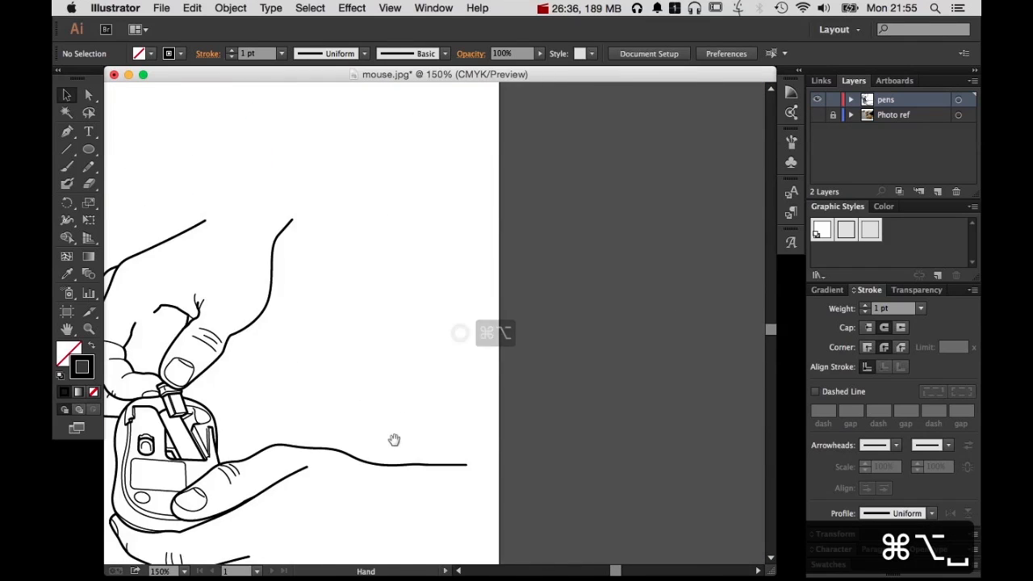
Review the full outline drawing of both hands and the mouse, showing the Photo ref layer briefly to compare and hiding it again
{"action": "left_click_drag", "start_coordinate": [394, 440], "coordinate": [659, 447]}
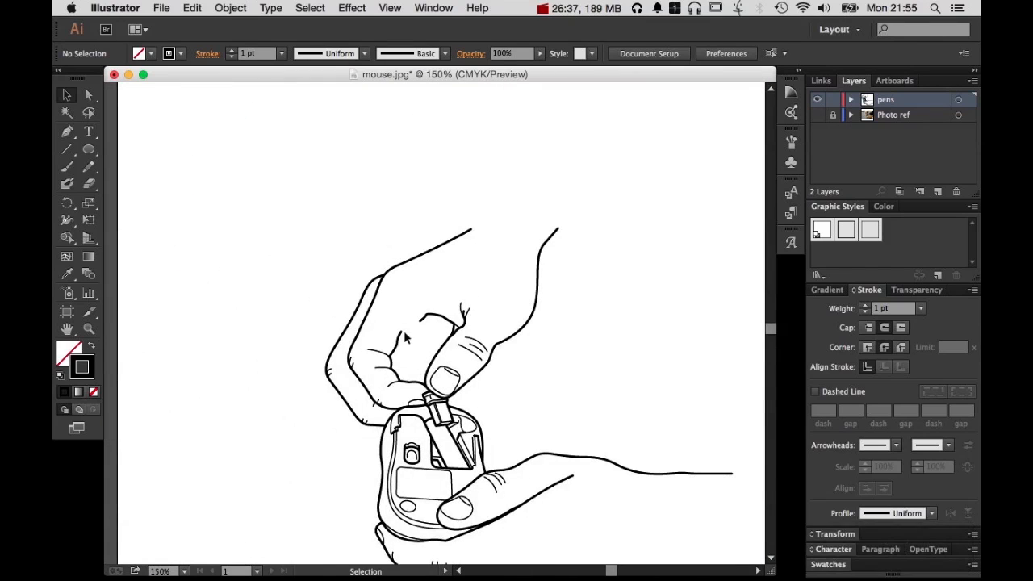
{"action": "left_click_drag", "start_coordinate": [583, 314], "coordinate": [590, 142]}
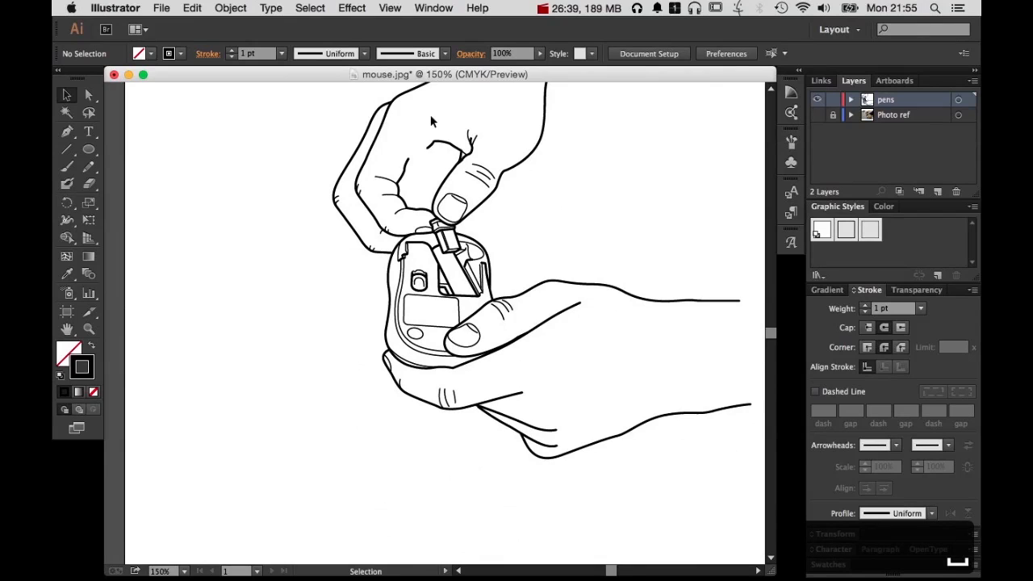
{"action": "left_click_drag", "start_coordinate": [485, 190], "coordinate": [504, 254]}
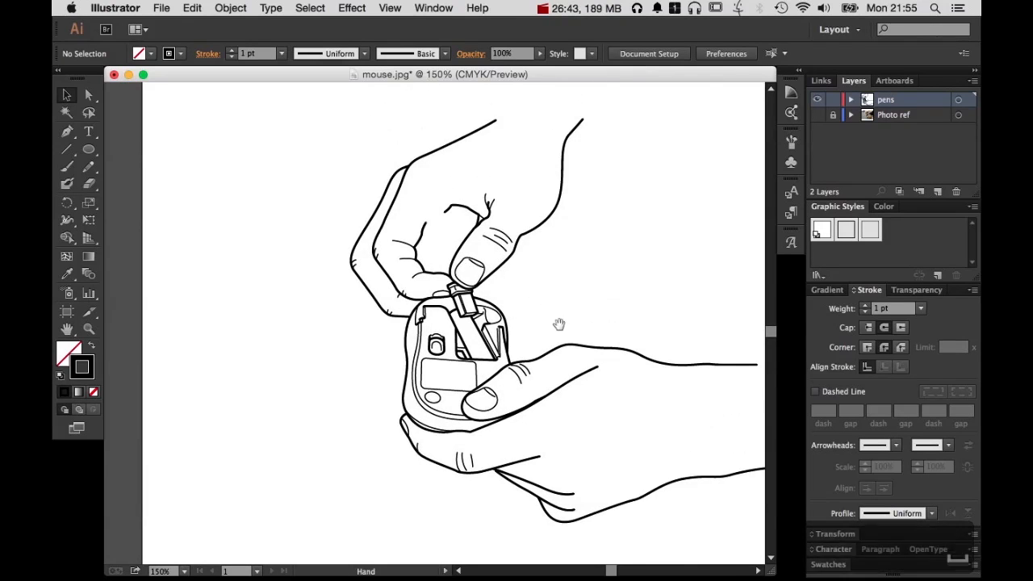
{"action": "scroll", "coordinate": [484, 307], "scroll_direction": "right", "scroll_amount": 5}
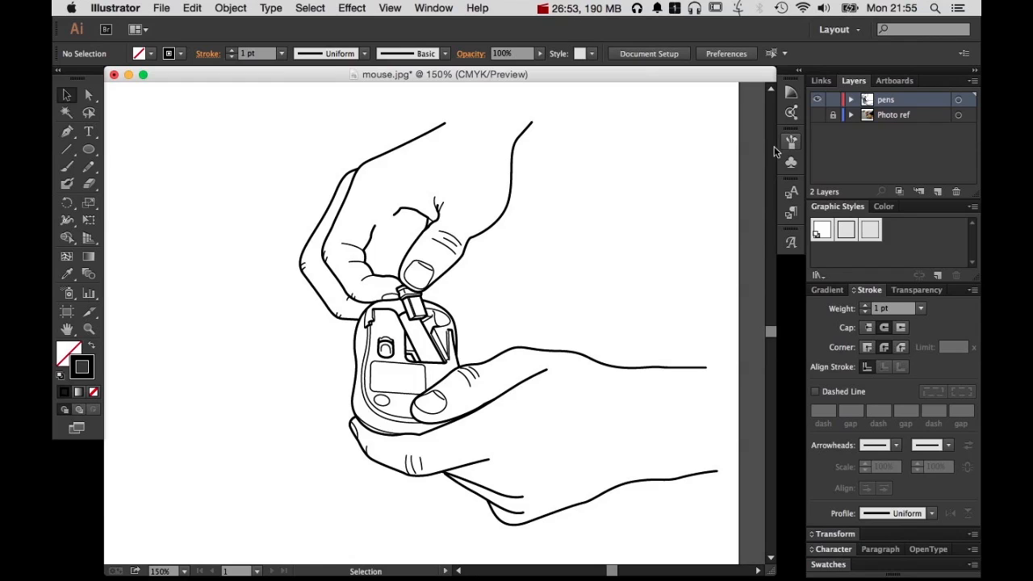
{"action": "left_click", "coordinate": [818, 114]}
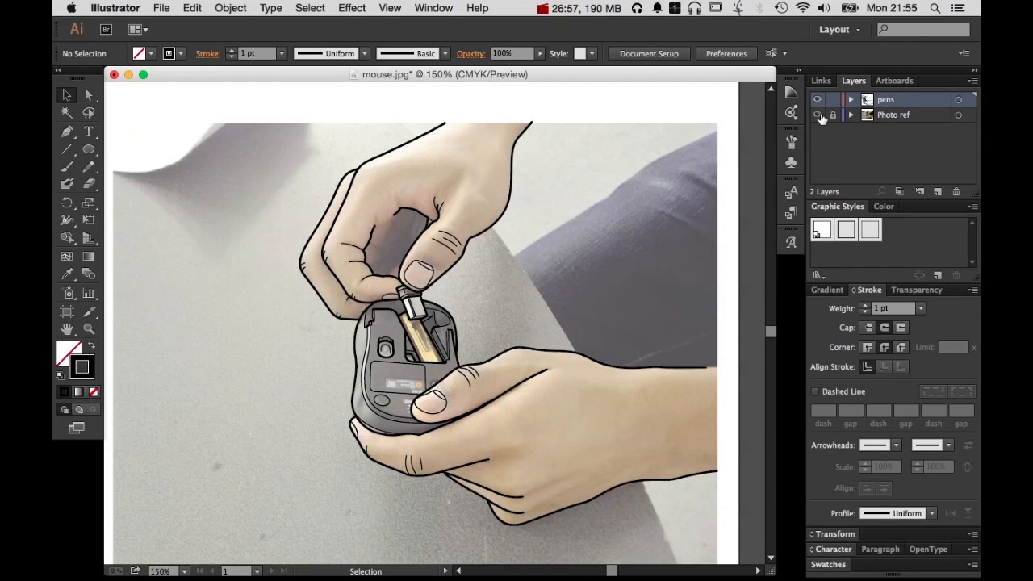
{"action": "left_click", "coordinate": [817, 114]}
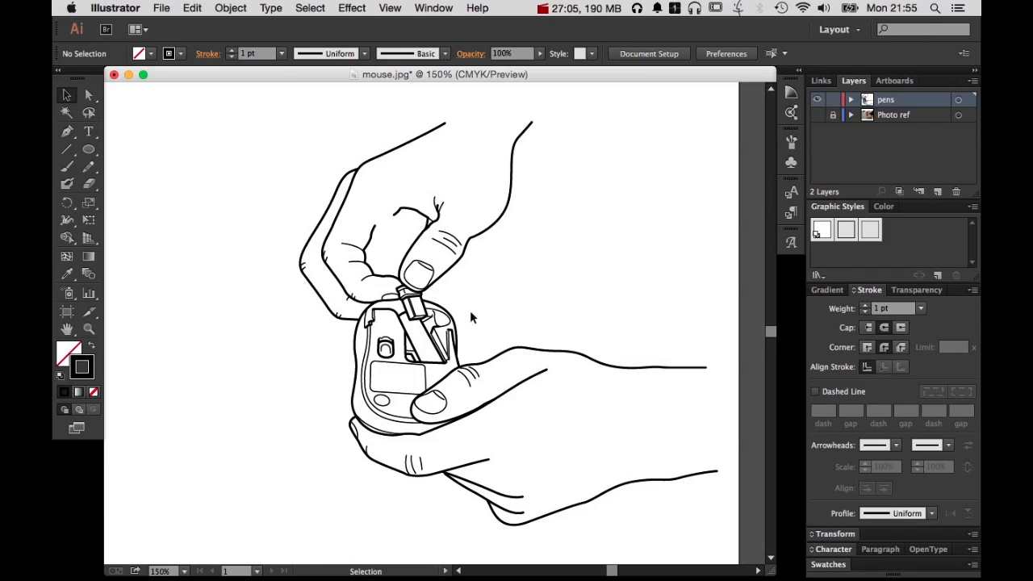
Create a new layer, place it between pens and Photo ref, and name it highlight
{"action": "left_click", "coordinate": [936, 192]}
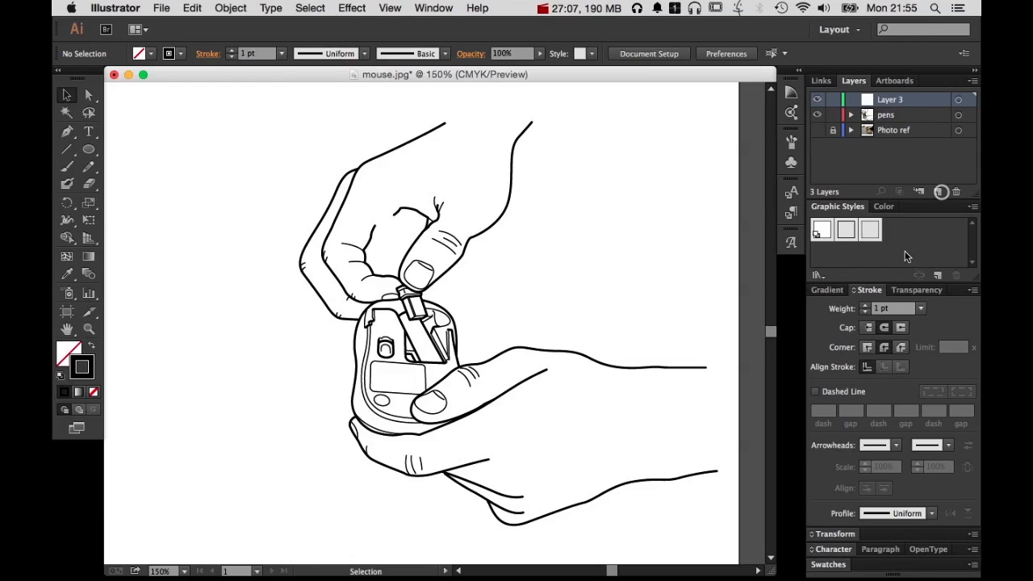
{"action": "left_click_drag", "start_coordinate": [889, 104], "coordinate": [898, 121]}
{"action": "double_click", "coordinate": [891, 115]}
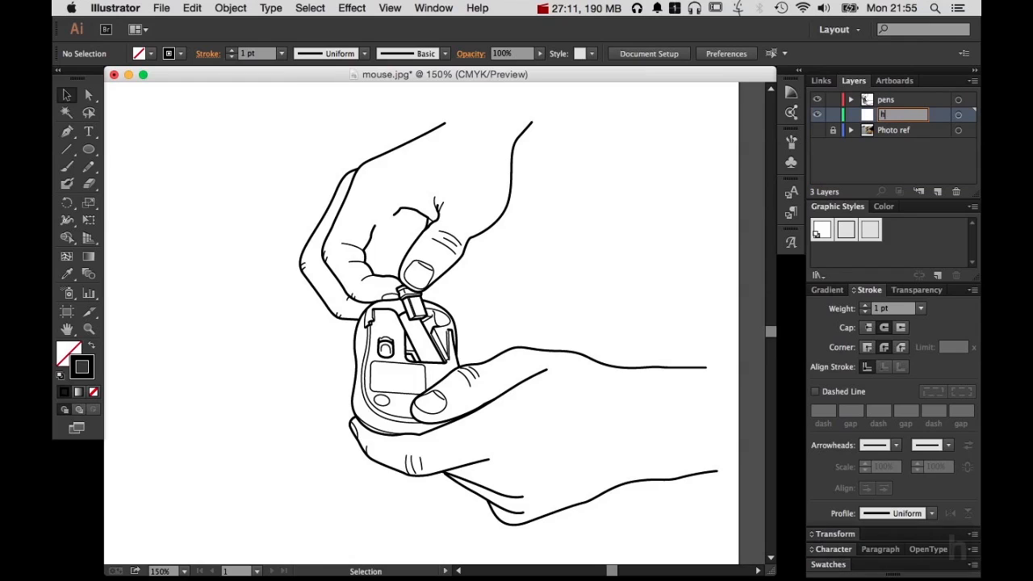
{"action": "type", "text": "highlight"}
{"action": "key", "text": "Return"}
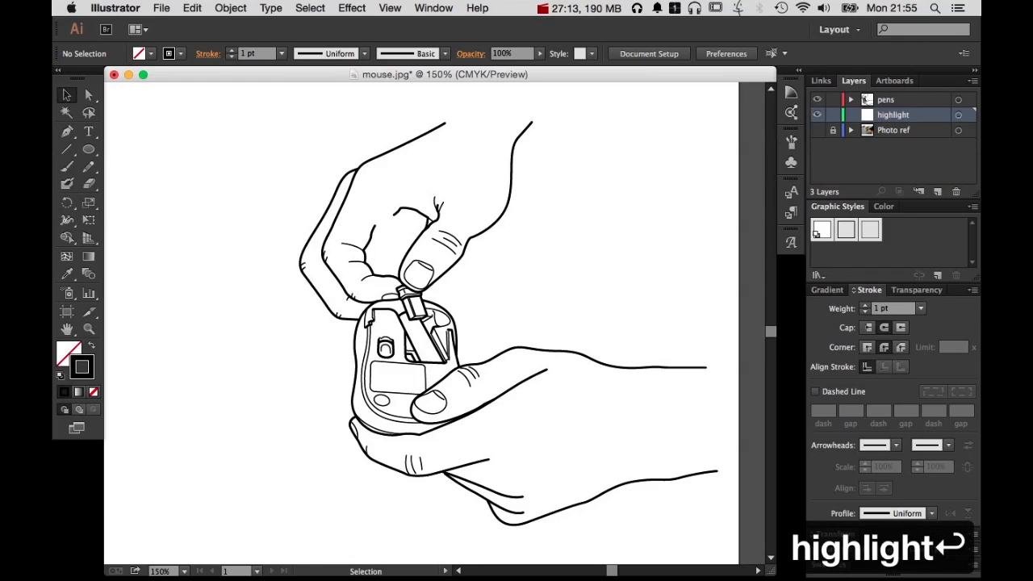
Prepare the Pen tool with no stroke and a 20% black fill, and lock the pens layer
{"action": "key", "text": "z"}
{"action": "left_click_drag", "start_coordinate": [311, 278], "coordinate": [559, 481]}
{"action": "key", "text": "v"}
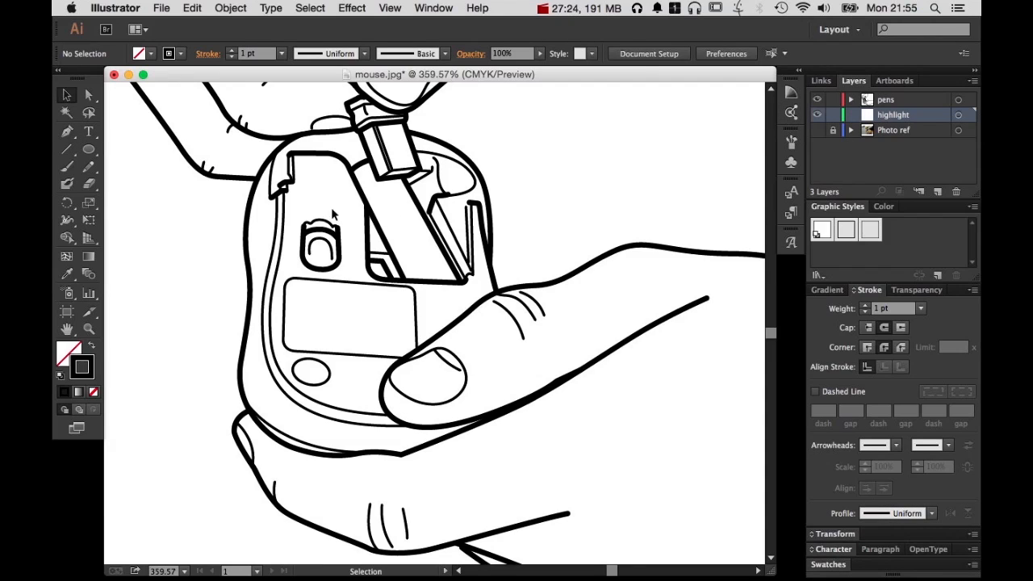
{"action": "key", "text": "p"}
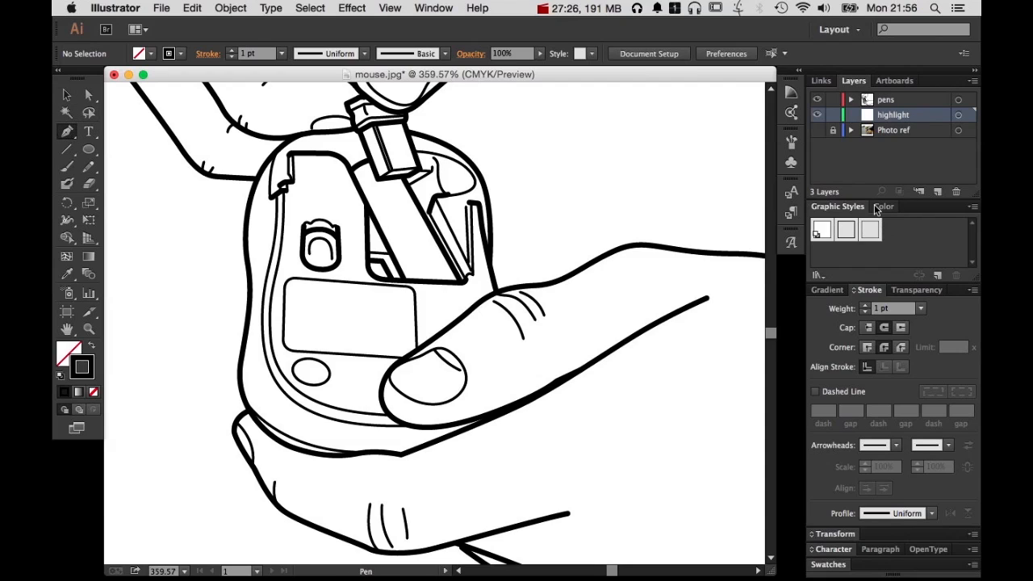
{"action": "left_click", "coordinate": [884, 206]}
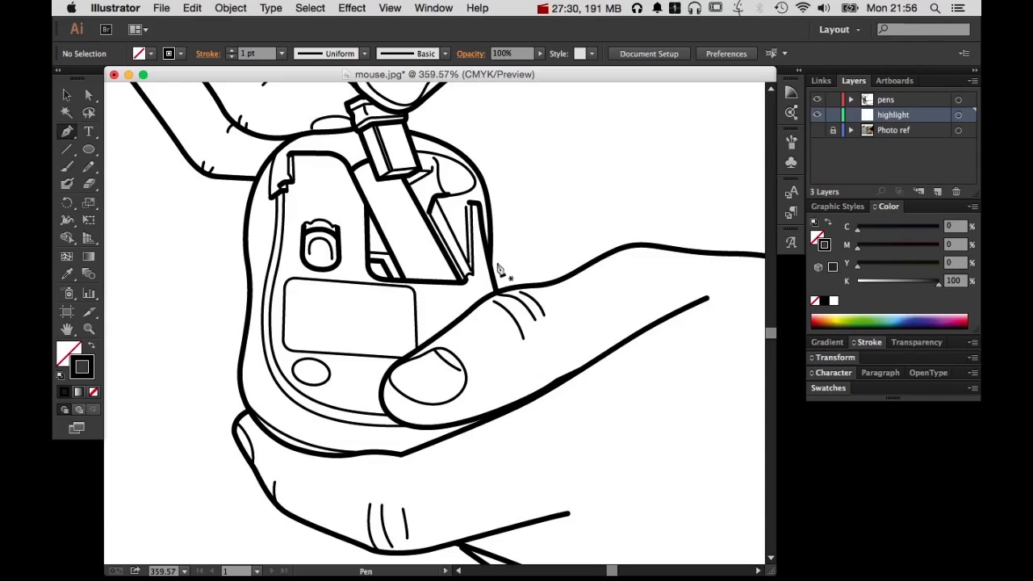
{"action": "left_click", "coordinate": [814, 300]}
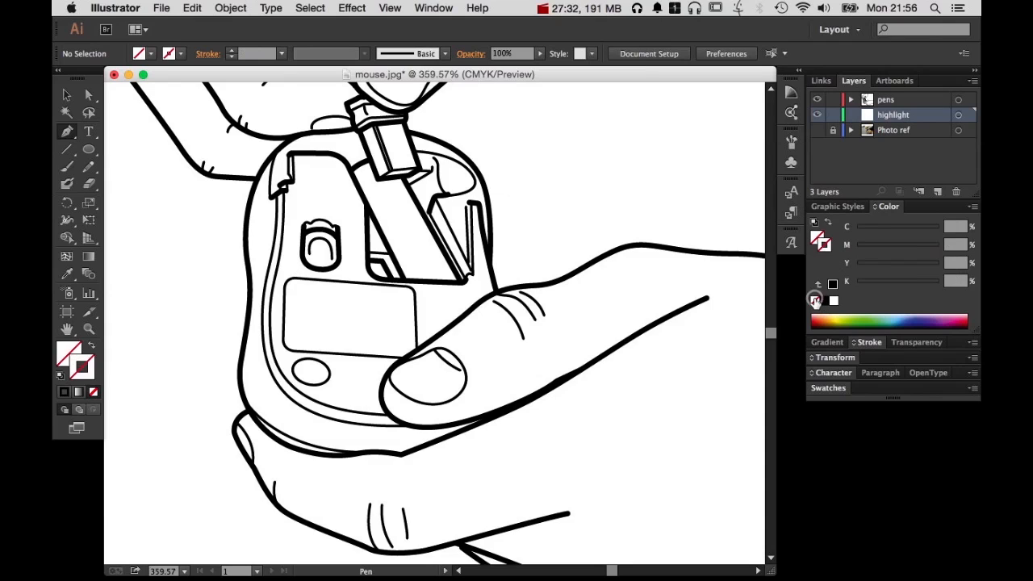
{"action": "left_click_drag", "start_coordinate": [863, 286], "coordinate": [875, 288]}
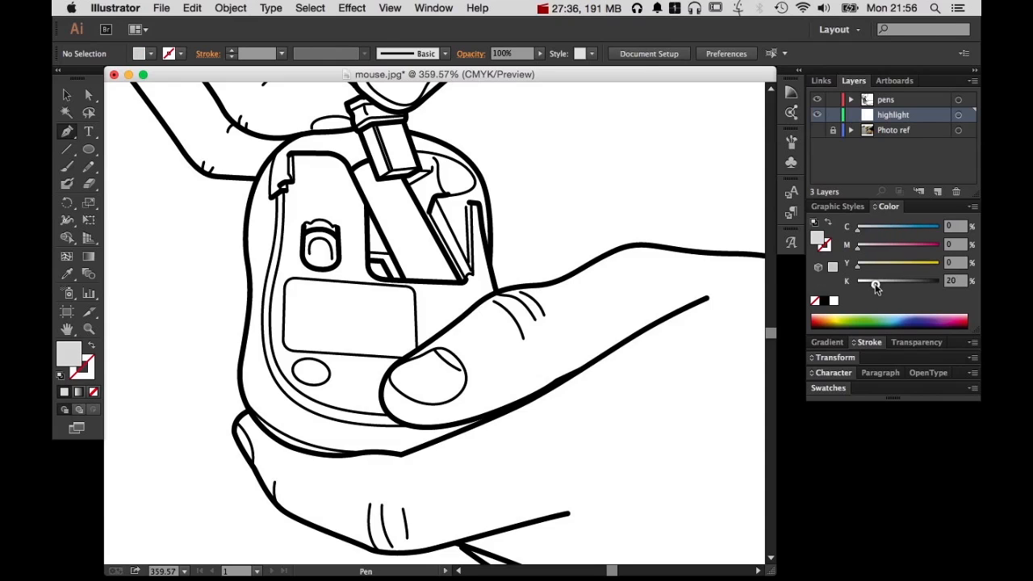
{"action": "left_click", "coordinate": [369, 279], "text": "super"}
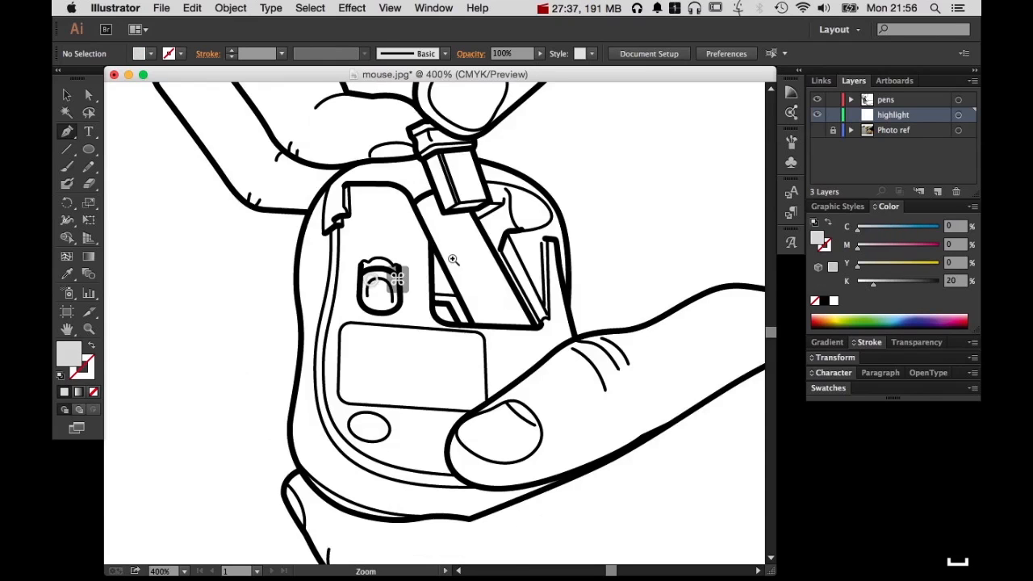
{"action": "left_click", "coordinate": [833, 100]}
Start a grey filled shape at the part held by the upper hand, tracing the mouse's right edge down to and along the thumb
{"action": "left_click", "coordinate": [530, 165], "text": "super"}
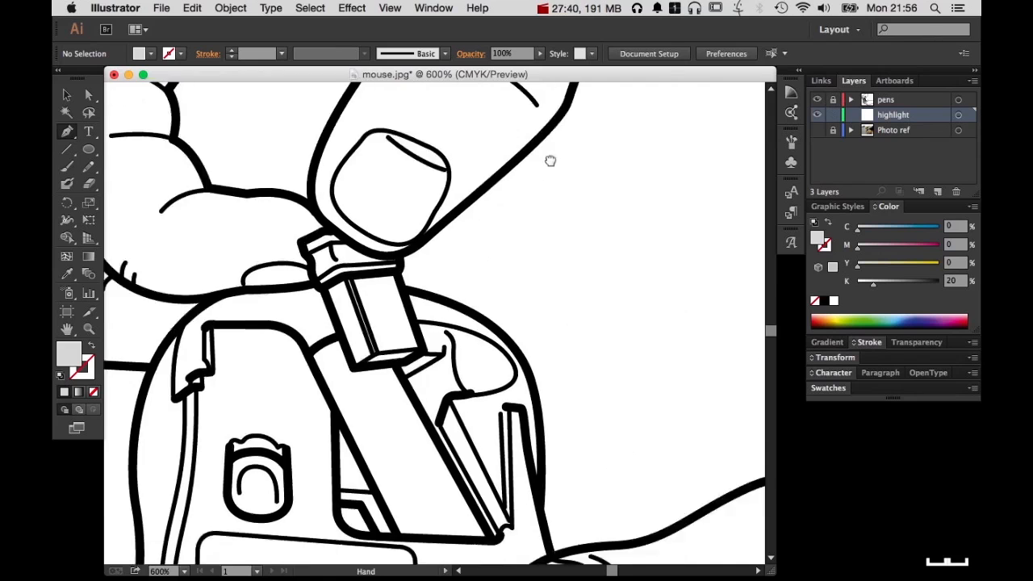
{"action": "left_click_drag", "start_coordinate": [500, 473], "coordinate": [593, 306]}
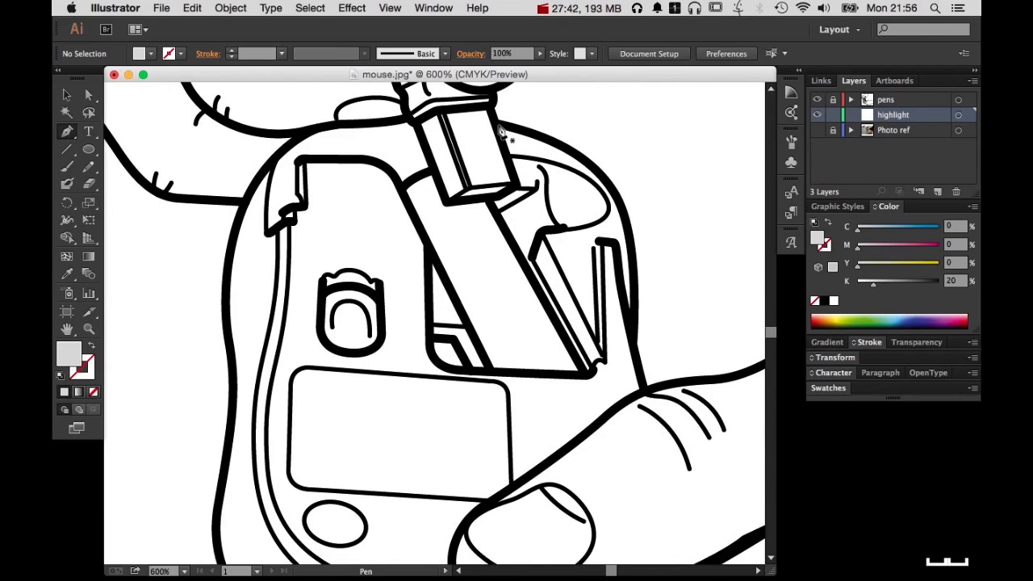
{"action": "left_click_drag", "start_coordinate": [498, 124], "coordinate": [525, 126]}
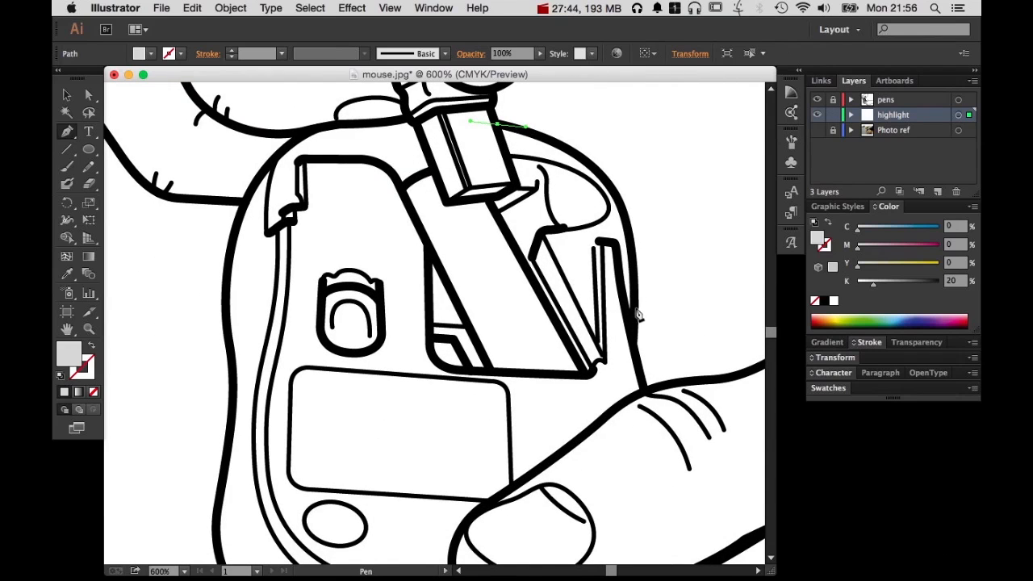
{"action": "left_click_drag", "start_coordinate": [623, 213], "coordinate": [634, 263]}
{"action": "left_click", "coordinate": [632, 331]}
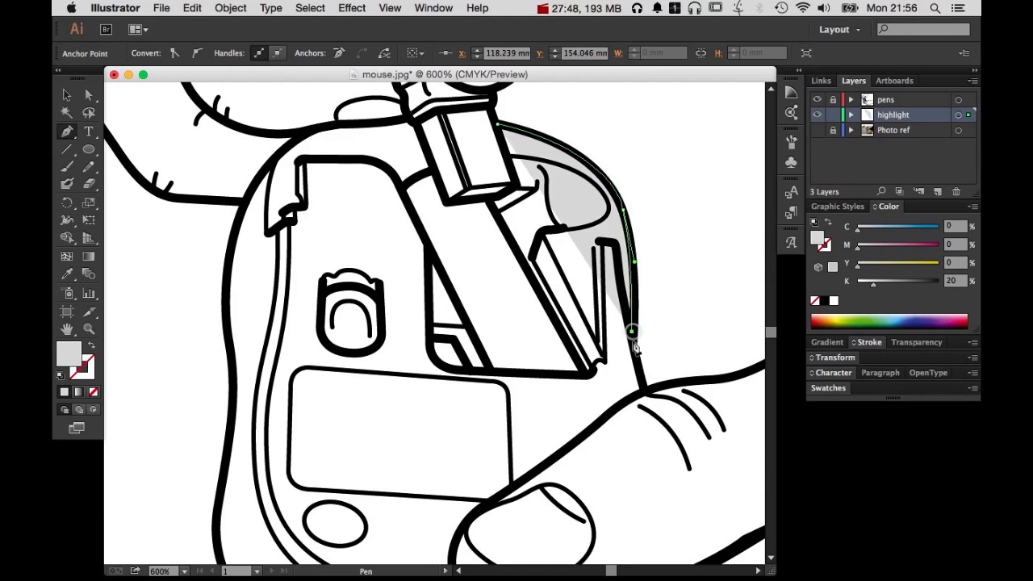
{"action": "left_click", "coordinate": [643, 392]}
{"action": "left_click_drag", "start_coordinate": [586, 433], "coordinate": [568, 449]}
Continue the grey shape around the lower hand's thumb tip and along its underside to where it meets the lower finger's edge
{"action": "left_click_drag", "start_coordinate": [591, 325], "coordinate": [676, 96]}
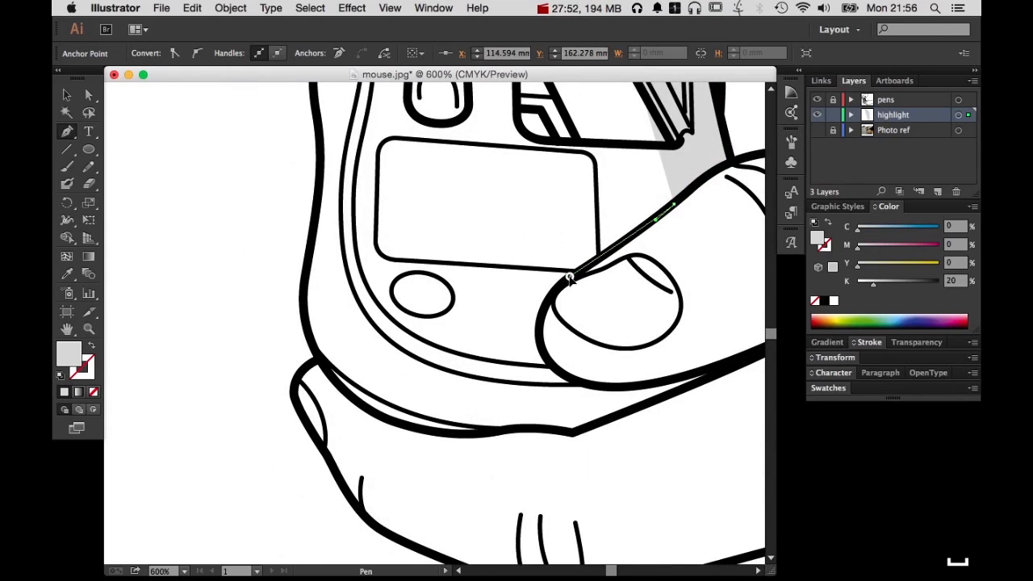
{"action": "left_click_drag", "start_coordinate": [571, 275], "coordinate": [557, 284]}
{"action": "left_click_drag", "start_coordinate": [542, 356], "coordinate": [560, 377]}
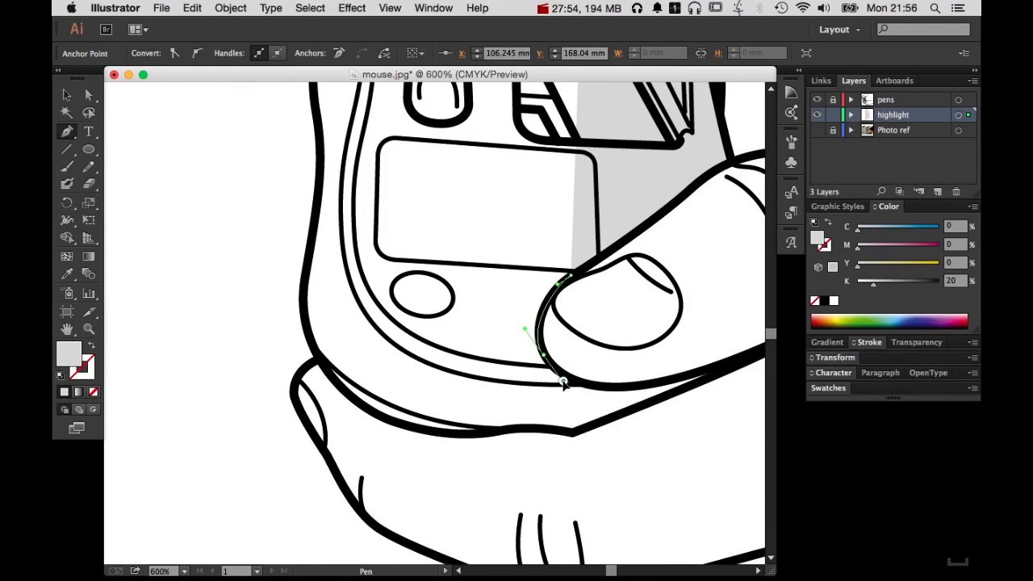
{"action": "left_click_drag", "start_coordinate": [714, 370], "coordinate": [714, 335]}
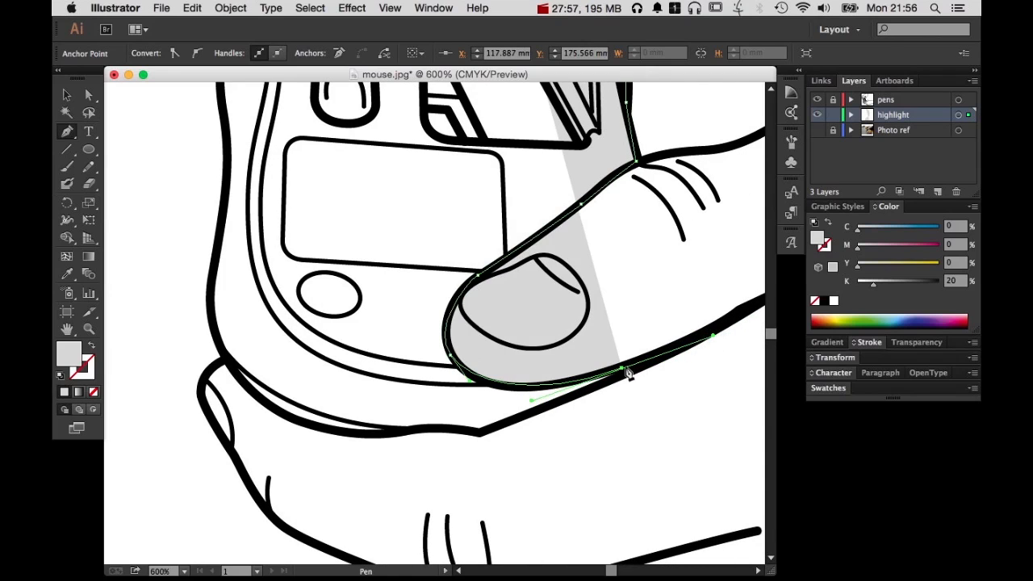
{"action": "left_click", "coordinate": [622, 367]}
{"action": "left_click", "coordinate": [645, 365]}
{"action": "left_click", "coordinate": [574, 396]}
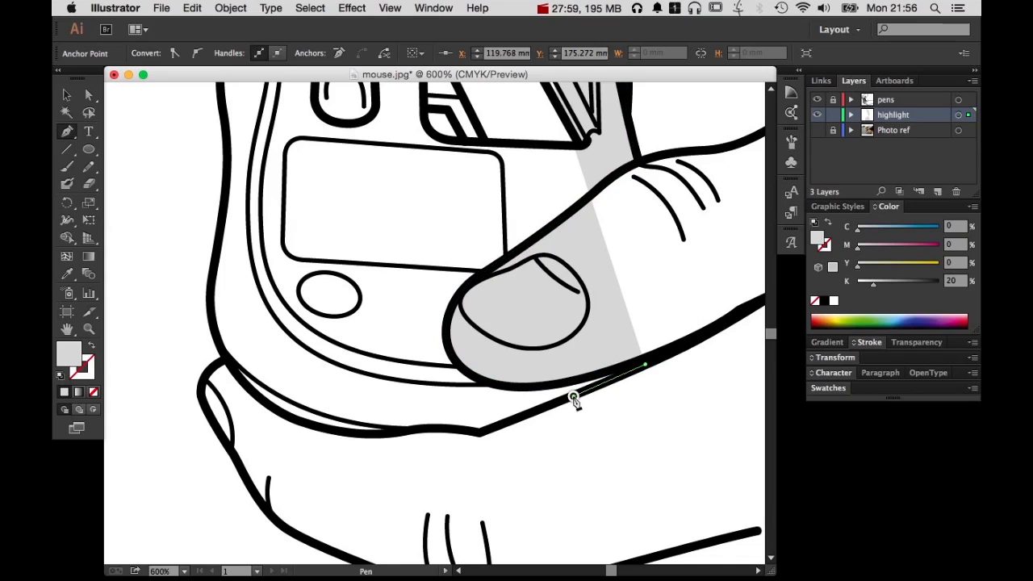
Extend the grey shape along the mouse's bottom edge above the lower finger and up the lower part of its left side
{"action": "left_click", "coordinate": [479, 433]}
{"action": "left_click_drag", "start_coordinate": [411, 429], "coordinate": [381, 436]}
{"action": "left_click_drag", "start_coordinate": [301, 424], "coordinate": [284, 410]}
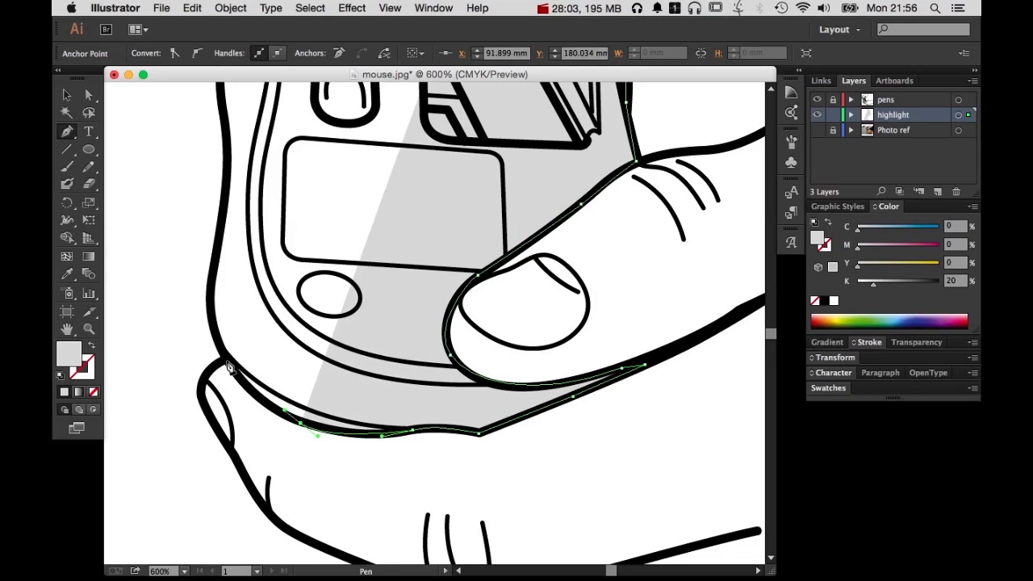
{"action": "left_click_drag", "start_coordinate": [225, 358], "coordinate": [214, 333]}
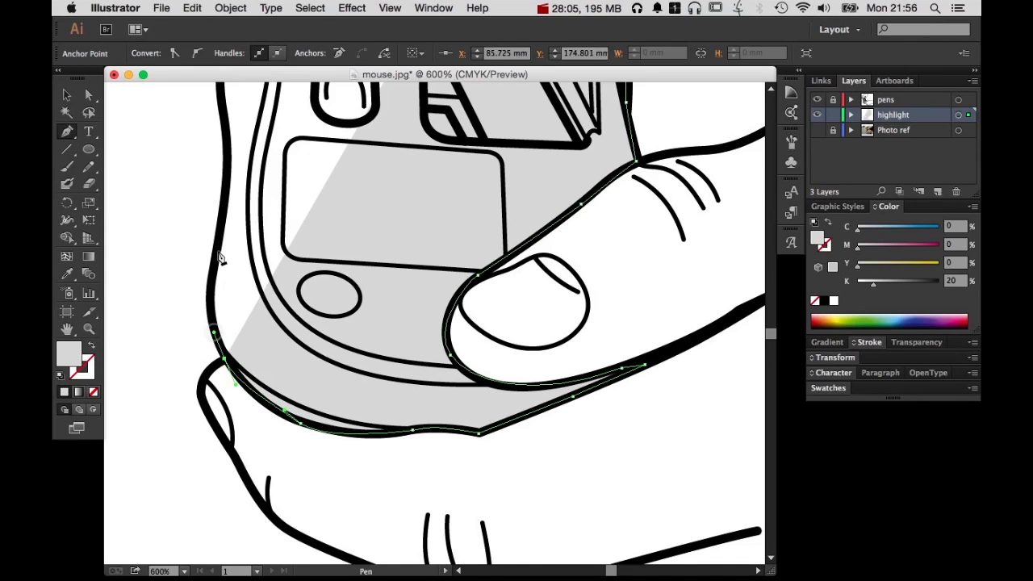
{"action": "left_click_drag", "start_coordinate": [218, 250], "coordinate": [237, 172]}
Carry the grey shape up the mouse's upper left side and across its top edge to the part held by the upper hand
{"action": "key", "text": "space"}
{"action": "left_click_drag", "start_coordinate": [259, 185], "coordinate": [312, 467]}
{"action": "left_click_drag", "start_coordinate": [274, 379], "coordinate": [270, 360]}
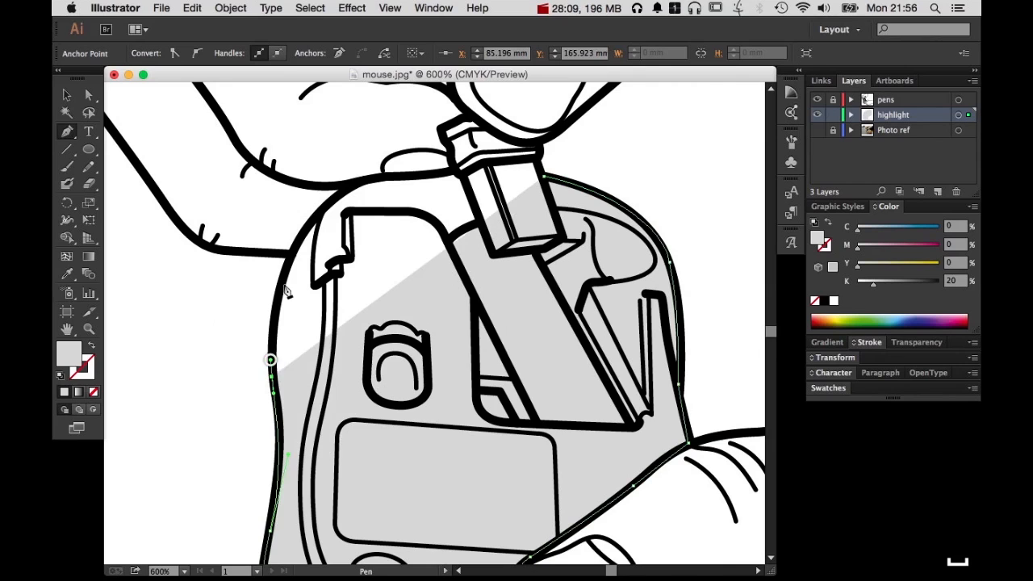
{"action": "left_click_drag", "start_coordinate": [307, 223], "coordinate": [325, 189]}
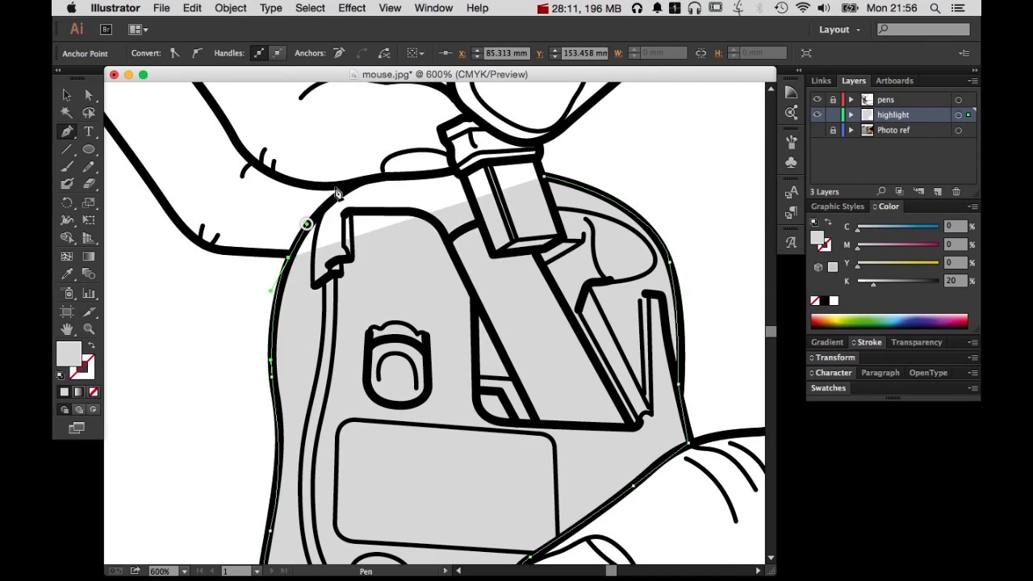
{"action": "left_click_drag", "start_coordinate": [380, 174], "coordinate": [425, 171]}
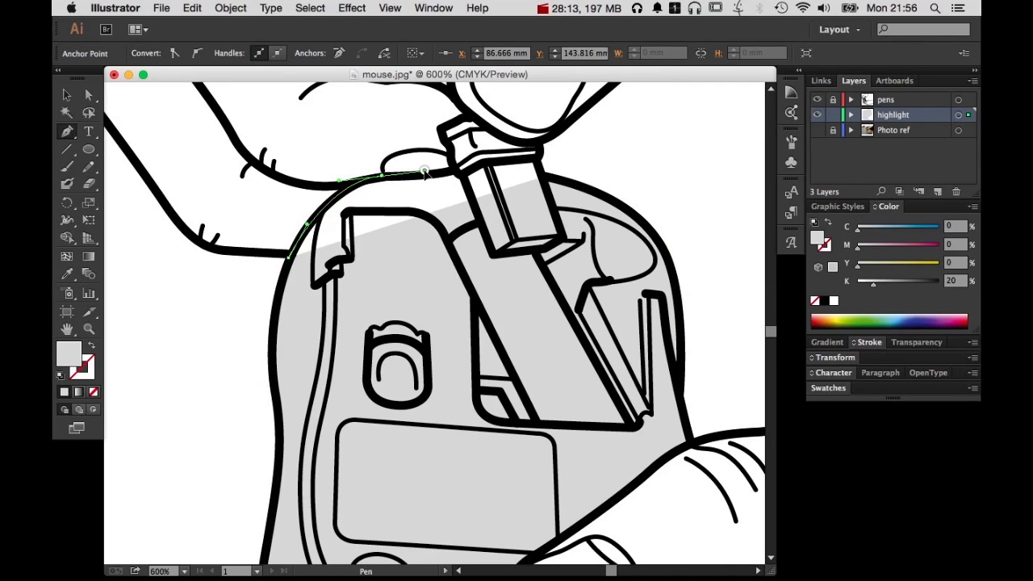
{"action": "left_click", "coordinate": [459, 174]}
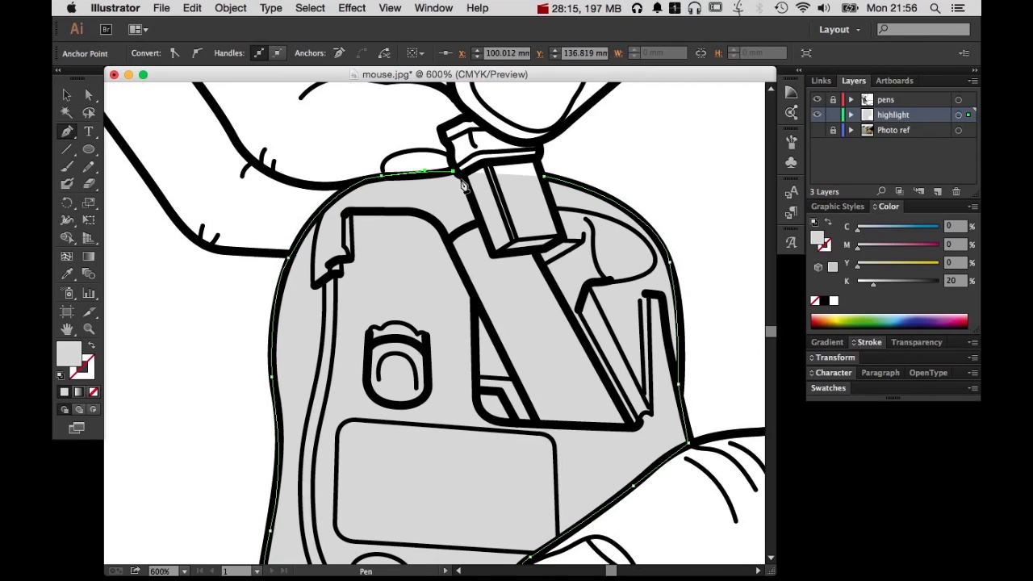
Route the grey shape around the lower end of the held part, close the path at its starting point, and deselect it
{"action": "left_click", "coordinate": [493, 254]}
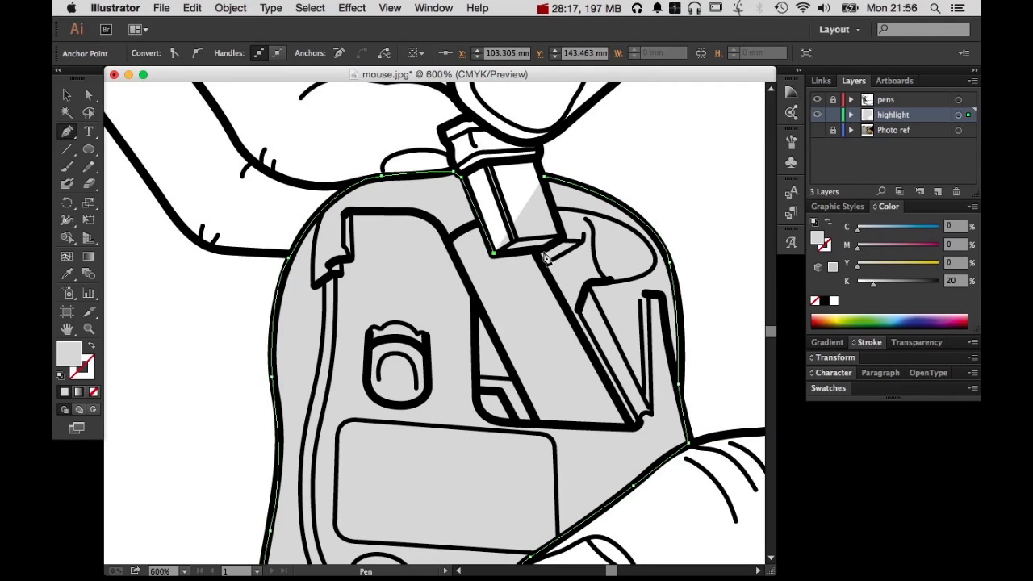
{"action": "left_click", "coordinate": [543, 249]}
{"action": "left_click", "coordinate": [561, 238]}
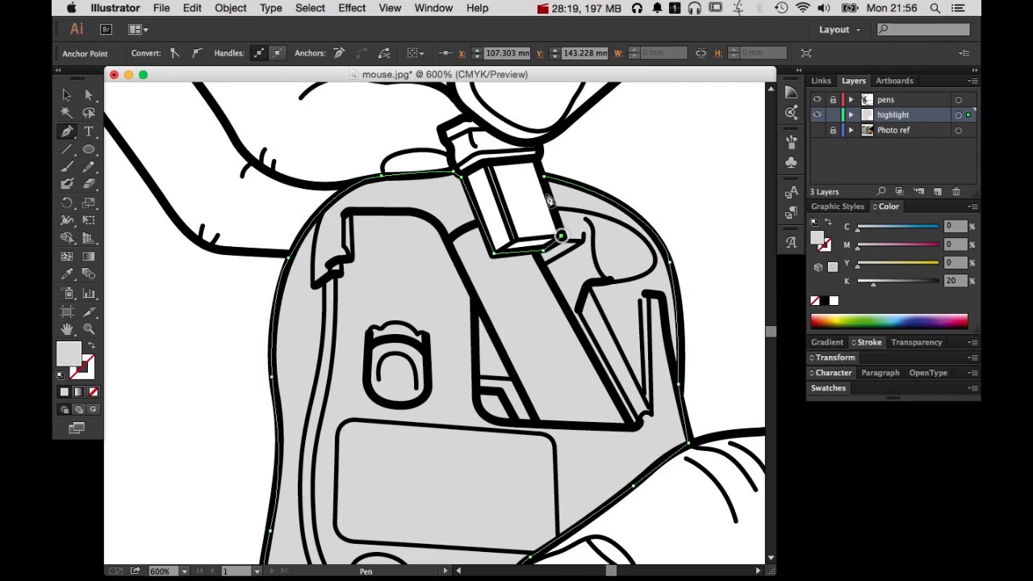
{"action": "left_click", "coordinate": [544, 175]}
{"action": "left_click", "coordinate": [629, 162], "text": "super"}
View the whole drawing with the grey mouse fill, and hide the highlight layer to compare it with the plain outlines
{"action": "left_click", "coordinate": [645, 331], "text": "alt+super"}
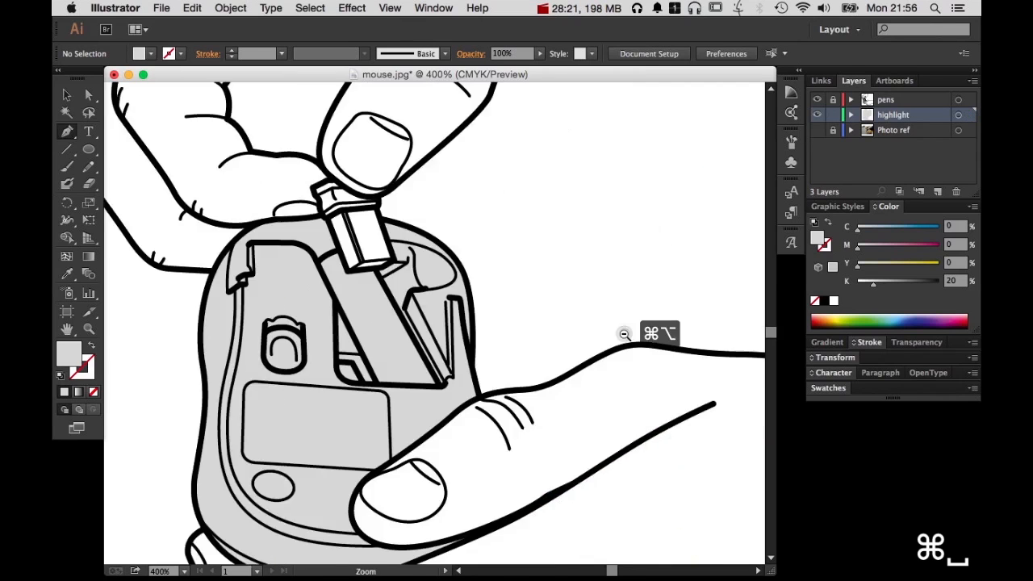
{"action": "left_click", "coordinate": [622, 334], "text": "alt+super"}
{"action": "left_click", "coordinate": [533, 300], "text": "alt+super"}
{"action": "key", "text": "v"}
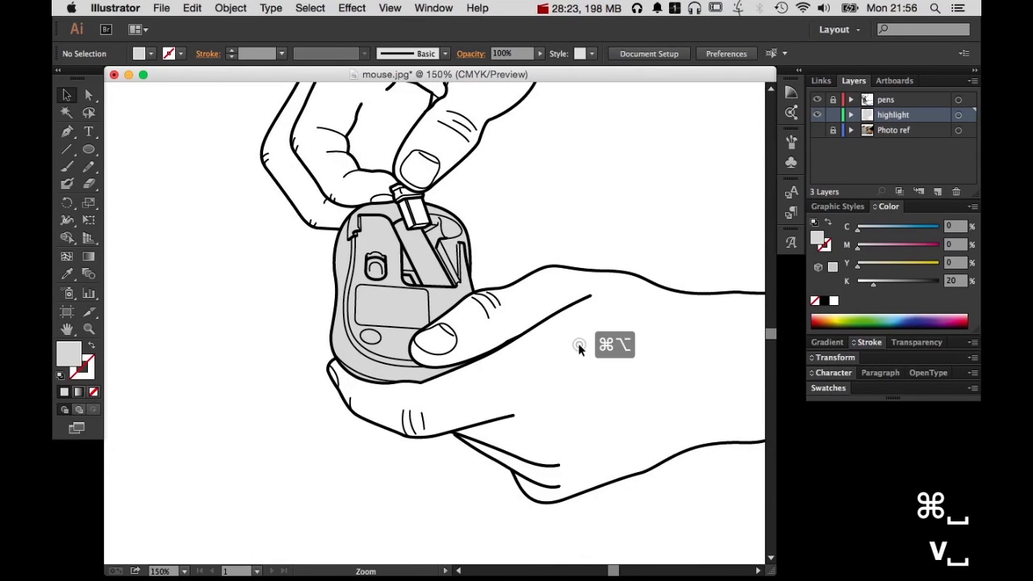
{"action": "left_click", "coordinate": [578, 343], "text": "alt+super"}
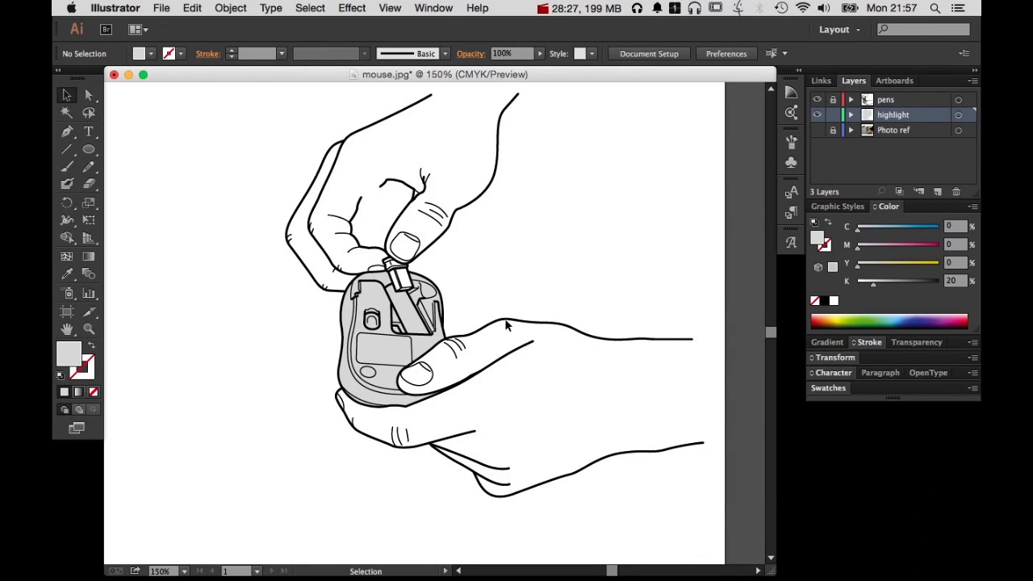
{"action": "left_click", "coordinate": [817, 115]}
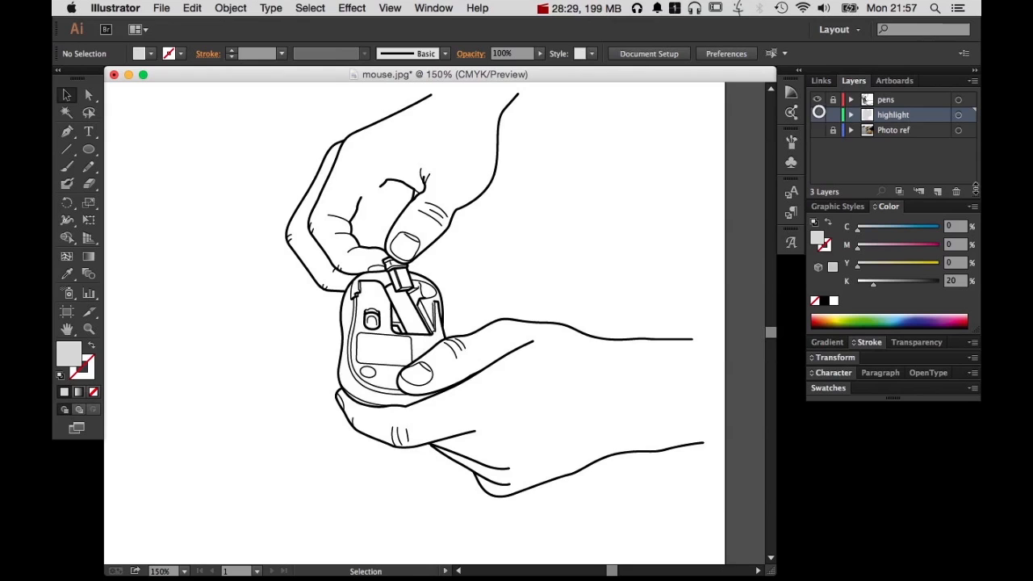
On a new layer, start a grey Pen shape where the USB receiver meets the upper thumb and trace down its cap's left edge
{"action": "left_click", "coordinate": [937, 191]}
{"action": "left_click_drag", "start_coordinate": [339, 198], "coordinate": [454, 311]}
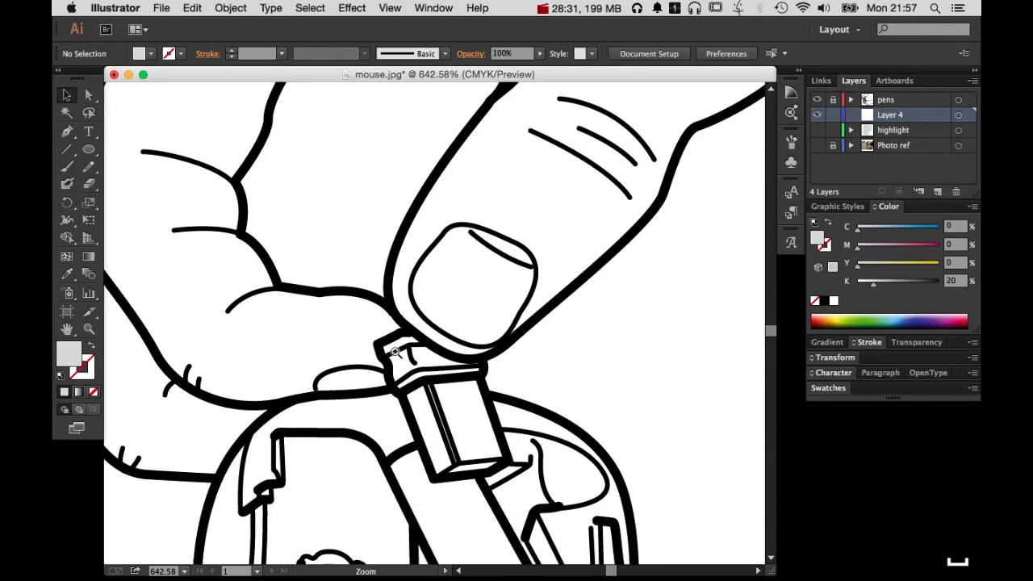
{"action": "left_click_drag", "start_coordinate": [339, 297], "coordinate": [539, 523]}
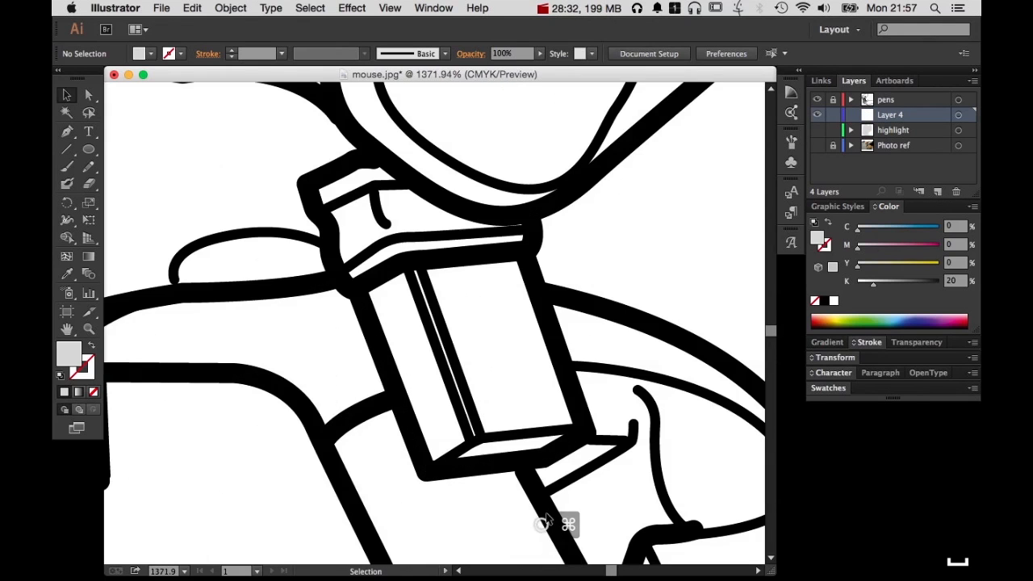
{"action": "left_click", "coordinate": [67, 131]}
{"action": "left_click", "coordinate": [372, 161]}
{"action": "left_click", "coordinate": [355, 161]}
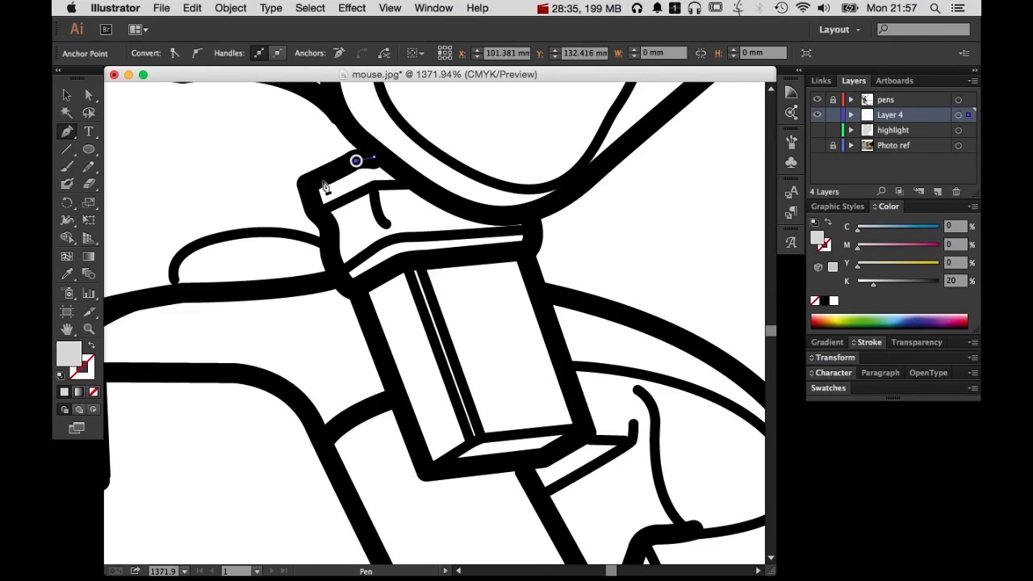
{"action": "left_click", "coordinate": [305, 184]}
{"action": "left_click", "coordinate": [325, 223]}
{"action": "left_click", "coordinate": [344, 284]}
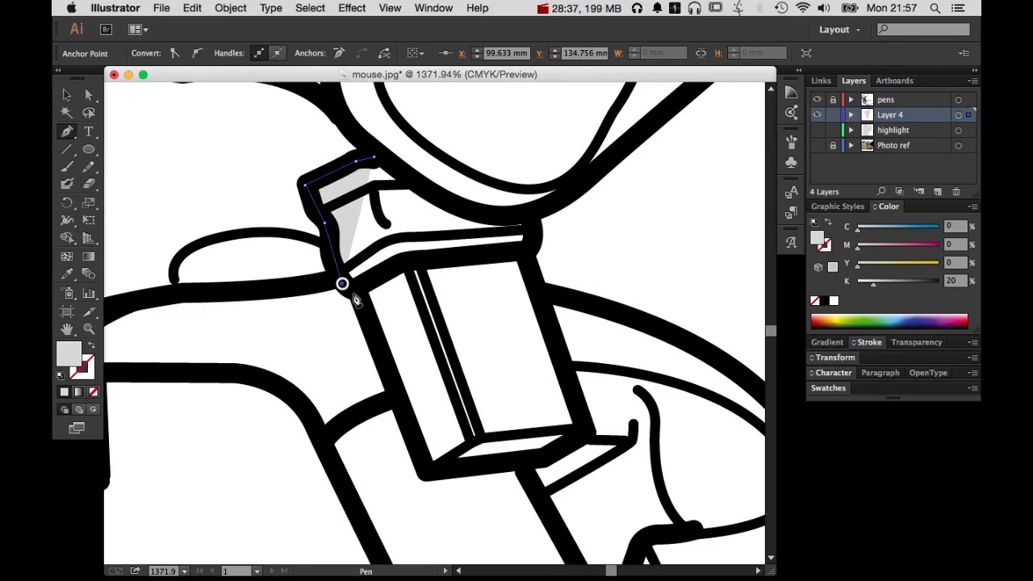
Continue the grey shape around the USB receiver's body and along the thumb's edge, close it at its starting point, and deselect it
{"action": "left_click", "coordinate": [361, 301]}
{"action": "left_click", "coordinate": [427, 468]}
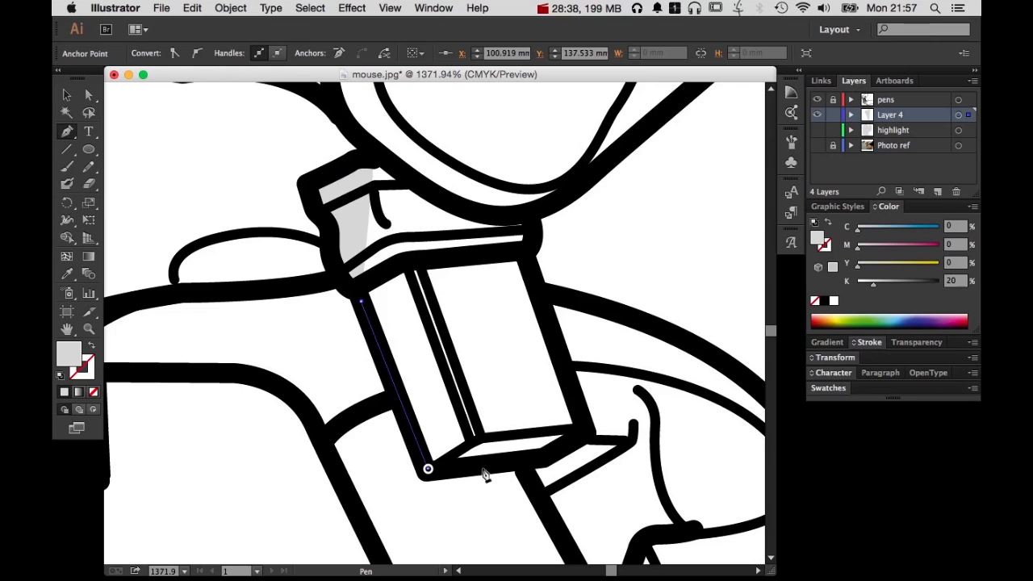
{"action": "left_click", "coordinate": [542, 461]}
{"action": "left_click", "coordinate": [579, 431]}
{"action": "left_click", "coordinate": [526, 247]}
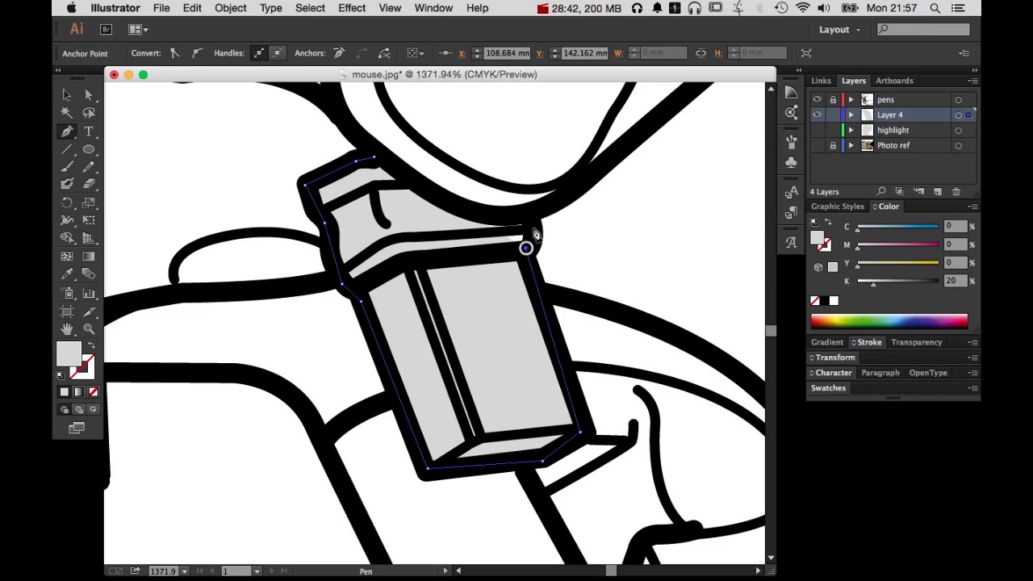
{"action": "left_click_drag", "start_coordinate": [530, 222], "coordinate": [461, 206]}
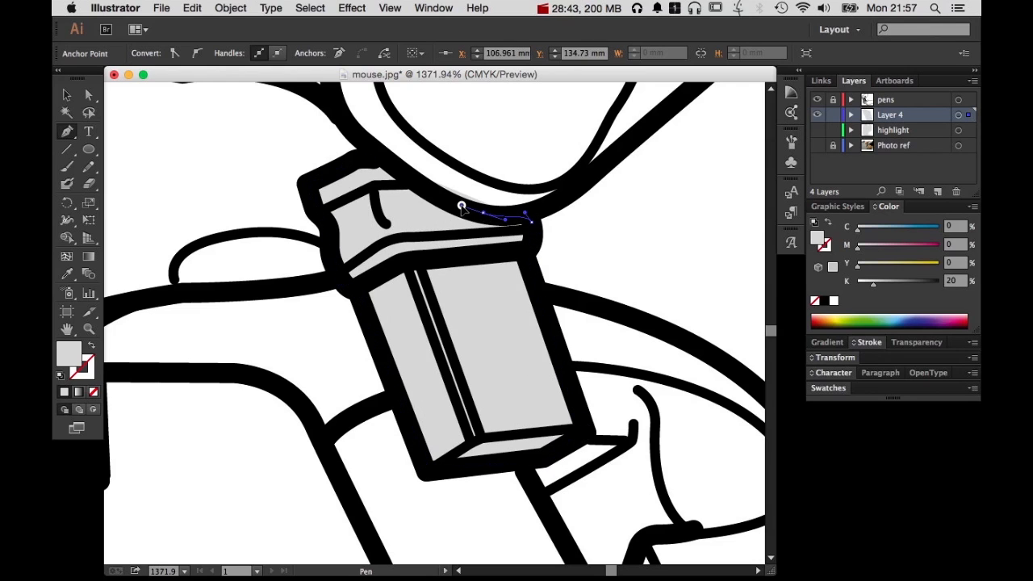
{"action": "left_click", "coordinate": [375, 157]}
{"action": "left_click", "coordinate": [478, 142], "text": "super"}
Darken the USB receiver's grey fill to 42% black and deselect the shape
{"action": "double_click", "coordinate": [563, 296], "text": "alt+super"}
{"action": "left_click", "coordinate": [563, 296], "text": "alt+super"}
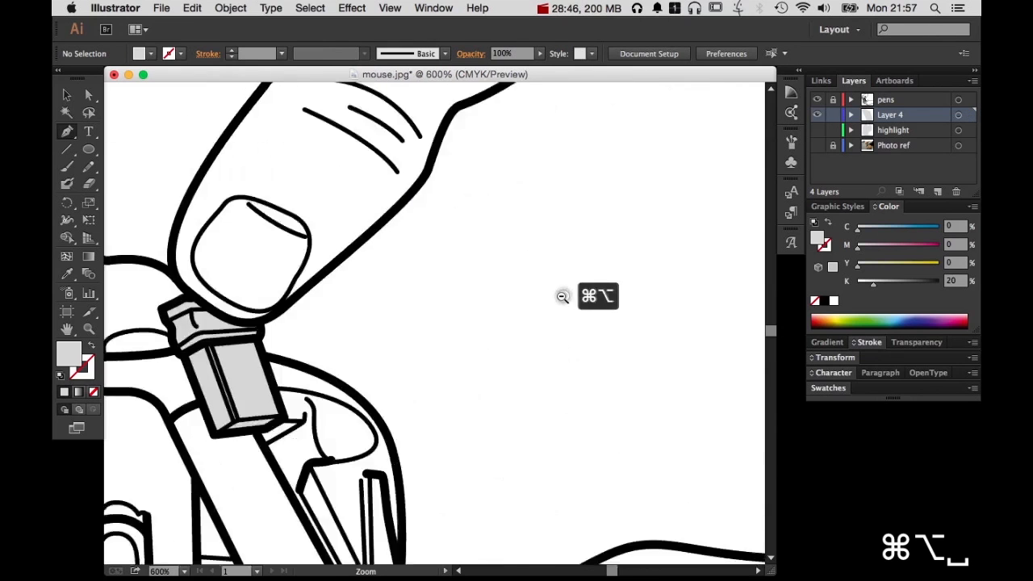
{"action": "left_click", "coordinate": [562, 297], "text": "alt+super"}
{"action": "left_click", "coordinate": [561, 297], "text": "alt+super"}
{"action": "left_click", "coordinate": [560, 297], "text": "alt+super"}
{"action": "left_click", "coordinate": [447, 396], "text": "alt+super"}
{"action": "left_click_drag", "start_coordinate": [371, 467], "coordinate": [611, 426]}
{"action": "key", "text": "v"}
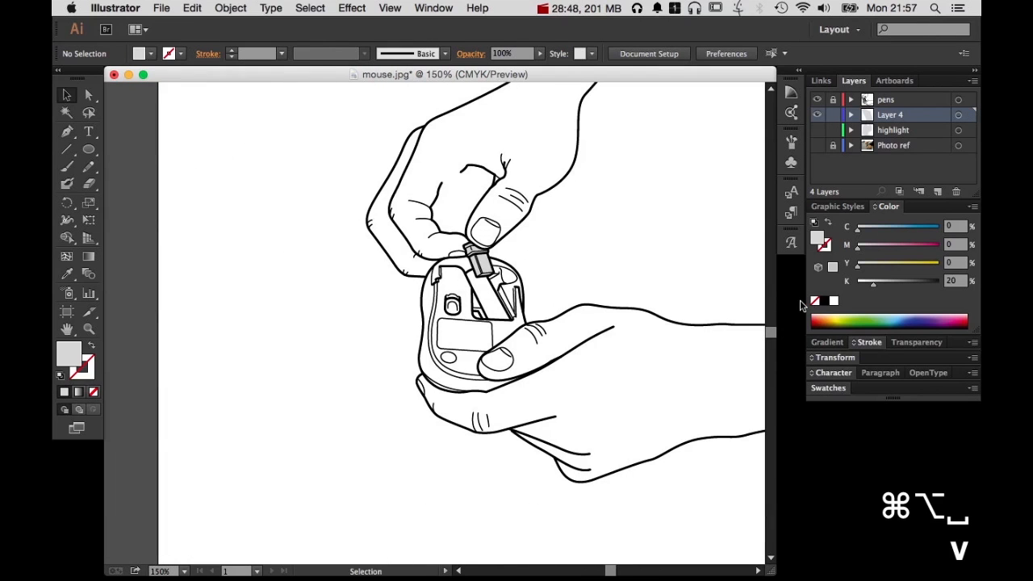
{"action": "key", "text": "v"}
{"action": "left_click", "coordinate": [492, 273]}
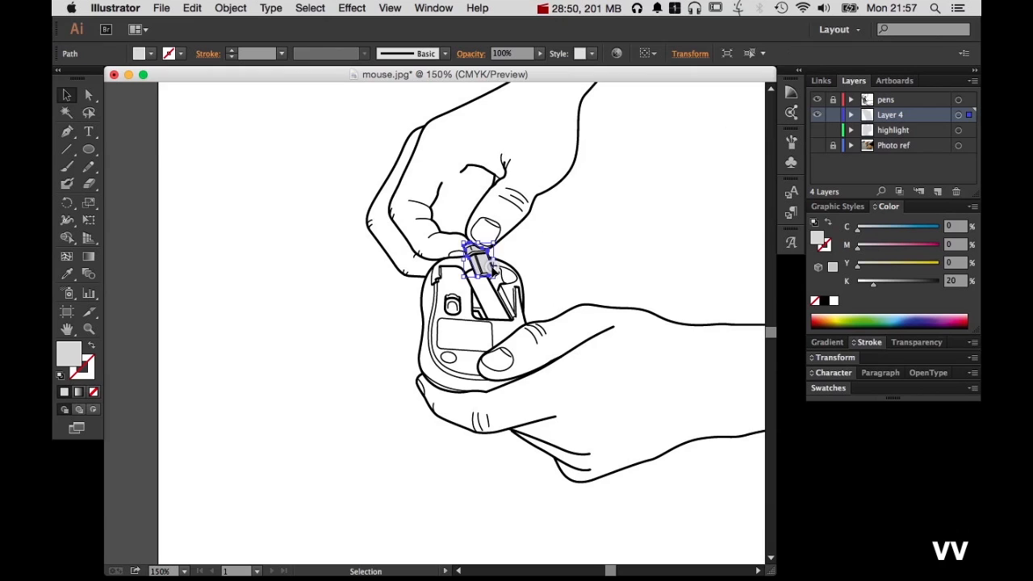
{"action": "left_click_drag", "start_coordinate": [884, 288], "coordinate": [892, 285]}
{"action": "left_click", "coordinate": [660, 240]}
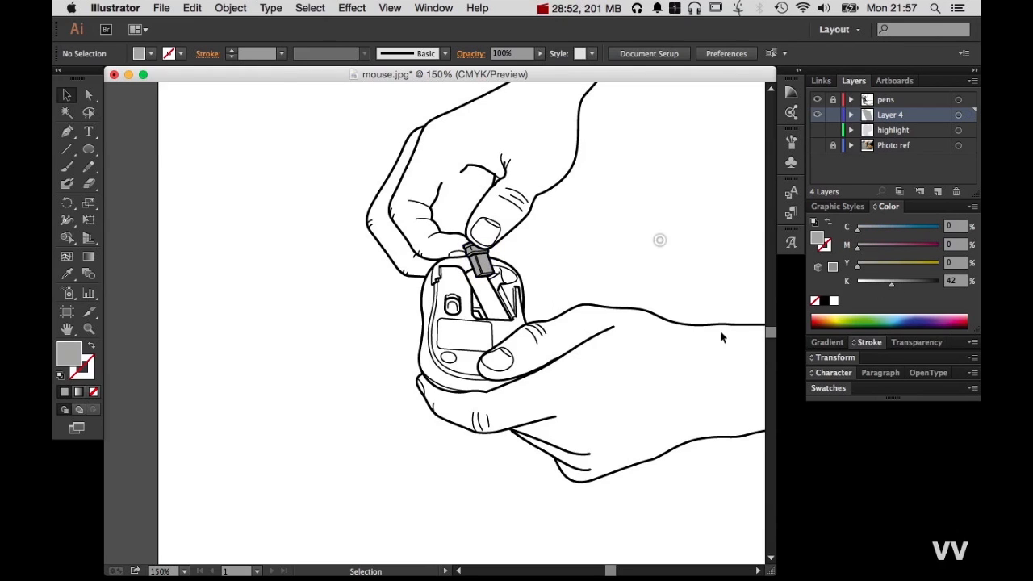
Hide the layer holding the USB receiver's fill and rename it "highlight USB"
{"action": "left_click", "coordinate": [817, 114]}
{"action": "double_click", "coordinate": [891, 115]}
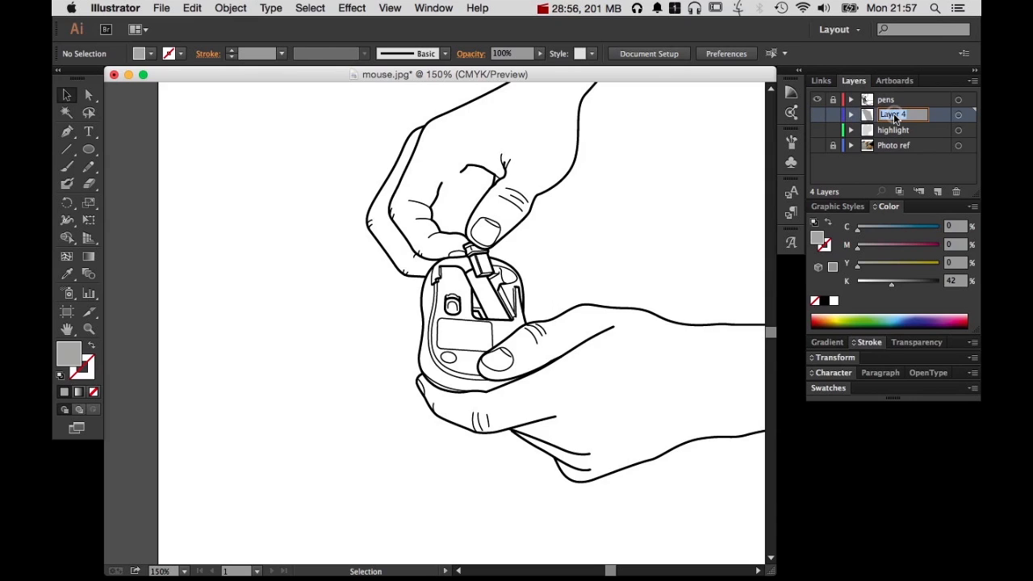
{"action": "type", "text": "highlight USB"}
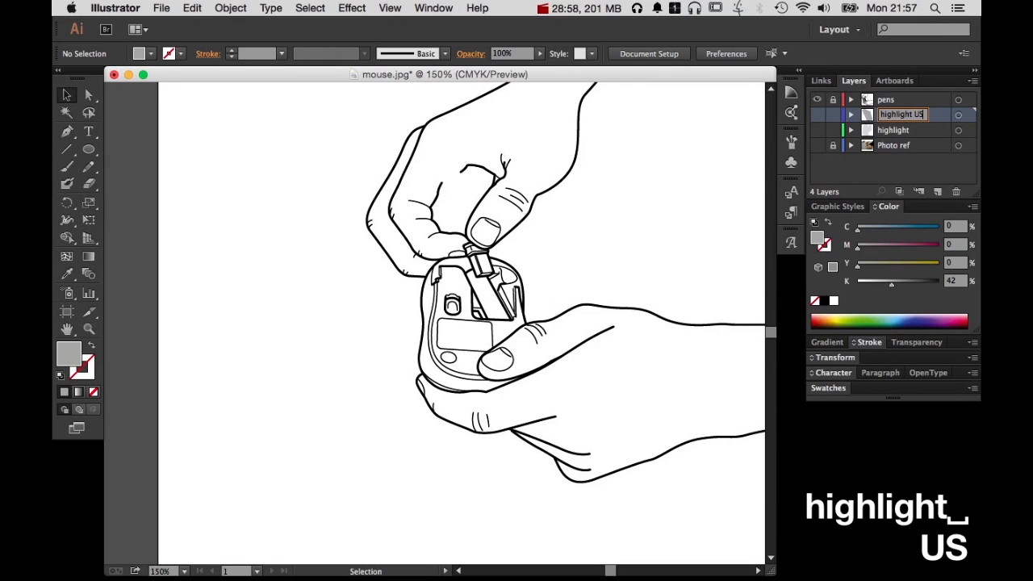
{"action": "key", "text": "Return"}
Show the highlight layer and toggle its visibility to compare the drawing with and without the grey mouse fill
{"action": "scroll", "coordinate": [565, 323], "scroll_direction": "right", "scroll_amount": 5}
{"action": "scroll", "coordinate": [565, 323], "scroll_direction": "down", "scroll_amount": 2}
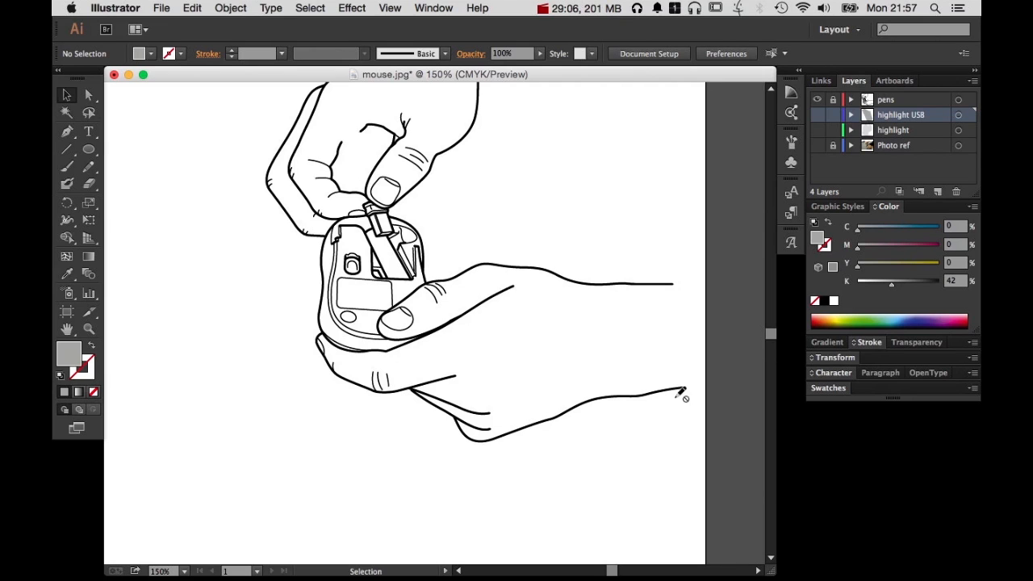
{"action": "left_click", "coordinate": [817, 130]}
{"action": "left_click_drag", "start_coordinate": [588, 236], "coordinate": [509, 326]}
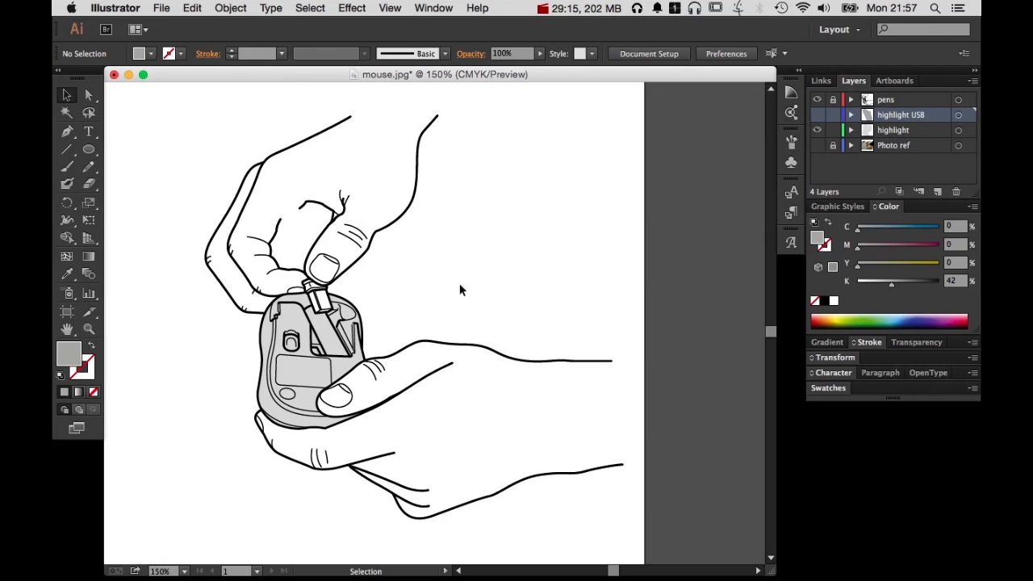
{"action": "left_click_drag", "start_coordinate": [516, 306], "coordinate": [570, 299]}
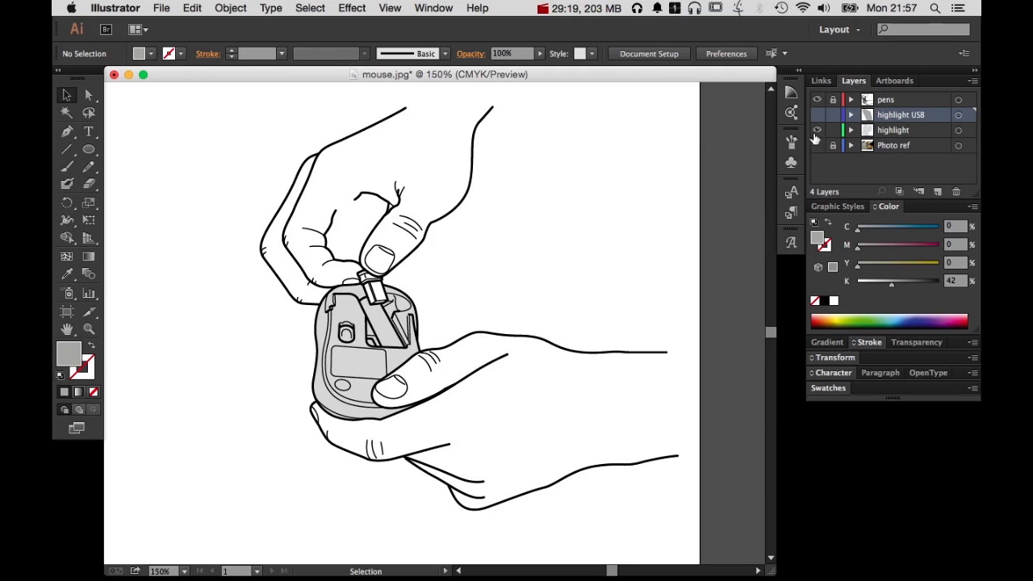
{"action": "left_click_drag", "start_coordinate": [618, 227], "coordinate": [605, 236]}
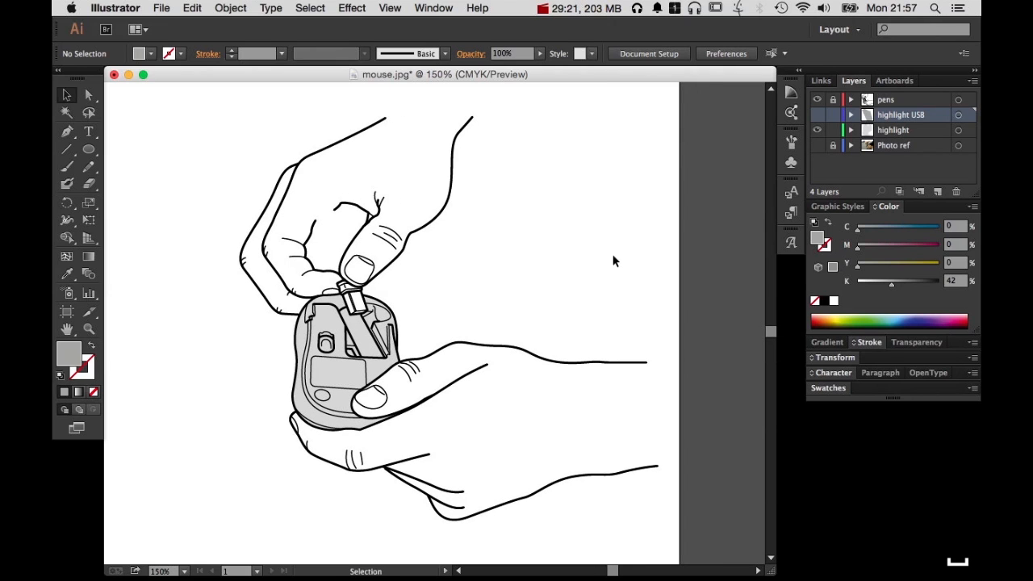
{"action": "left_click", "coordinate": [818, 131]}
{"action": "left_click", "coordinate": [818, 131]}
{"action": "left_click", "coordinate": [818, 131]}
{"action": "left_click", "coordinate": [818, 131]}
Hide the pens and highlight layers, show the Photo ref layer, and toggle the pens layer to compare the outlines with the photo
{"action": "left_click_drag", "start_coordinate": [818, 101], "coordinate": [818, 128]}
{"action": "left_click", "coordinate": [818, 145]}
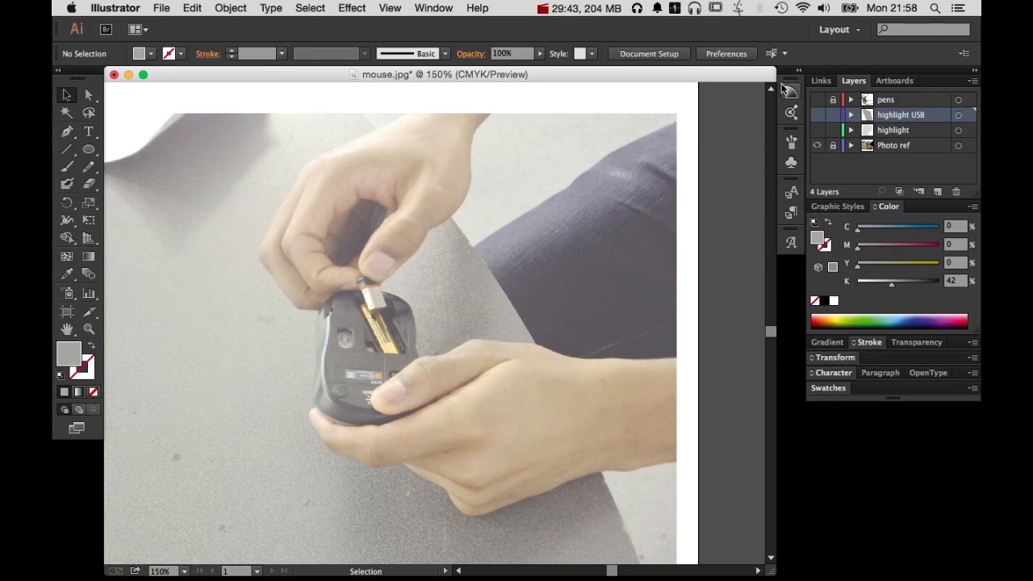
{"action": "left_click", "coordinate": [817, 100]}
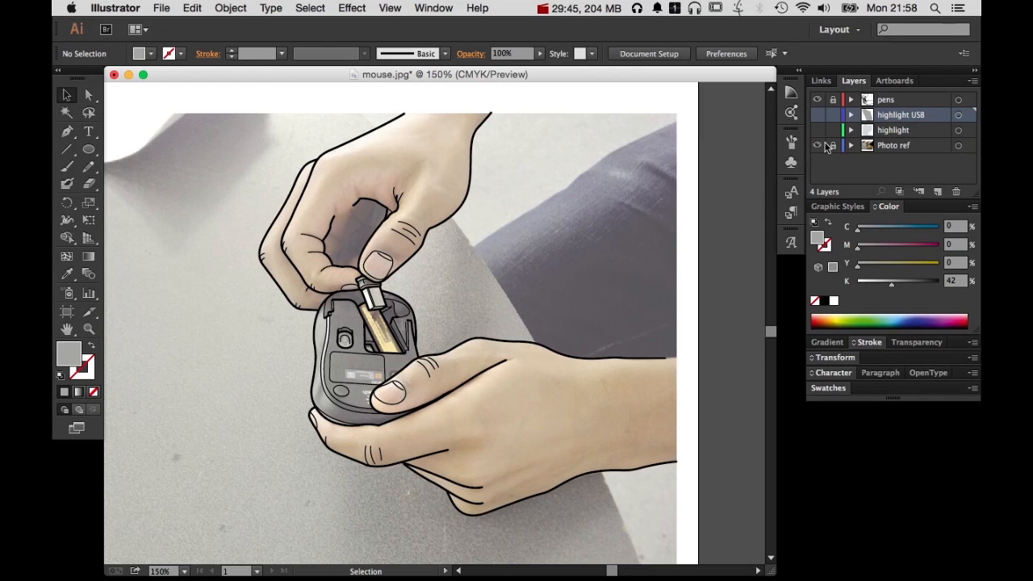
{"action": "left_click", "coordinate": [816, 100]}
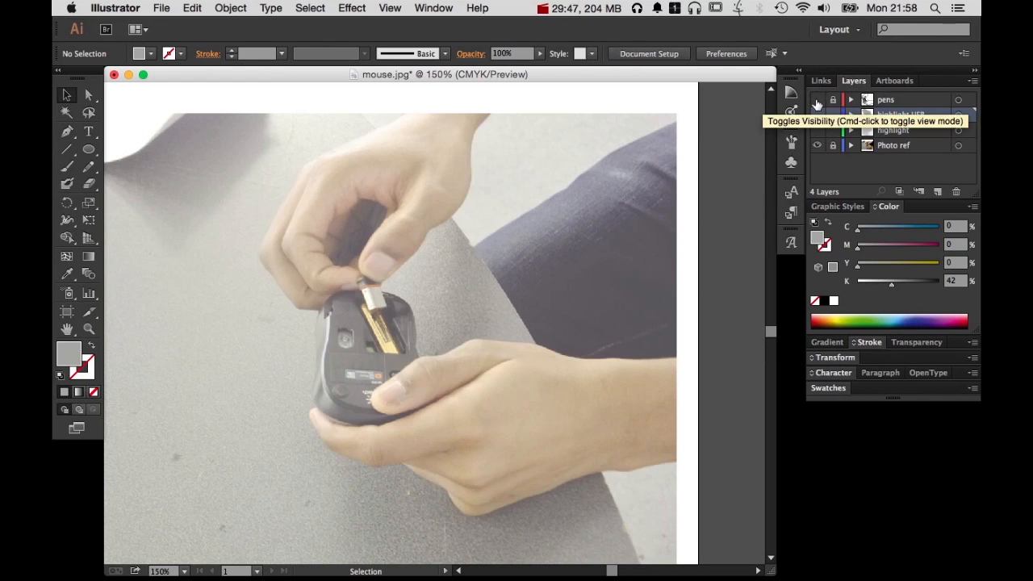
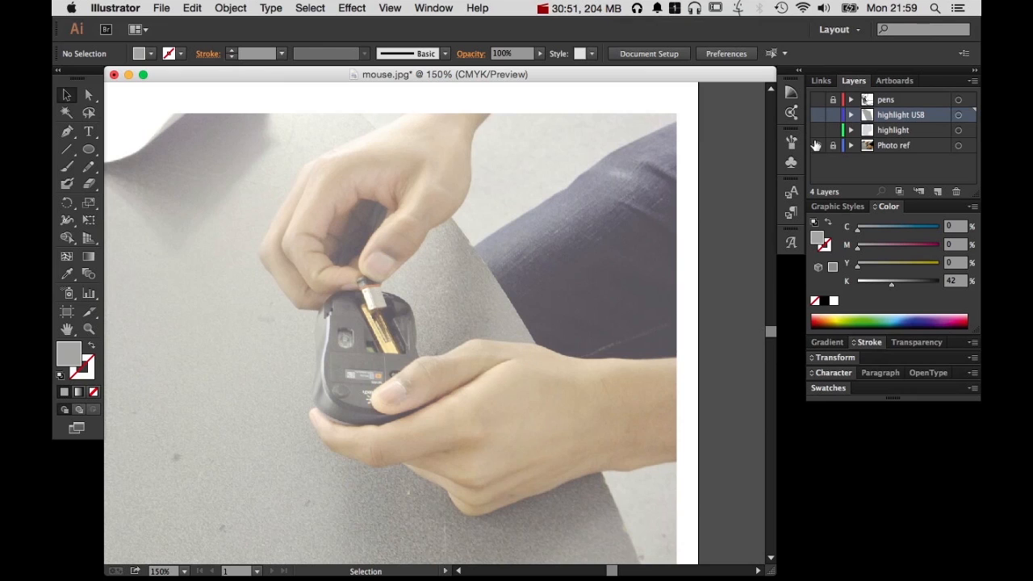
View the pens outlines over the photo and alone, and return to the Photo ref layer alone in preview mode
{"action": "left_click", "coordinate": [816, 99]}
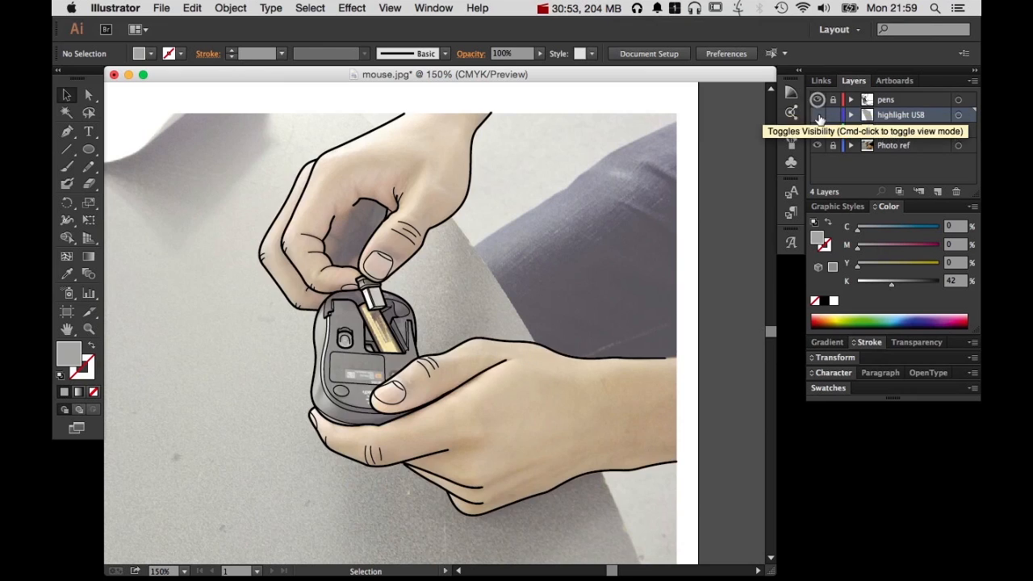
{"action": "left_click", "coordinate": [816, 146]}
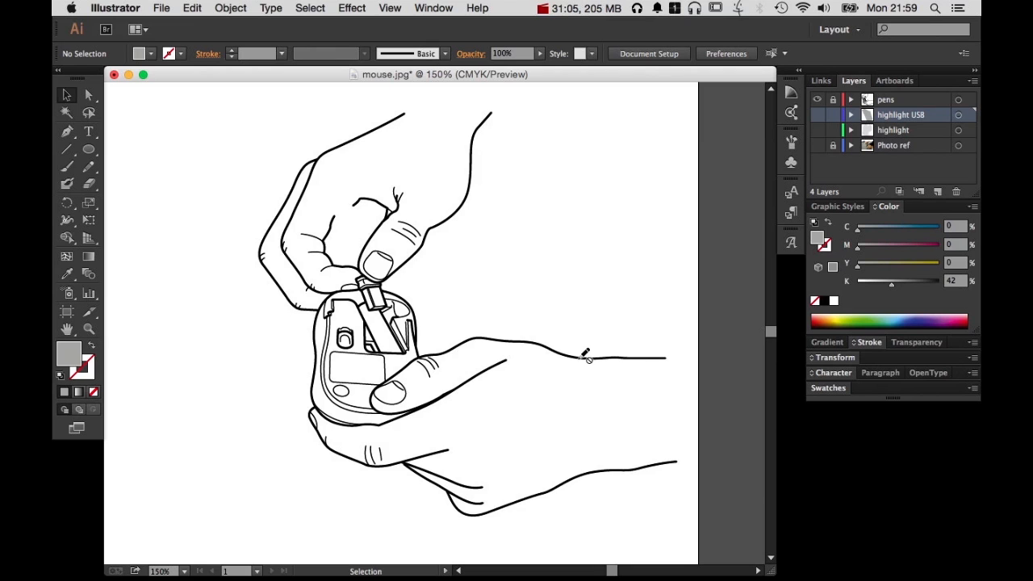
{"action": "left_click", "coordinate": [818, 100]}
{"action": "left_click", "coordinate": [818, 145]}
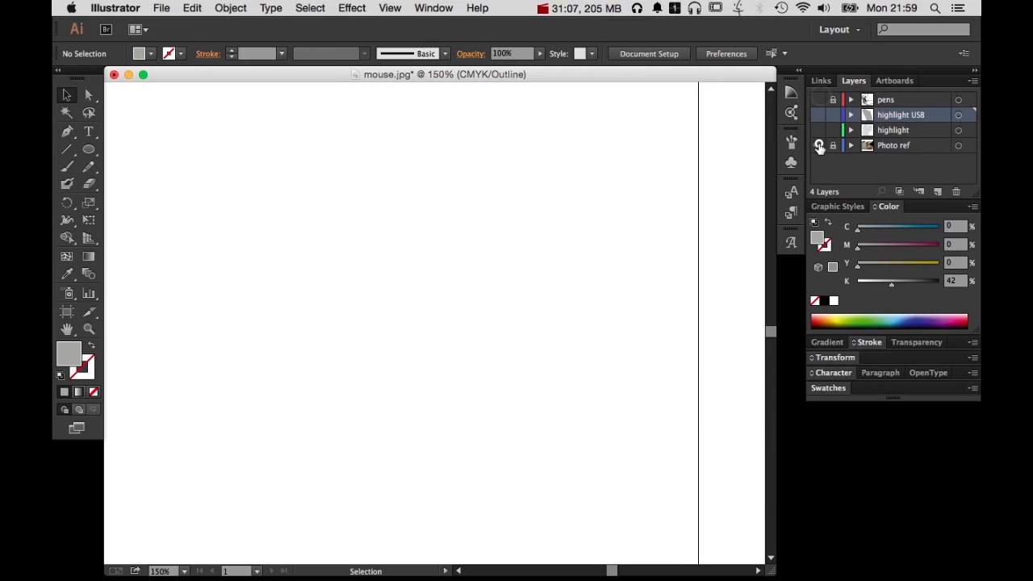
{"action": "key", "text": "super+y"}
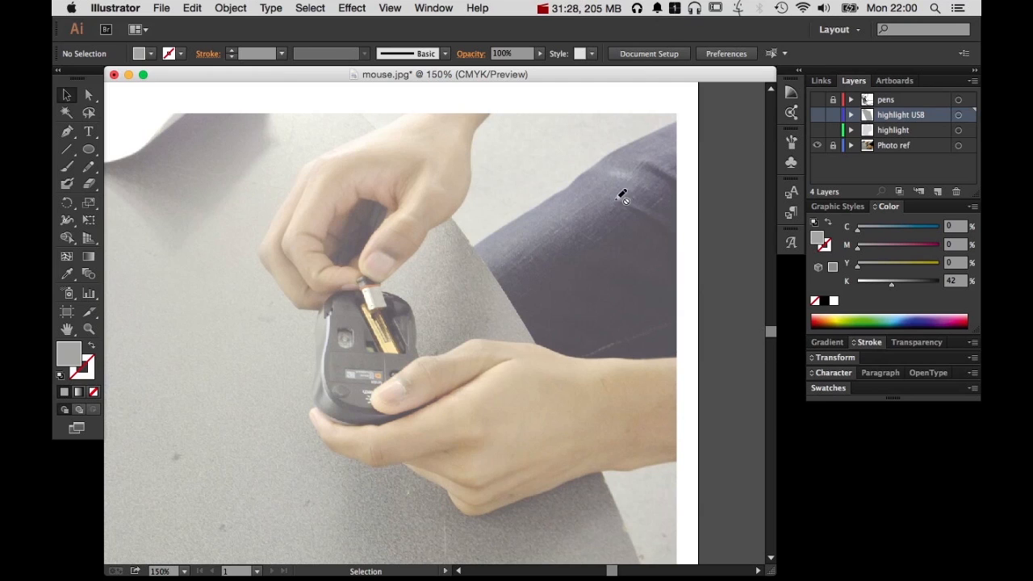
Toggle the pens outlines over the photo, and hide the Photo ref layer to leave only the pens layer visible
{"action": "left_click", "coordinate": [817, 100]}
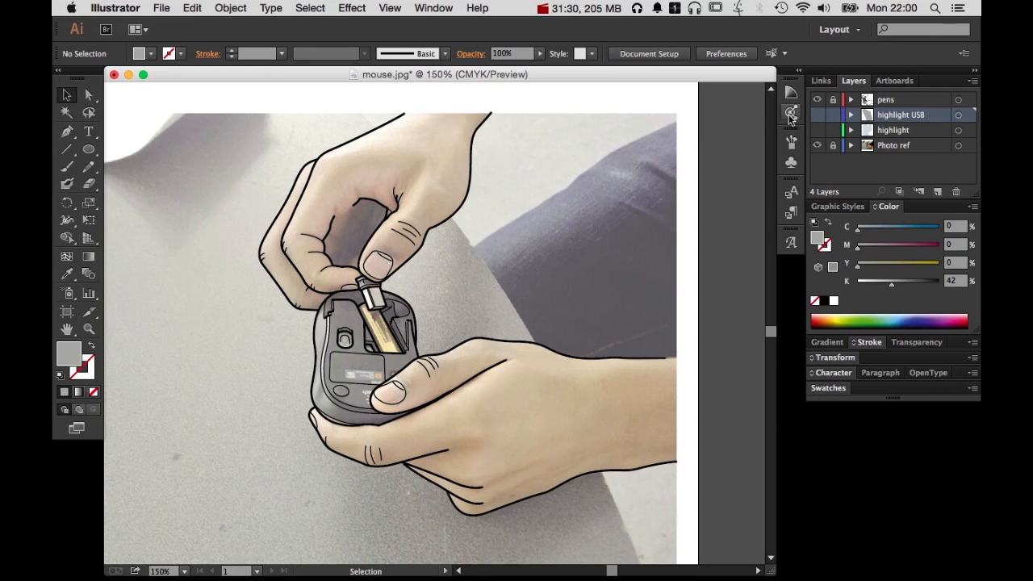
{"action": "left_click", "coordinate": [817, 100]}
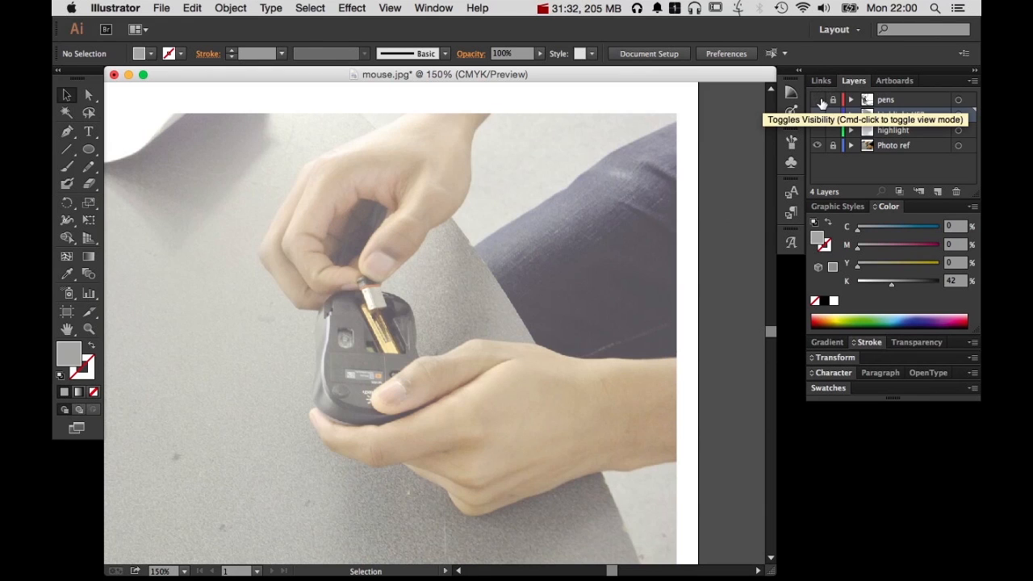
{"action": "left_click", "coordinate": [818, 99]}
{"action": "left_click", "coordinate": [817, 145]}
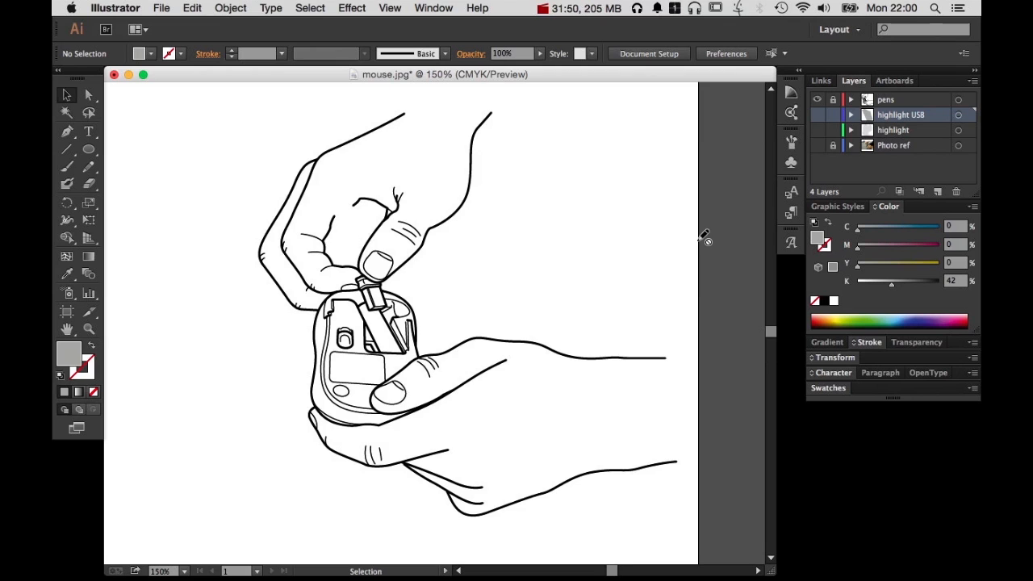
Swap the visibility of the pens and Photo ref layers to compare the photo alone with the line drawing alone
{"action": "left_click", "coordinate": [817, 101]}
{"action": "left_click", "coordinate": [818, 141]}
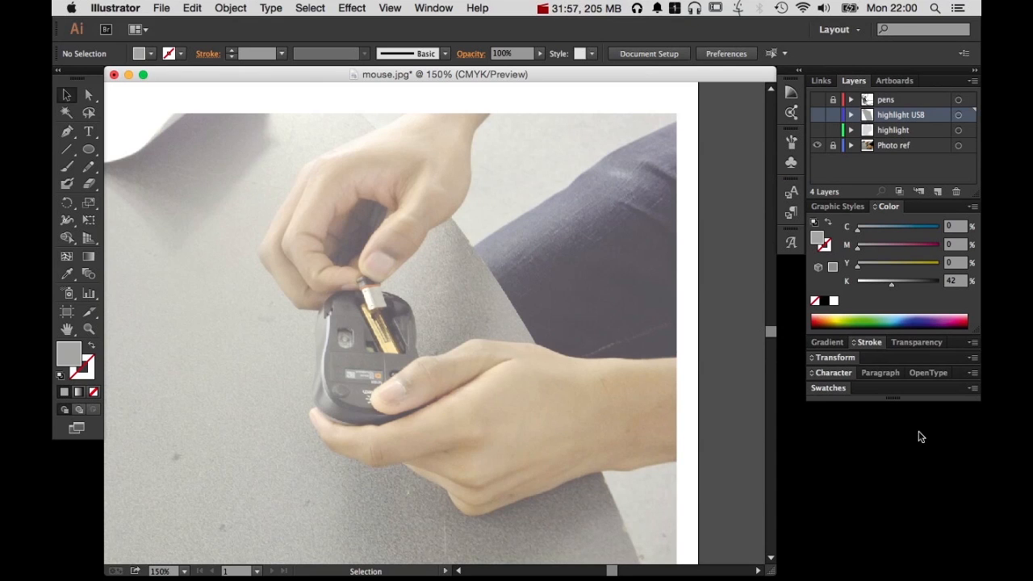
{"action": "left_click", "coordinate": [817, 146]}
{"action": "left_click", "coordinate": [818, 99]}
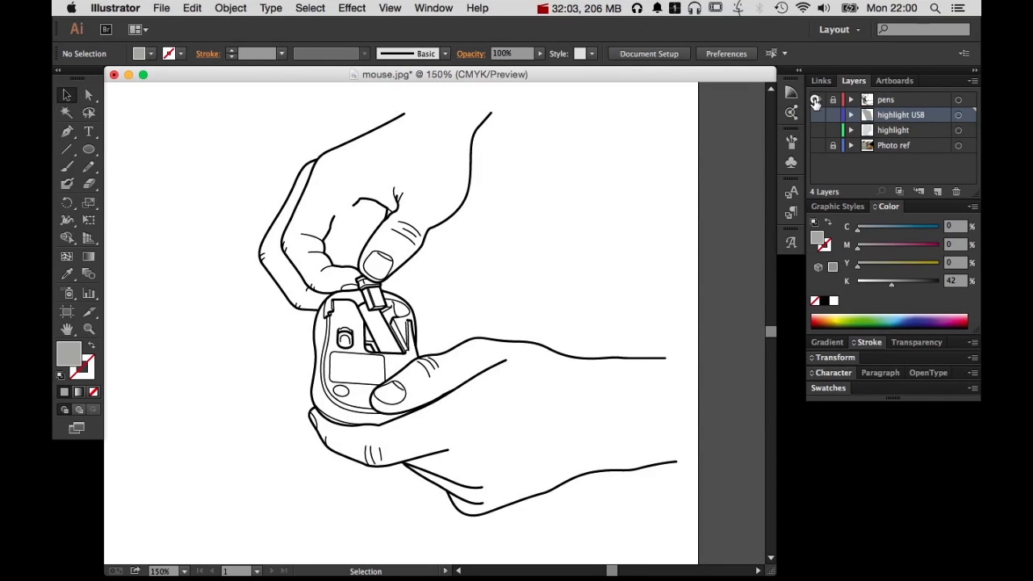
Show the Photo ref layer alone, overlay the pens outlines on it, and hide the photo to view the finished line drawing
{"action": "left_click", "coordinate": [814, 99]}
{"action": "left_click", "coordinate": [817, 145]}
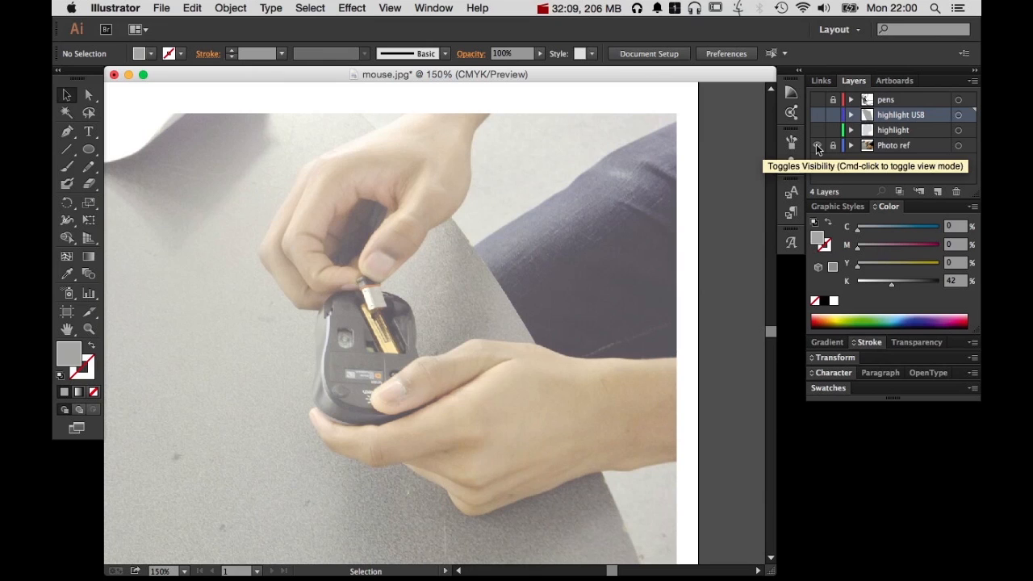
{"action": "left_click", "coordinate": [816, 99]}
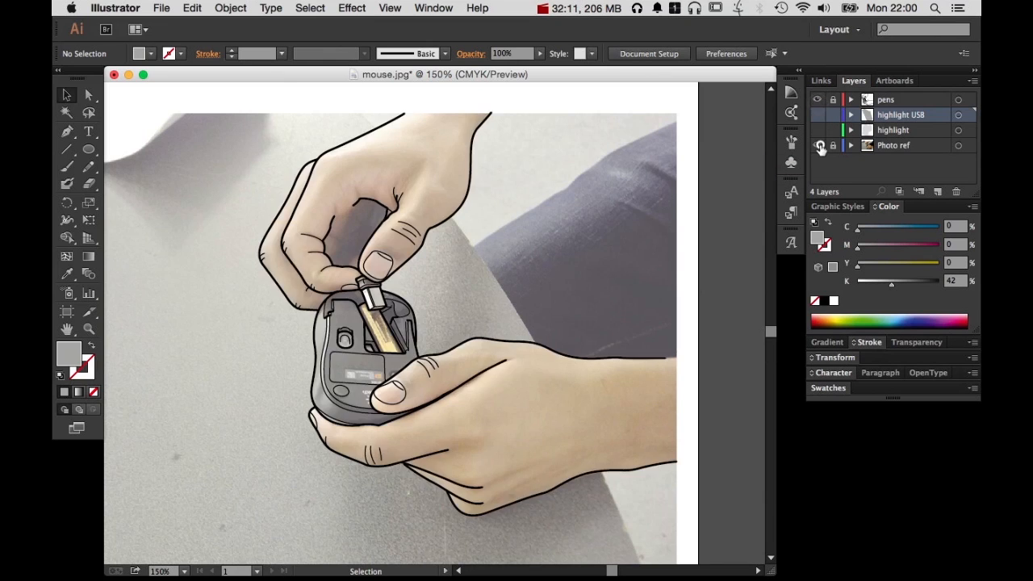
{"action": "left_click", "coordinate": [820, 147]}
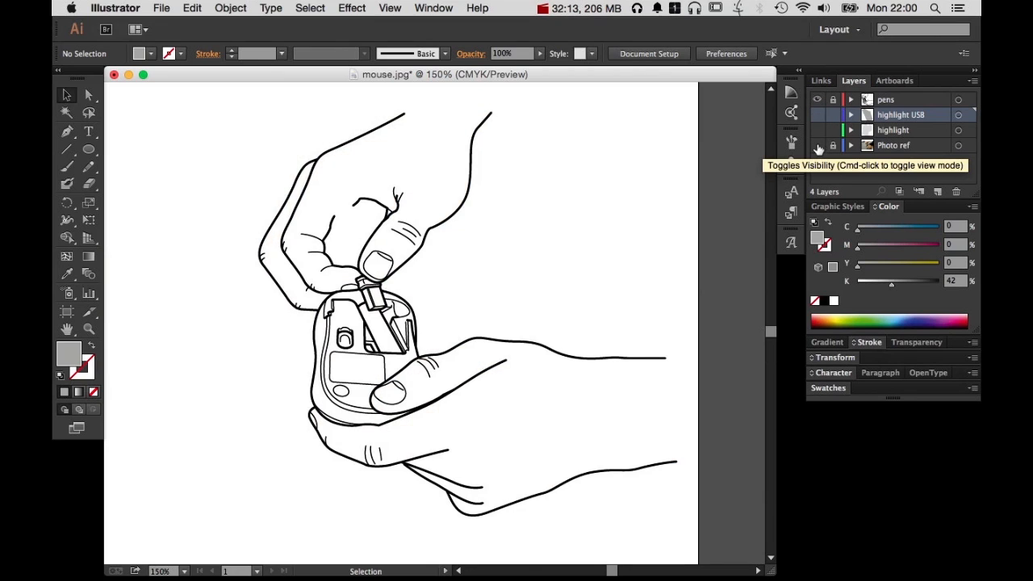